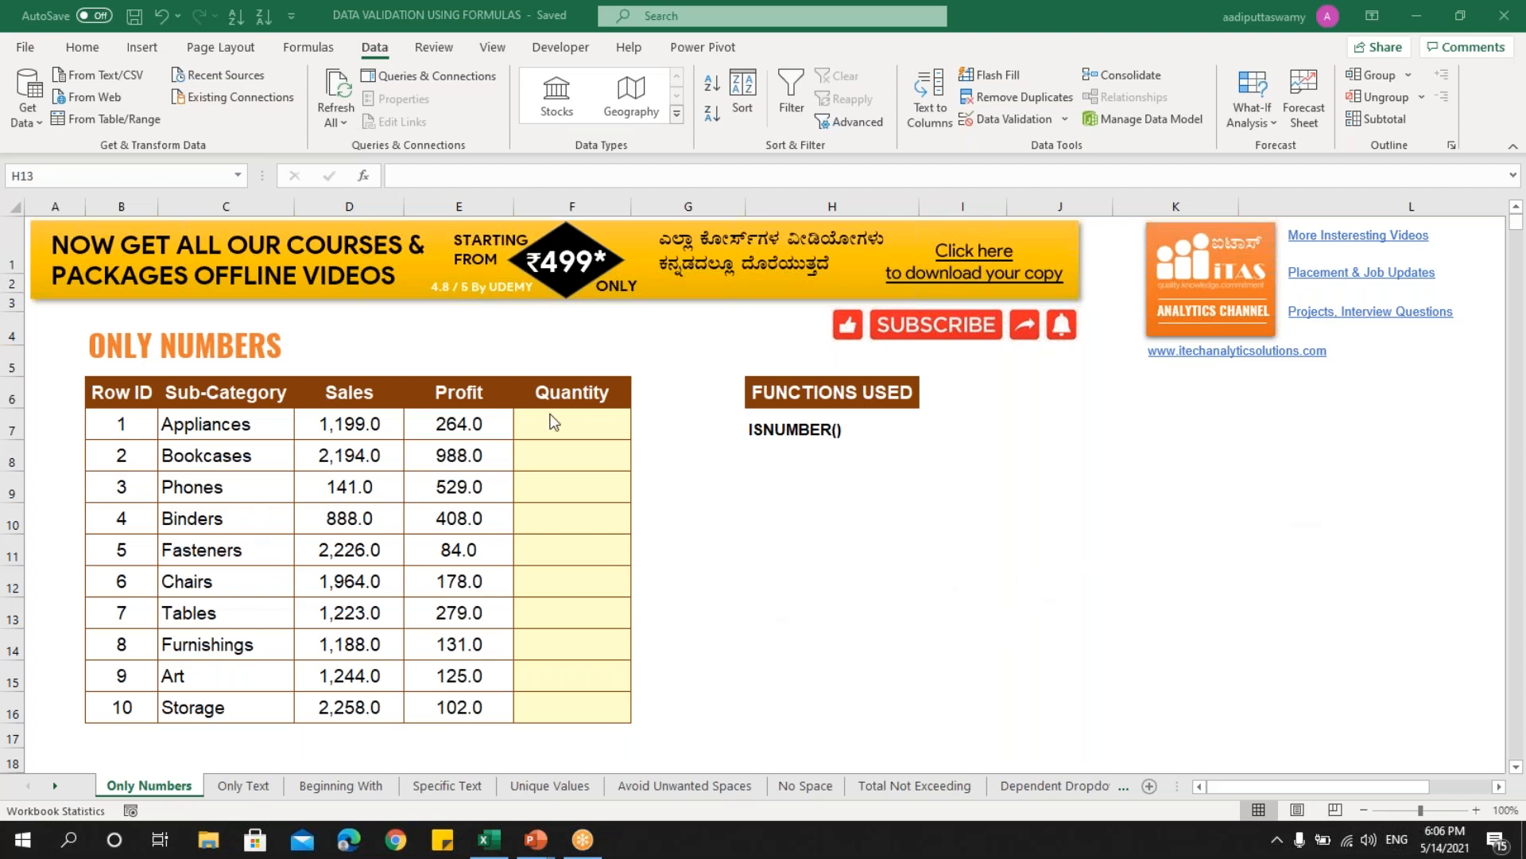
- Select the Quantity cells F7:F16
{"action": "left_click_drag", "start_coordinate": [580, 426], "coordinate": [582, 707]}
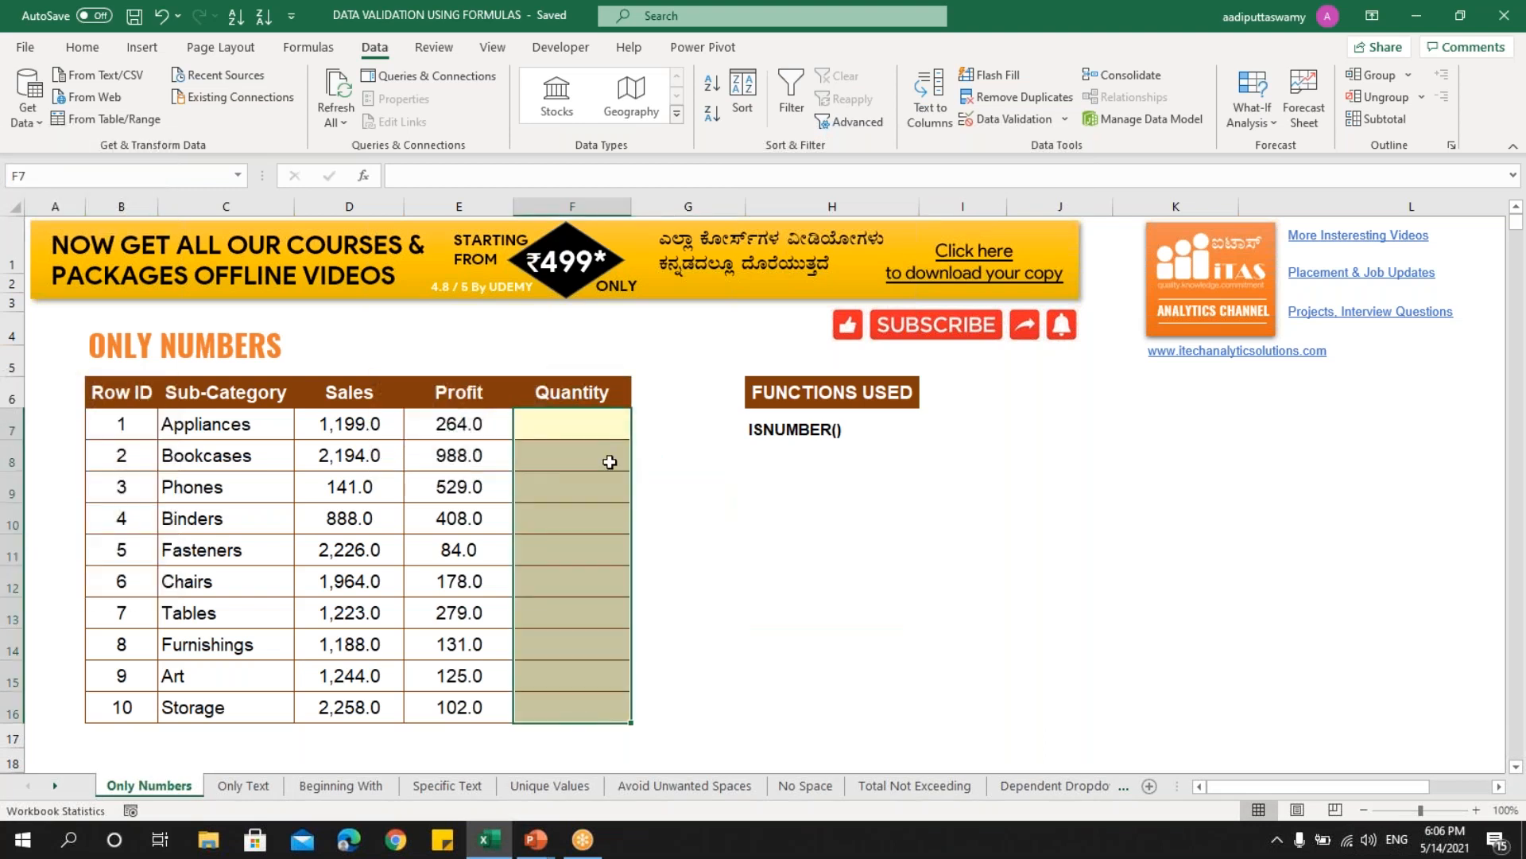
{"action": "left_click_drag", "start_coordinate": [596, 430], "coordinate": [591, 710]}
{"action": "left_click", "coordinate": [731, 580]}
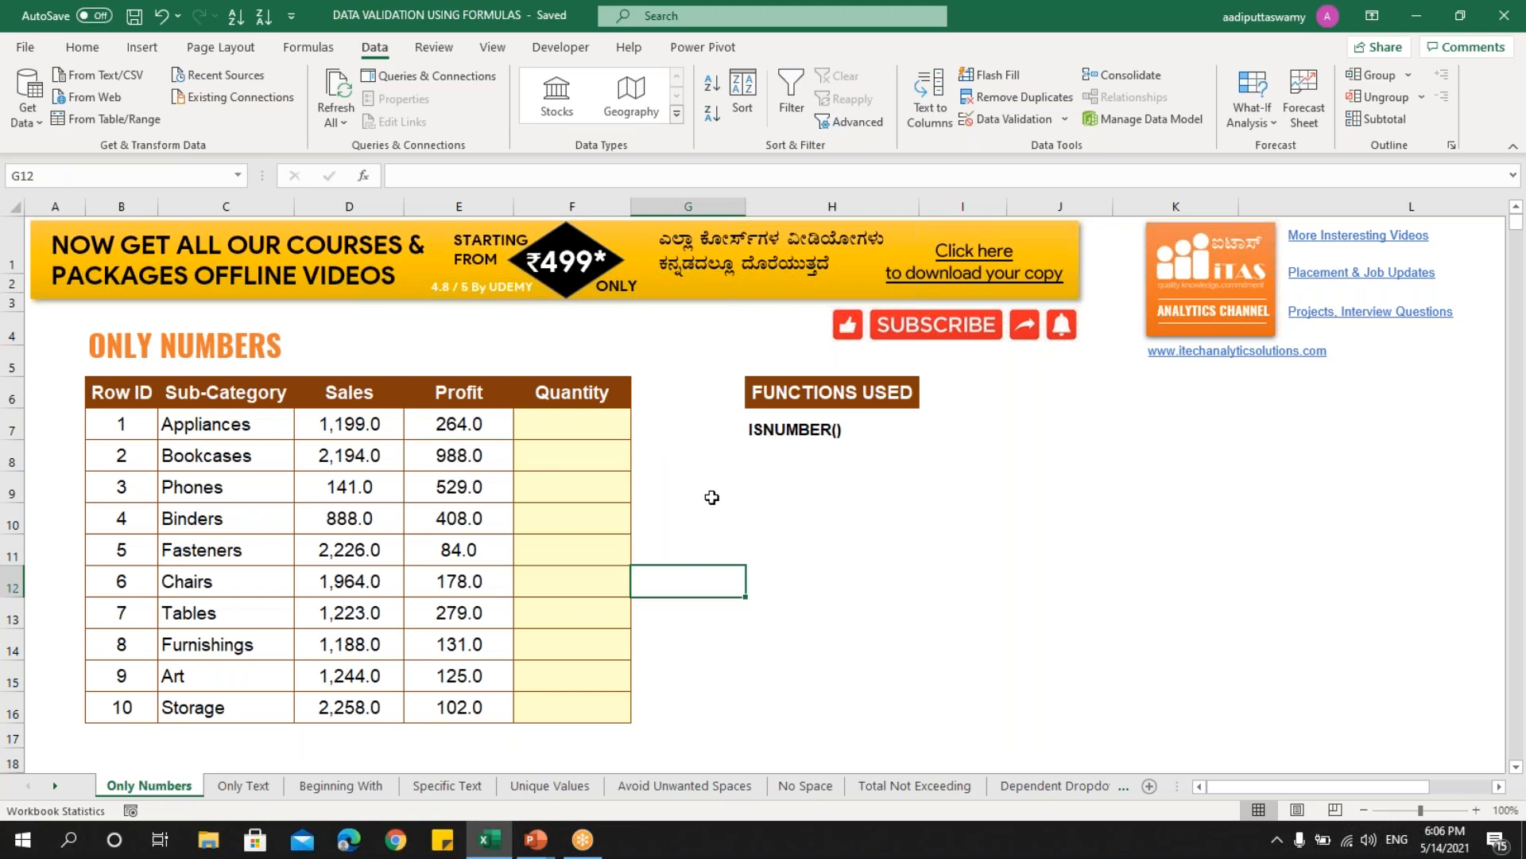
{"action": "left_click_drag", "start_coordinate": [578, 424], "coordinate": [564, 705]}
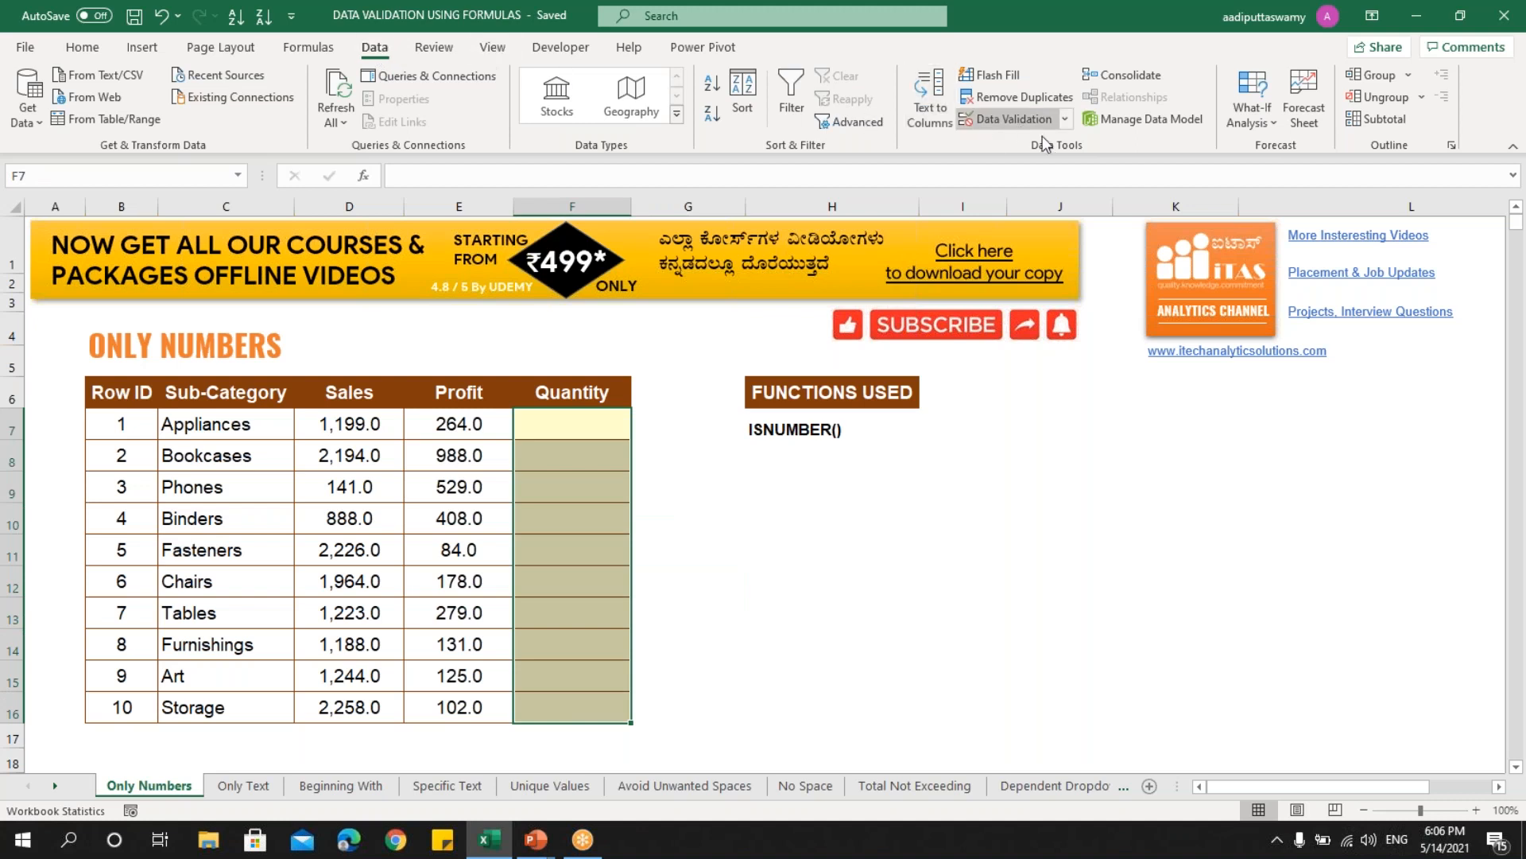
- Apply a Custom data validation rule =ISNUMBER(F7) to the selected Quantity cells
{"action": "left_click", "coordinate": [1066, 121]}
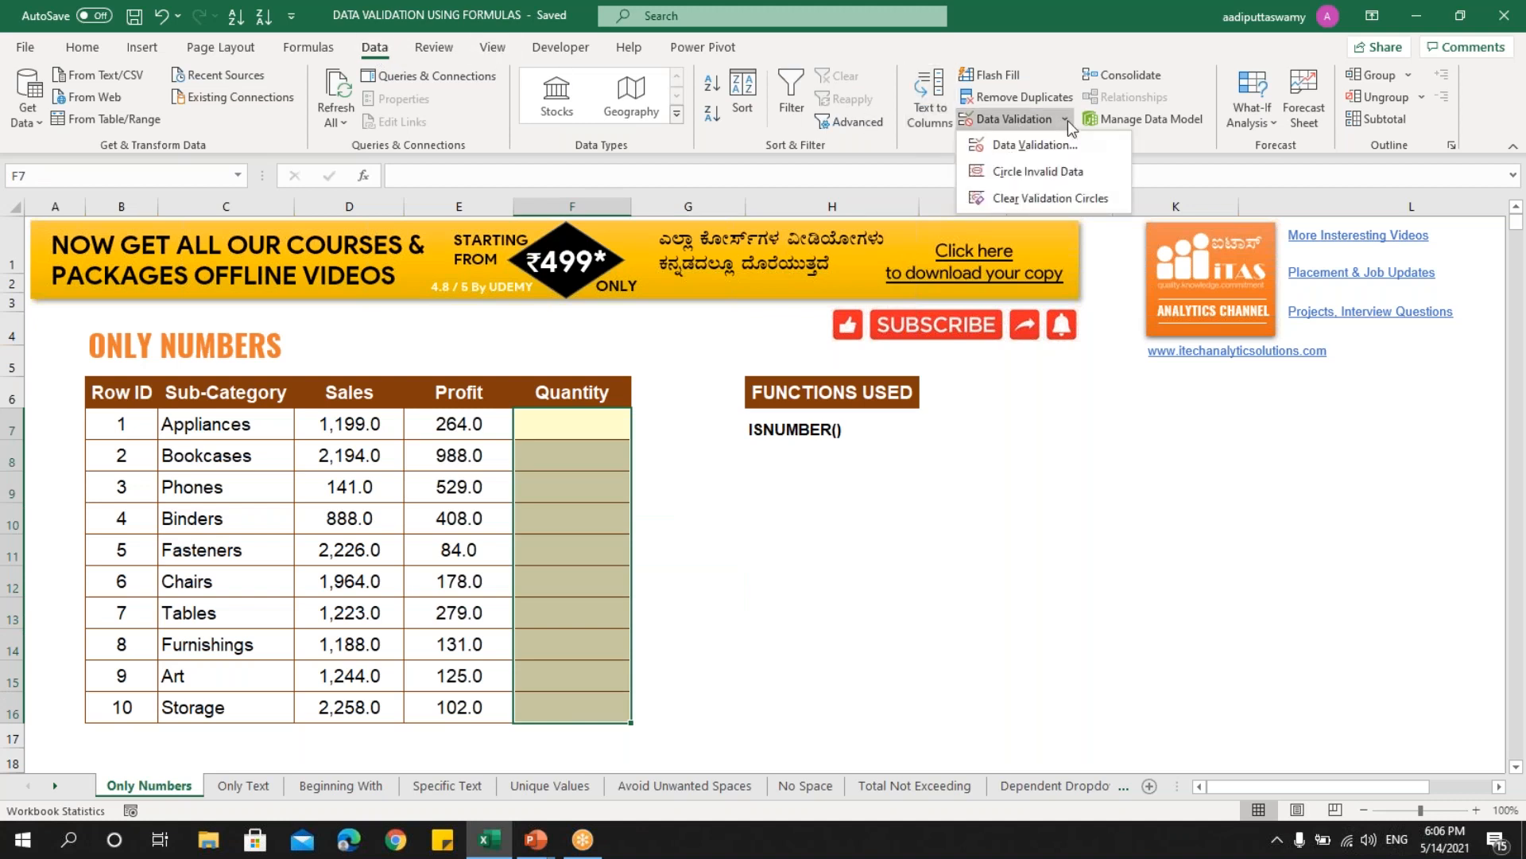
{"action": "left_click", "coordinate": [1033, 146]}
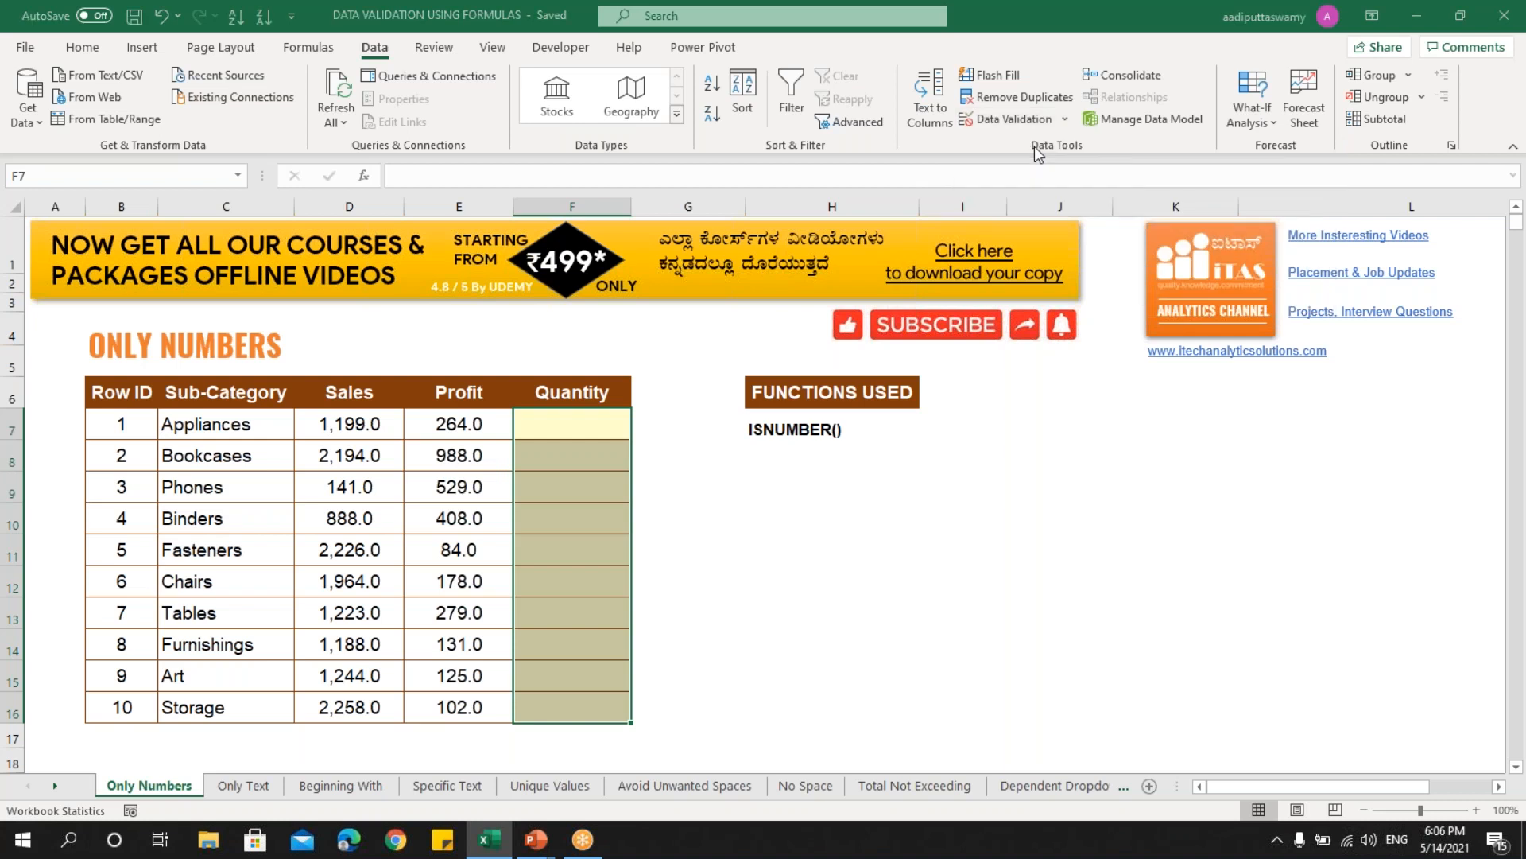
{"action": "left_click_drag", "start_coordinate": [928, 237], "coordinate": [907, 290]}
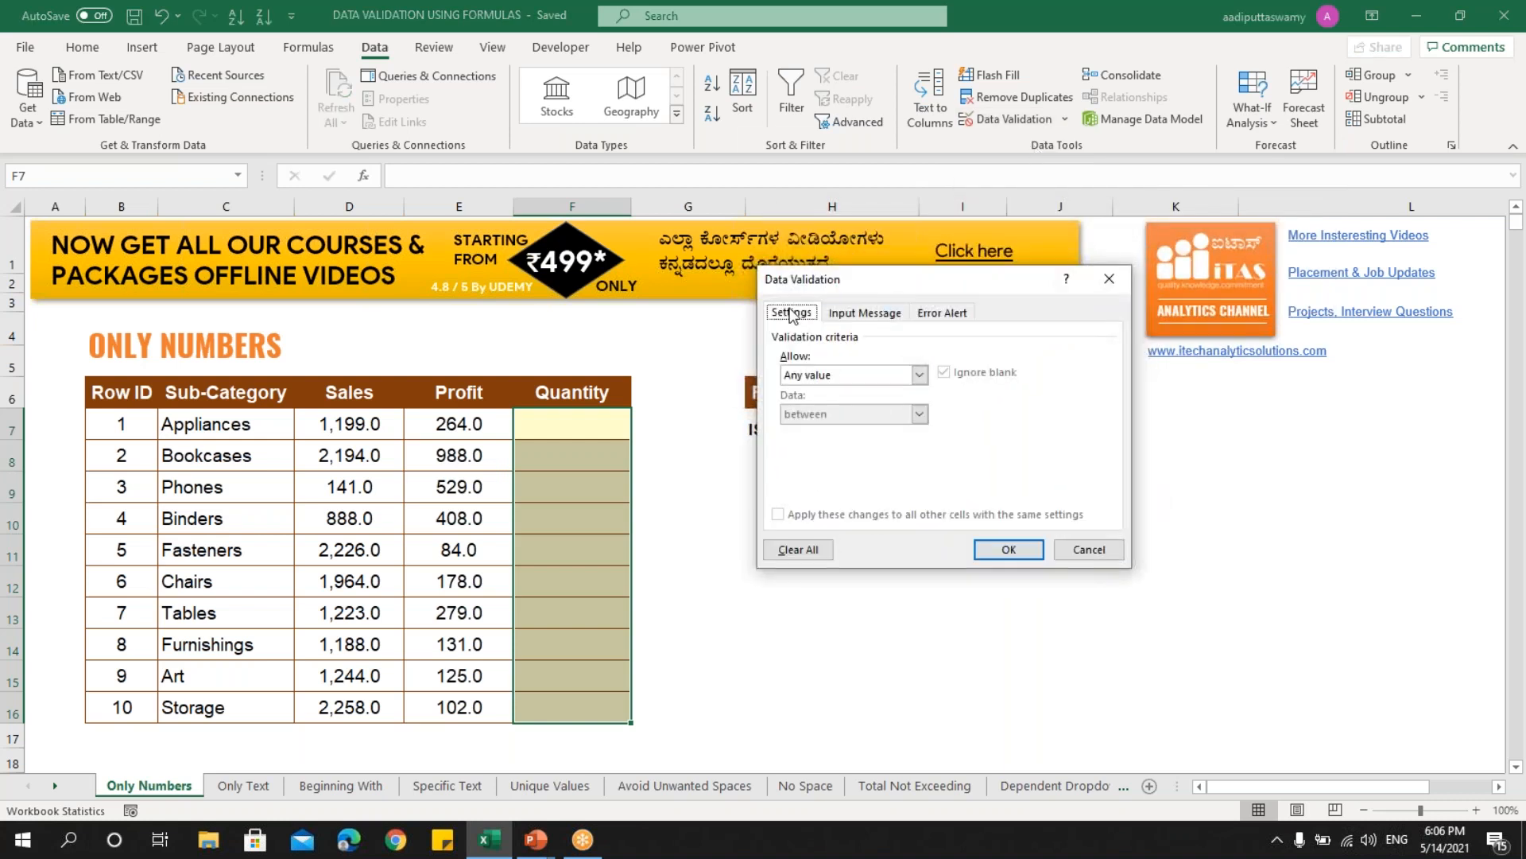
{"action": "left_click", "coordinate": [811, 377]}
{"action": "left_click", "coordinate": [804, 478]}
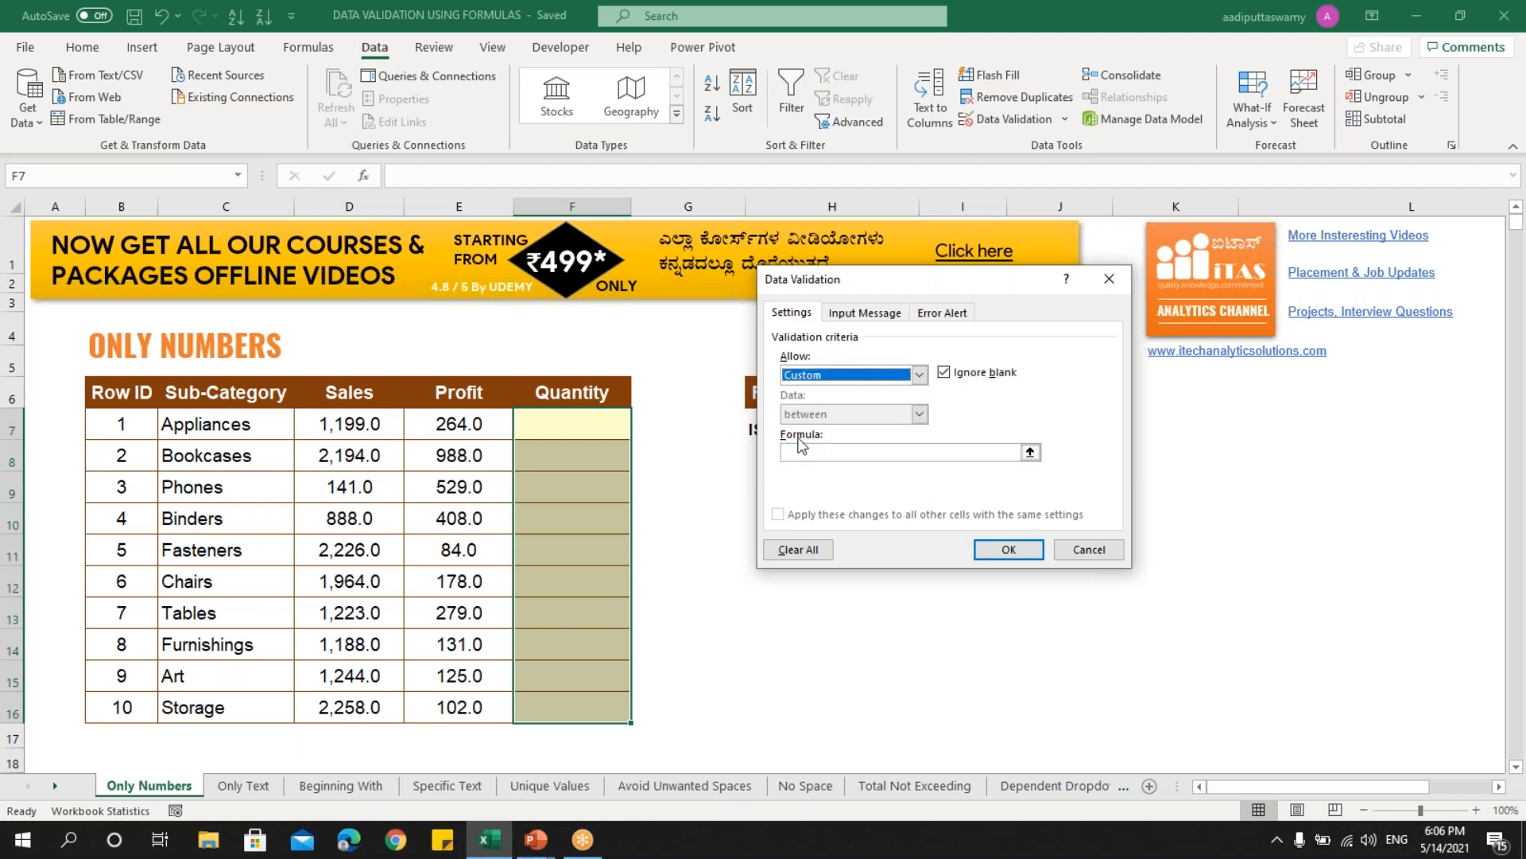
{"action": "left_click", "coordinate": [816, 451]}
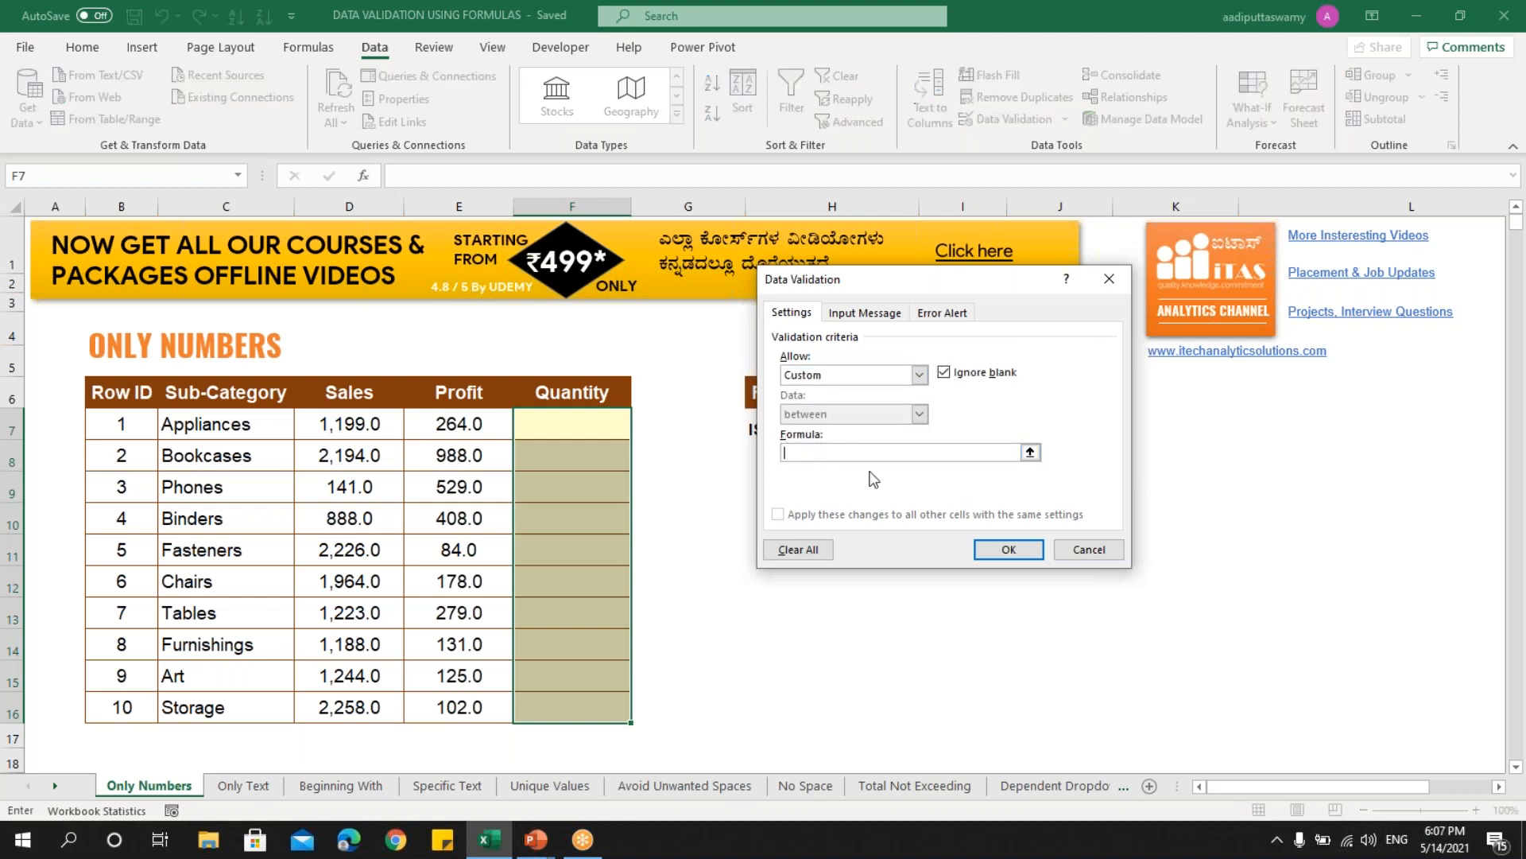
{"action": "type", "text": "=isnumber("}
{"action": "left_click", "coordinate": [587, 432]}
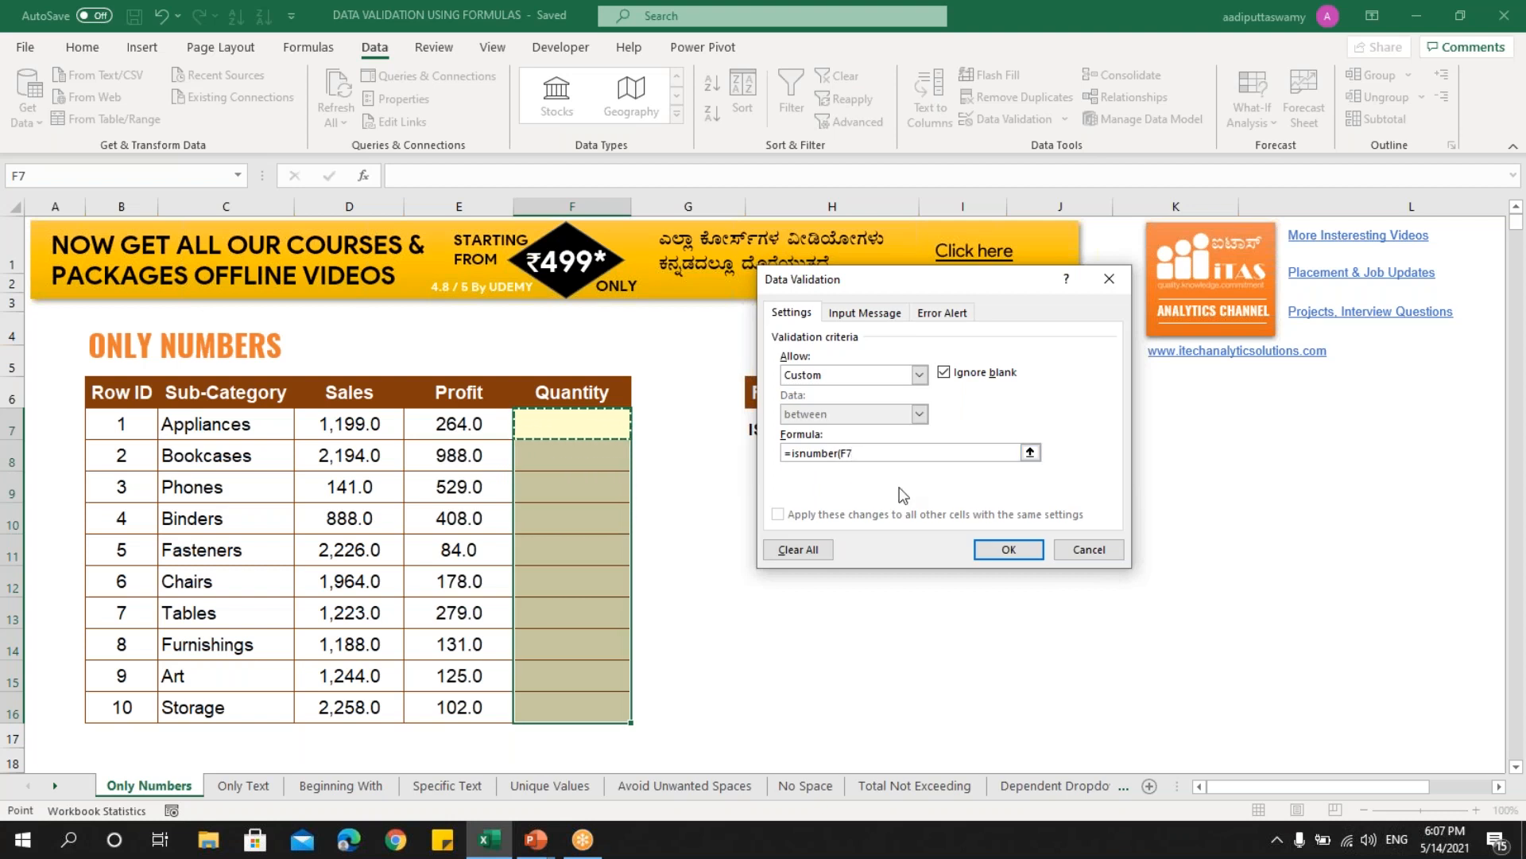
{"action": "type", "text": ")"}
{"action": "left_click", "coordinate": [1002, 553]}
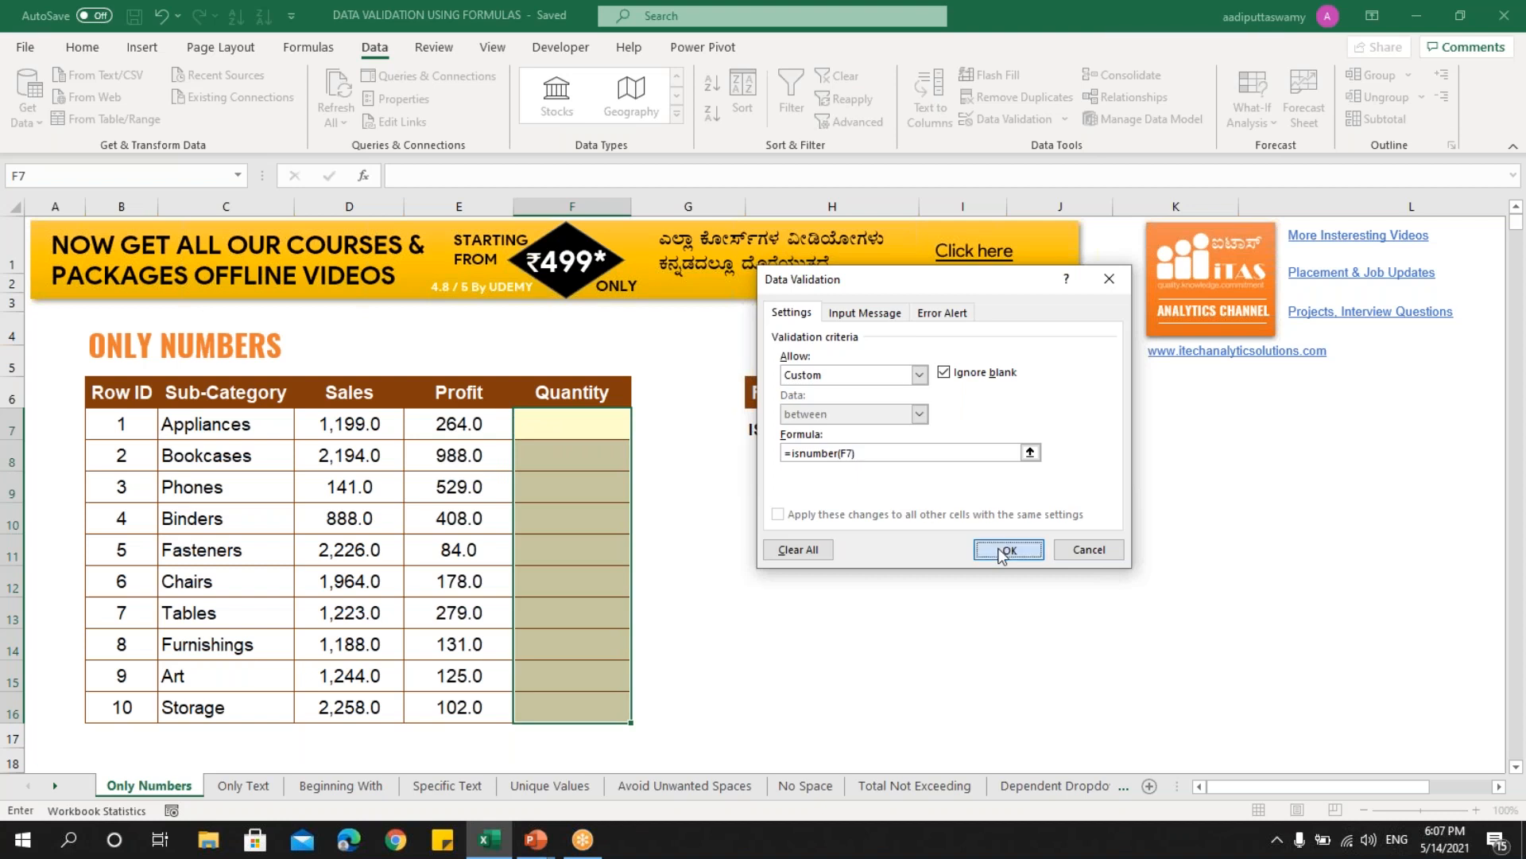
{"action": "left_click", "coordinate": [599, 429]}
- Enter 123 in F7, then confirm the text iTAS is rejected in F8 and cancel it
{"action": "type", "text": "123"}
{"action": "key", "text": "Return"}
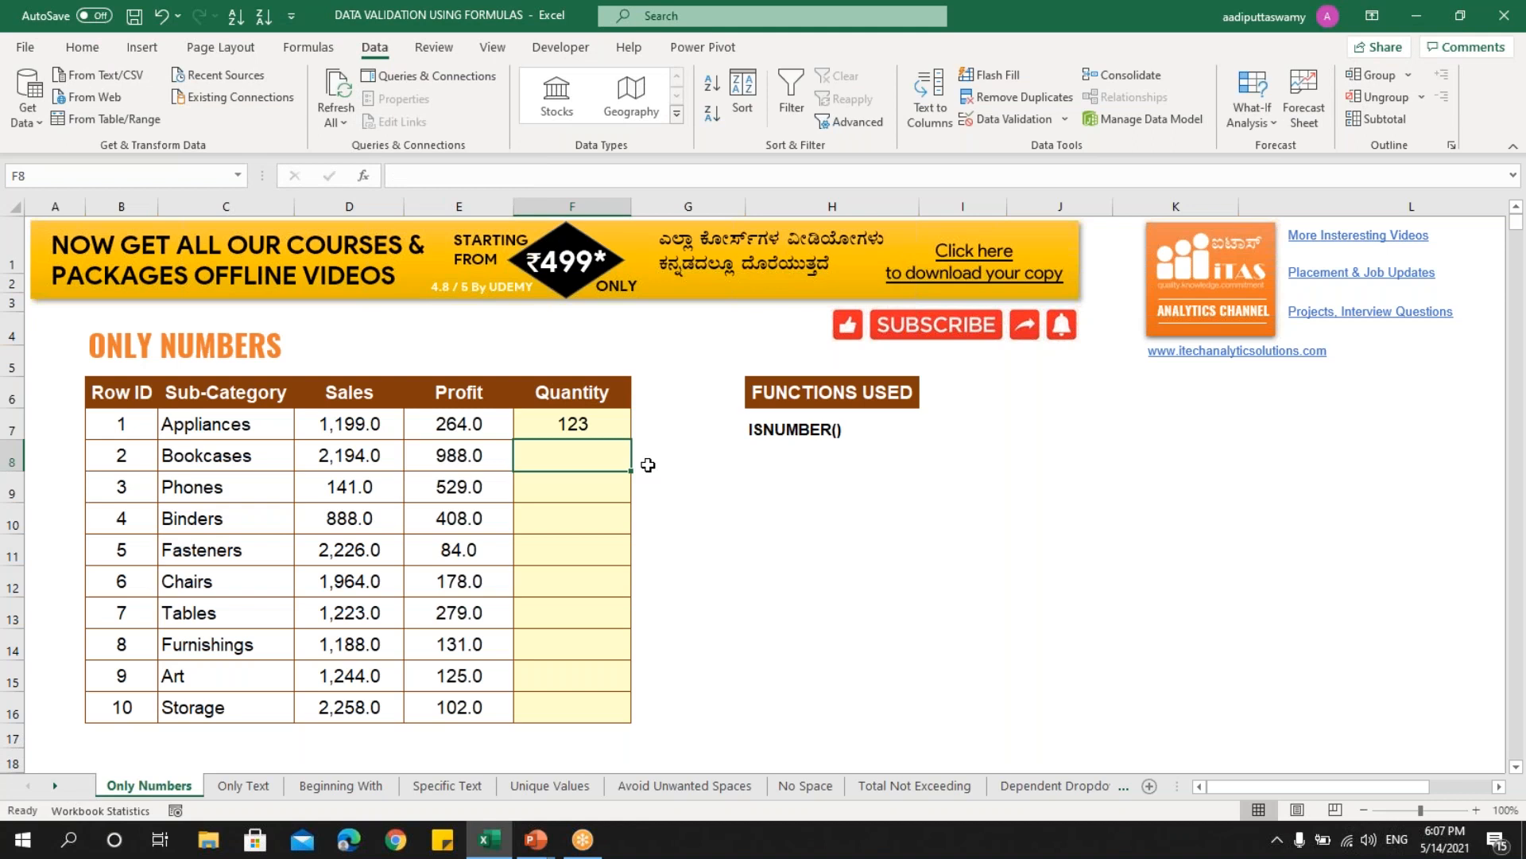
{"action": "type", "text": "iTAS"}
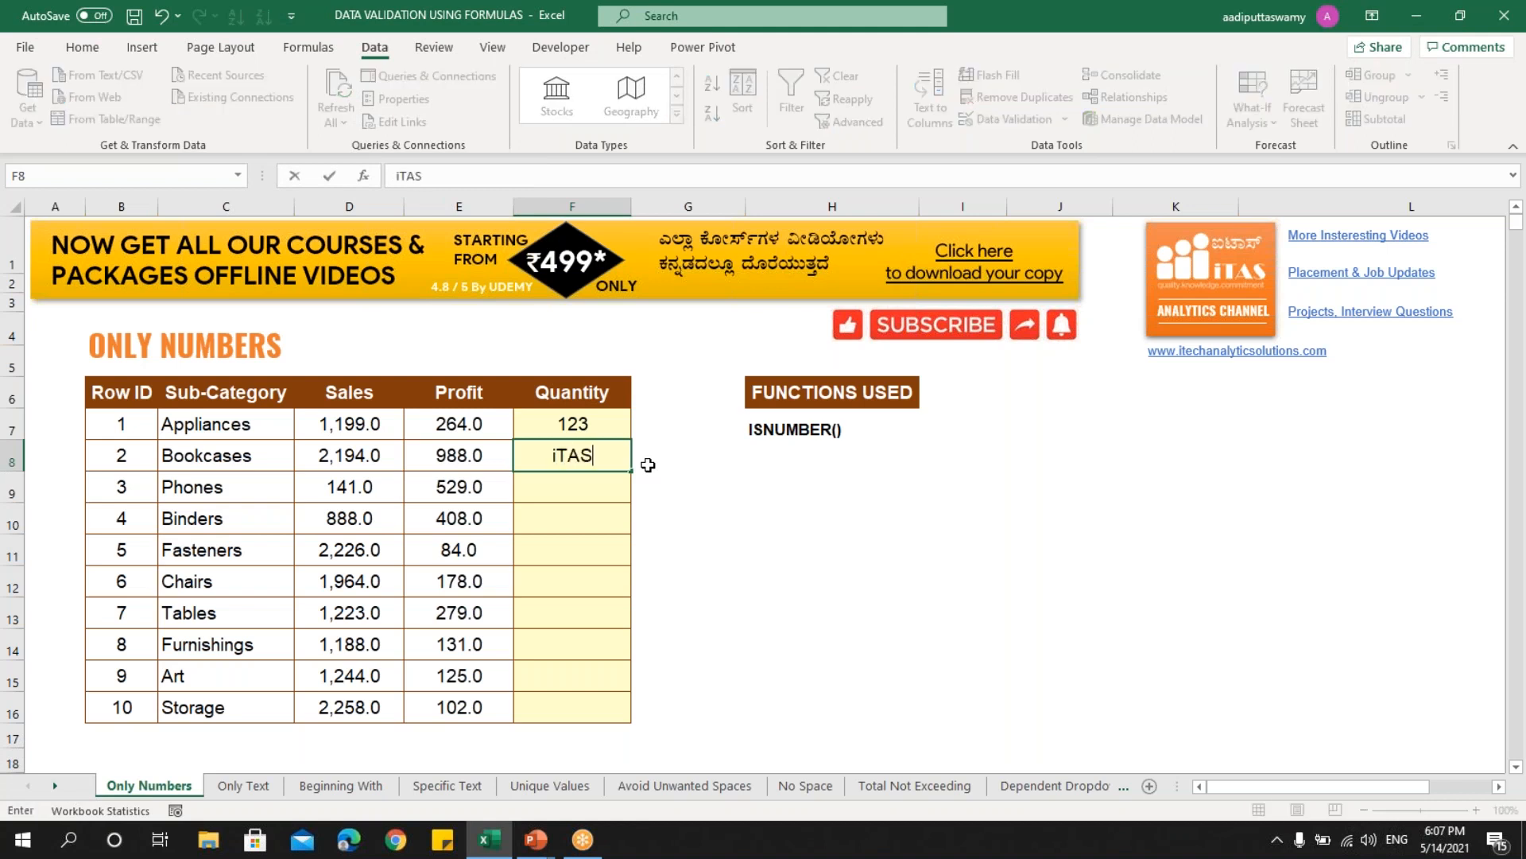
{"action": "key", "text": "Return"}
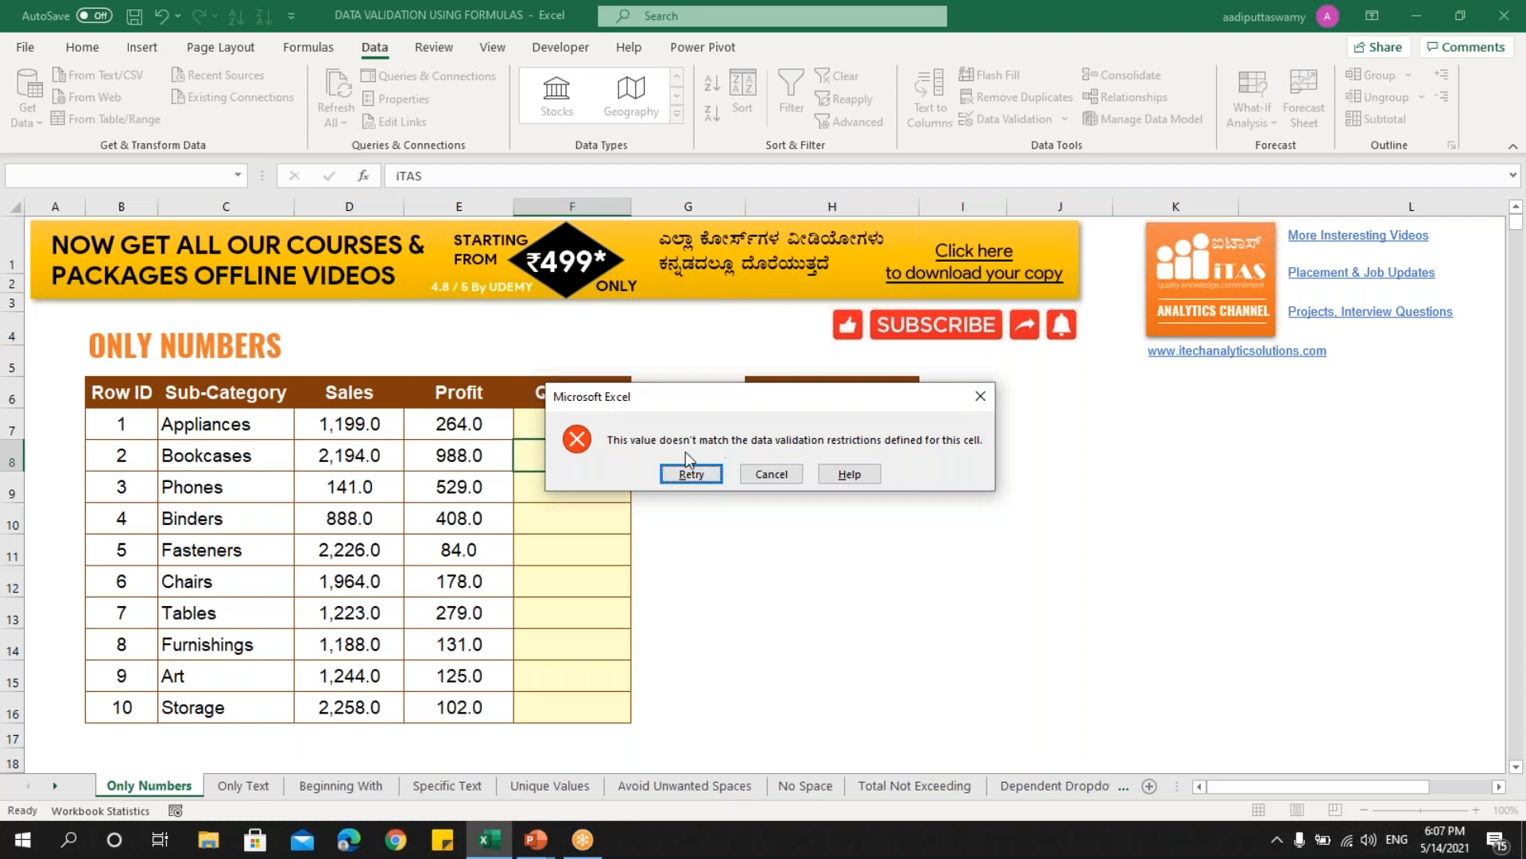
{"action": "left_click", "coordinate": [771, 474]}
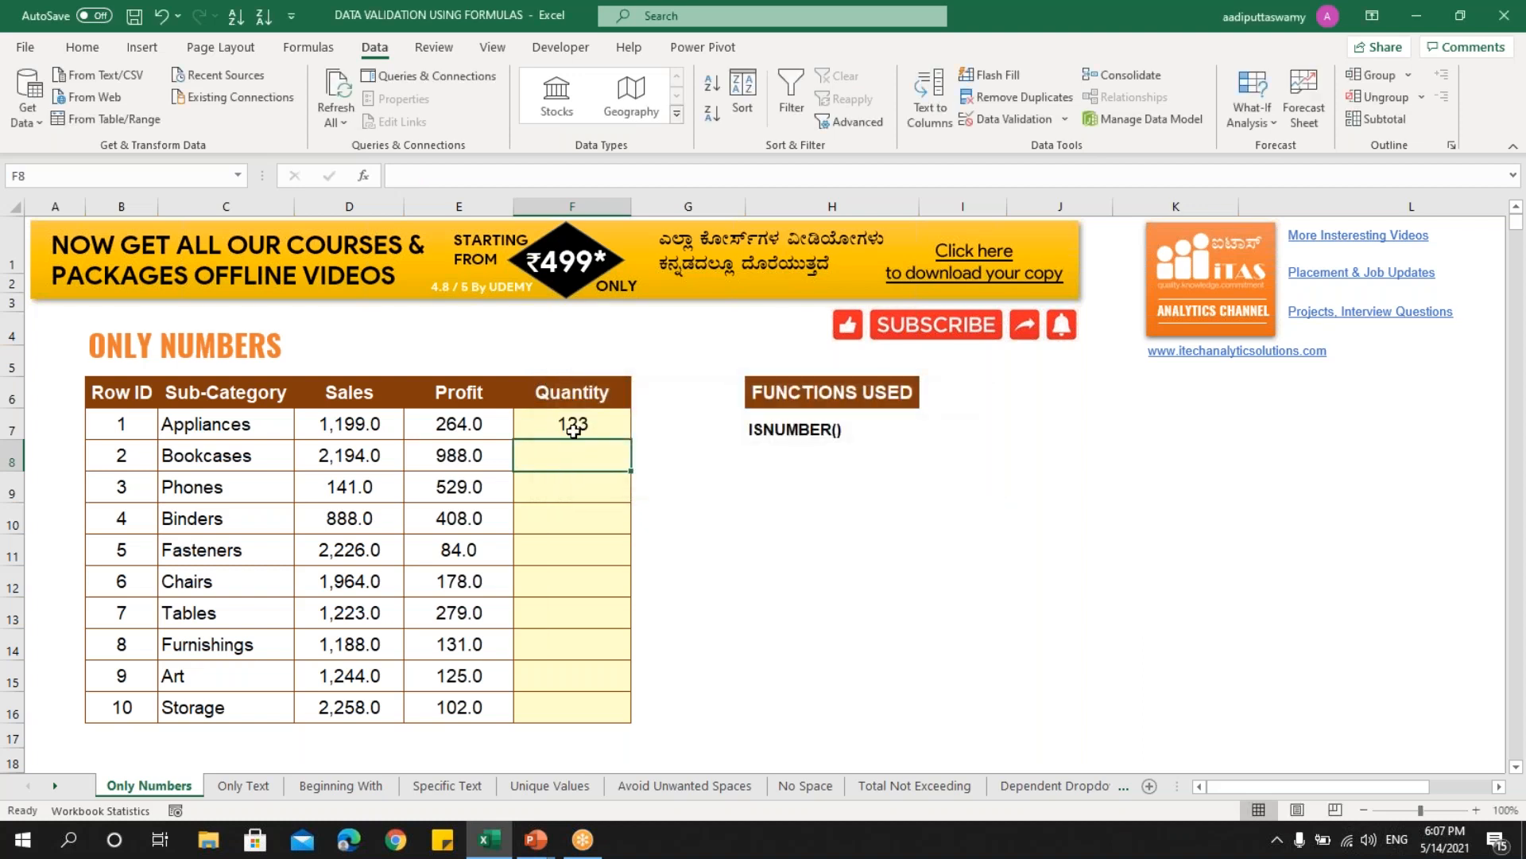
{"action": "left_click_drag", "start_coordinate": [576, 426], "coordinate": [588, 702]}
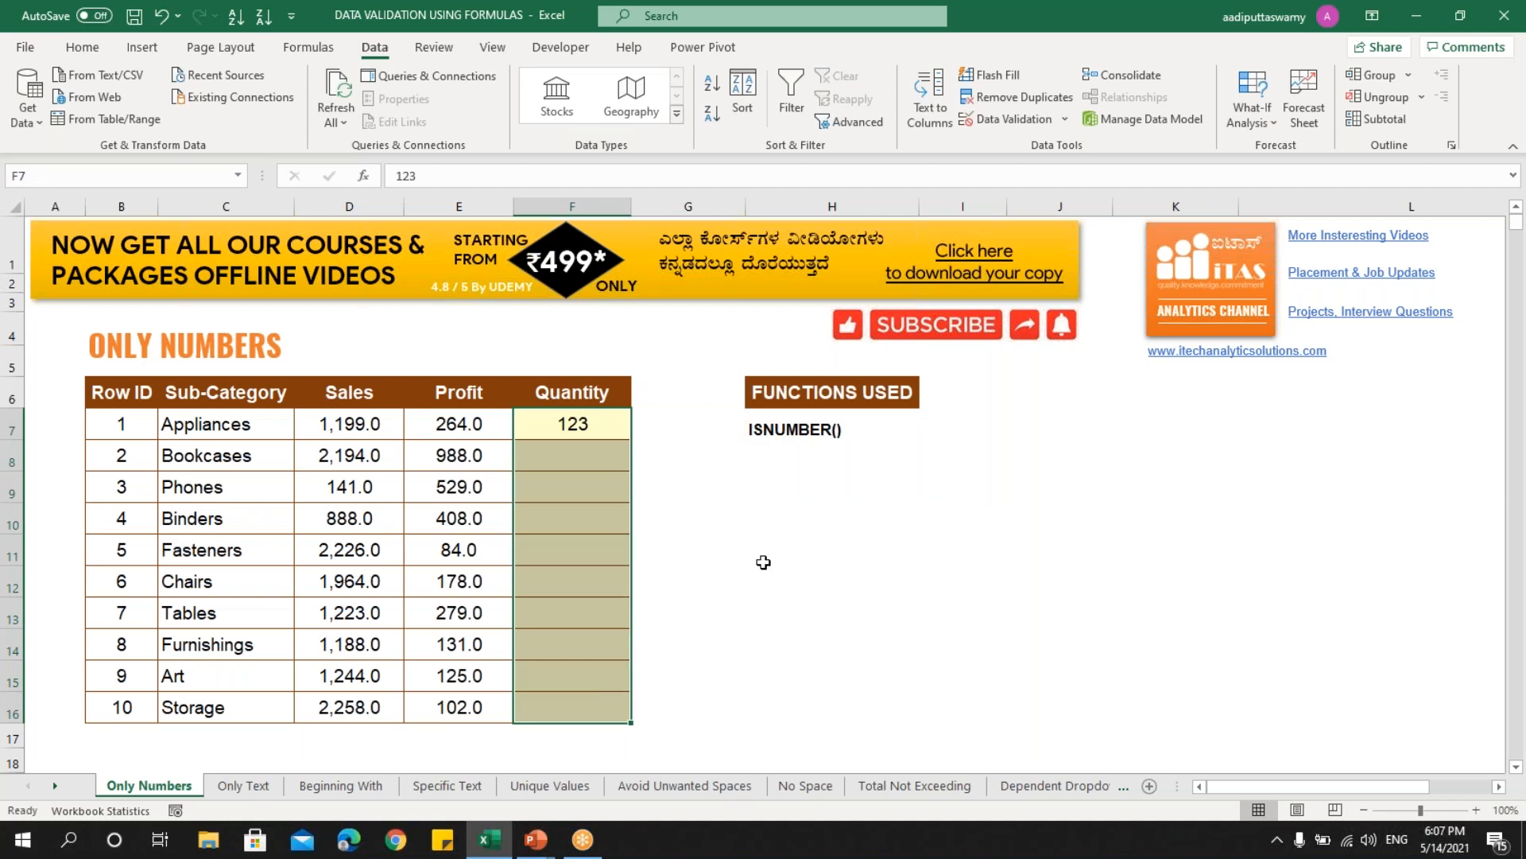
- On the Only Text sheet, select the Sub-Category cells C7:C16
{"action": "left_click", "coordinate": [244, 787]}
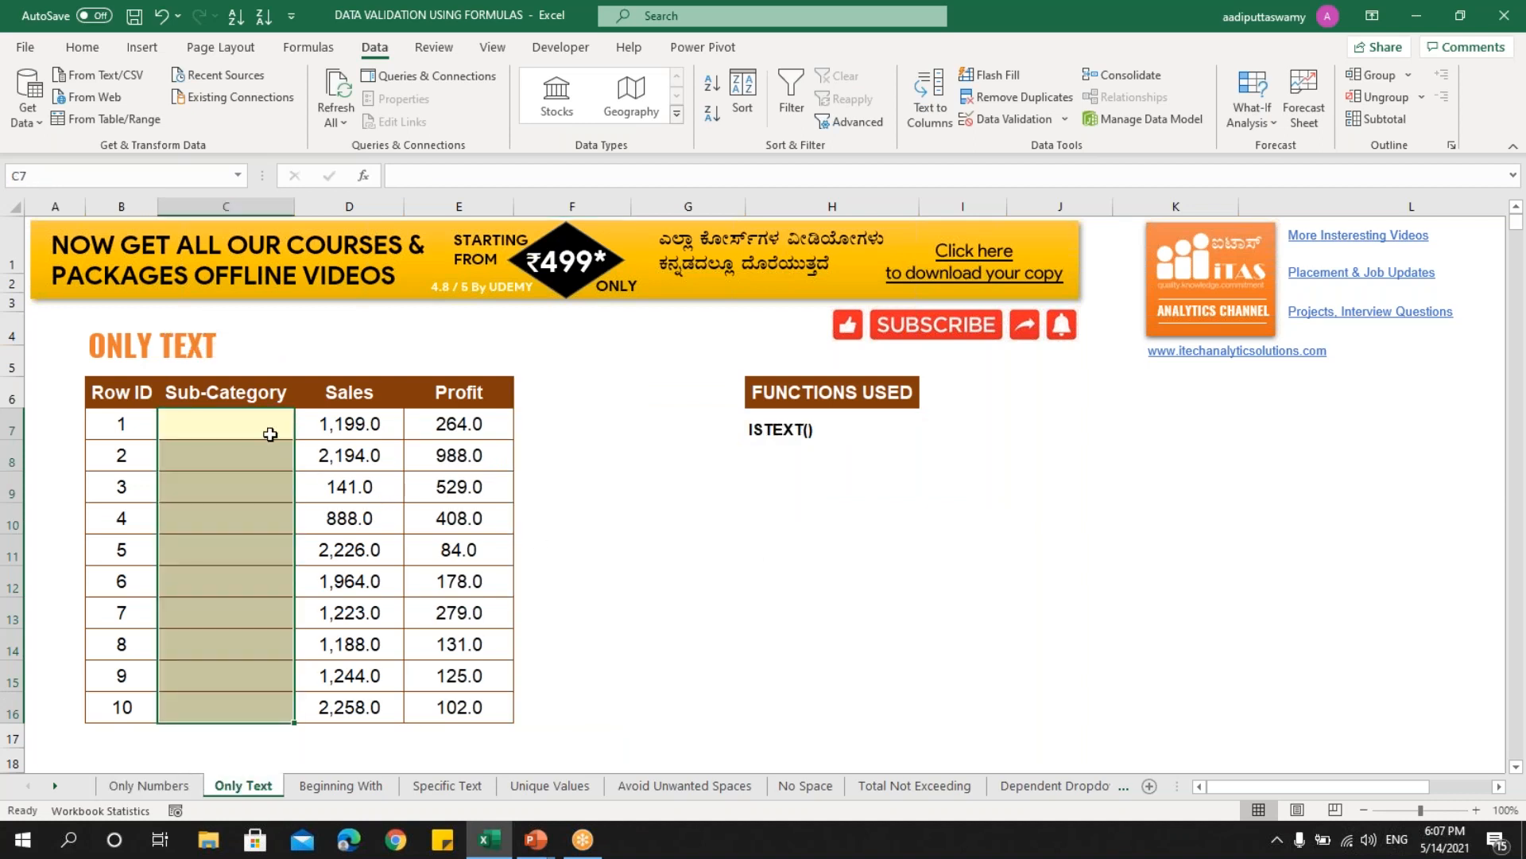
{"action": "left_click_drag", "start_coordinate": [229, 422], "coordinate": [222, 700]}
{"action": "left_click_drag", "start_coordinate": [237, 424], "coordinate": [232, 700]}
{"action": "left_click_drag", "start_coordinate": [244, 425], "coordinate": [228, 699]}
- Apply a Custom data validation rule =ISTEXT(C7) to the selected Sub-Category cells
{"action": "left_click", "coordinate": [1066, 117]}
{"action": "left_click", "coordinate": [1058, 148]}
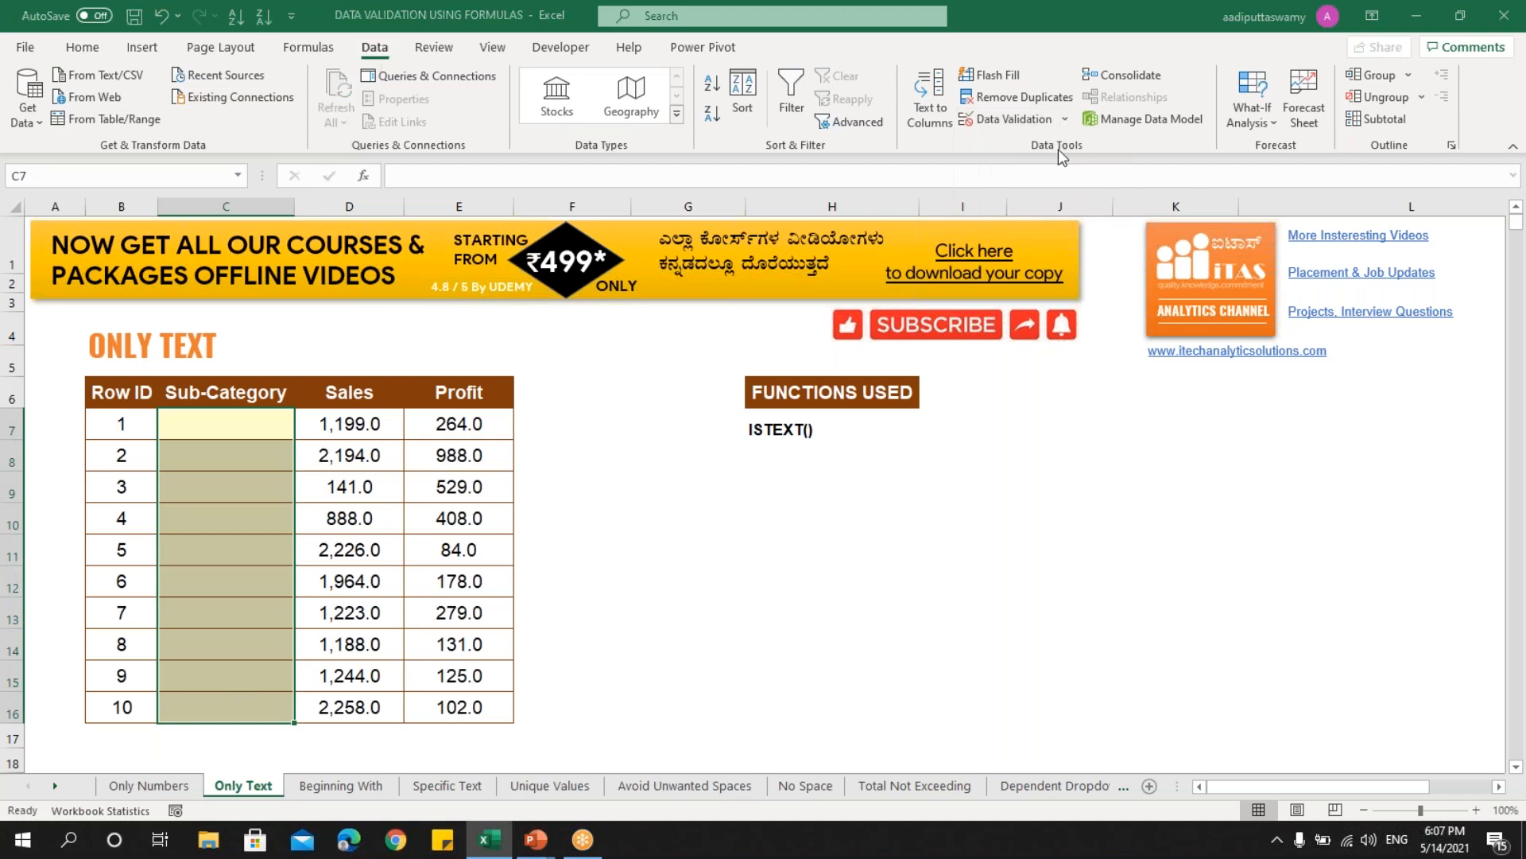
{"action": "left_click", "coordinate": [848, 374]}
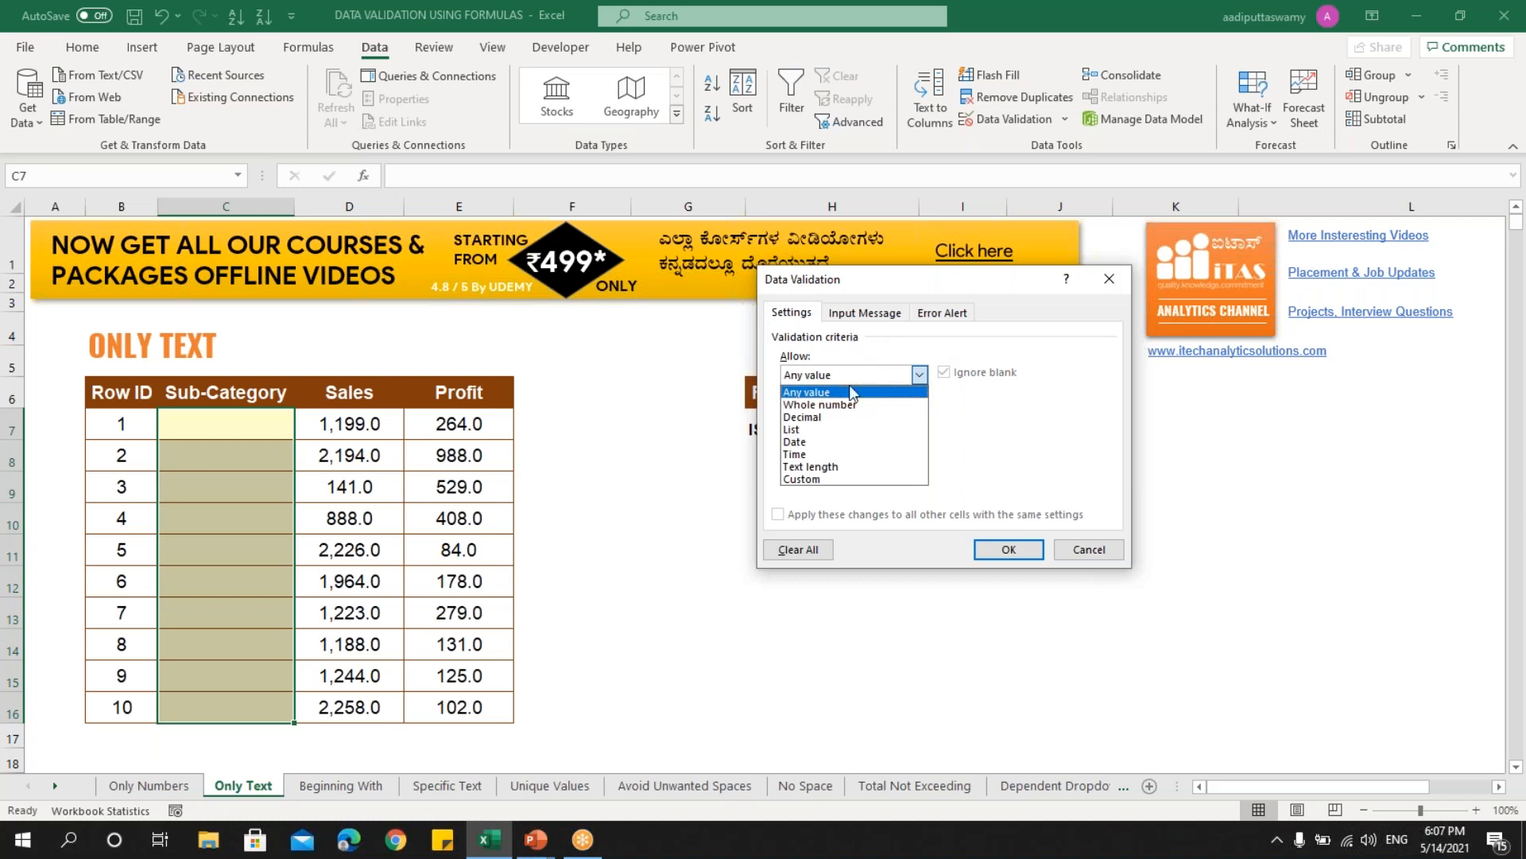
{"action": "left_click", "coordinate": [833, 477]}
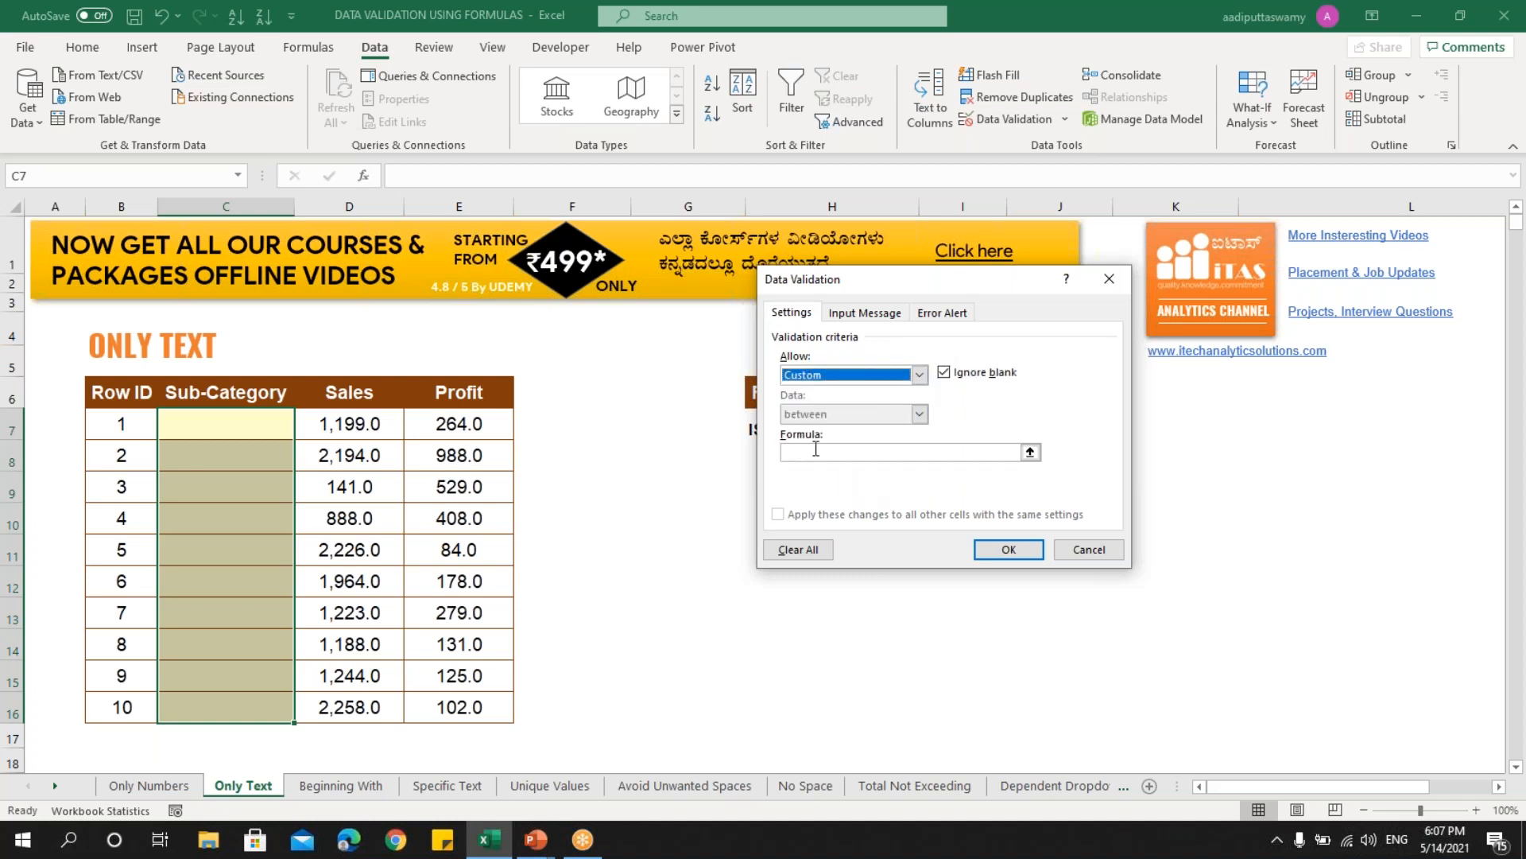
{"action": "left_click", "coordinate": [813, 450]}
{"action": "type", "text": "=istext"}
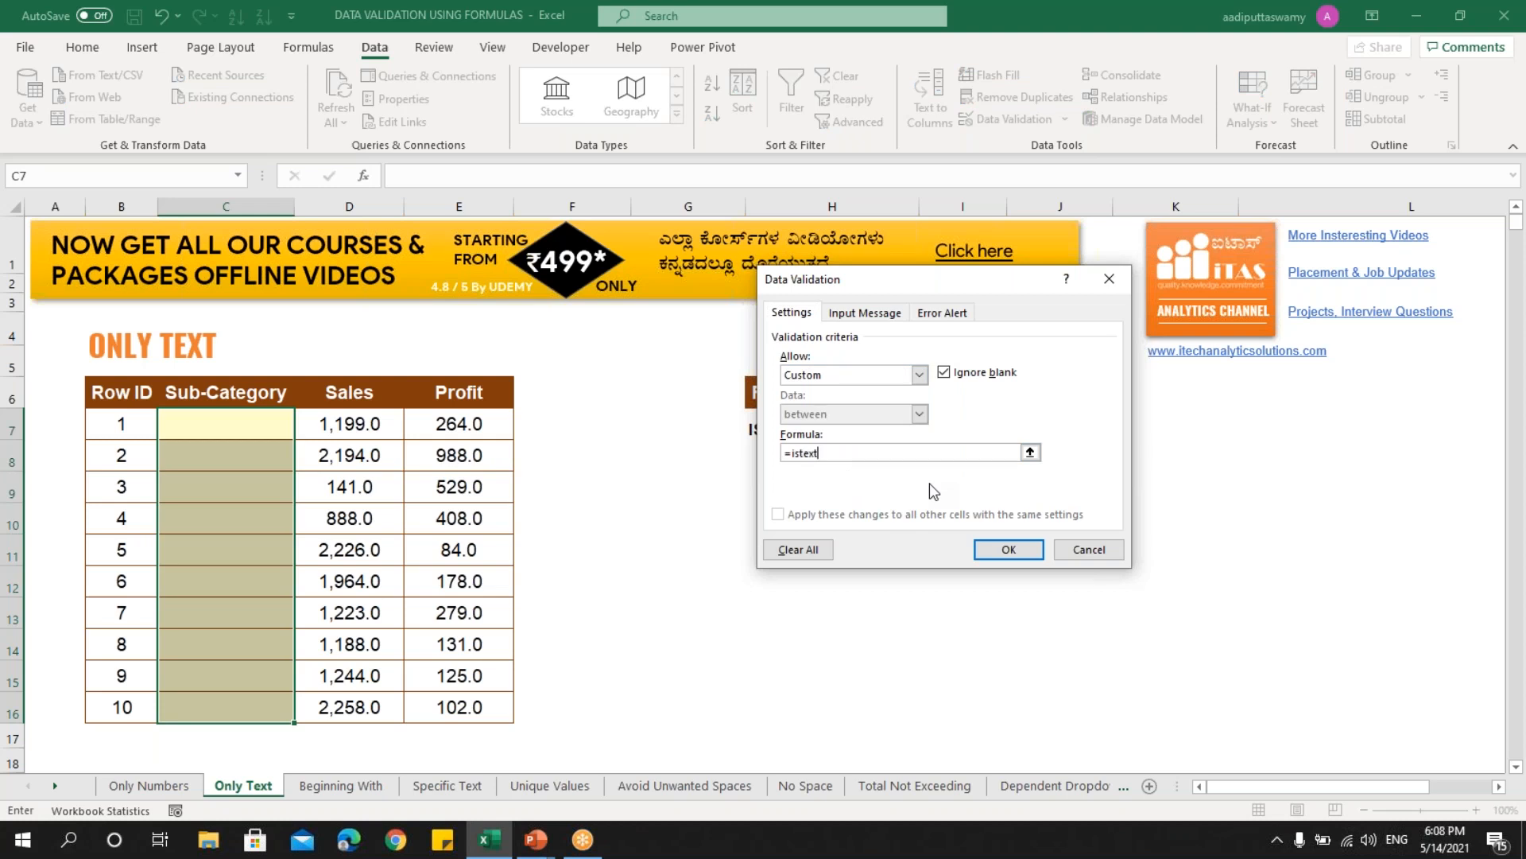
{"action": "type", "text": "("}
{"action": "left_click", "coordinate": [243, 426]}
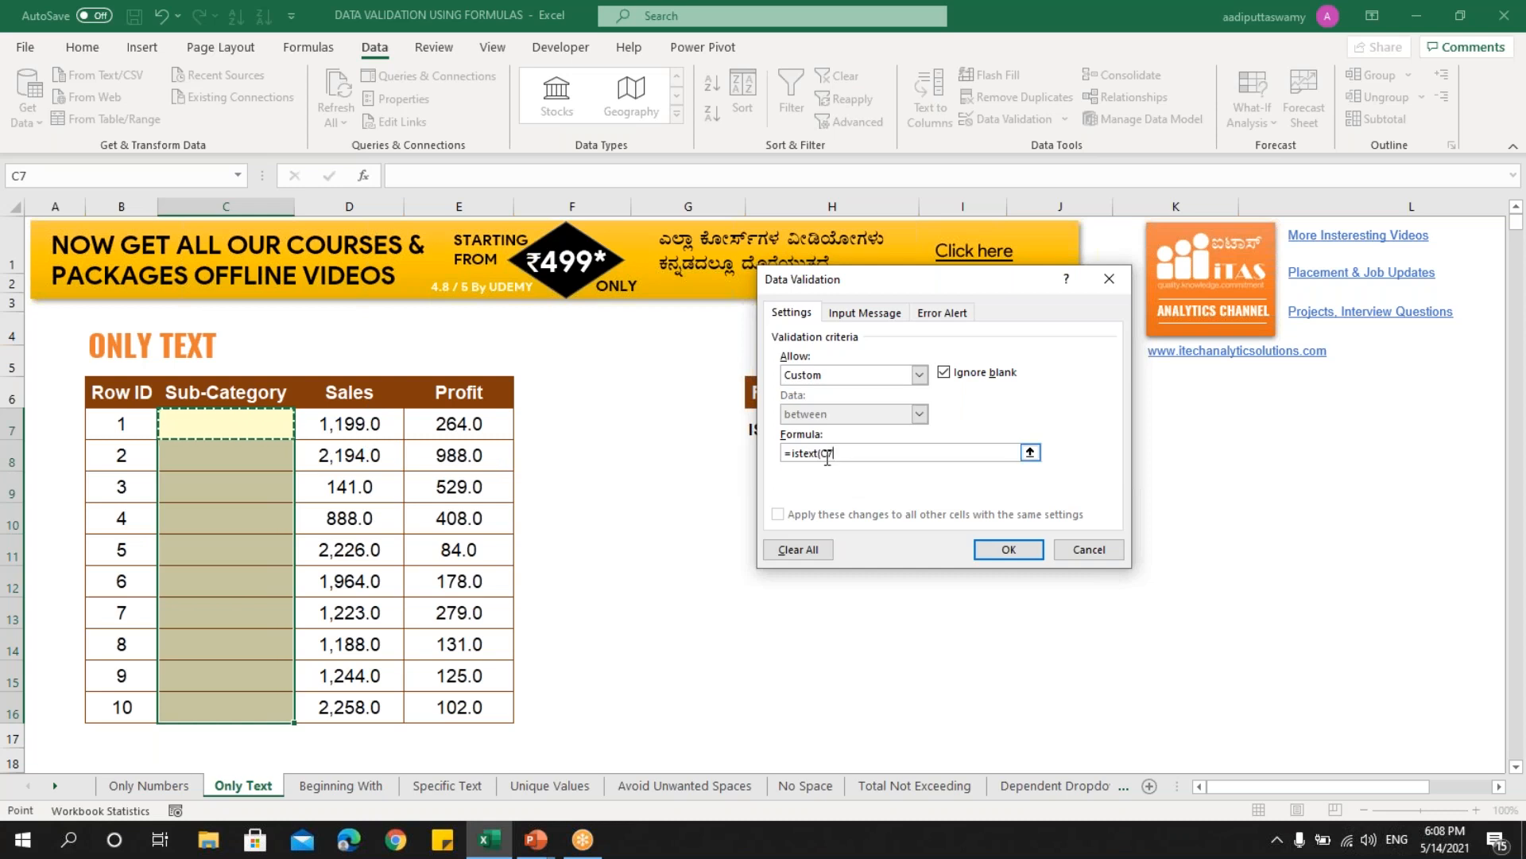
{"action": "type", "text": ")"}
{"action": "left_click", "coordinate": [1008, 548]}
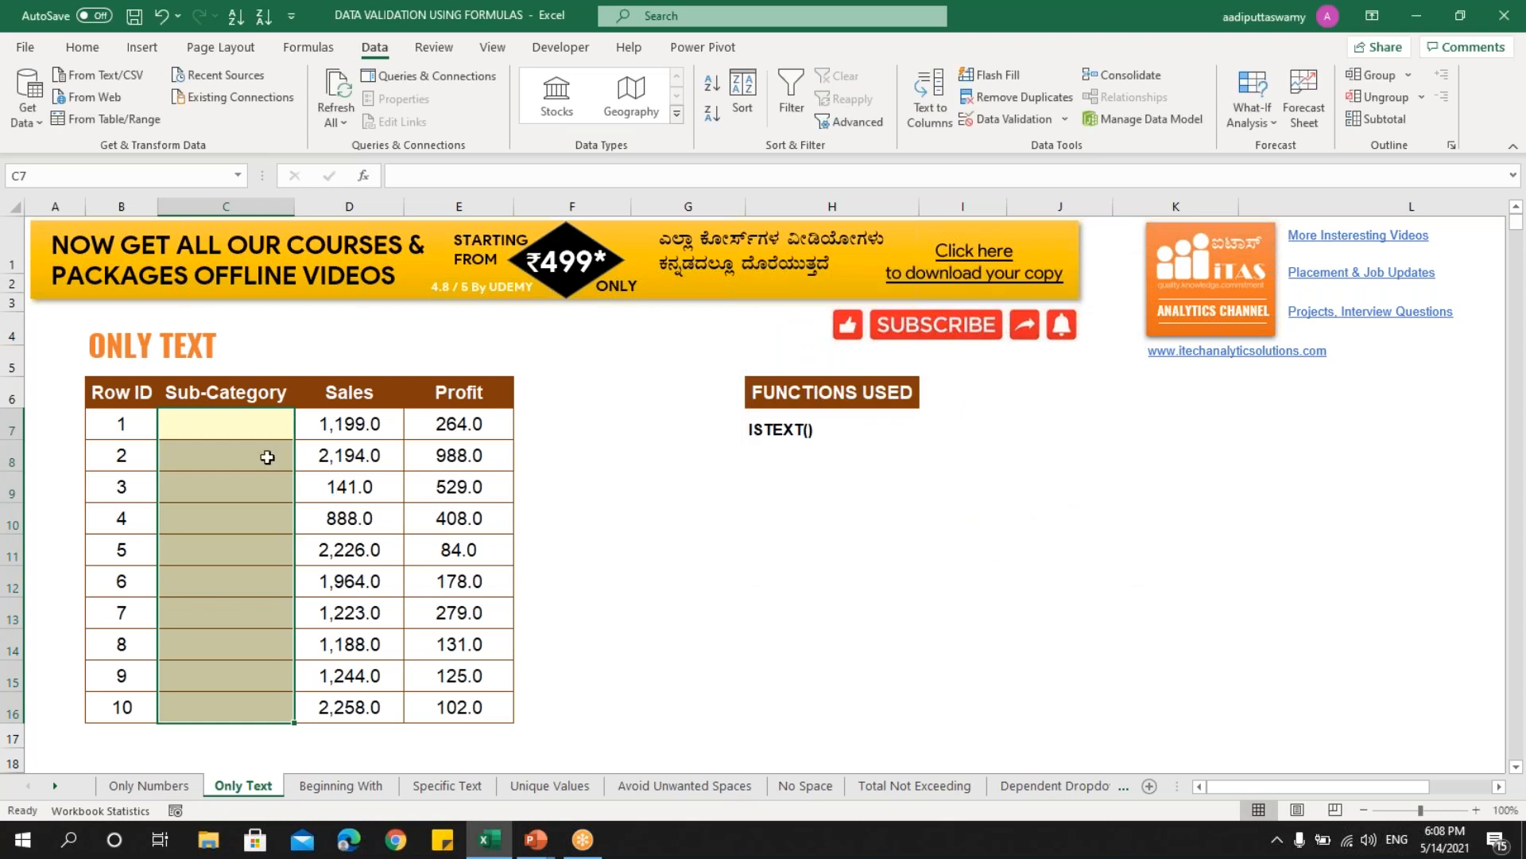
- Enter iTAS in C7, confirm 123 is refused in C8, then switch to the Beginning With sheet
{"action": "left_click", "coordinate": [255, 430]}
{"action": "type", "text": "iTAS"}
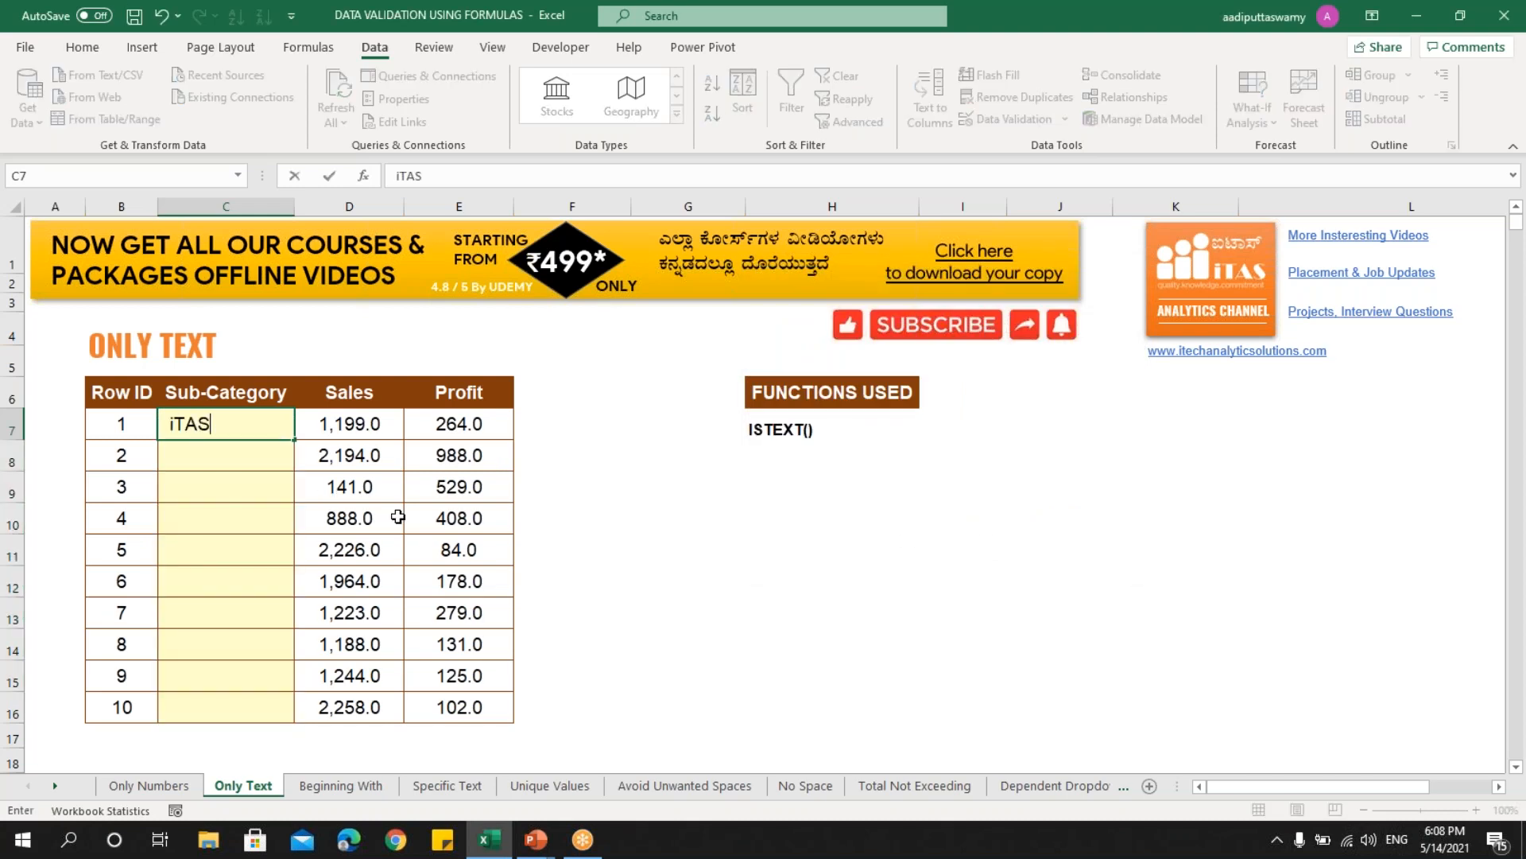
{"action": "key", "text": "Return"}
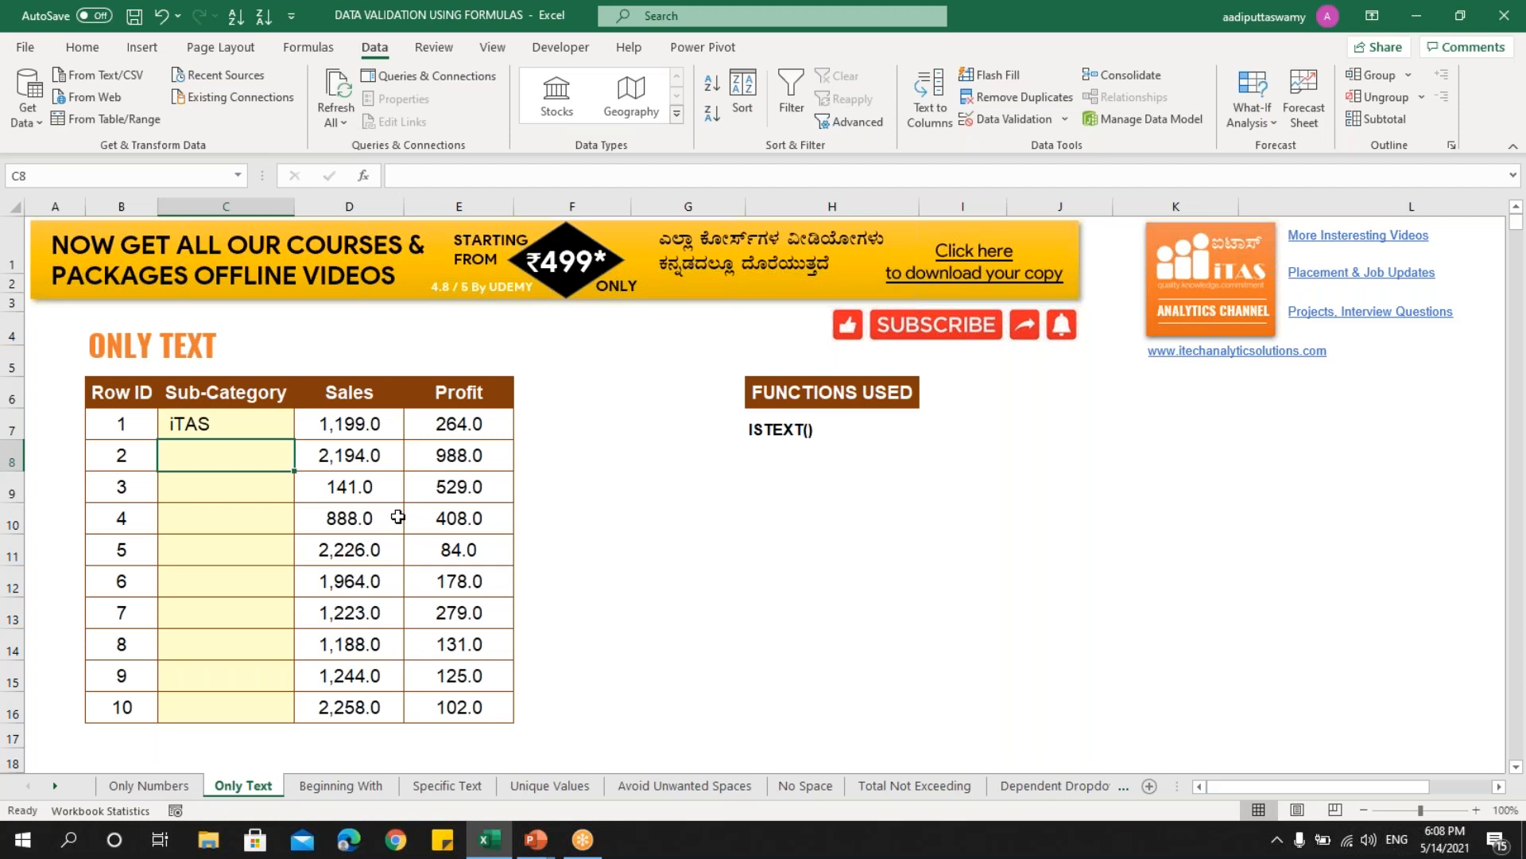
{"action": "type", "text": "123"}
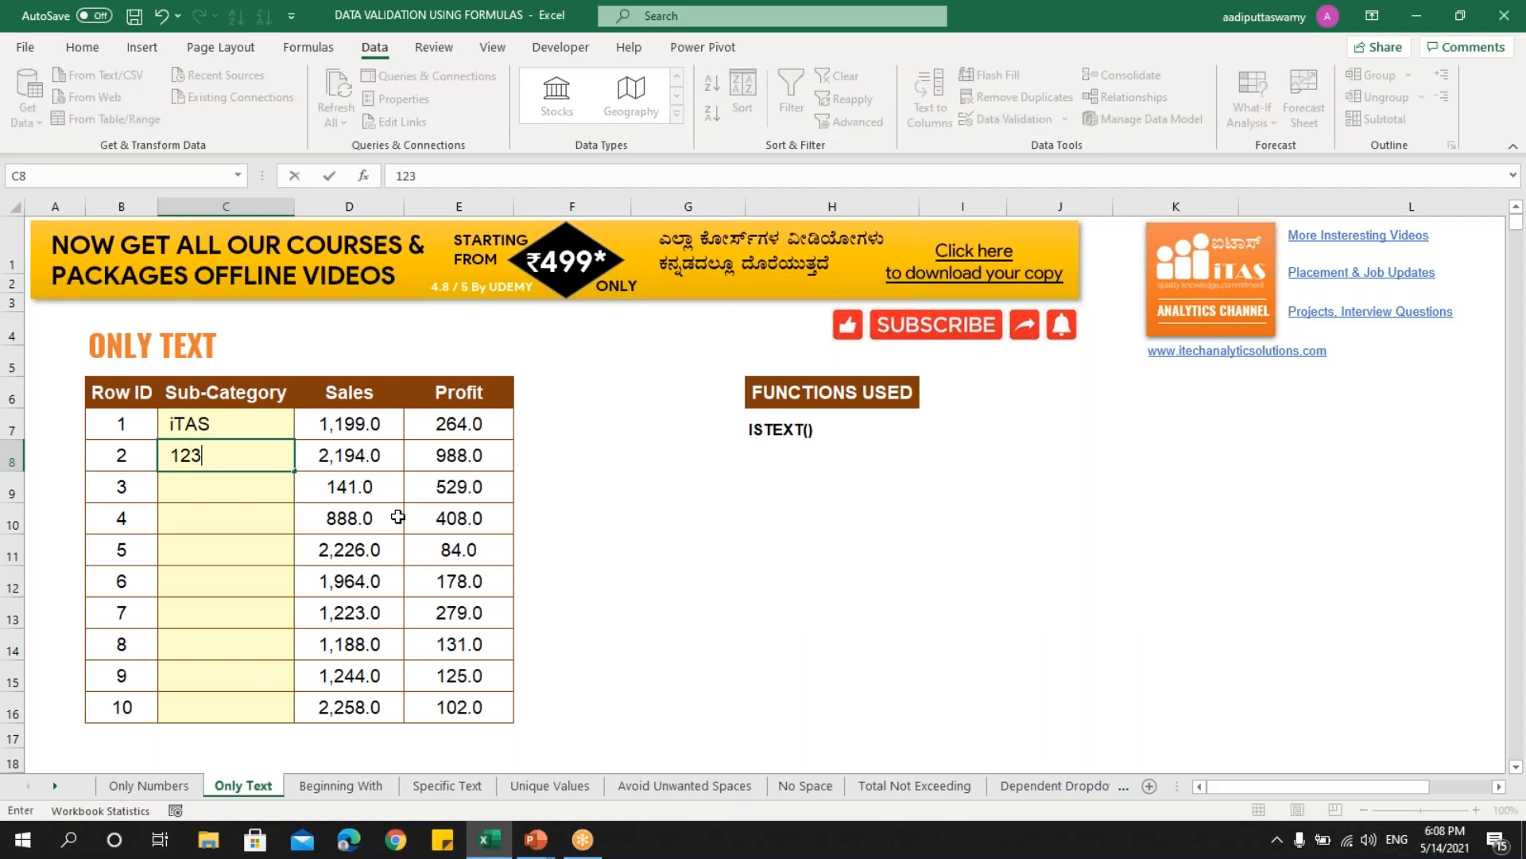
{"action": "key", "text": "Return"}
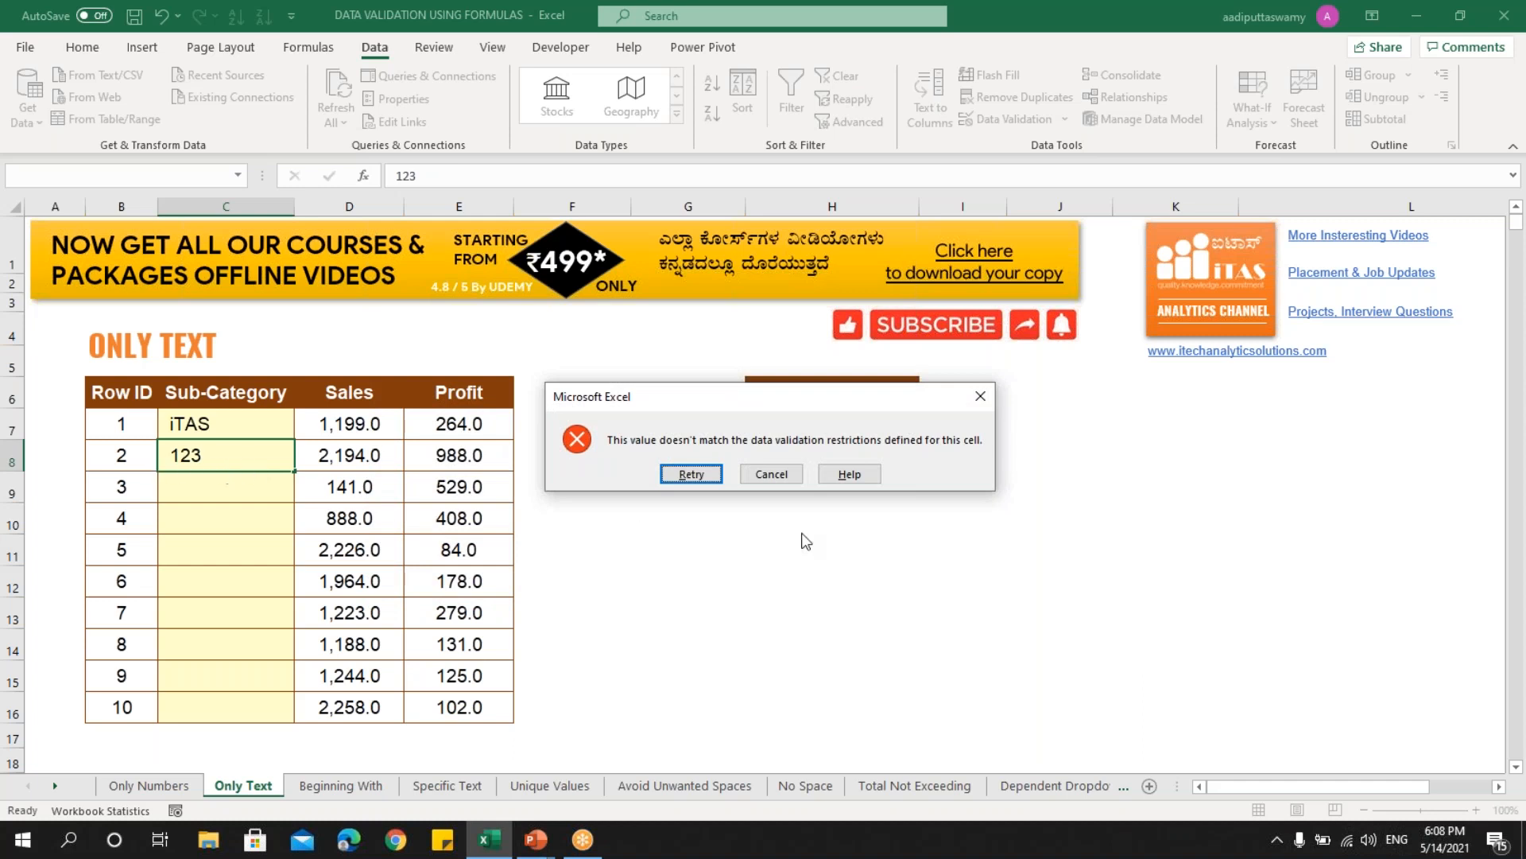
{"action": "left_click", "coordinate": [782, 475]}
{"action": "left_click", "coordinate": [587, 576]}
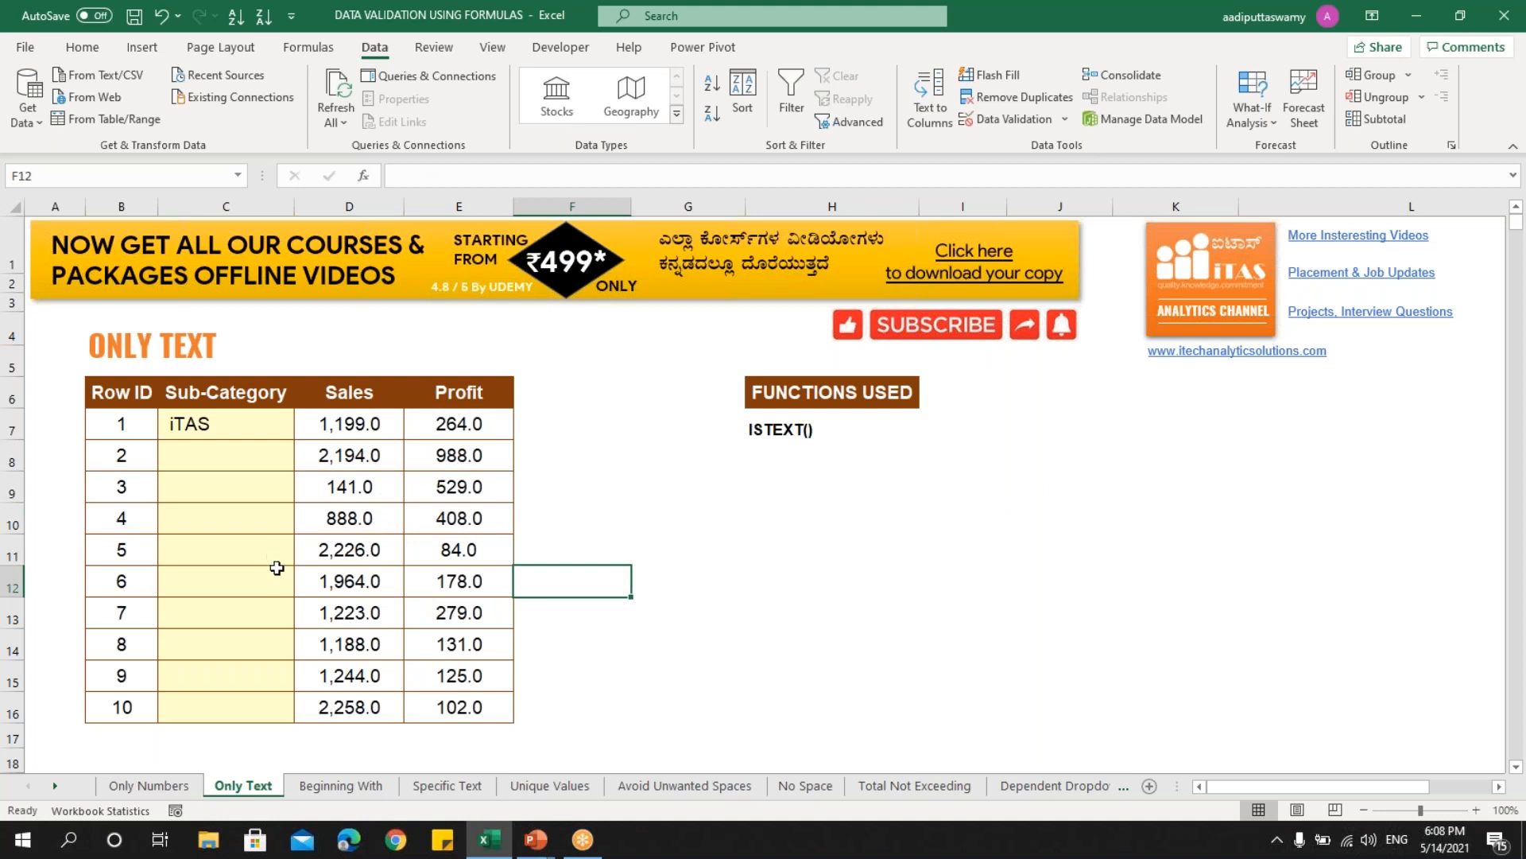
{"action": "left_click", "coordinate": [343, 787]}
{"action": "left_click", "coordinate": [331, 542]}
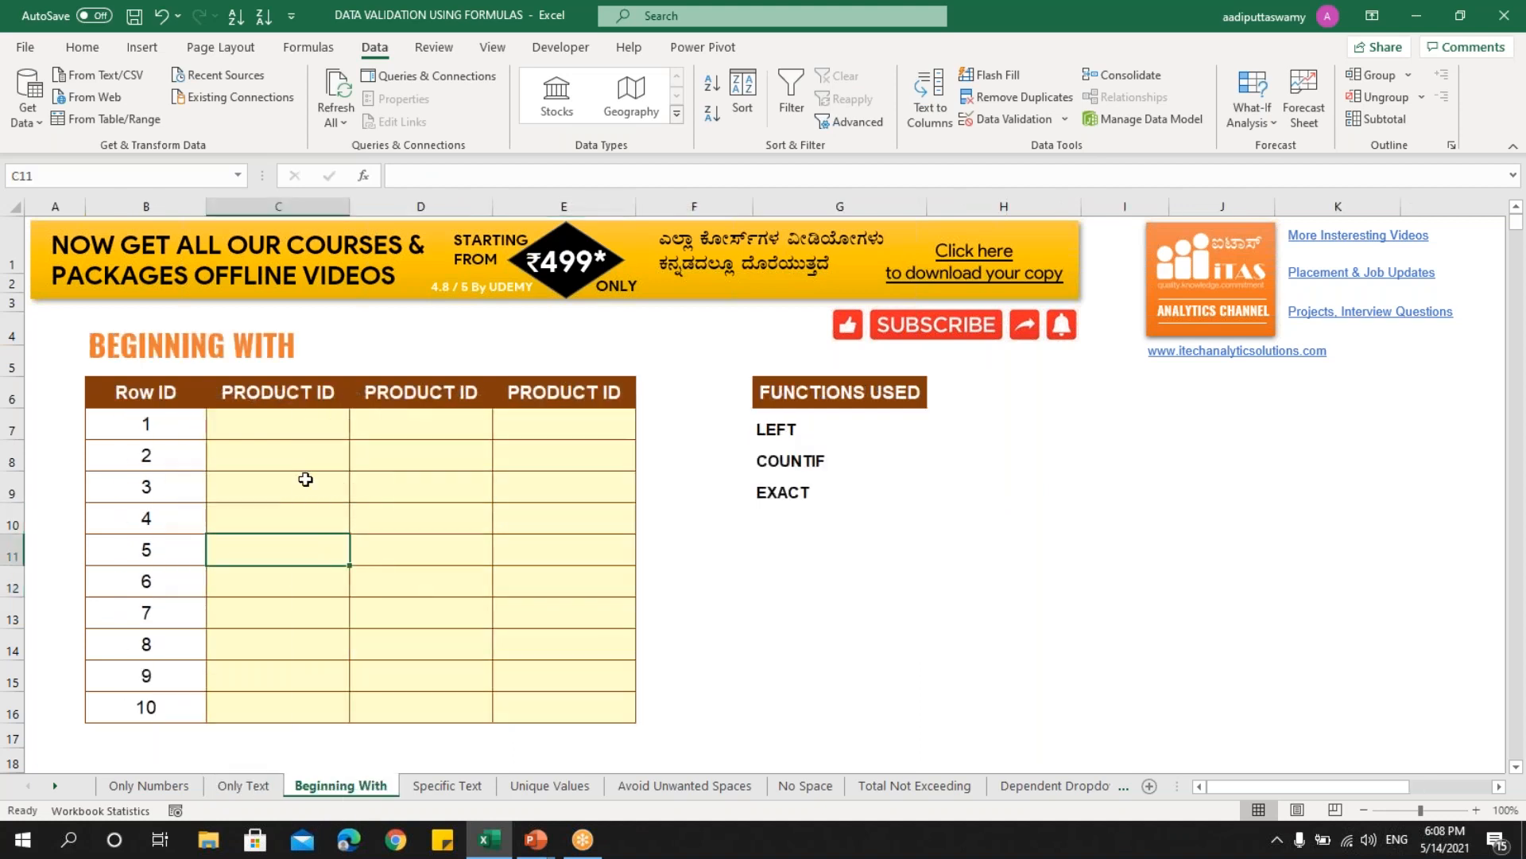
{"action": "left_click", "coordinate": [305, 479]}
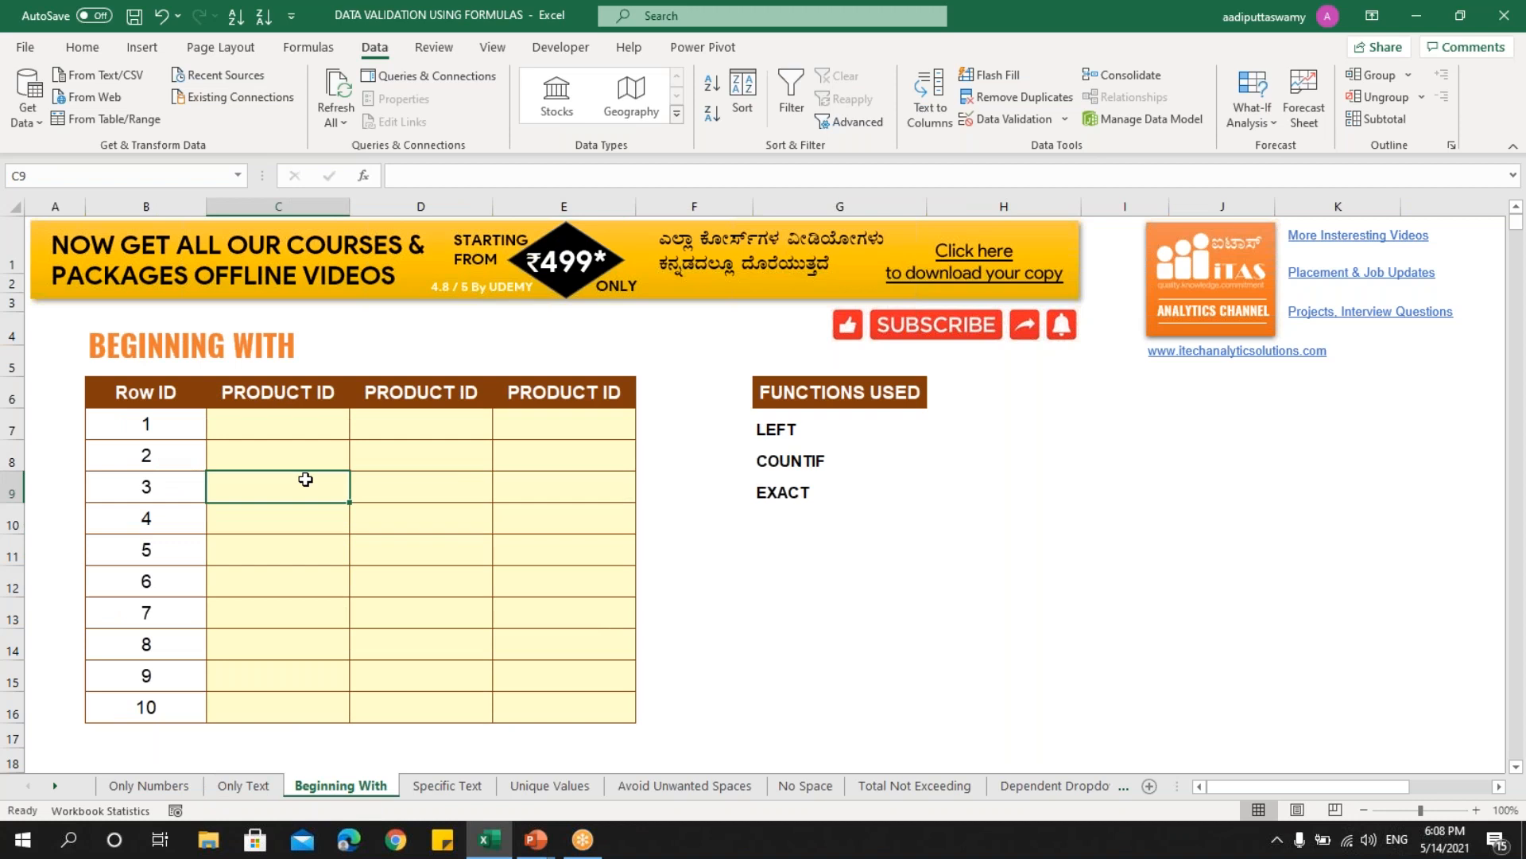
{"action": "left_click", "coordinate": [279, 423]}
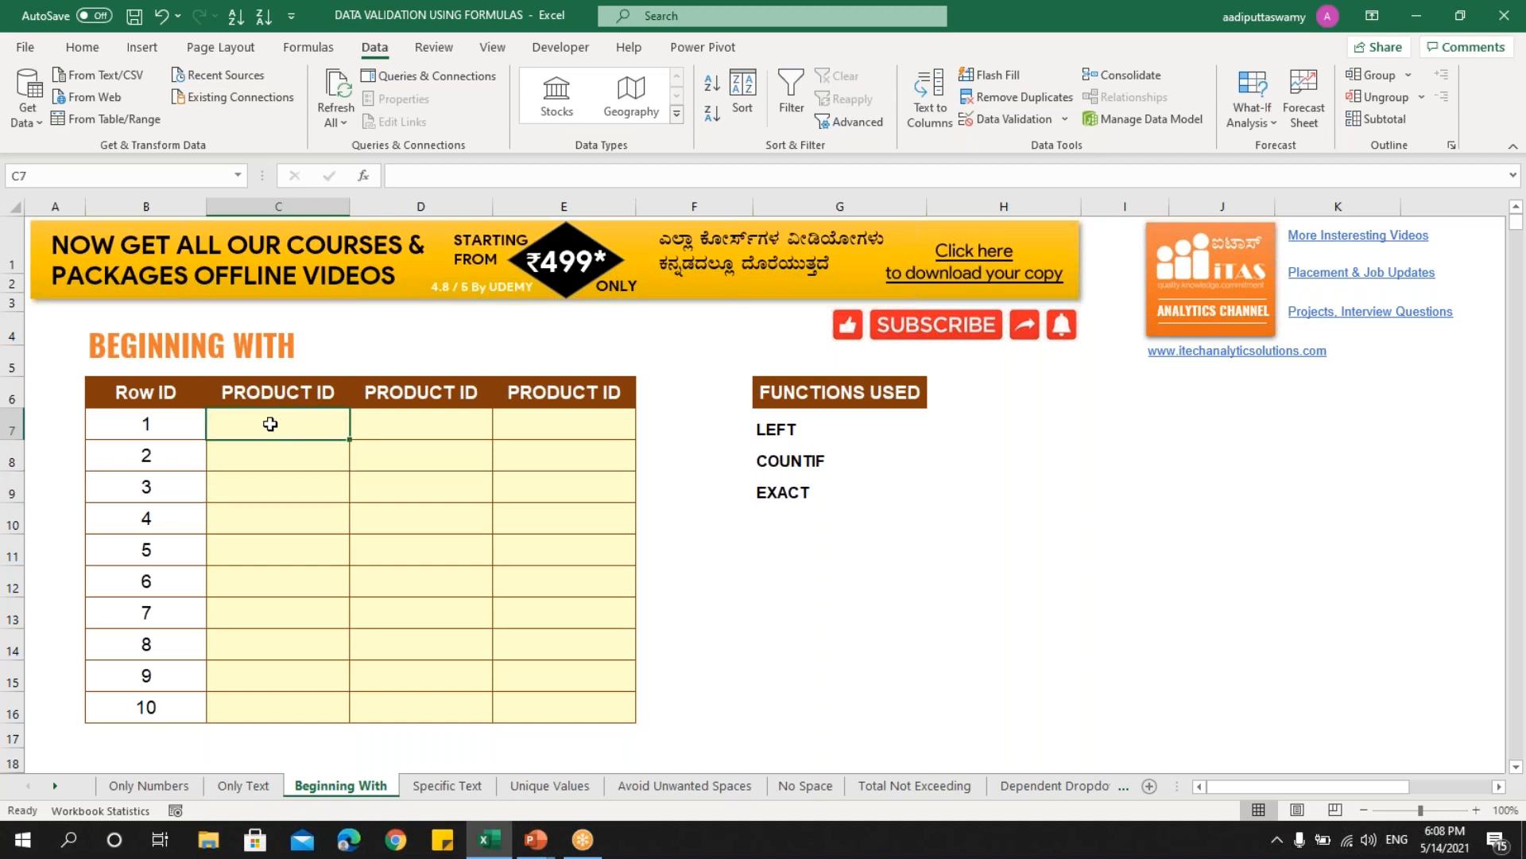
{"action": "mouse_move", "coordinate": [270, 424]}
{"action": "left_mouse_down"}
{"action": "mouse_move", "coordinate": [395, 440]}
{"action": "mouse_move", "coordinate": [566, 596]}
{"action": "mouse_move", "coordinate": [556, 704]}
{"action": "left_mouse_up"}
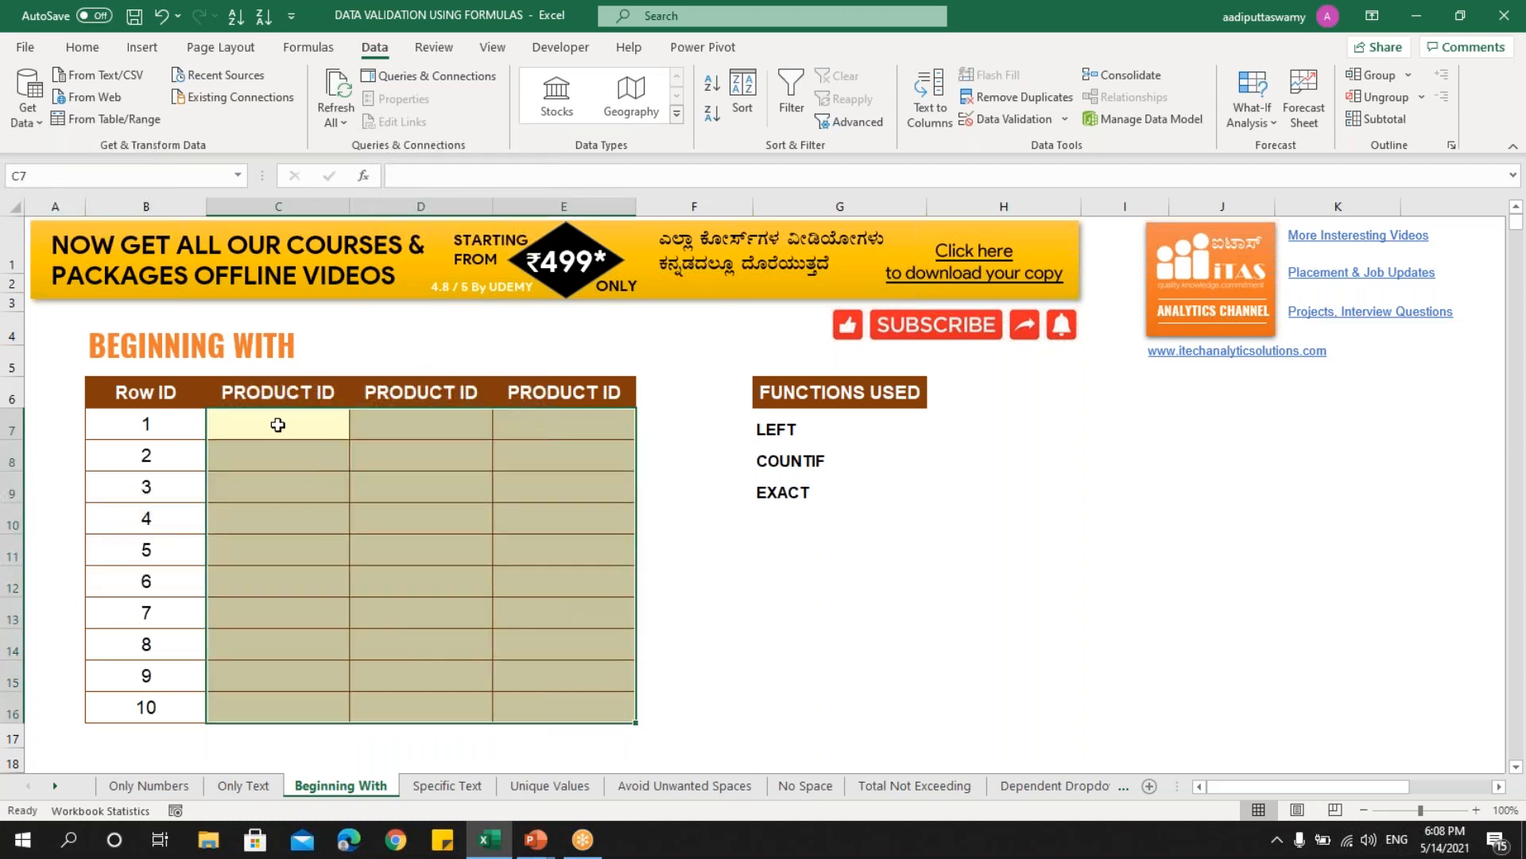
{"action": "left_click_drag", "start_coordinate": [277, 425], "coordinate": [517, 719]}
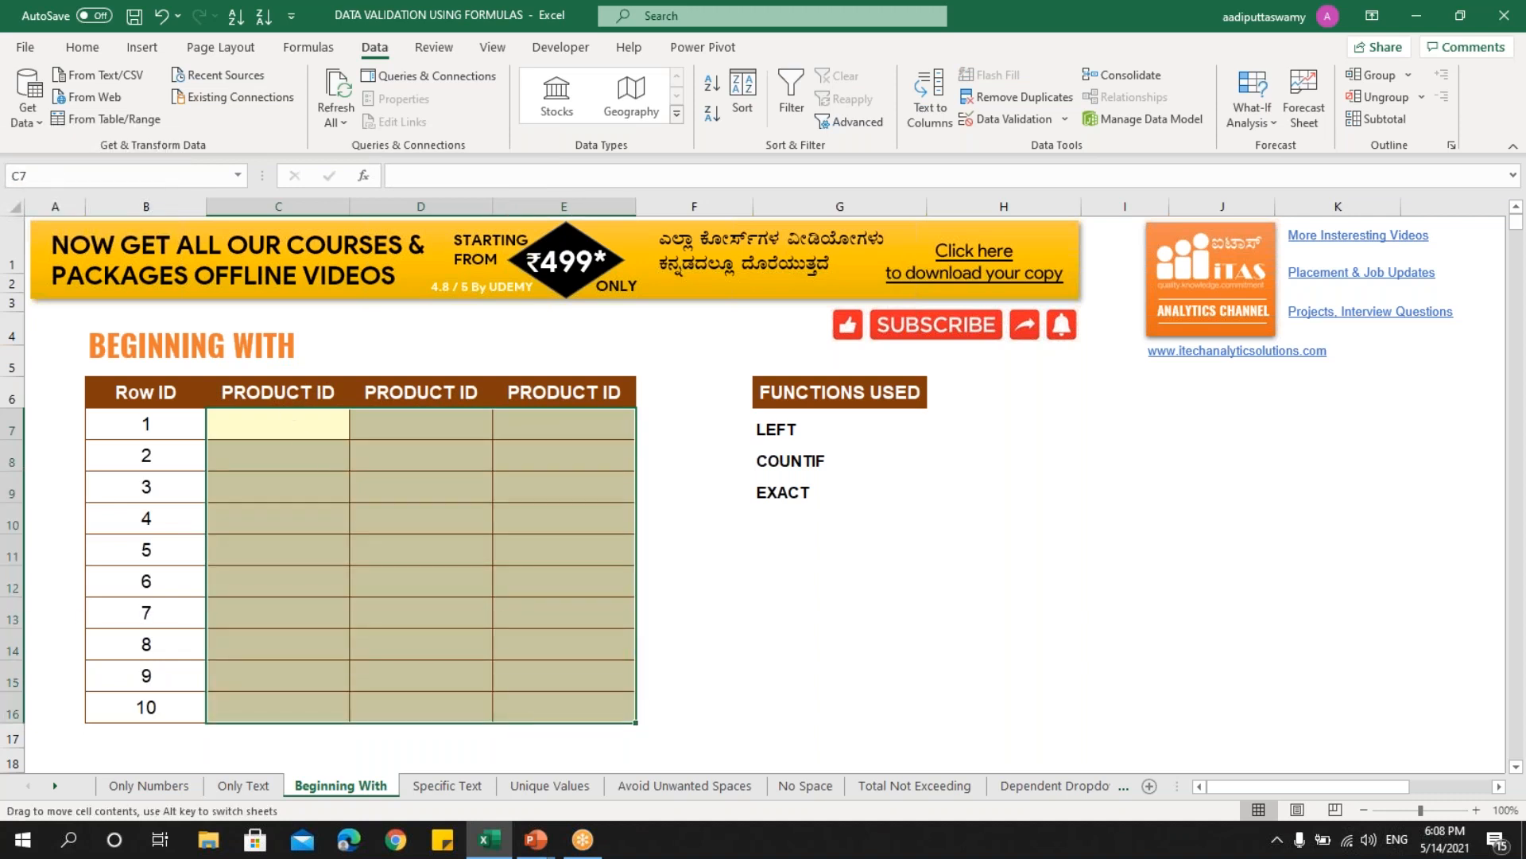
{"action": "left_click", "coordinate": [302, 435]}
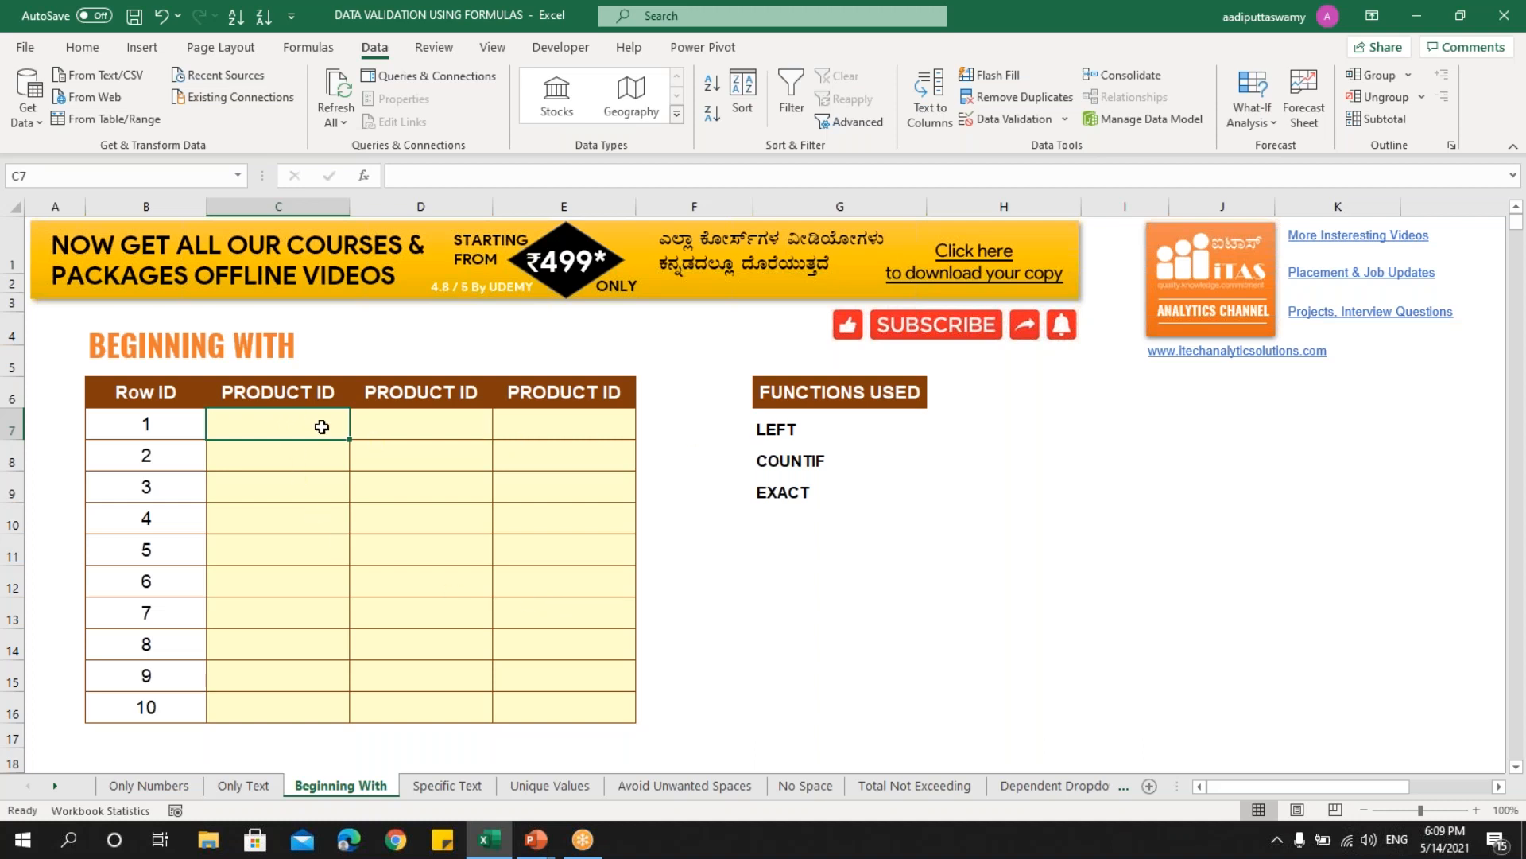
{"action": "left_click_drag", "start_coordinate": [294, 424], "coordinate": [300, 697]}
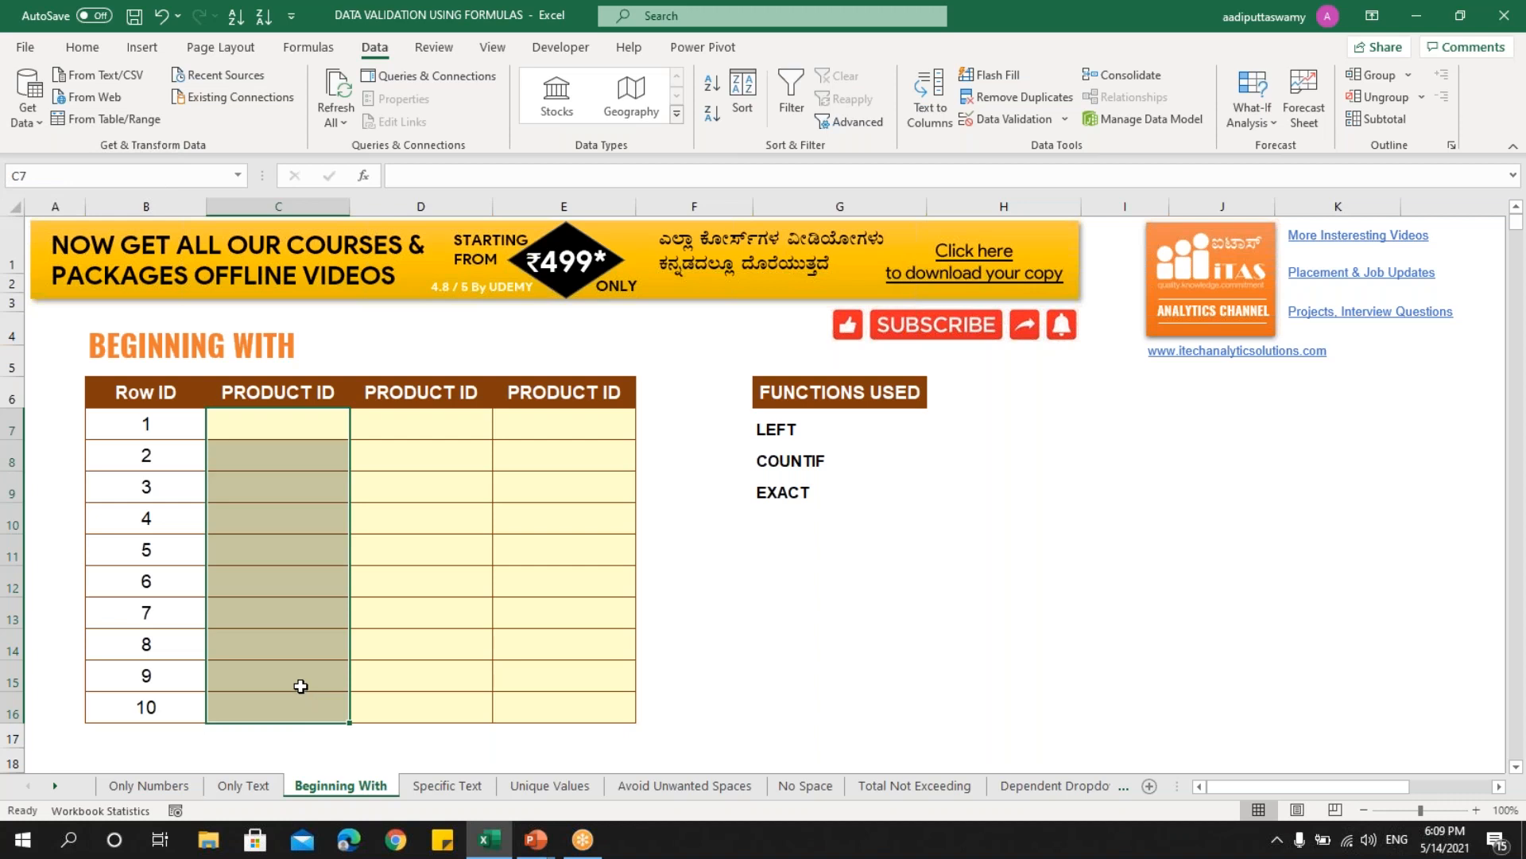
{"action": "left_click", "coordinate": [647, 422]}
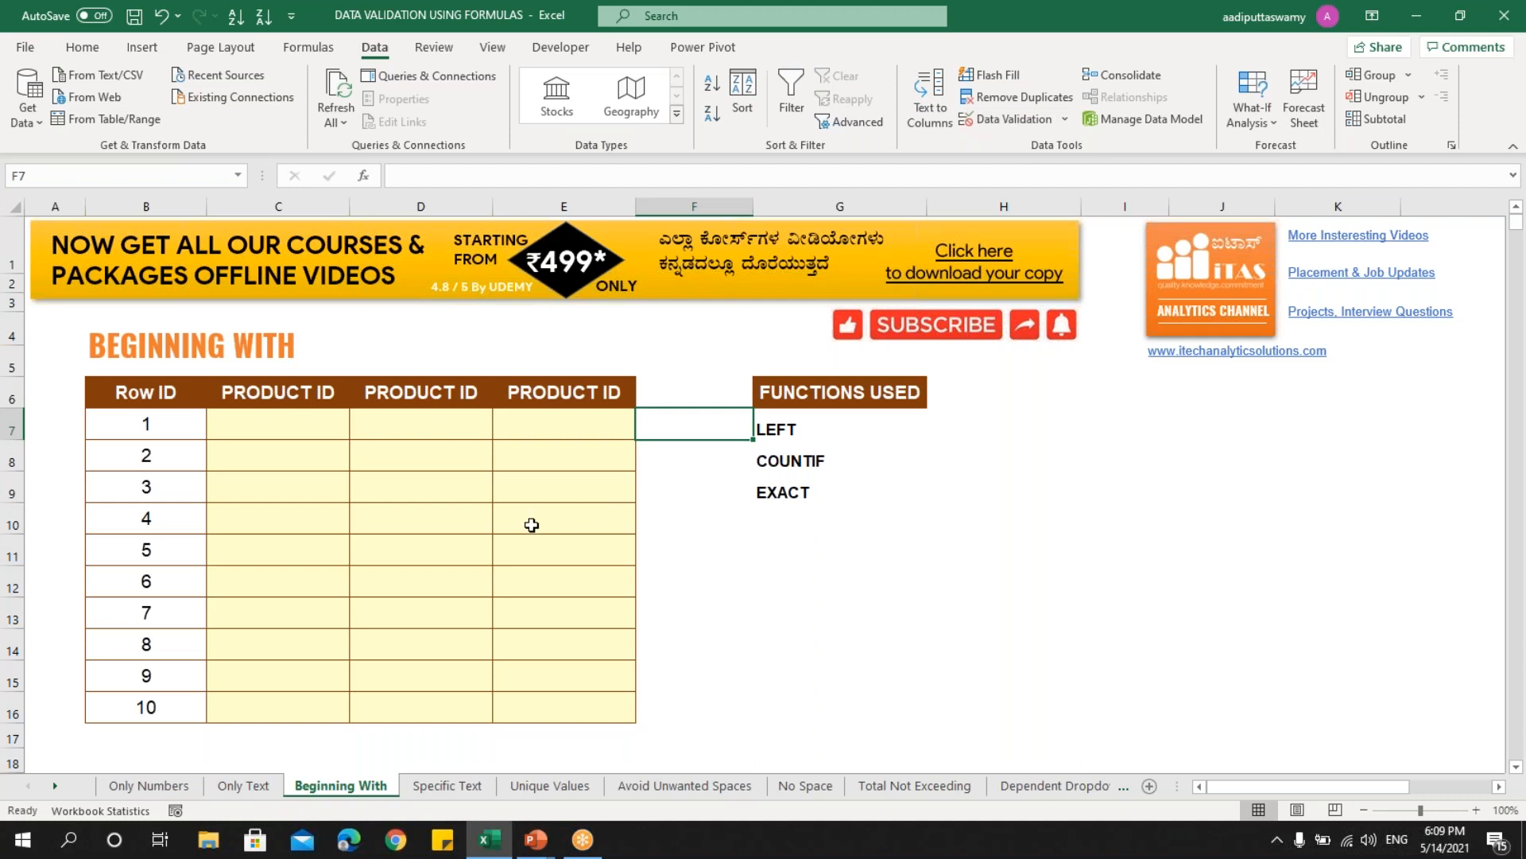
{"action": "left_click_drag", "start_coordinate": [668, 422], "coordinate": [676, 701]}
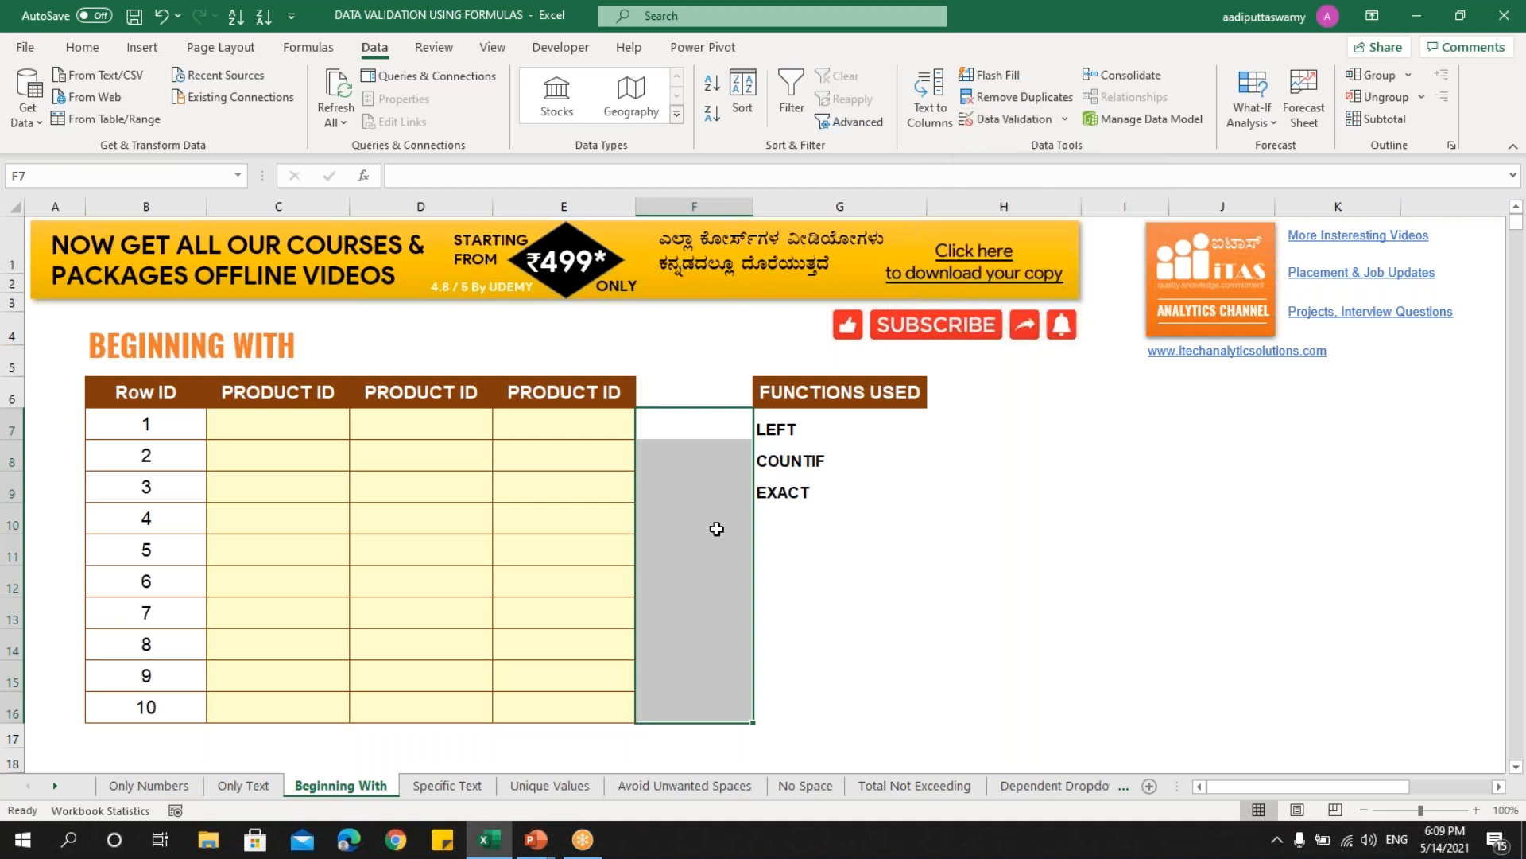
{"action": "left_click", "coordinate": [296, 427]}
- Enter the sample ID PROD-123-2021 in C7
{"action": "key", "text": "Caps_Lock"}
{"action": "type", "text": "PROD"}
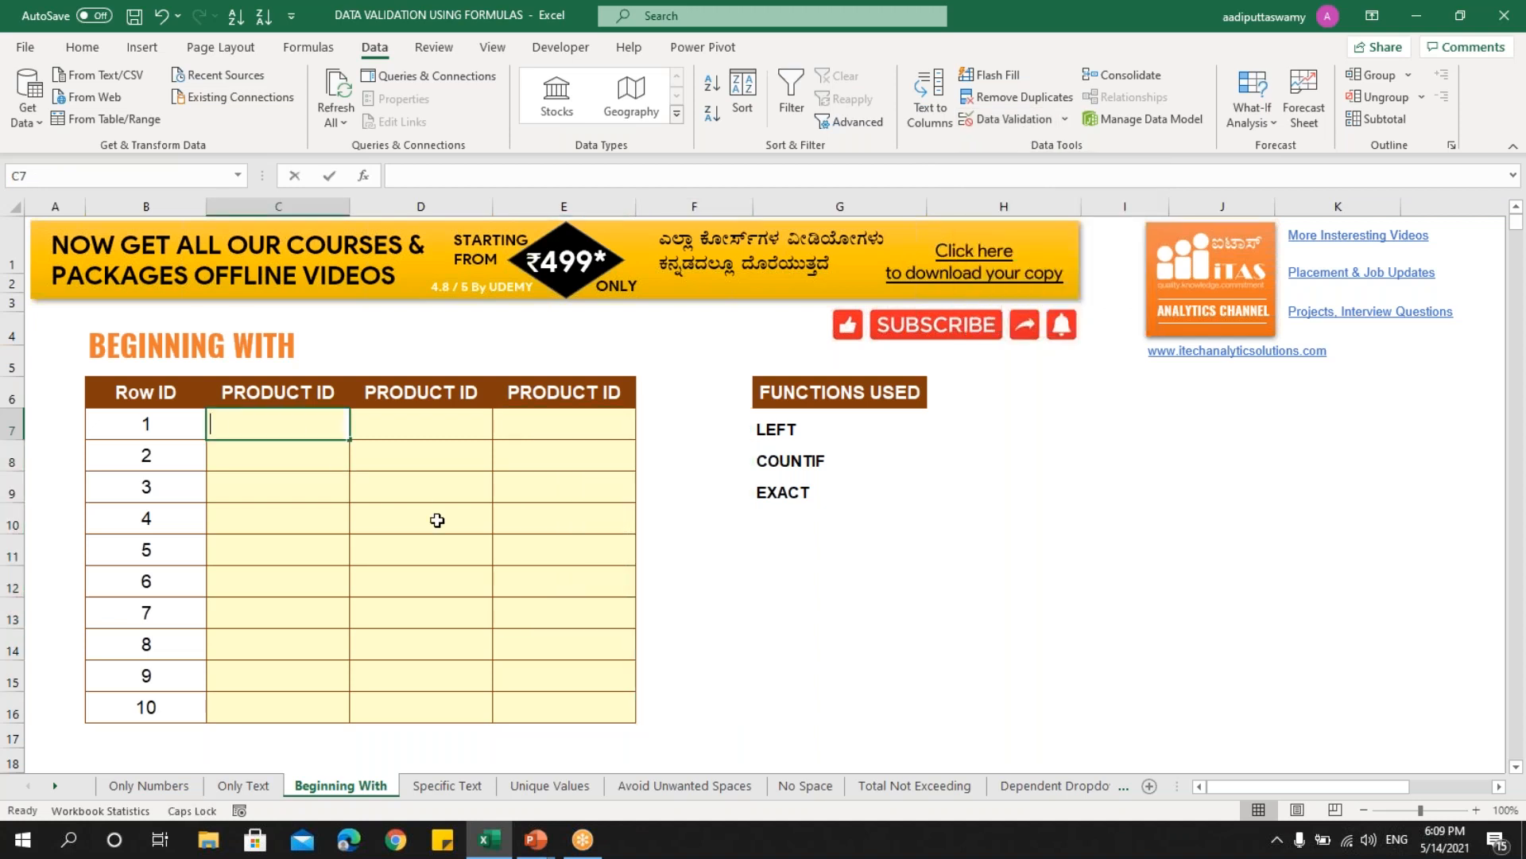
{"action": "type", "text": "-123-2021"}
{"action": "key", "text": "Return"}
- In F7, enter the test formula =LEFT(C7,4)="PROD" so it returns TRUE
{"action": "key", "text": "Up"}
{"action": "key", "text": "Right"}
{"action": "key", "text": "Right"}
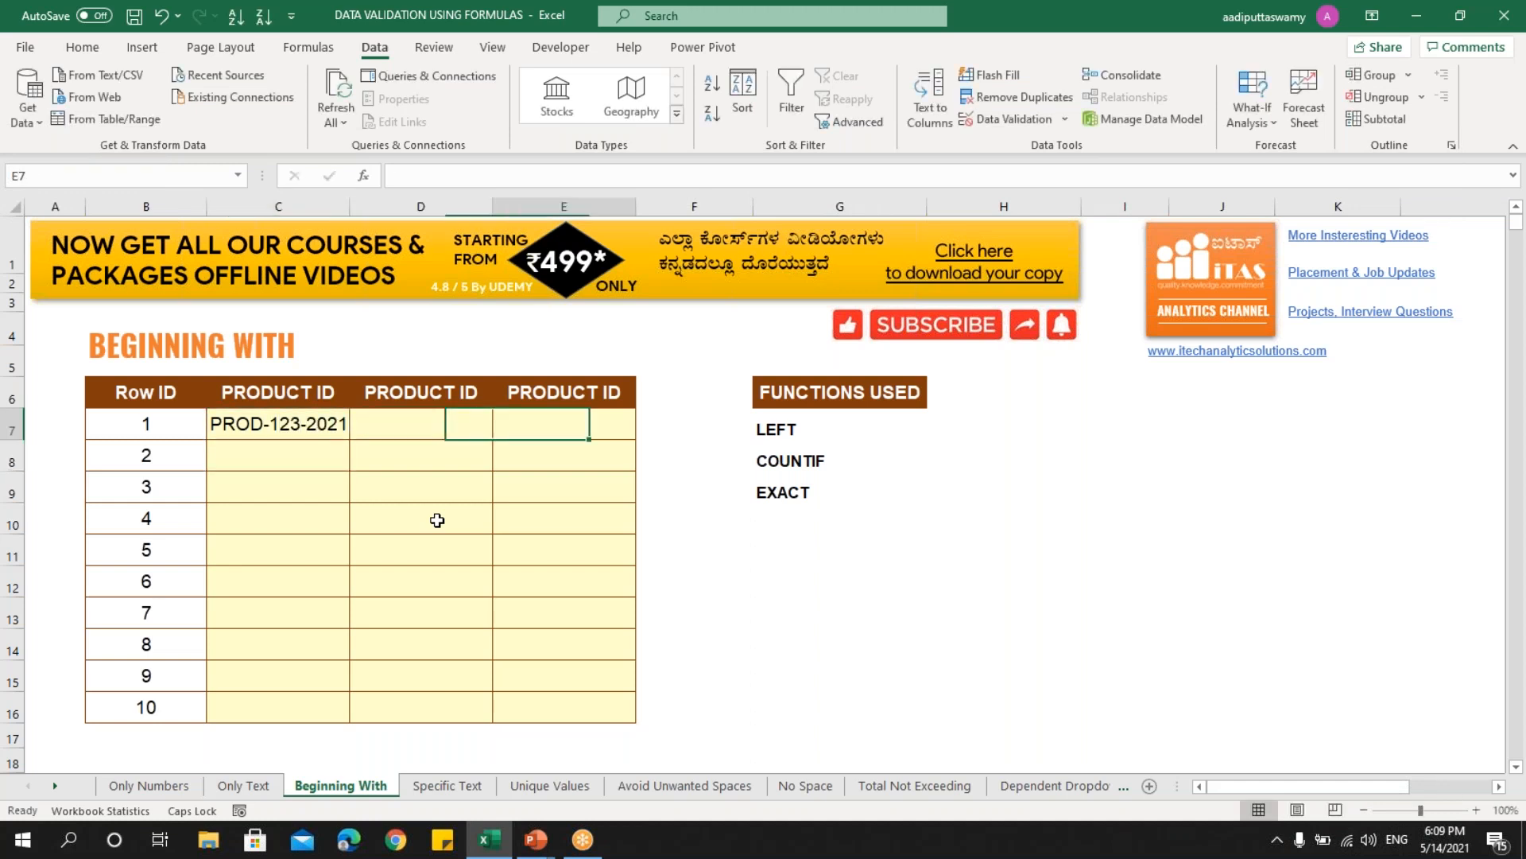
{"action": "key", "text": "Right"}
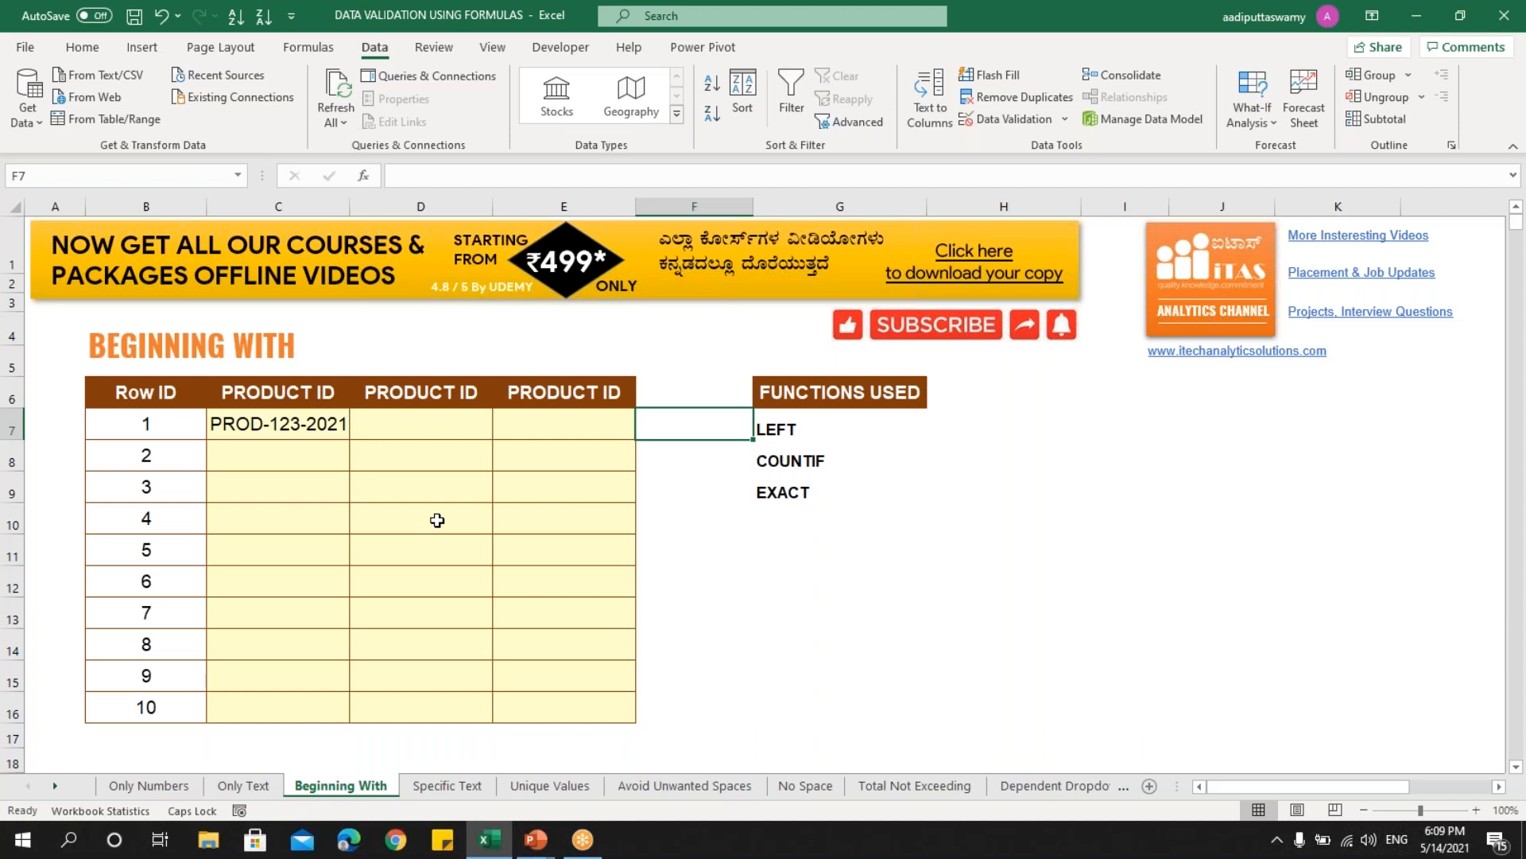
{"action": "type", "text": "=LEFT"}
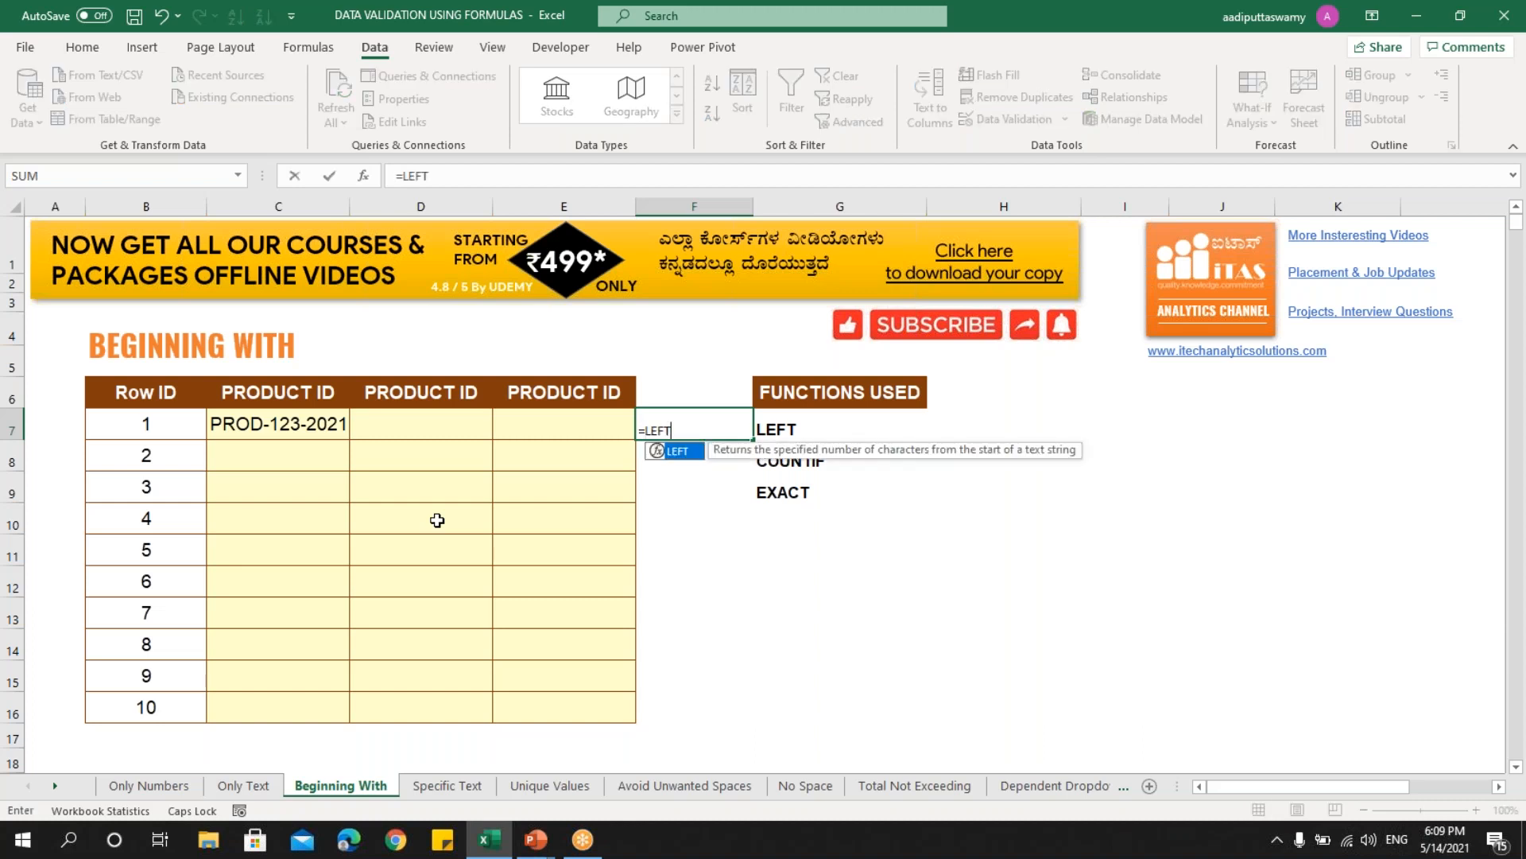
{"action": "type", "text": "("}
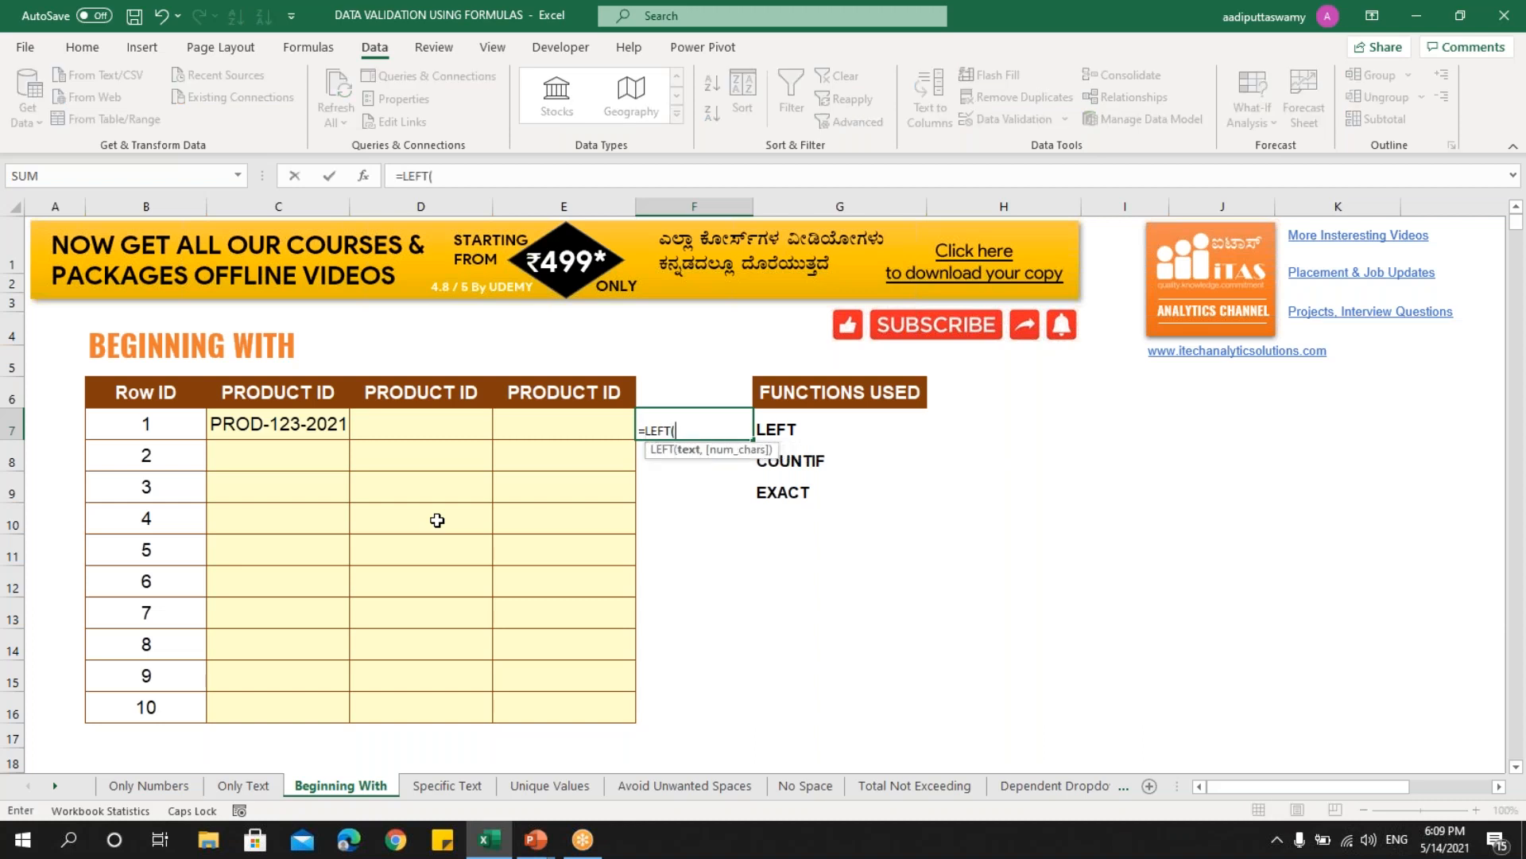
{"action": "left_click", "coordinate": [282, 426]}
{"action": "type", "text": ","}
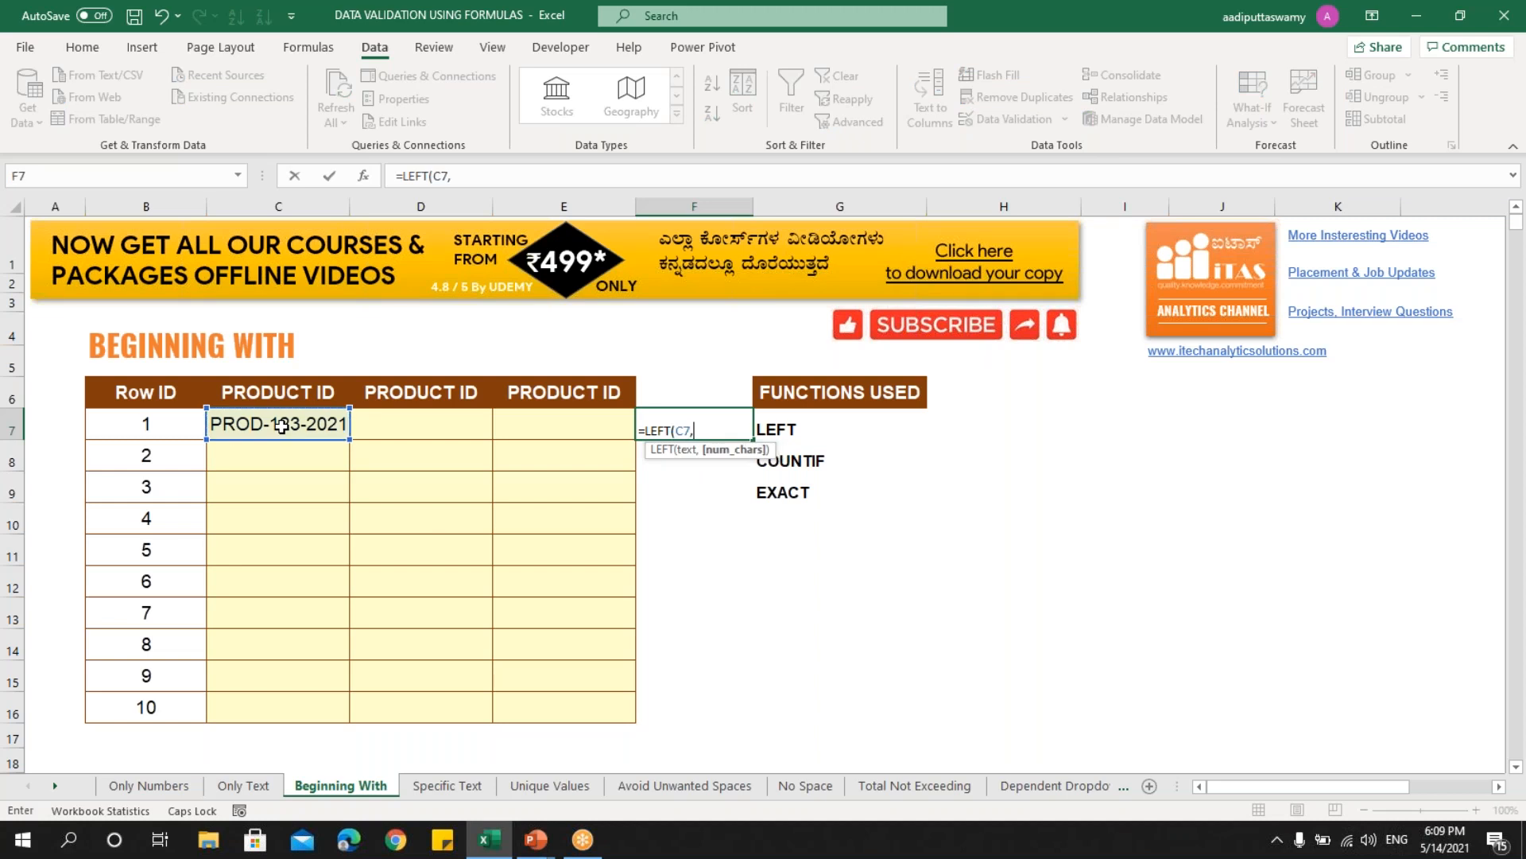
{"action": "type", "text": "\"PROD"}
{"action": "key", "text": "BackSpace"}
{"action": "key", "text": "BackSpace"}
{"action": "type", "text": "4)=P"}
{"action": "key", "text": "BackSpace"}
{"action": "type", "text": "\"P"}
{"action": "key", "text": "BackSpace"}
{"action": "type", "text": "PROD"}
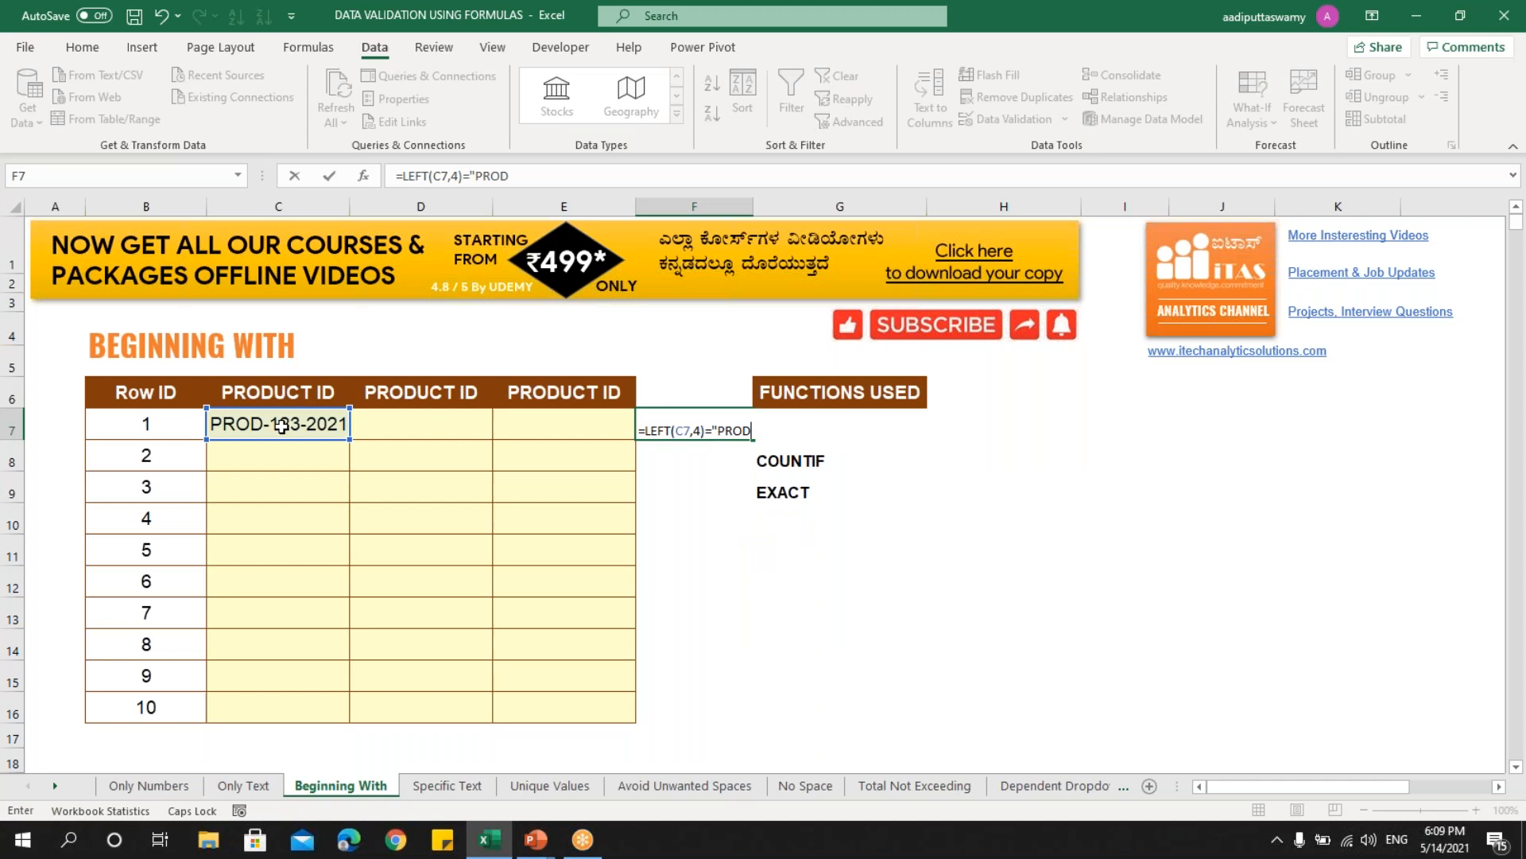
{"action": "key", "text": "ctrl+Return"}
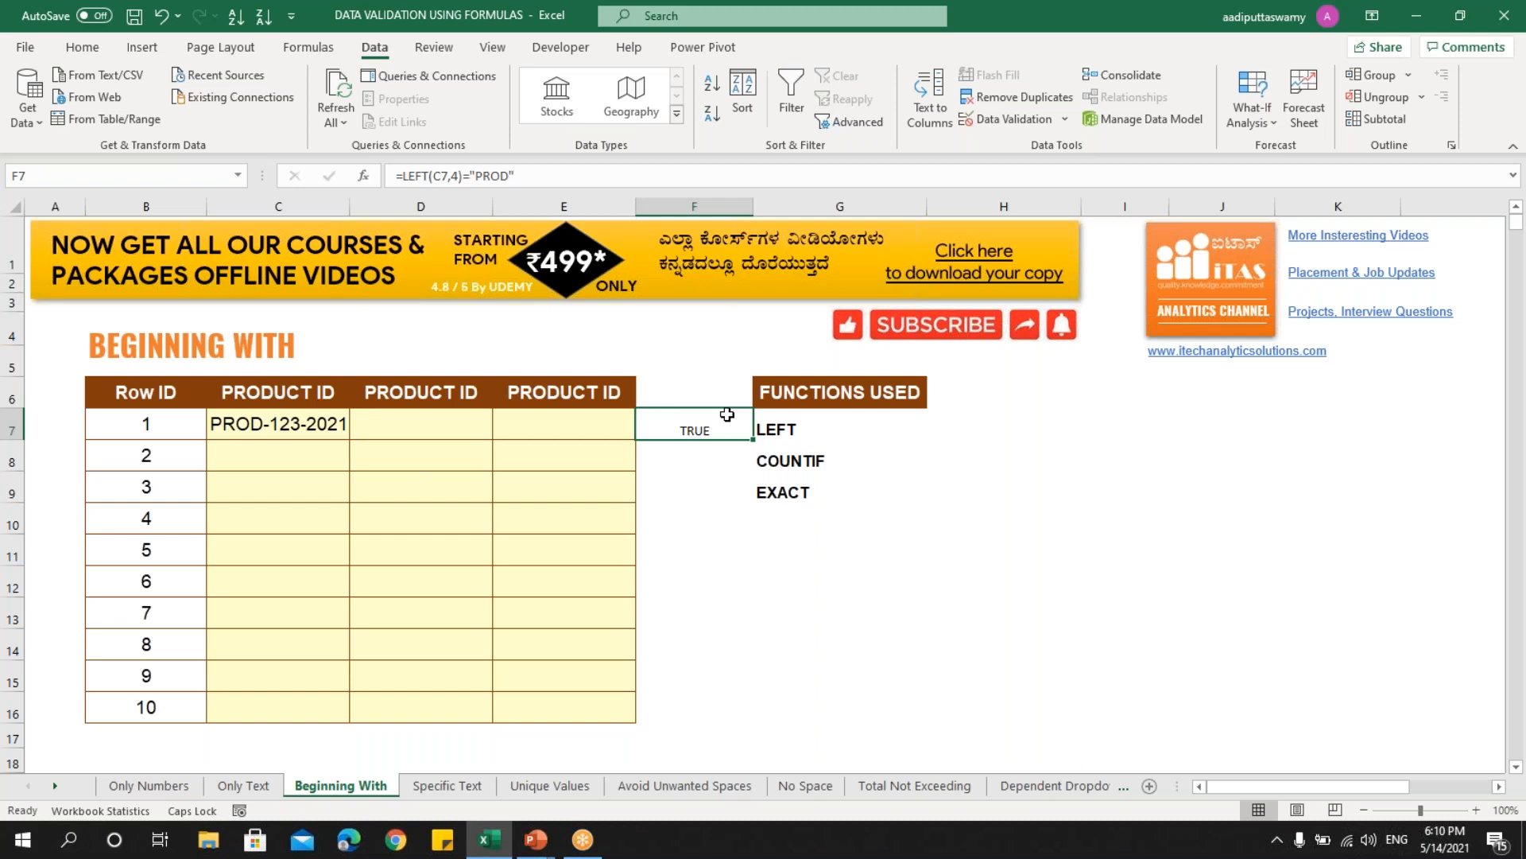
{"action": "left_click", "coordinate": [300, 432]}
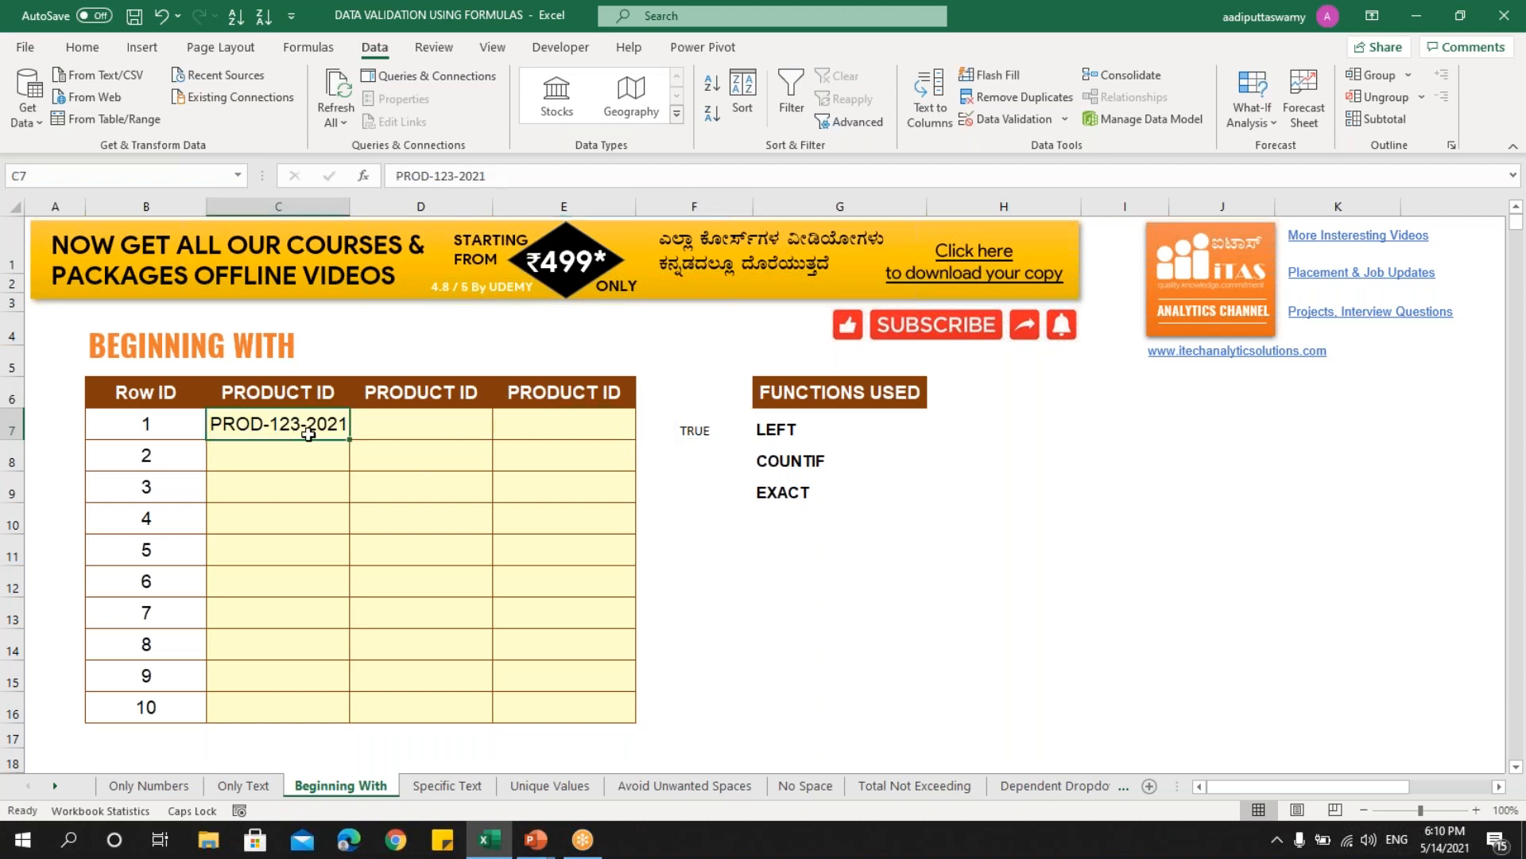
- Copy F7's formula and paste it as a Custom validation rule =LEFT(C7,4)="PROD" on C7:C16
{"action": "double_click", "coordinate": [722, 419]}
{"action": "left_click_drag", "start_coordinate": [639, 431], "coordinate": [784, 459]}
{"action": "key", "text": "ctrl+c"}
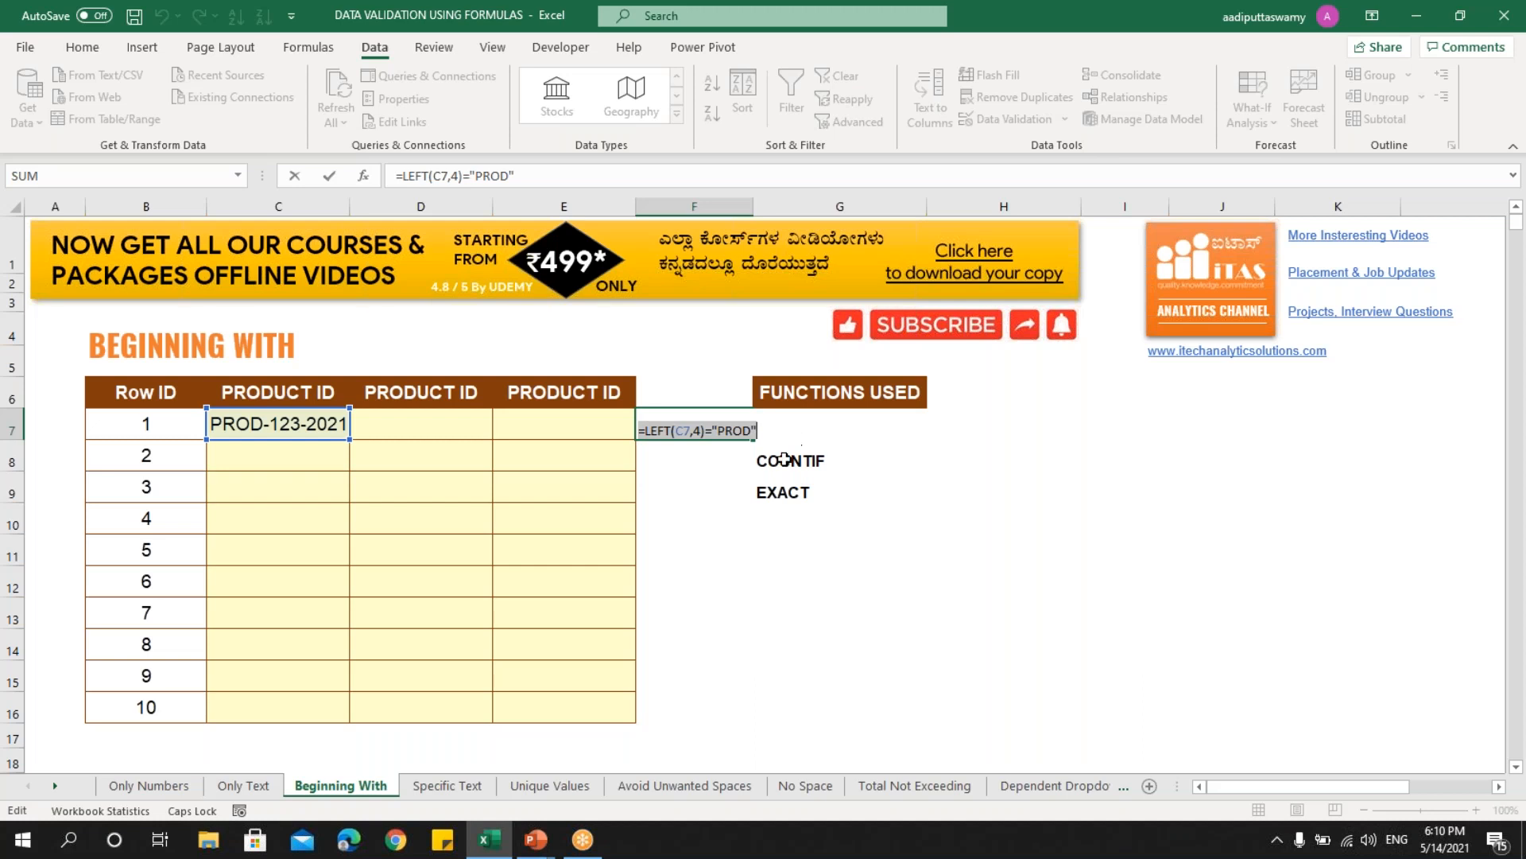
{"action": "key", "text": "Escape"}
{"action": "left_click_drag", "start_coordinate": [310, 429], "coordinate": [301, 698]}
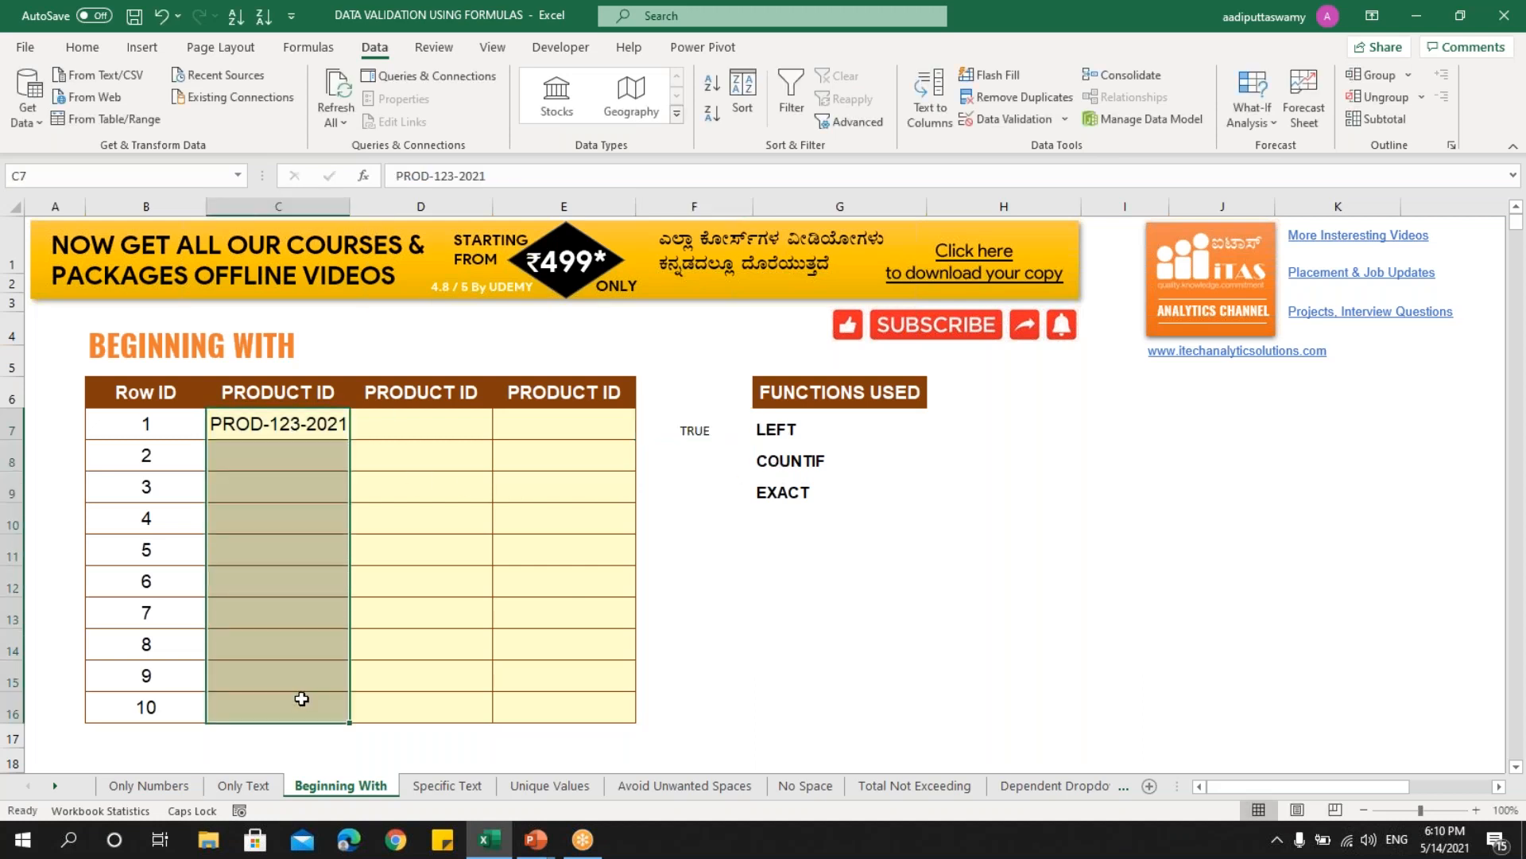
{"action": "left_click", "coordinate": [1024, 121]}
{"action": "left_click", "coordinate": [874, 375]}
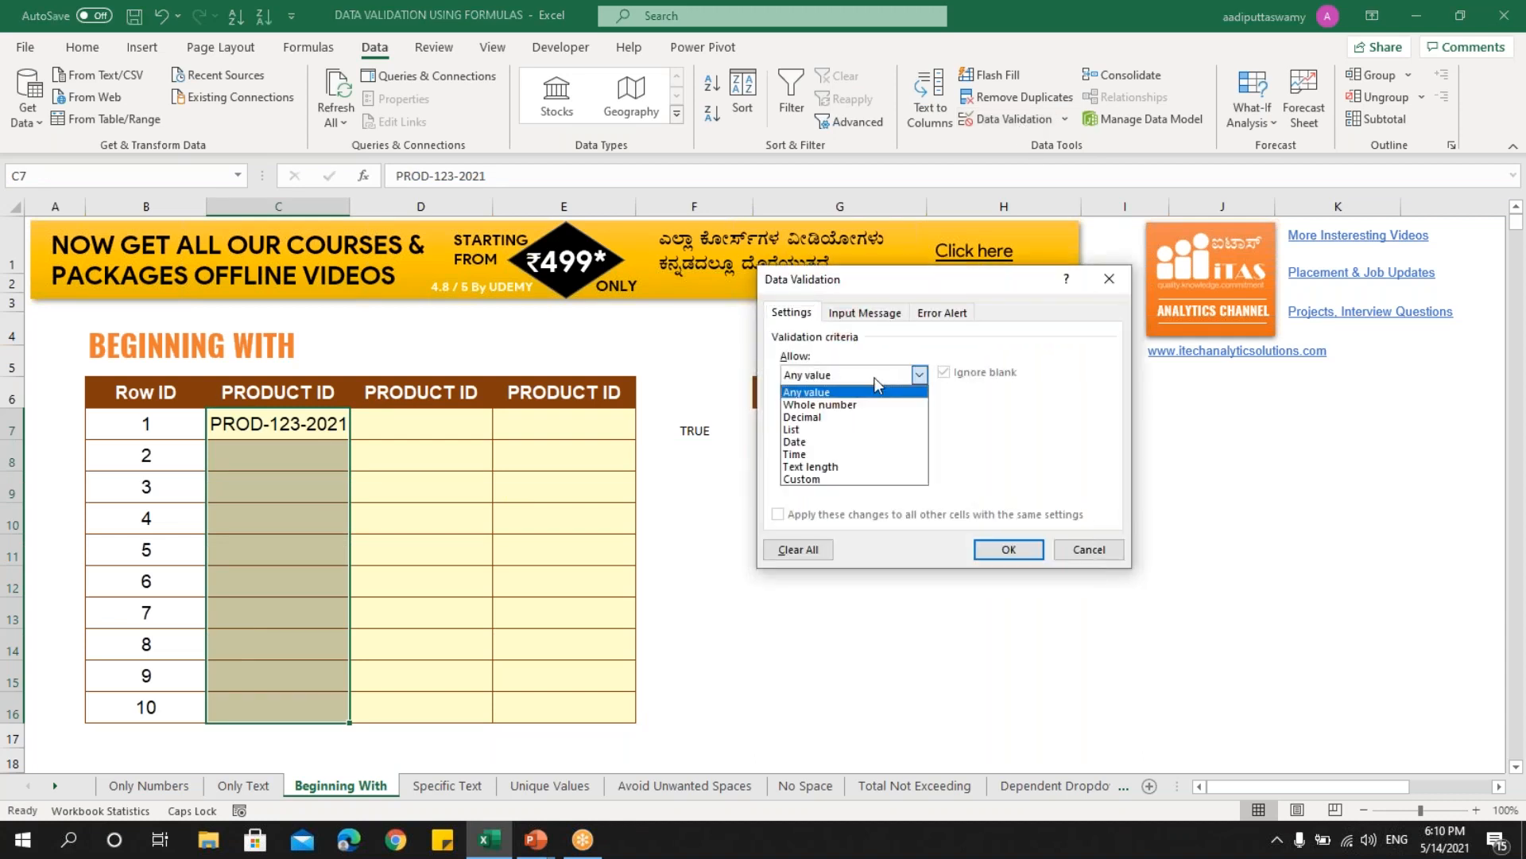
{"action": "left_click", "coordinate": [861, 478]}
{"action": "left_click", "coordinate": [844, 452]}
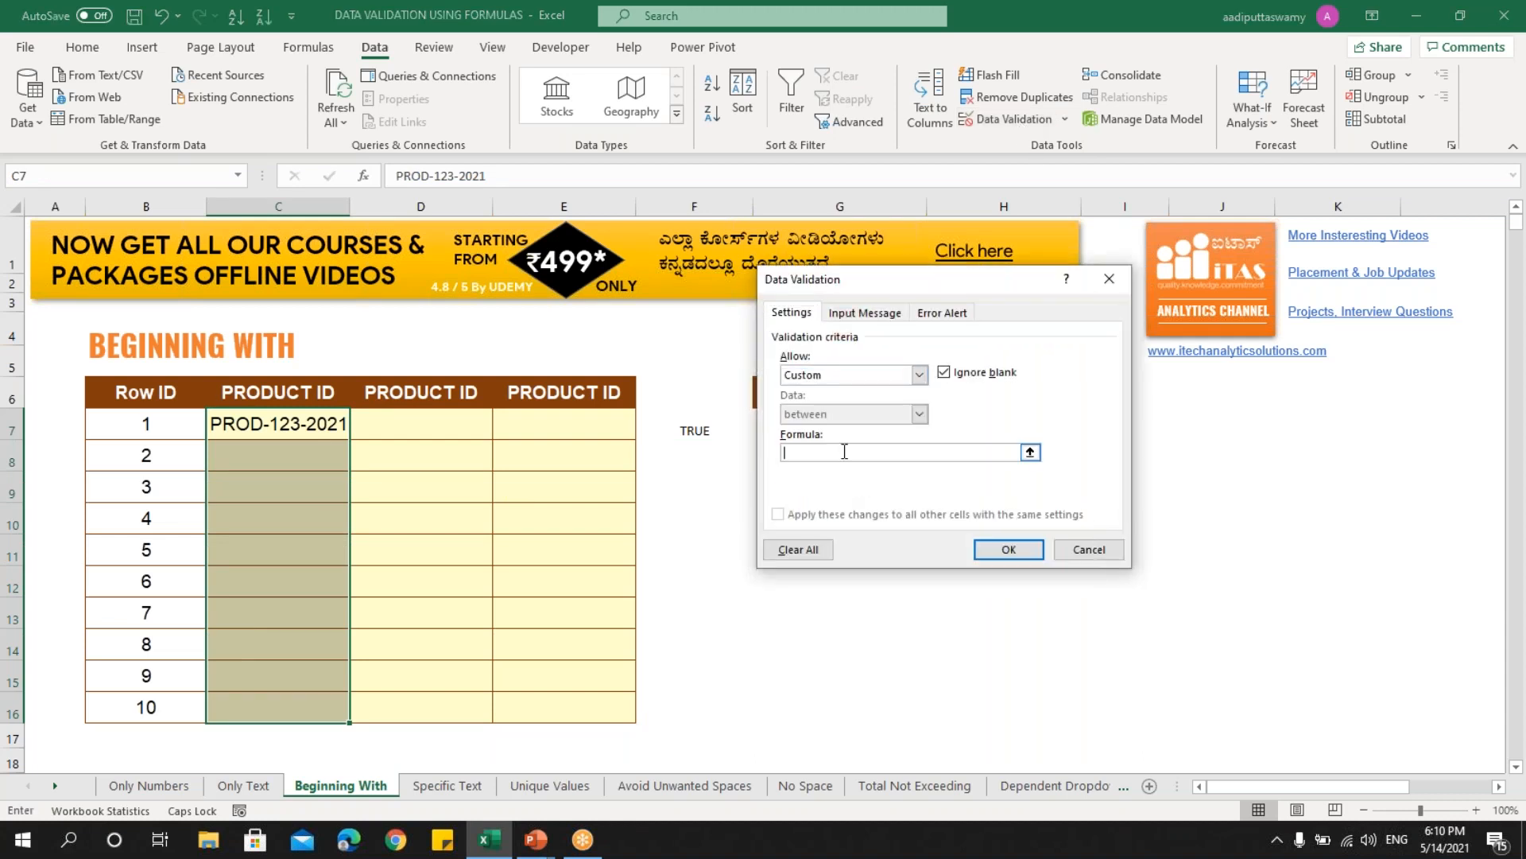
{"action": "key", "text": "ctrl+v"}
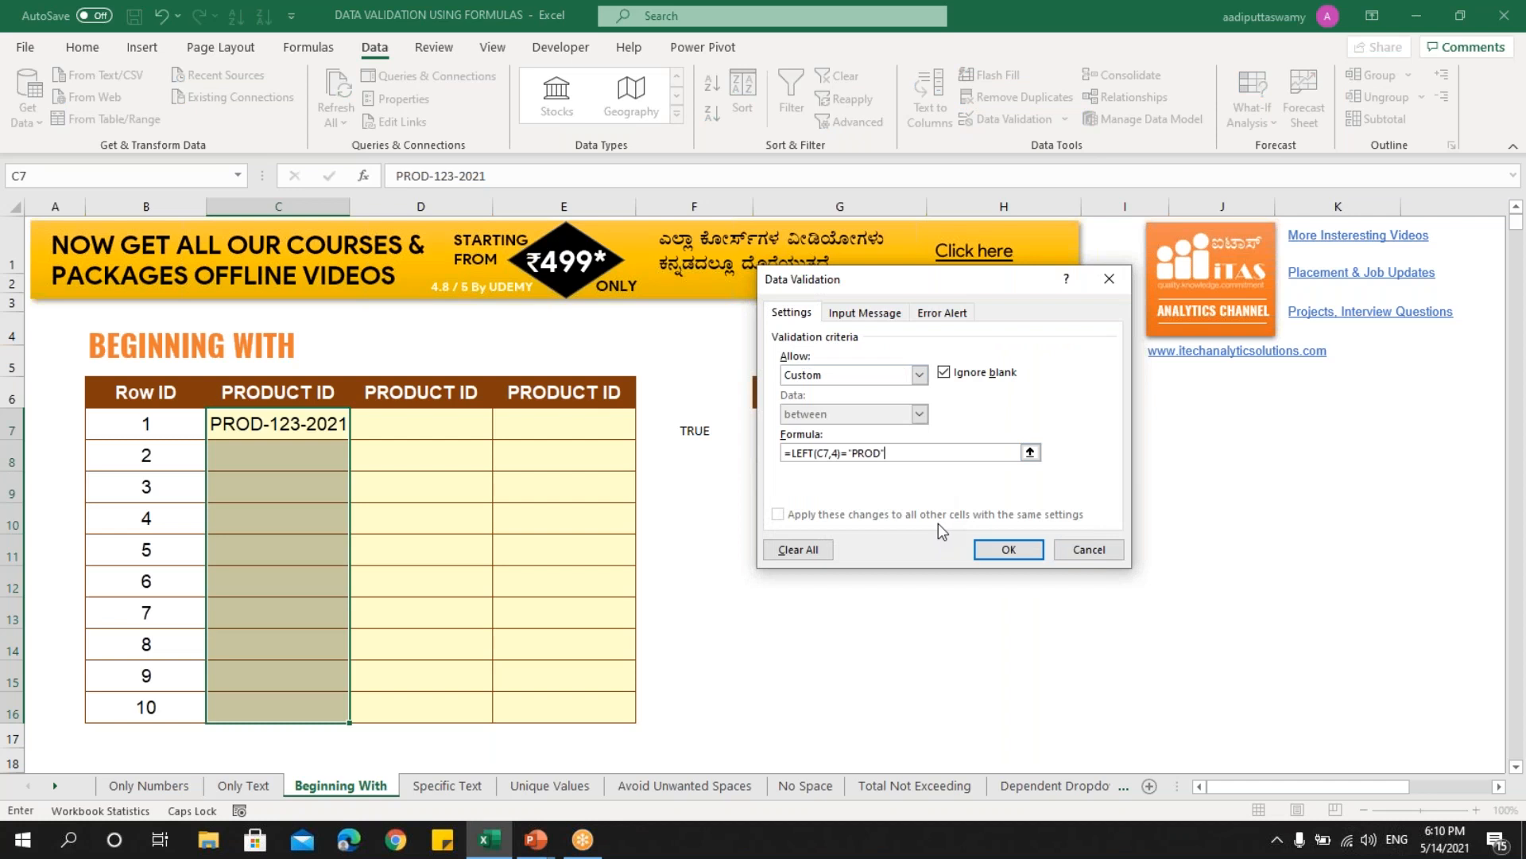
{"action": "left_click", "coordinate": [1008, 550]}
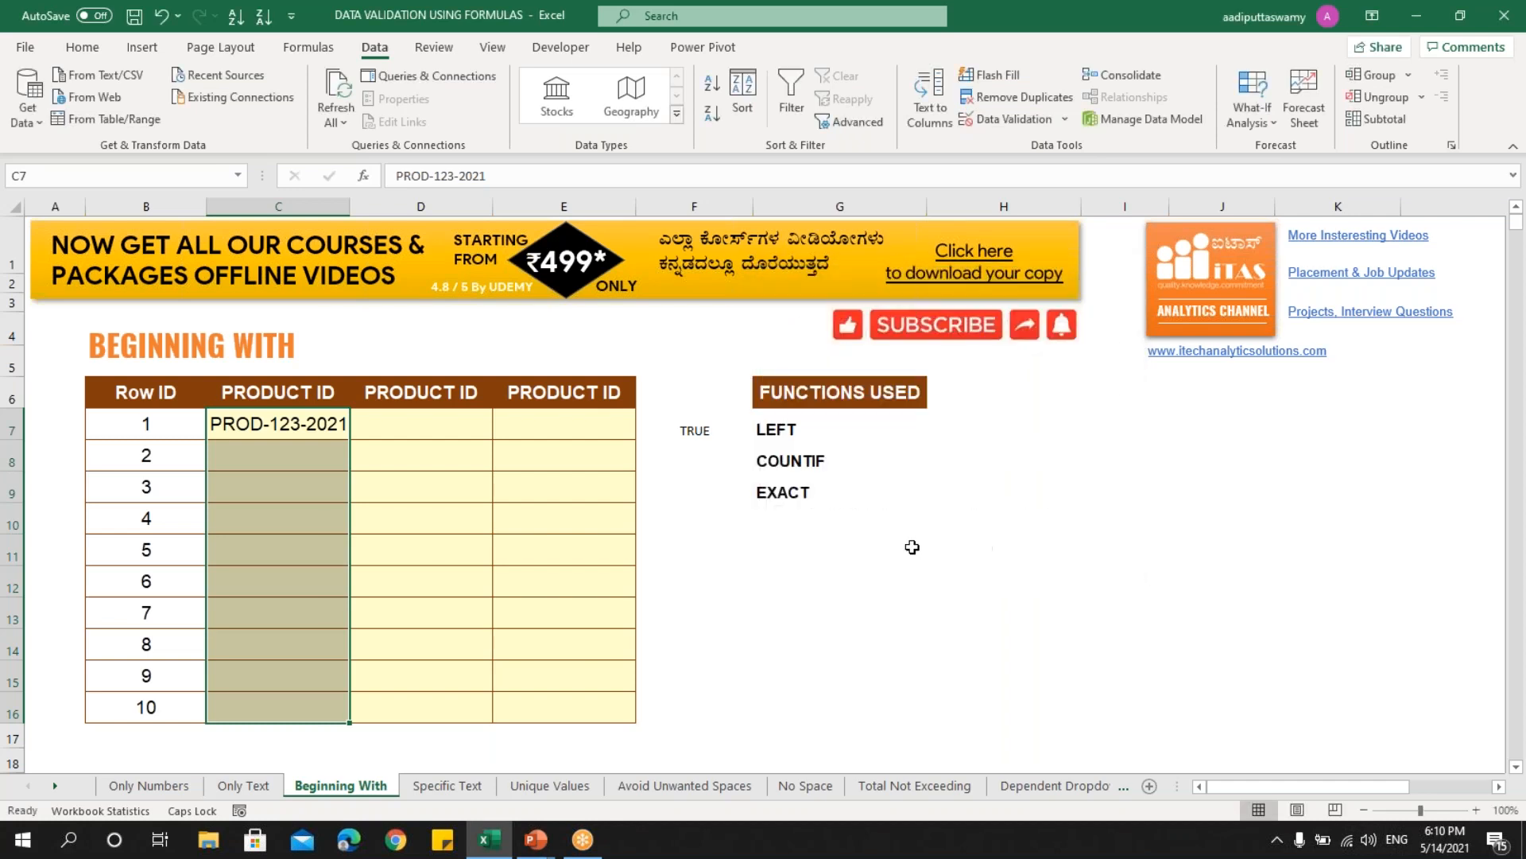
- Enter PRD-123-2021 in C8 and cancel the validation error, leaving C8 empty
{"action": "left_click", "coordinate": [283, 452]}
{"action": "type", "text": "PR"}
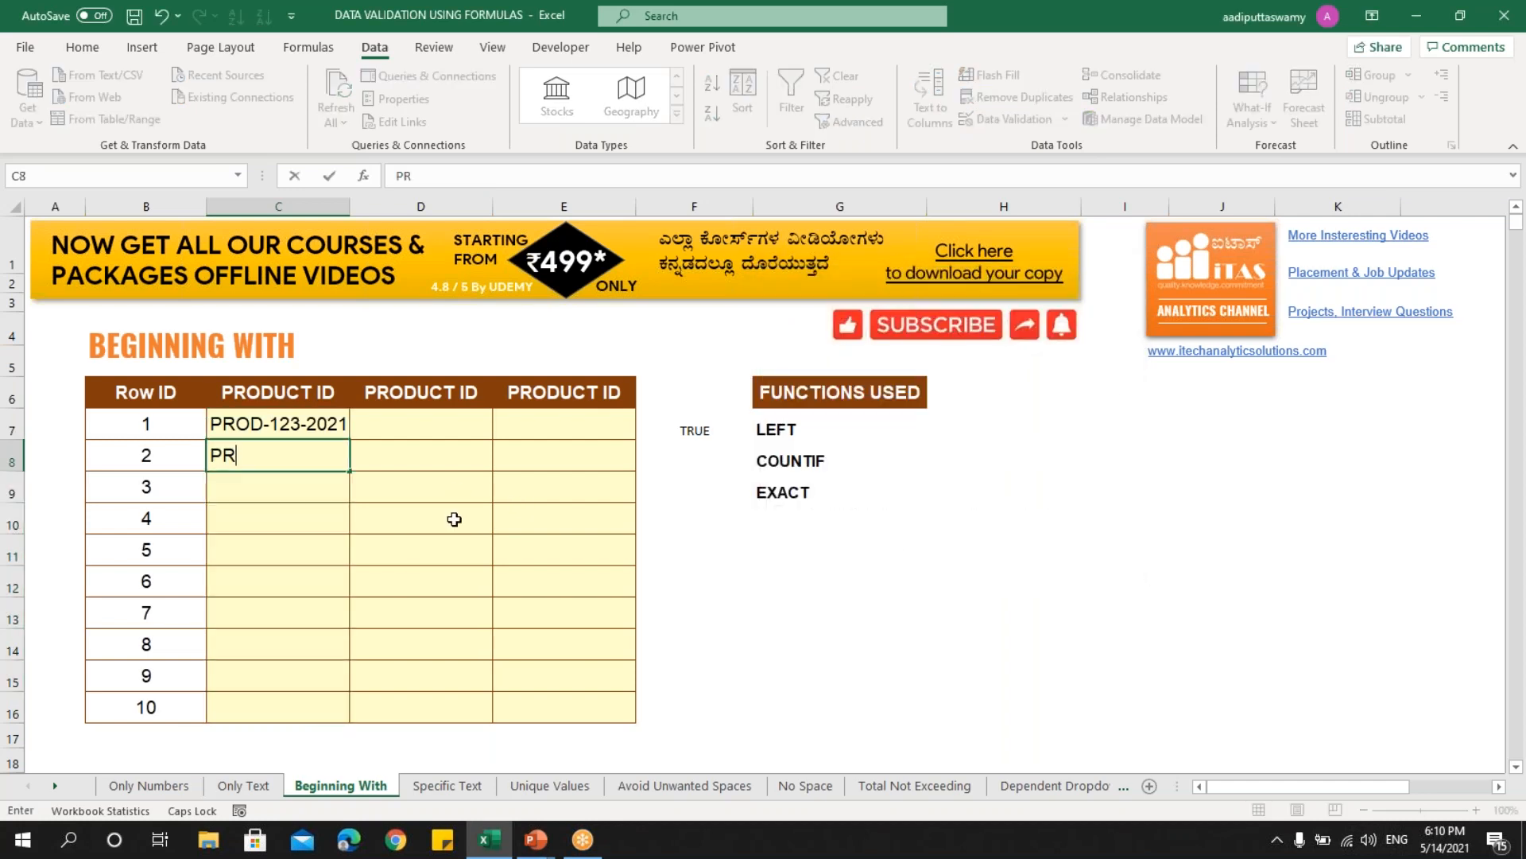
{"action": "type", "text": "D-123-2012"}
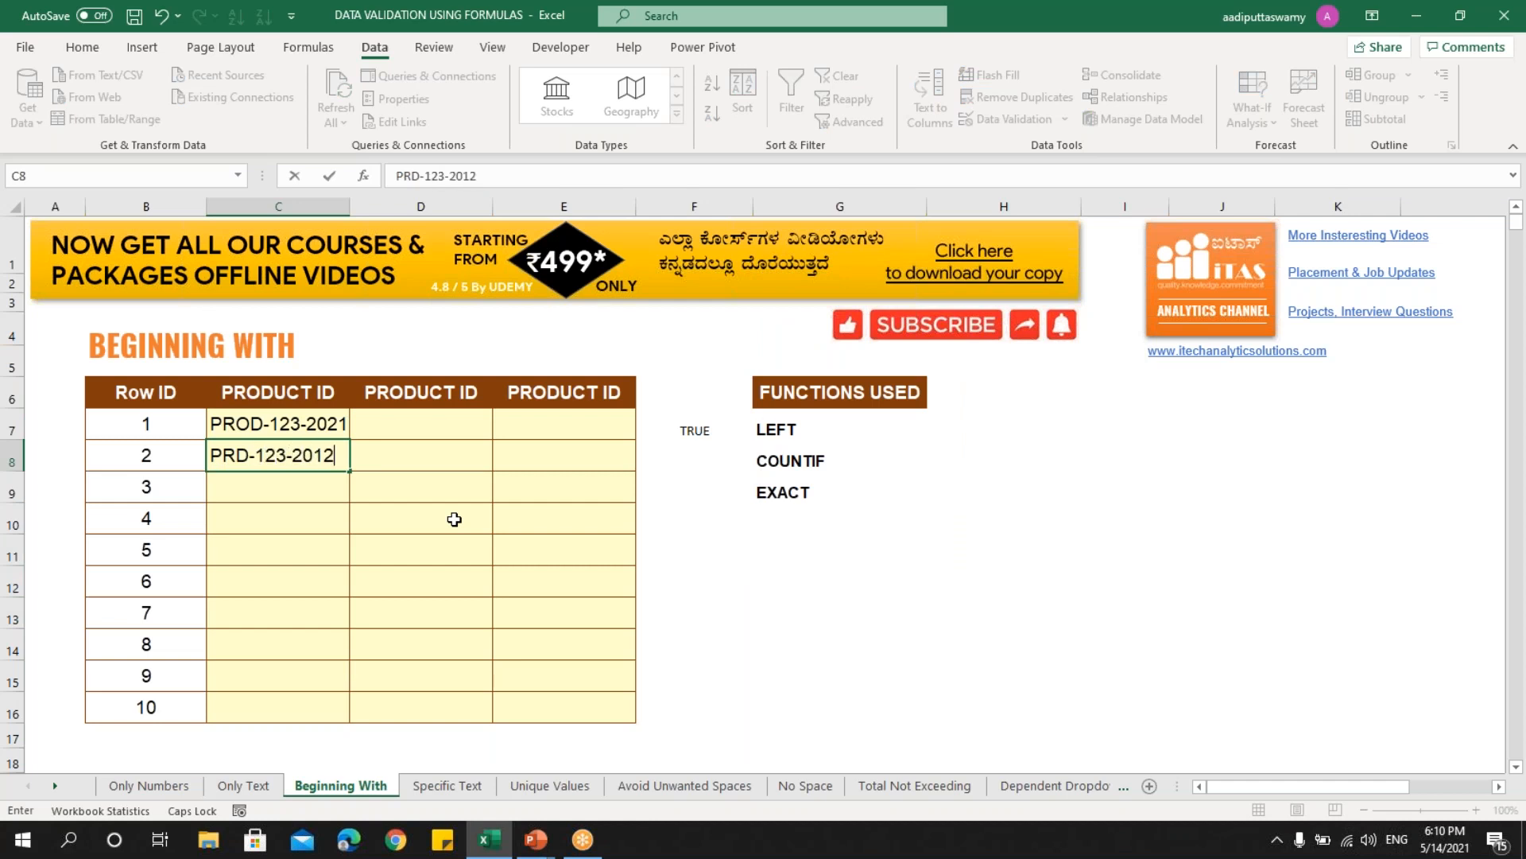
{"action": "key", "text": "BackSpace"}
{"action": "type", "text": "1"}
{"action": "key", "text": "Return"}
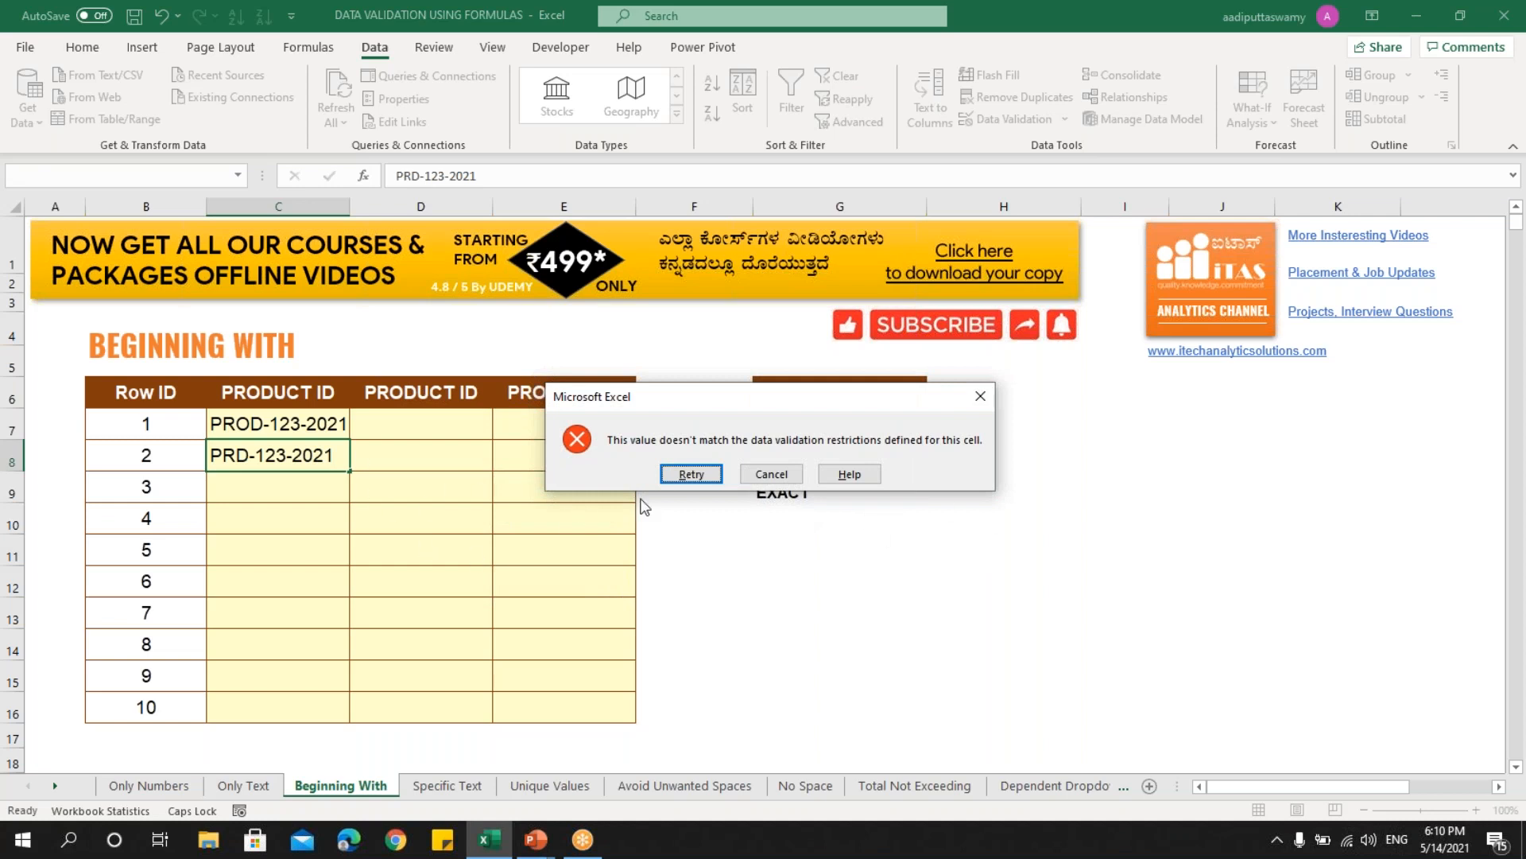
{"action": "left_click", "coordinate": [767, 475]}
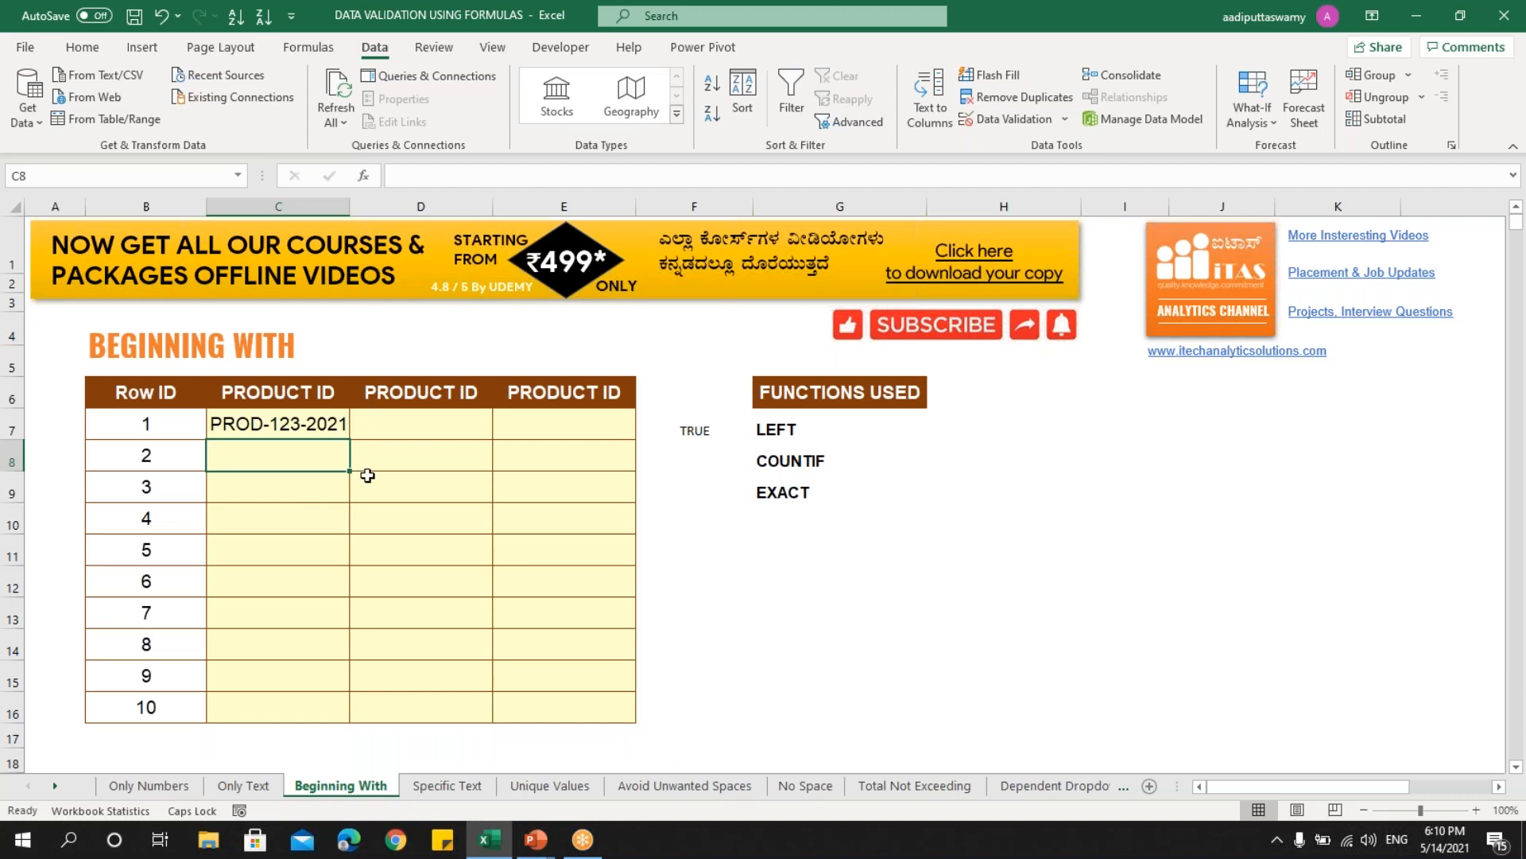
{"action": "left_click", "coordinate": [787, 466]}
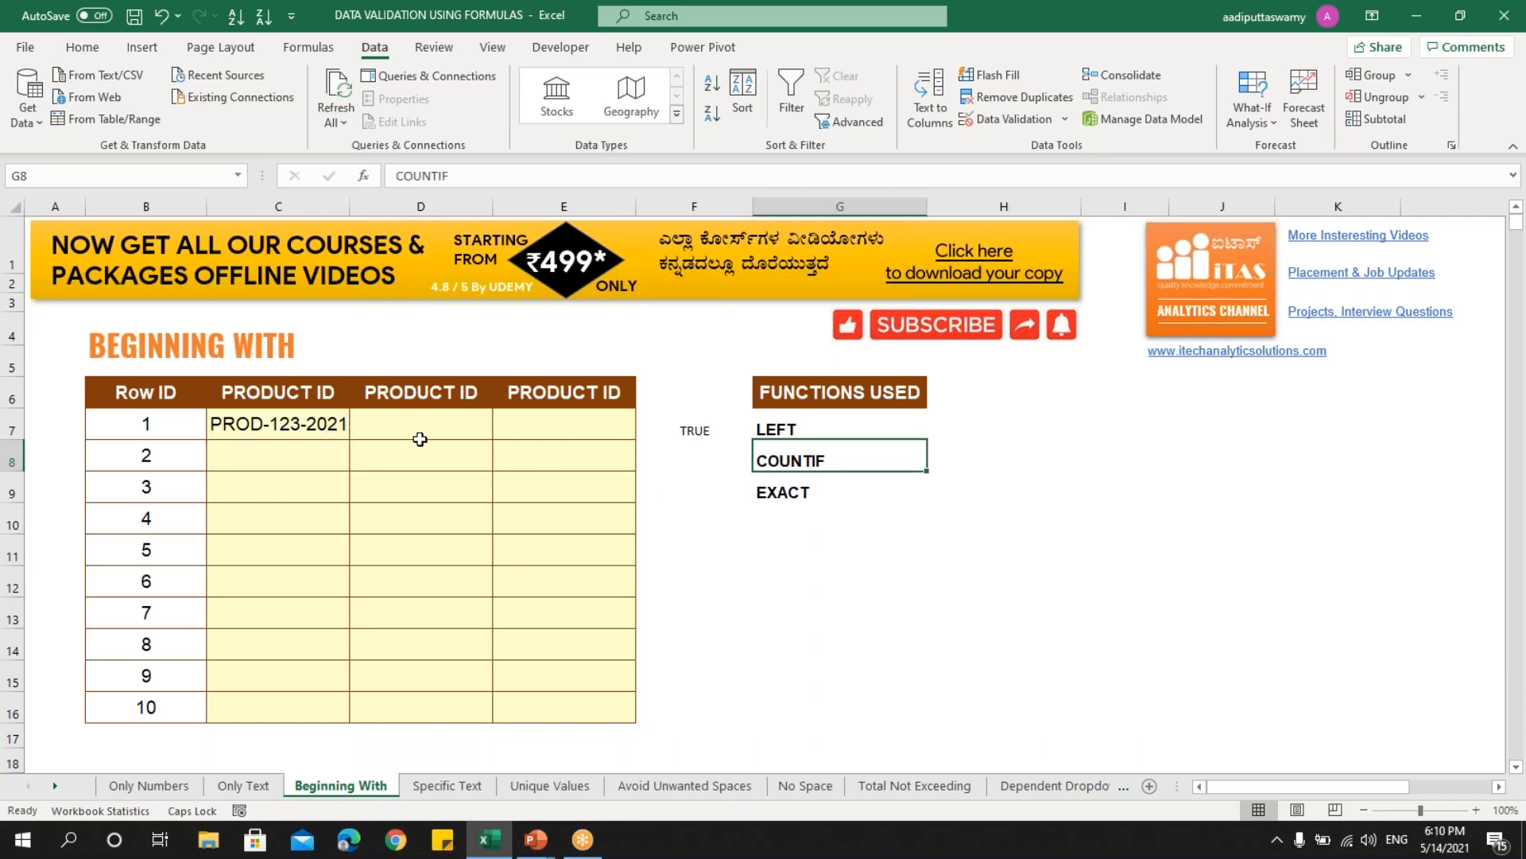
{"action": "left_click_drag", "start_coordinate": [434, 430], "coordinate": [436, 705]}
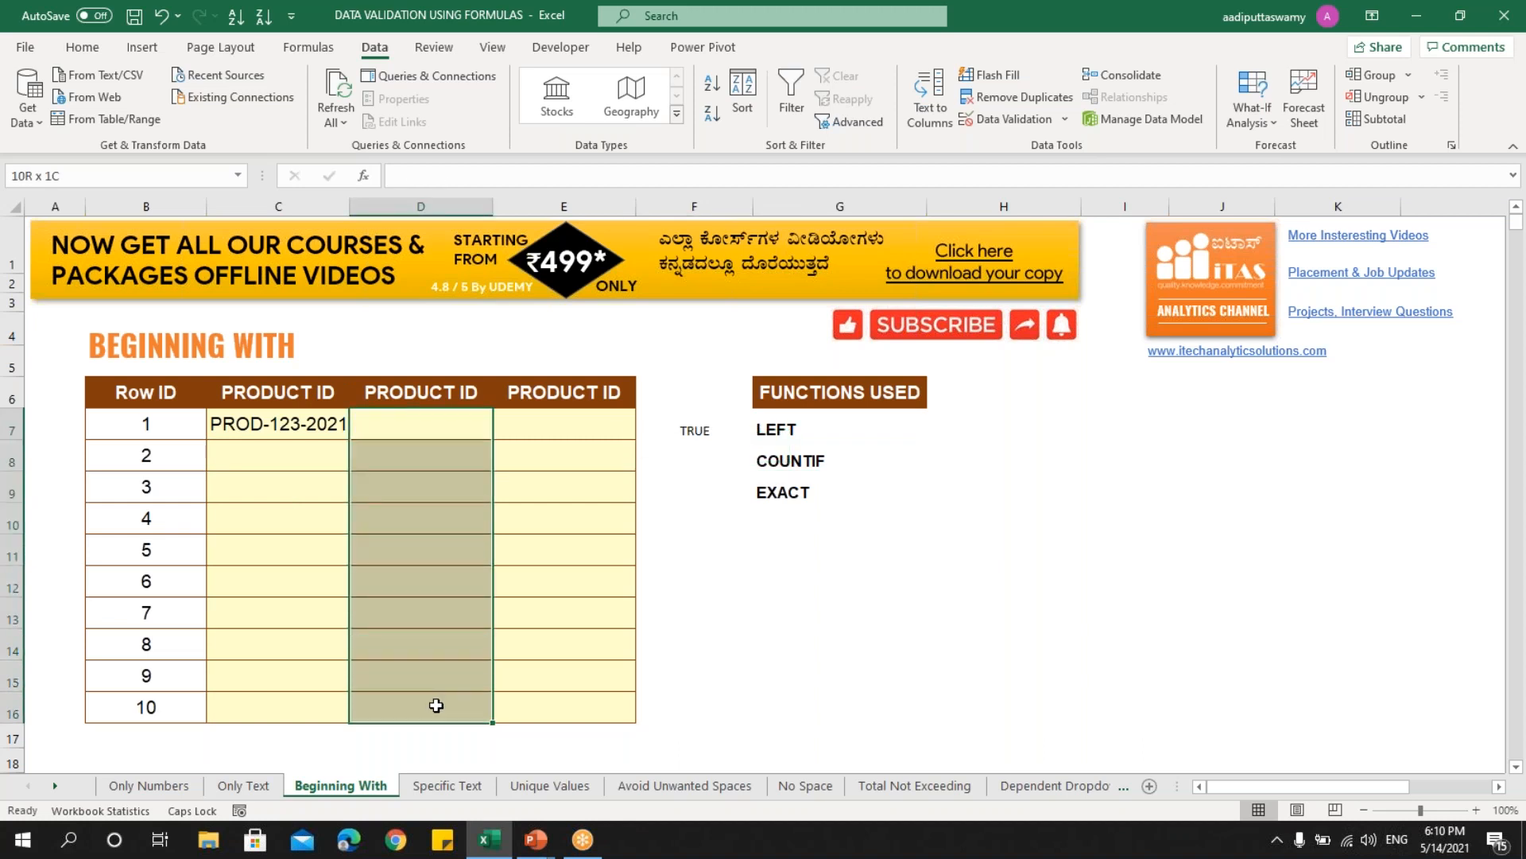
- Clear F7 and enter the sample ID PROD-123-2021 in D7
{"action": "left_click", "coordinate": [671, 422]}
{"action": "key", "text": "Delete"}
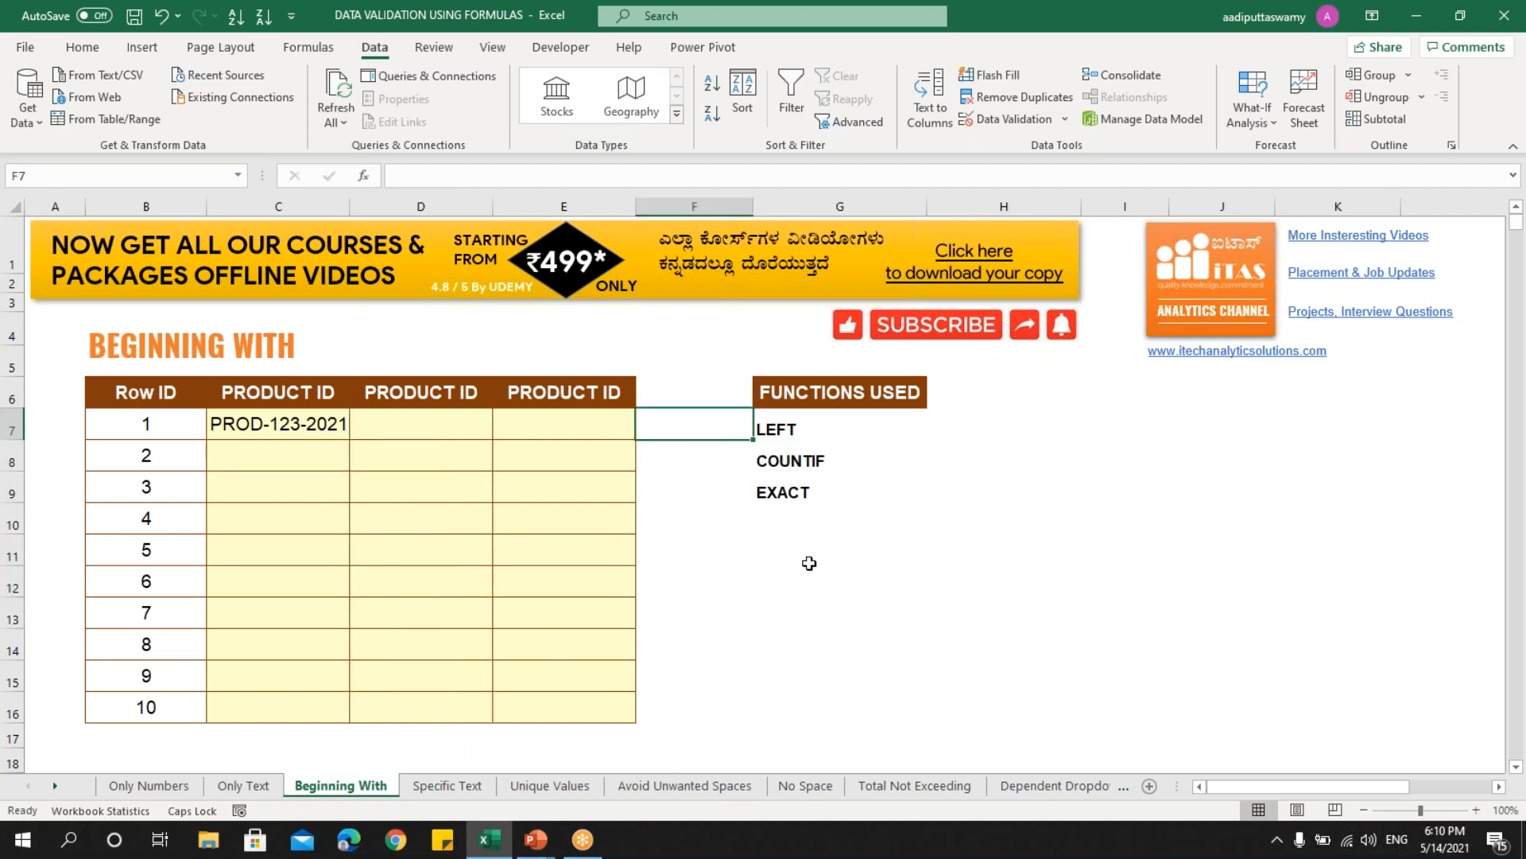
{"action": "left_click", "coordinate": [430, 427]}
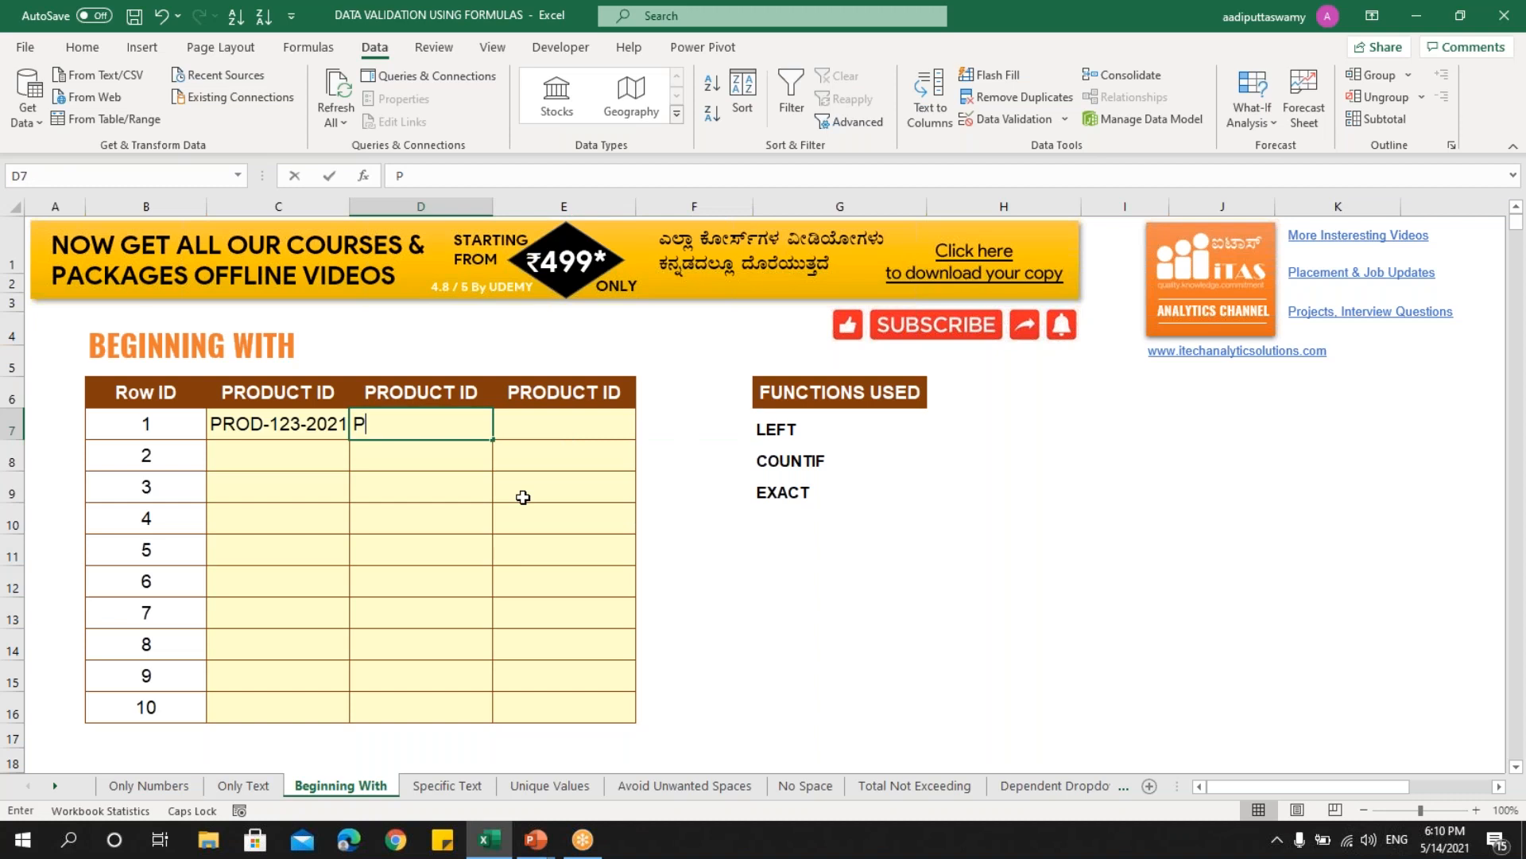
{"action": "type", "text": "PROD-123-2021"}
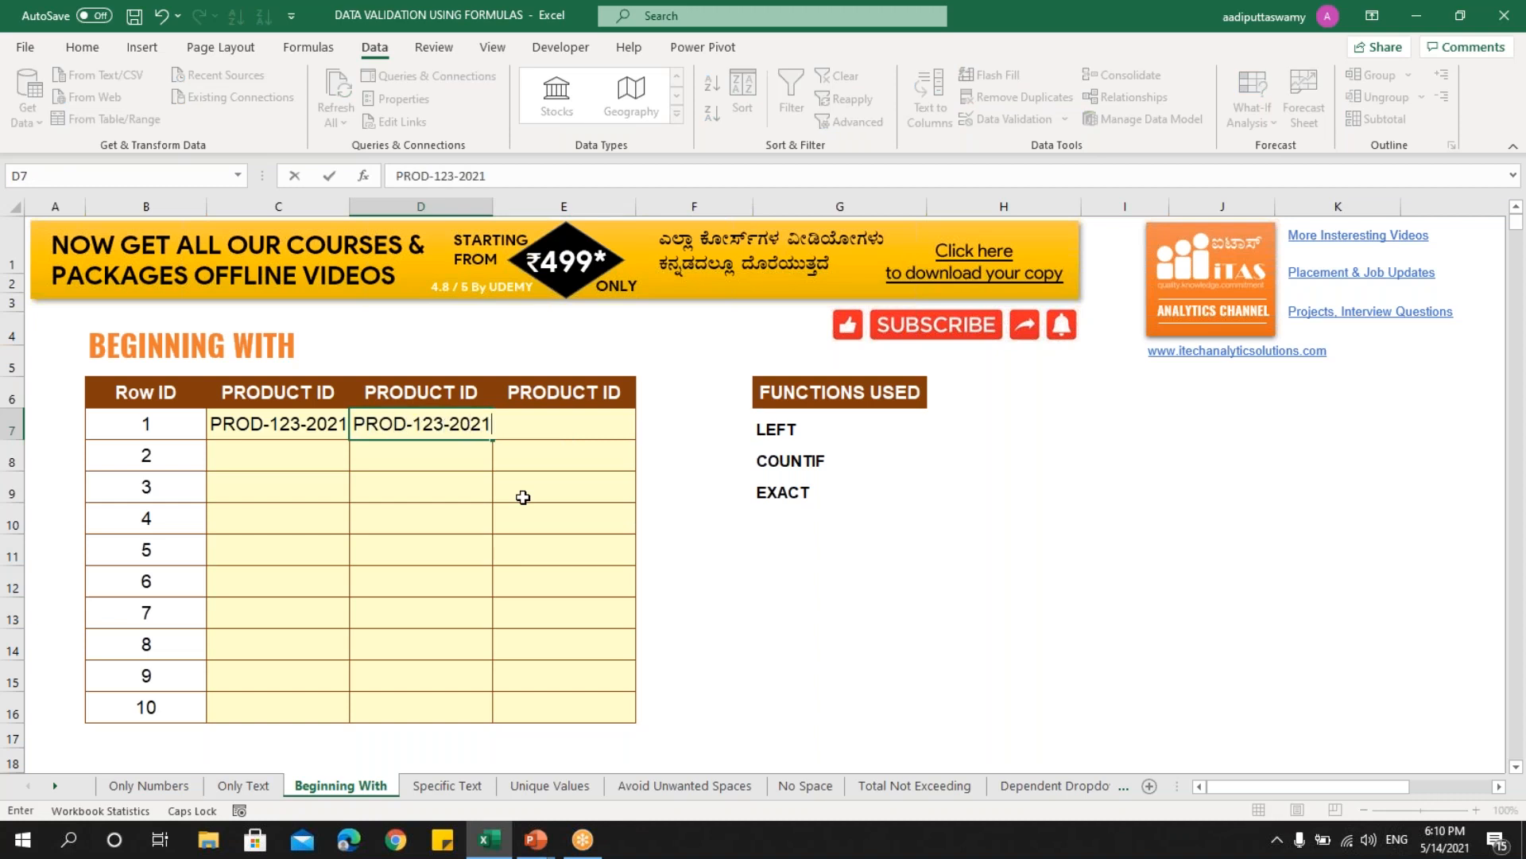
{"action": "key", "text": "Return"}
- In F7, build the test =COUNTIFS(D7,"PROD*")=1 so it returns TRUE
{"action": "key", "text": "Up"}
{"action": "key", "text": "Right"}
{"action": "key", "text": "Right"}
{"action": "type", "text": "="}
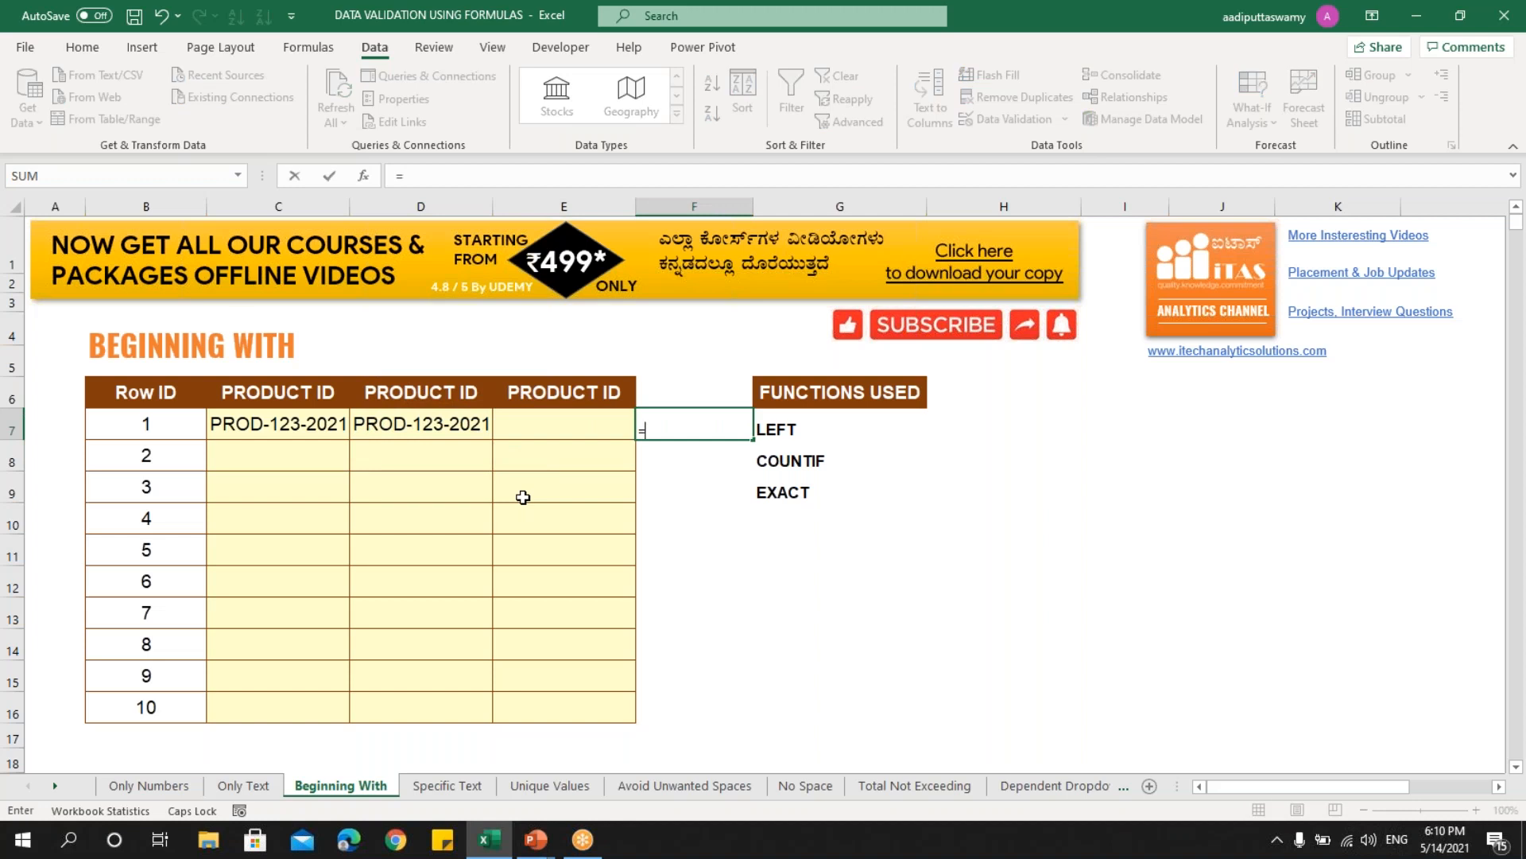
{"action": "type", "text": "COUNTIF"}
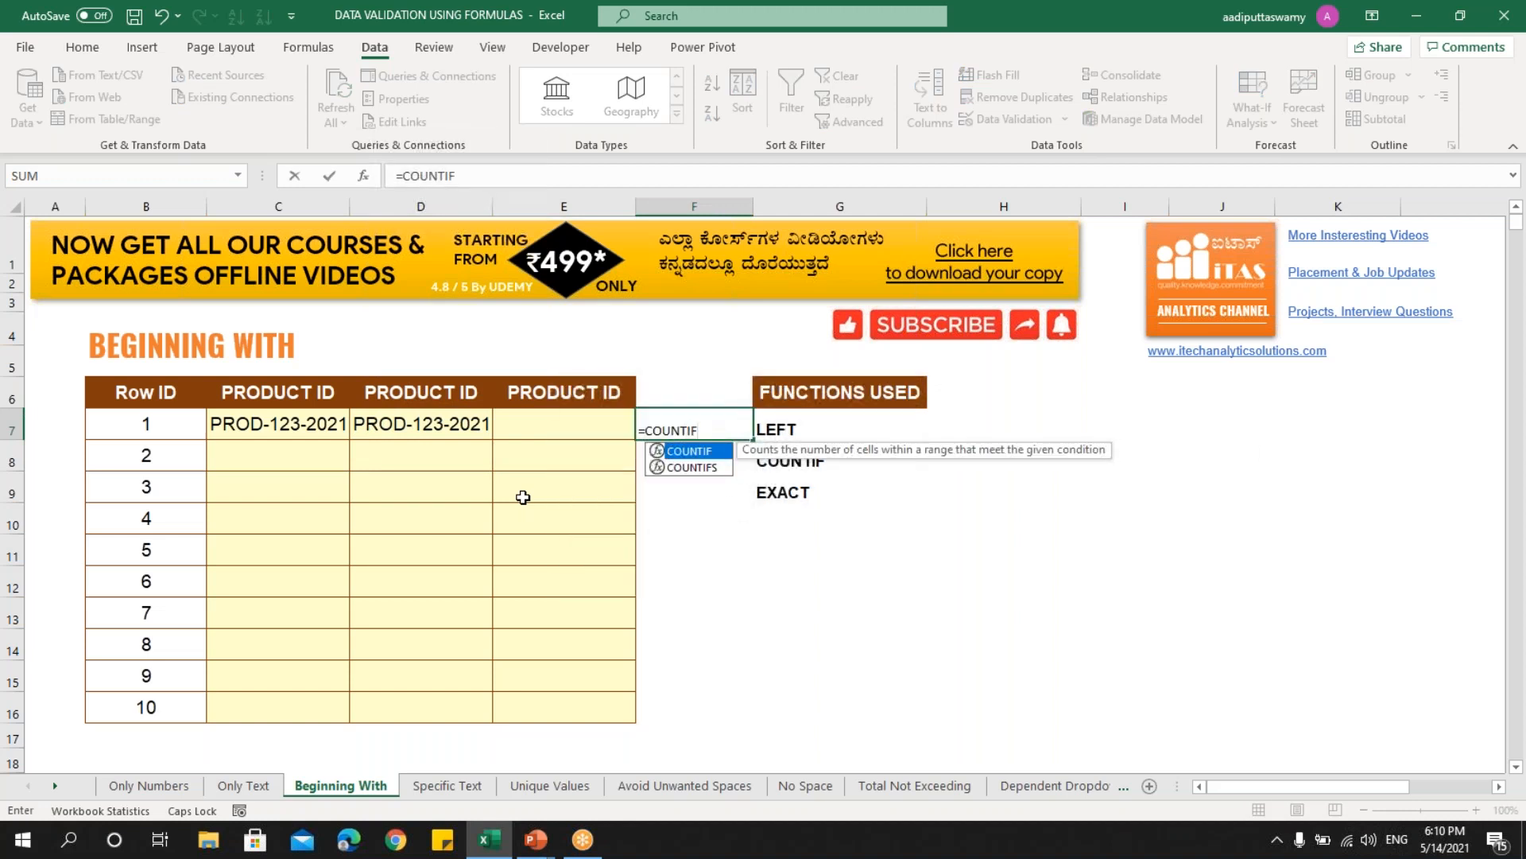
{"action": "key", "text": "Down"}
{"action": "key", "text": "Tab"}
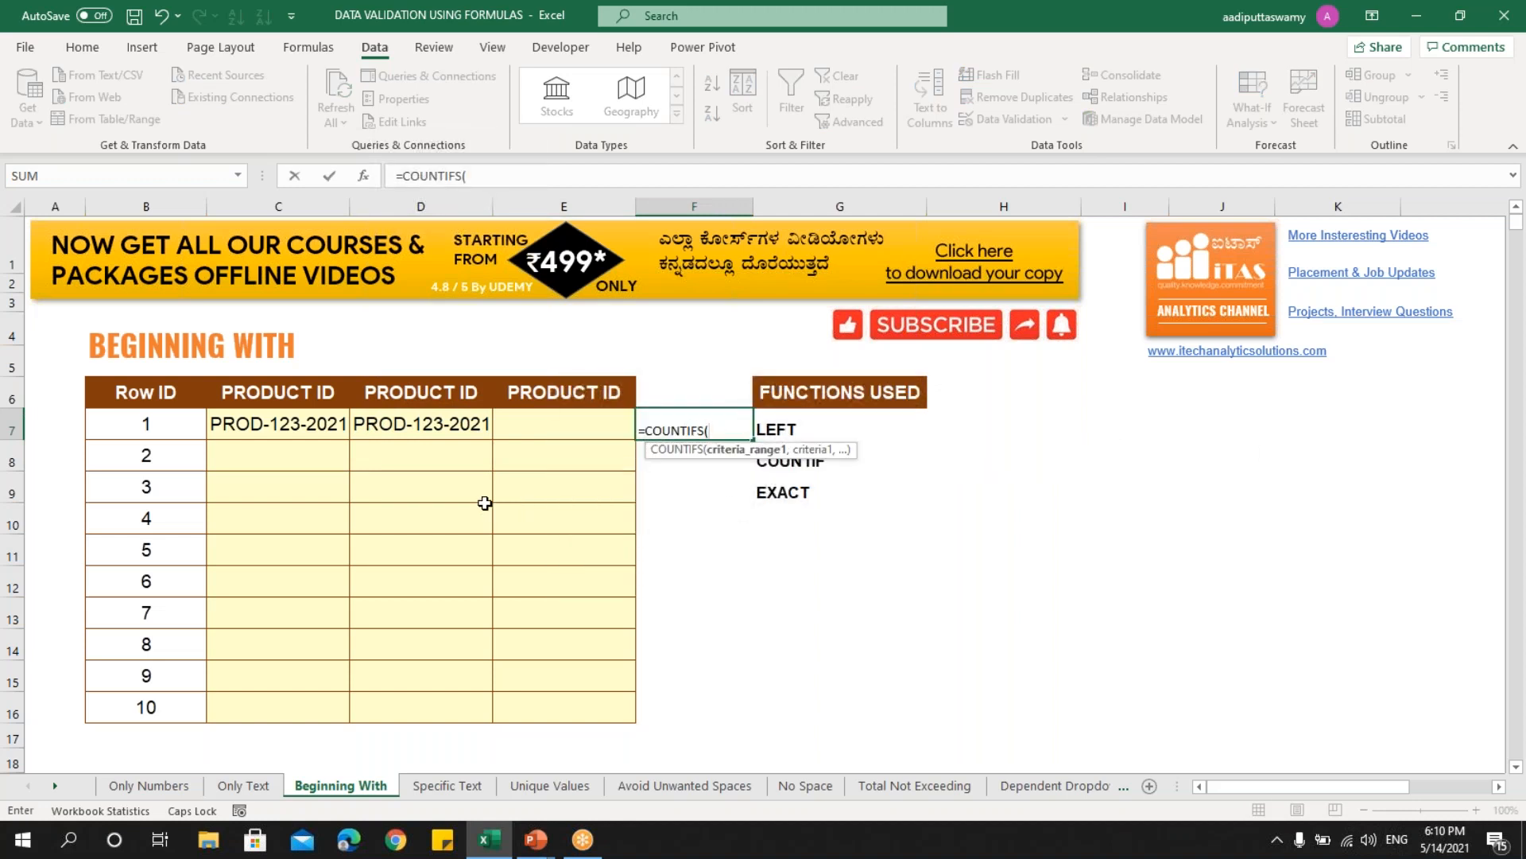
{"action": "left_click", "coordinate": [454, 433]}
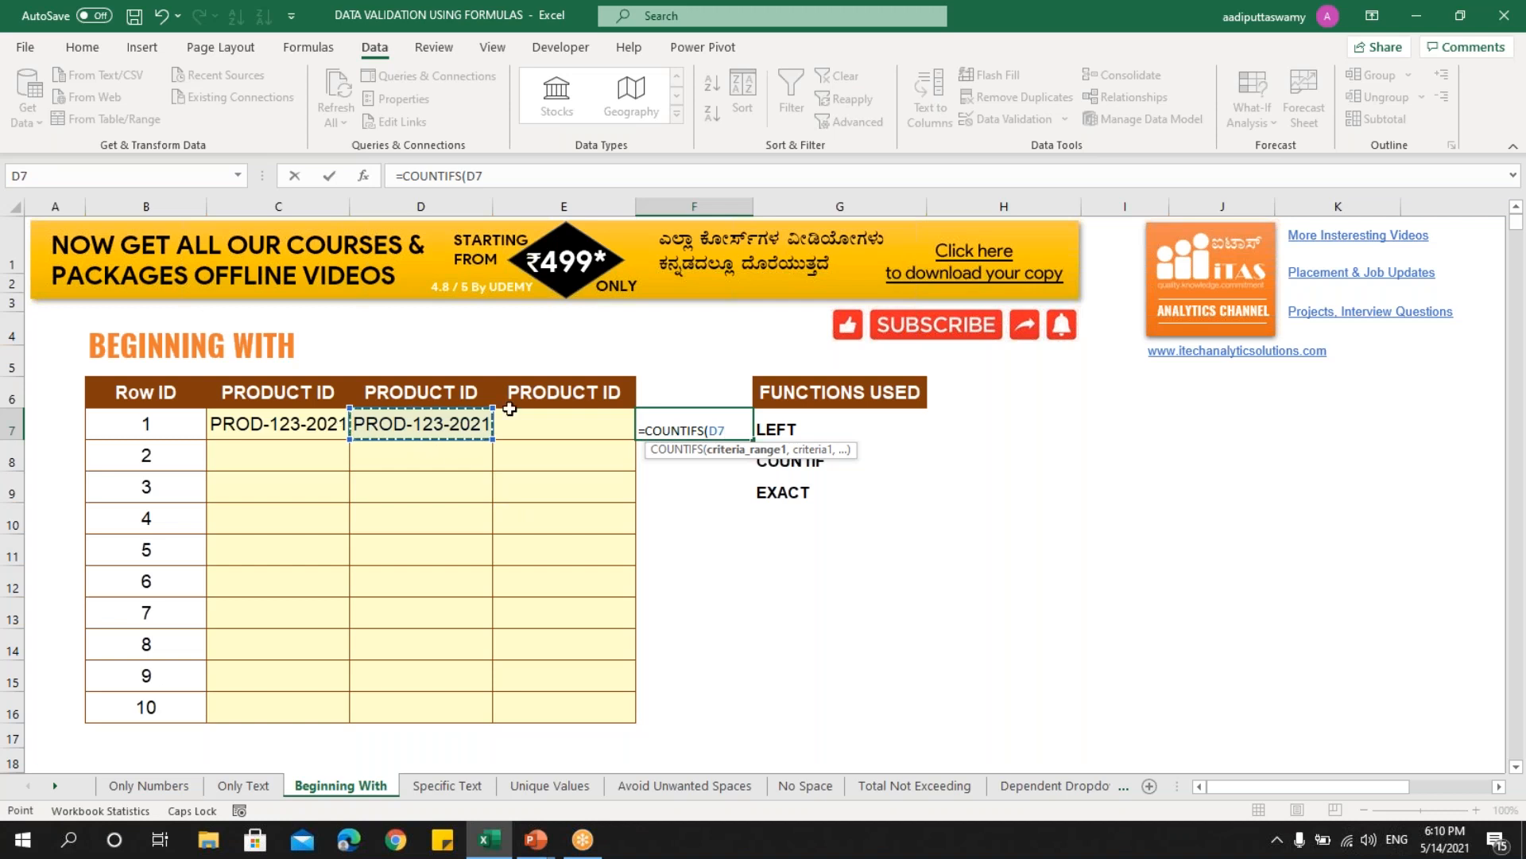
{"action": "type", "text": ","}
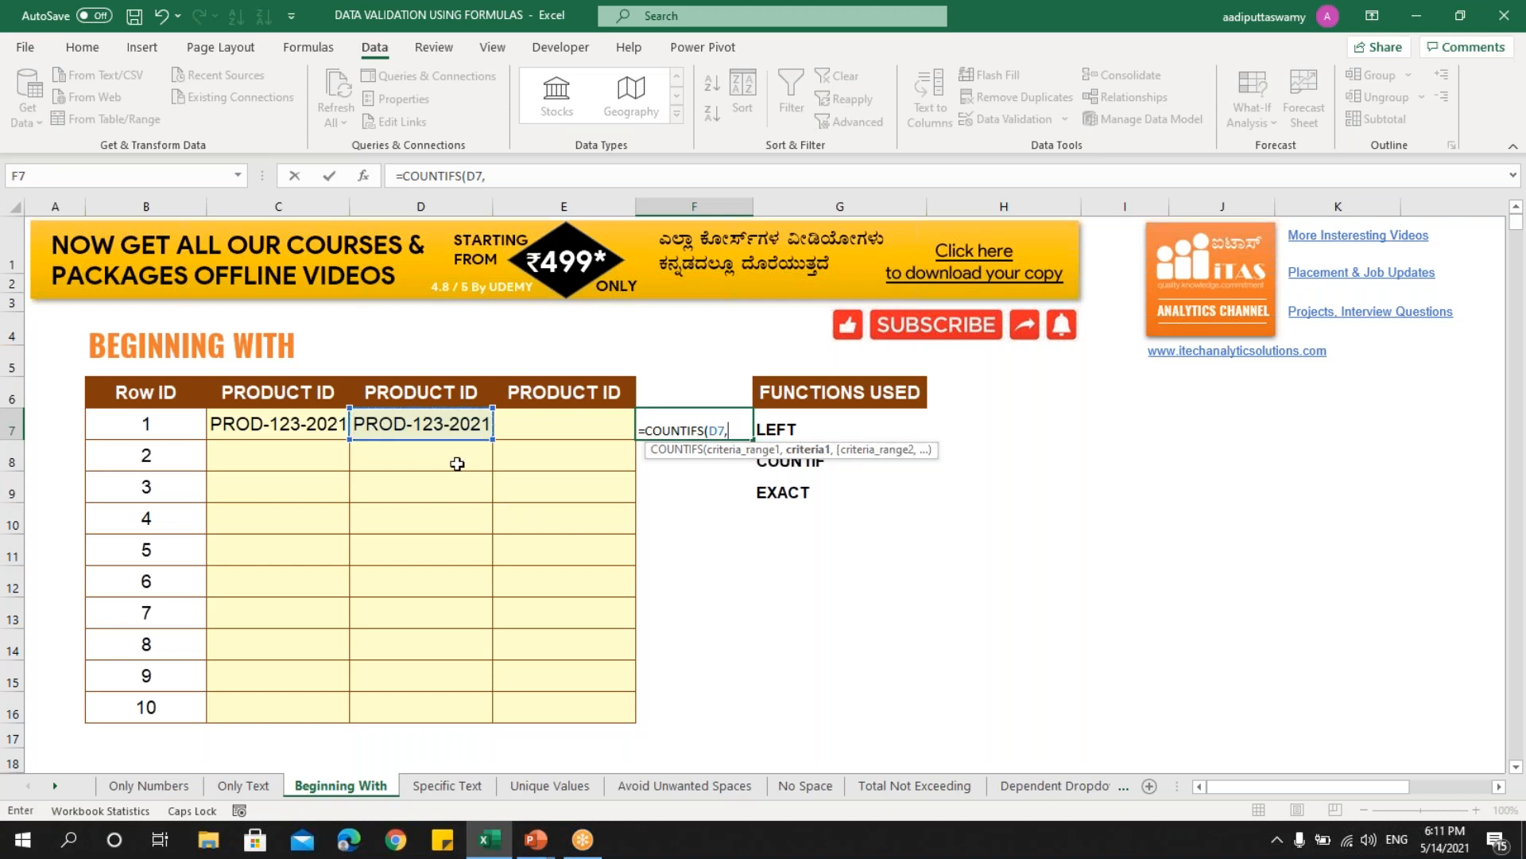
{"action": "type", "text": "\"PROD*\")"}
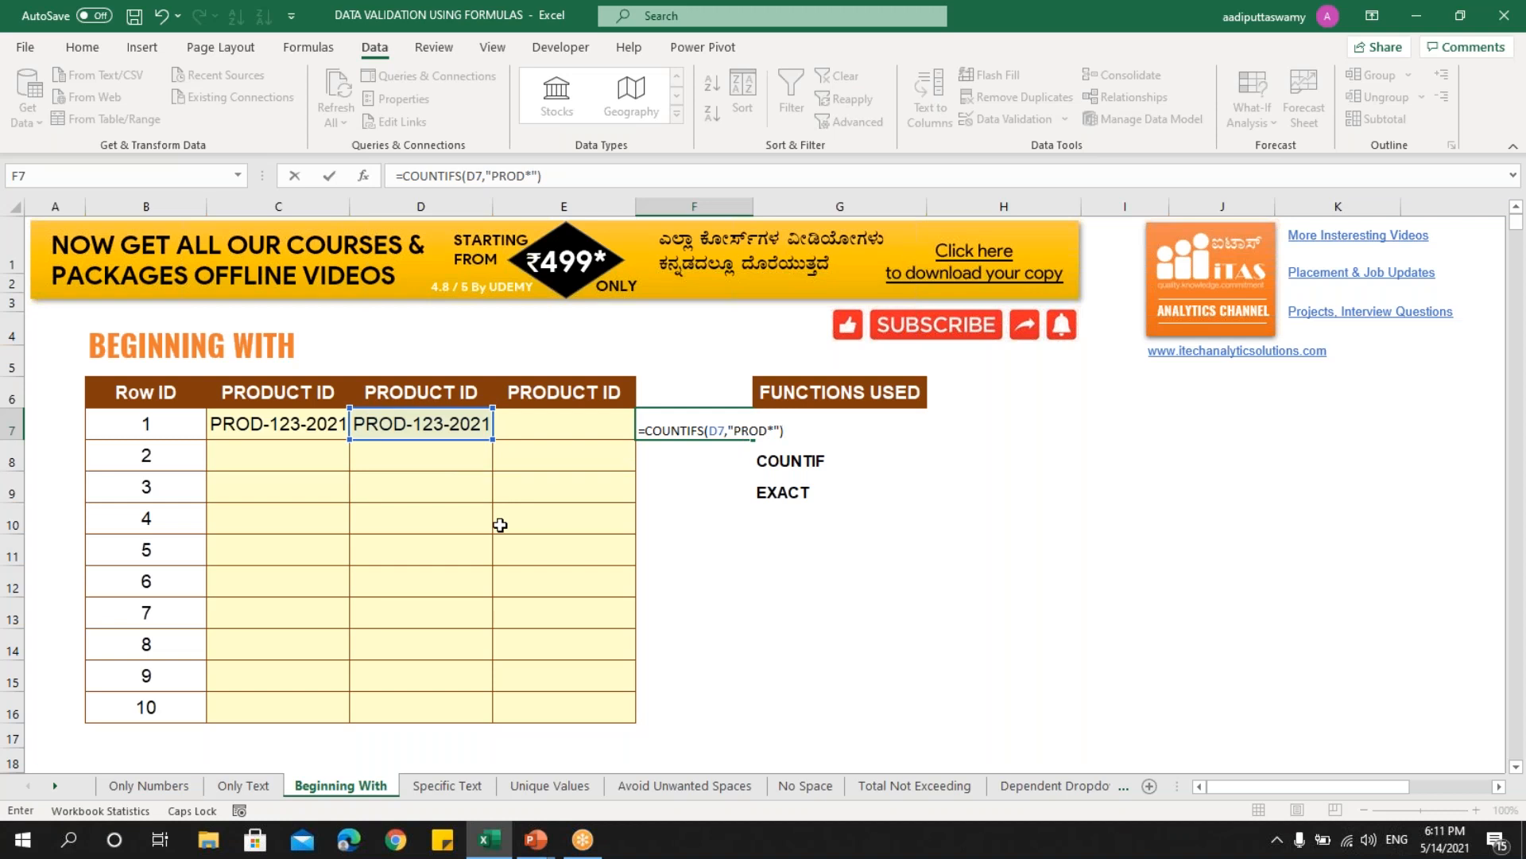
{"action": "key", "text": "ctrl+Return"}
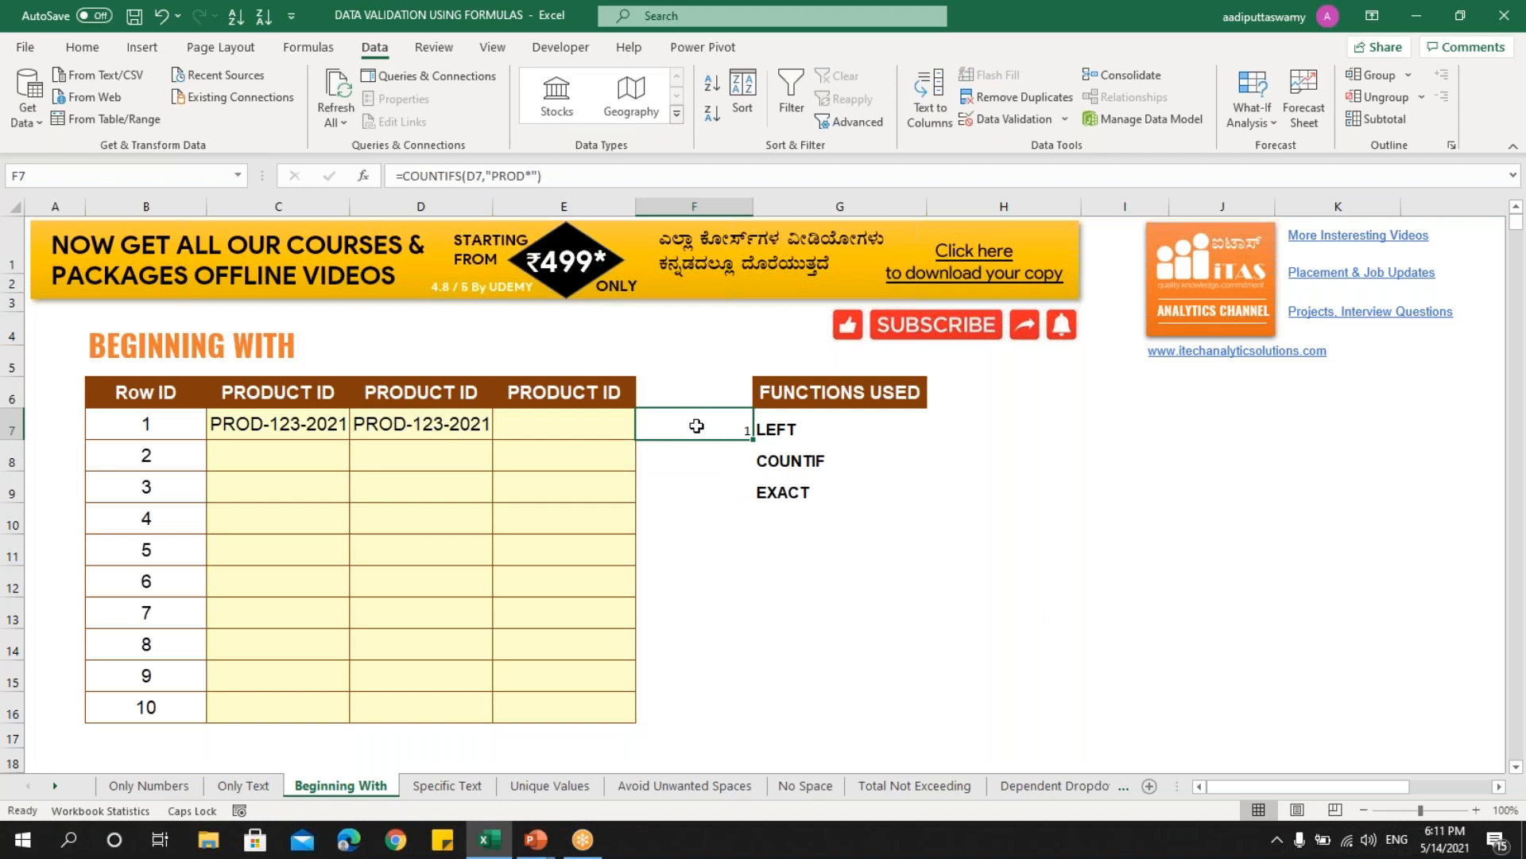
{"action": "key", "text": "F2"}
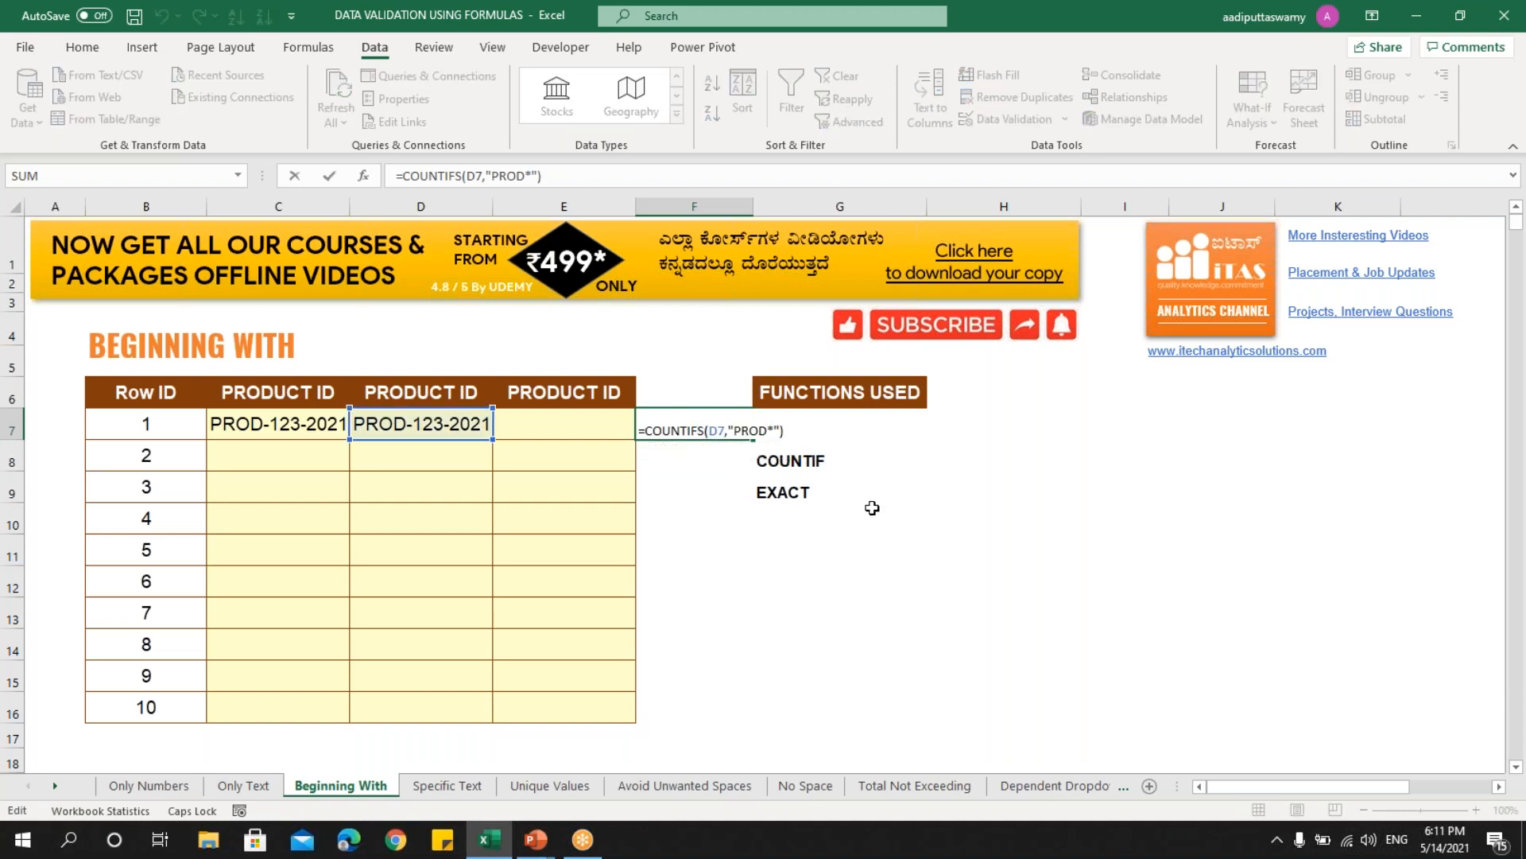
{"action": "type", "text": "="}
{"action": "key", "text": "Return"}
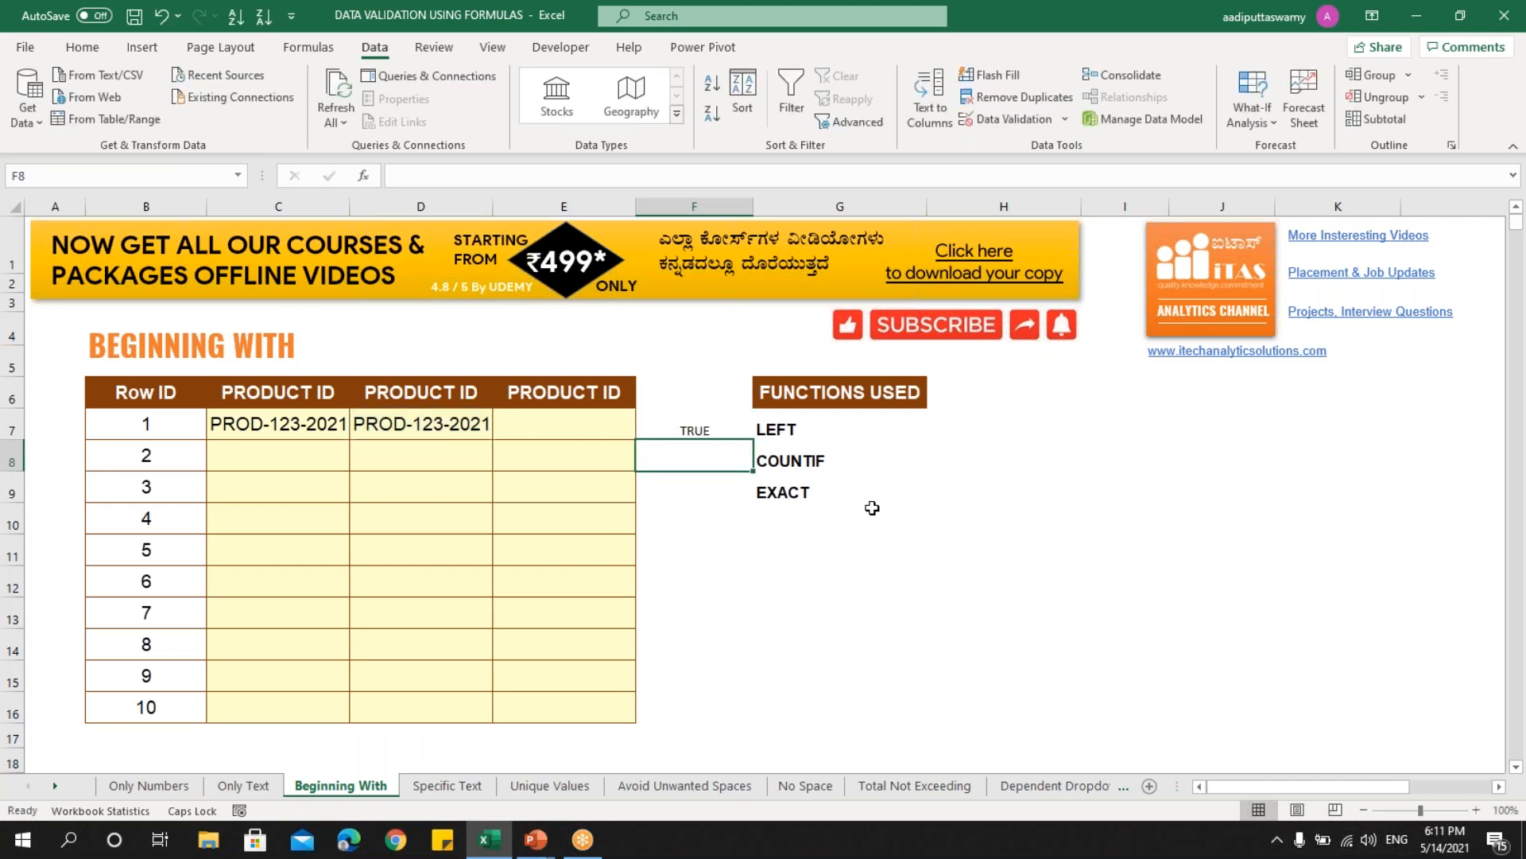
- Copy the =COUNTIFS(D7,"PROD*")=1 formula text from F7
{"action": "left_click", "coordinate": [710, 427]}
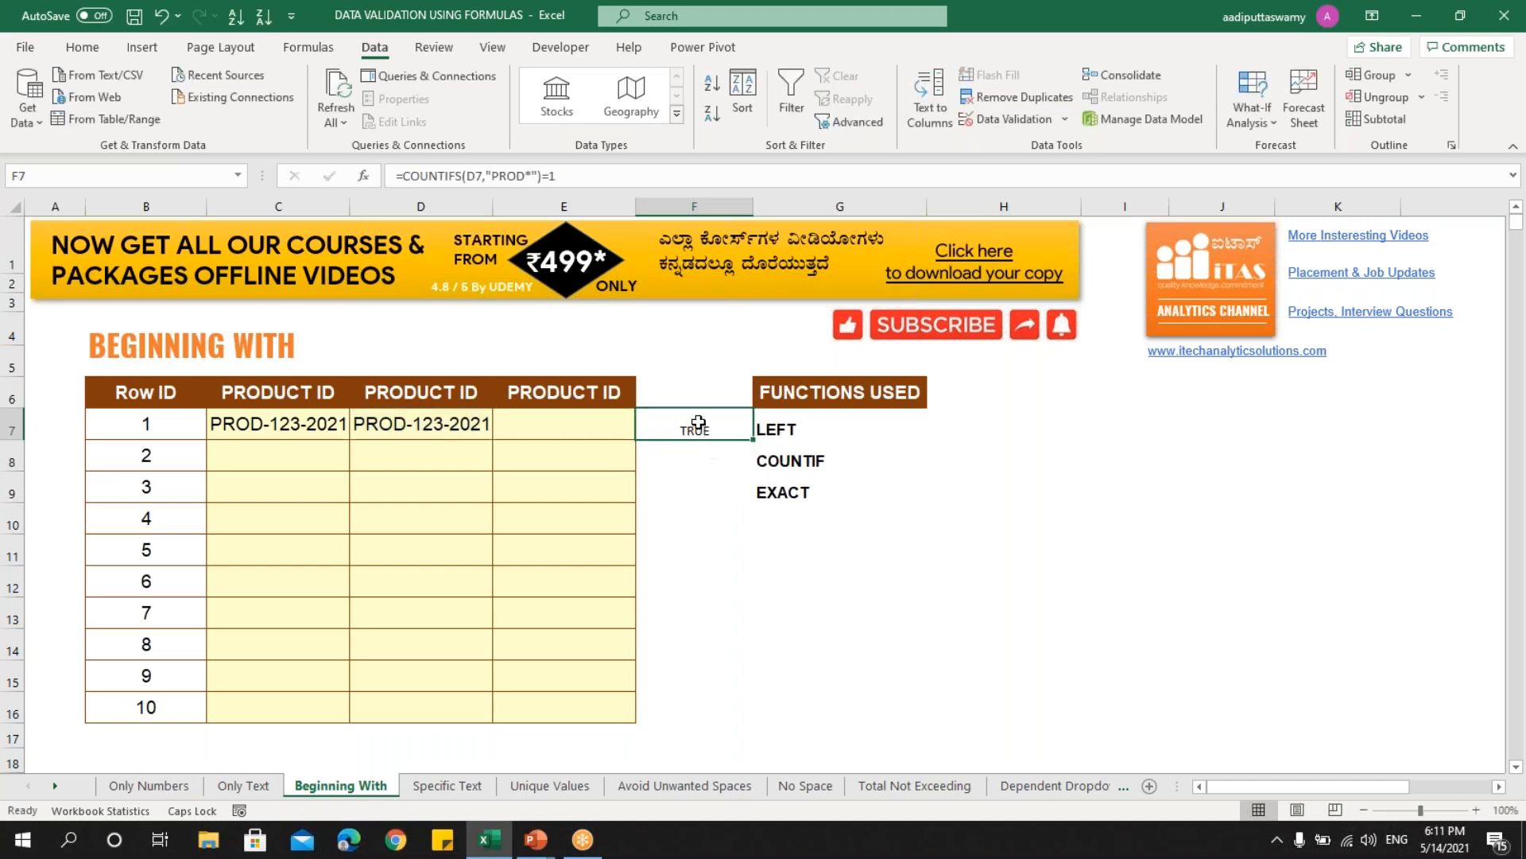
{"action": "left_click", "coordinate": [419, 422]}
{"action": "left_click_drag", "start_coordinate": [419, 422], "coordinate": [418, 560]}
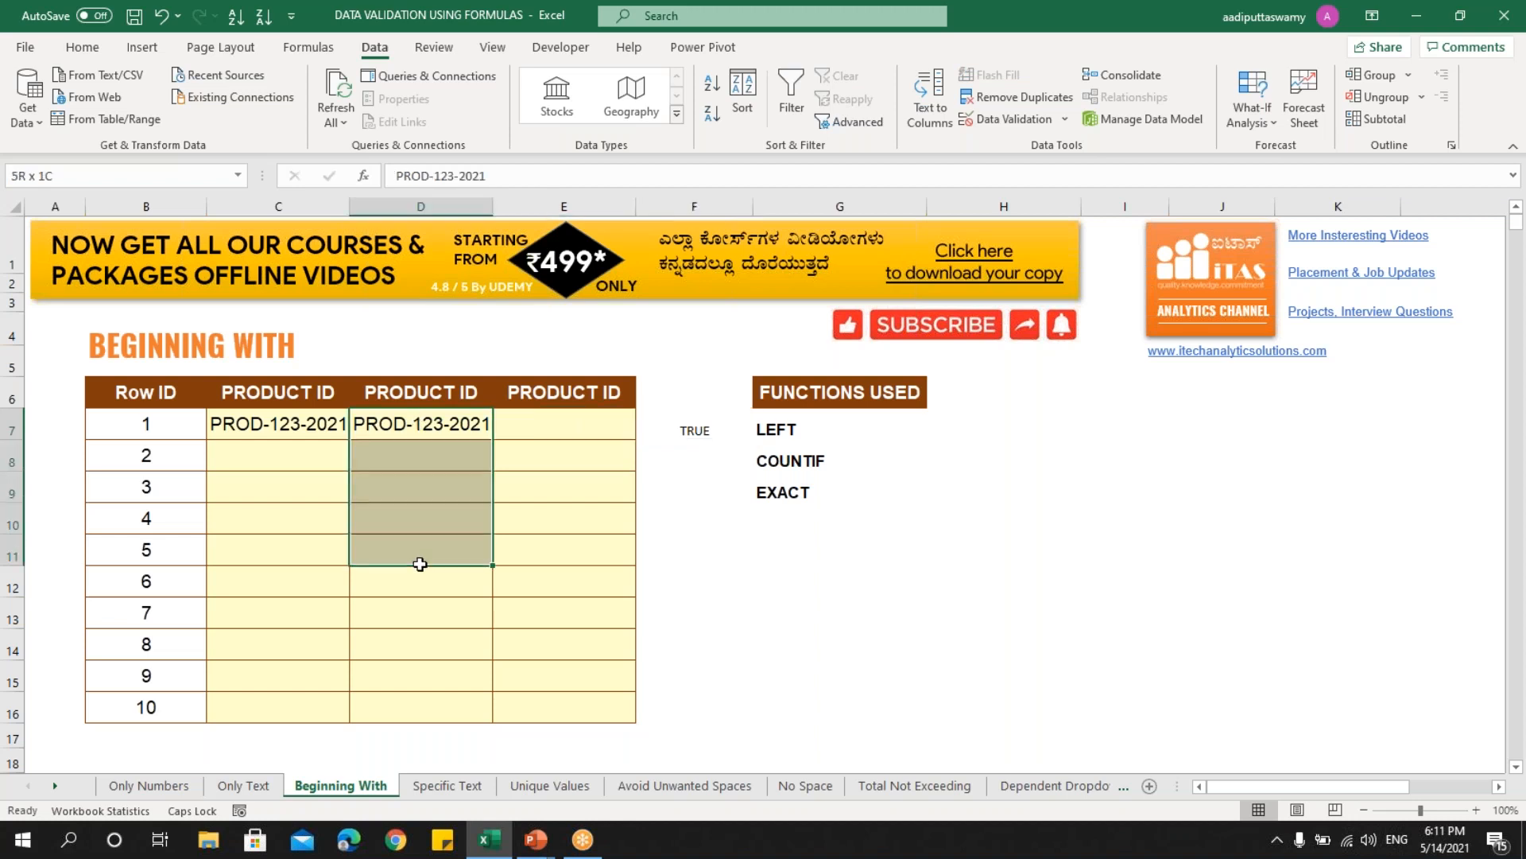
{"action": "double_click", "coordinate": [694, 430]}
{"action": "left_click_drag", "start_coordinate": [640, 431], "coordinate": [869, 431]}
{"action": "key", "text": "Escape"}
- Paste it as a Custom data validation rule on Product ID cells D7:D16
{"action": "left_click_drag", "start_coordinate": [408, 426], "coordinate": [438, 697]}
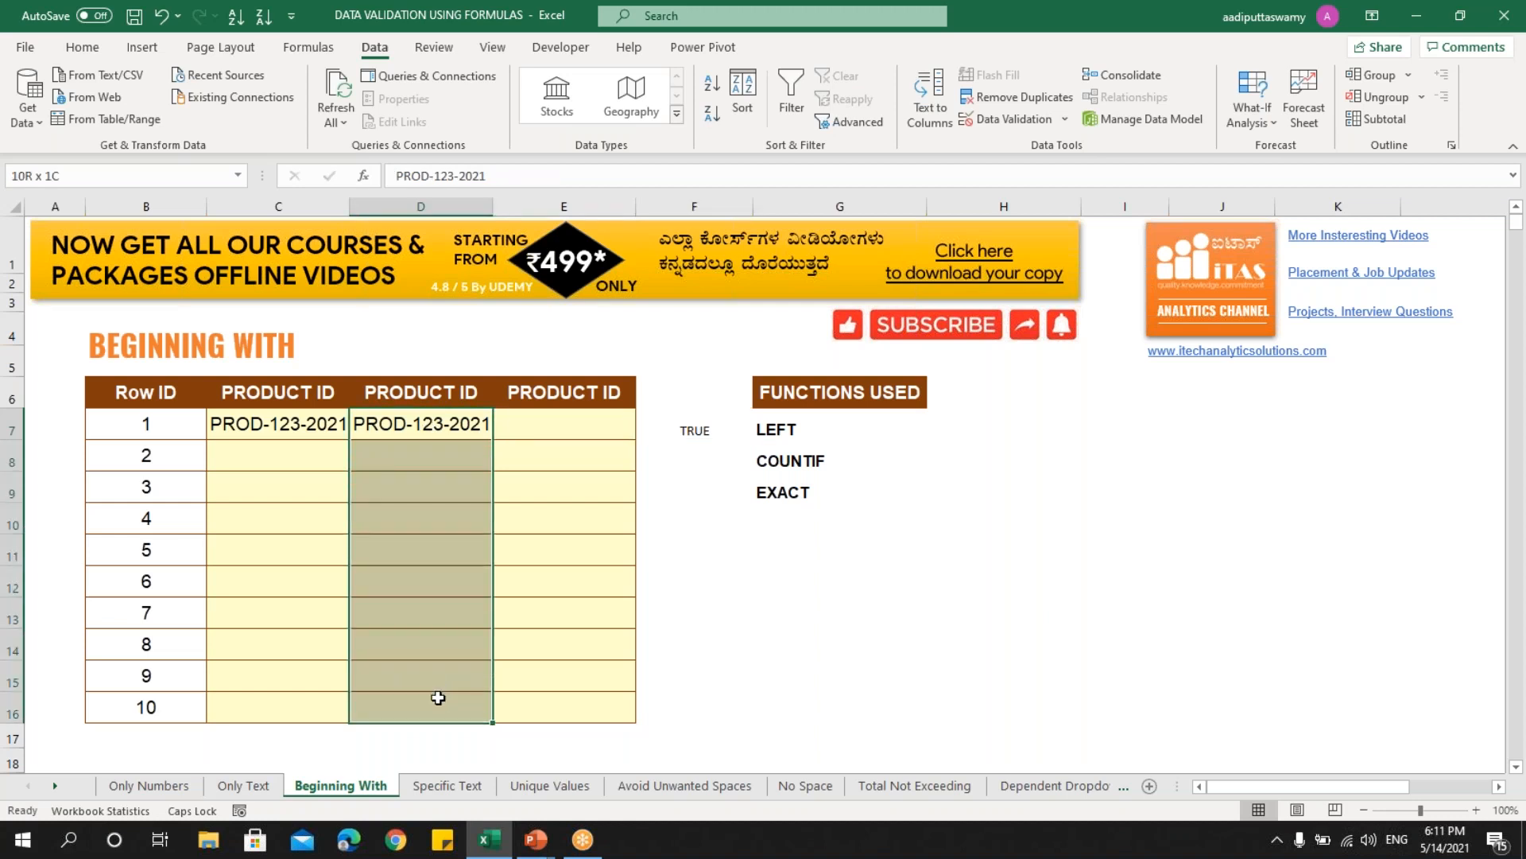
{"action": "left_click", "coordinate": [995, 120]}
{"action": "left_click", "coordinate": [833, 376]}
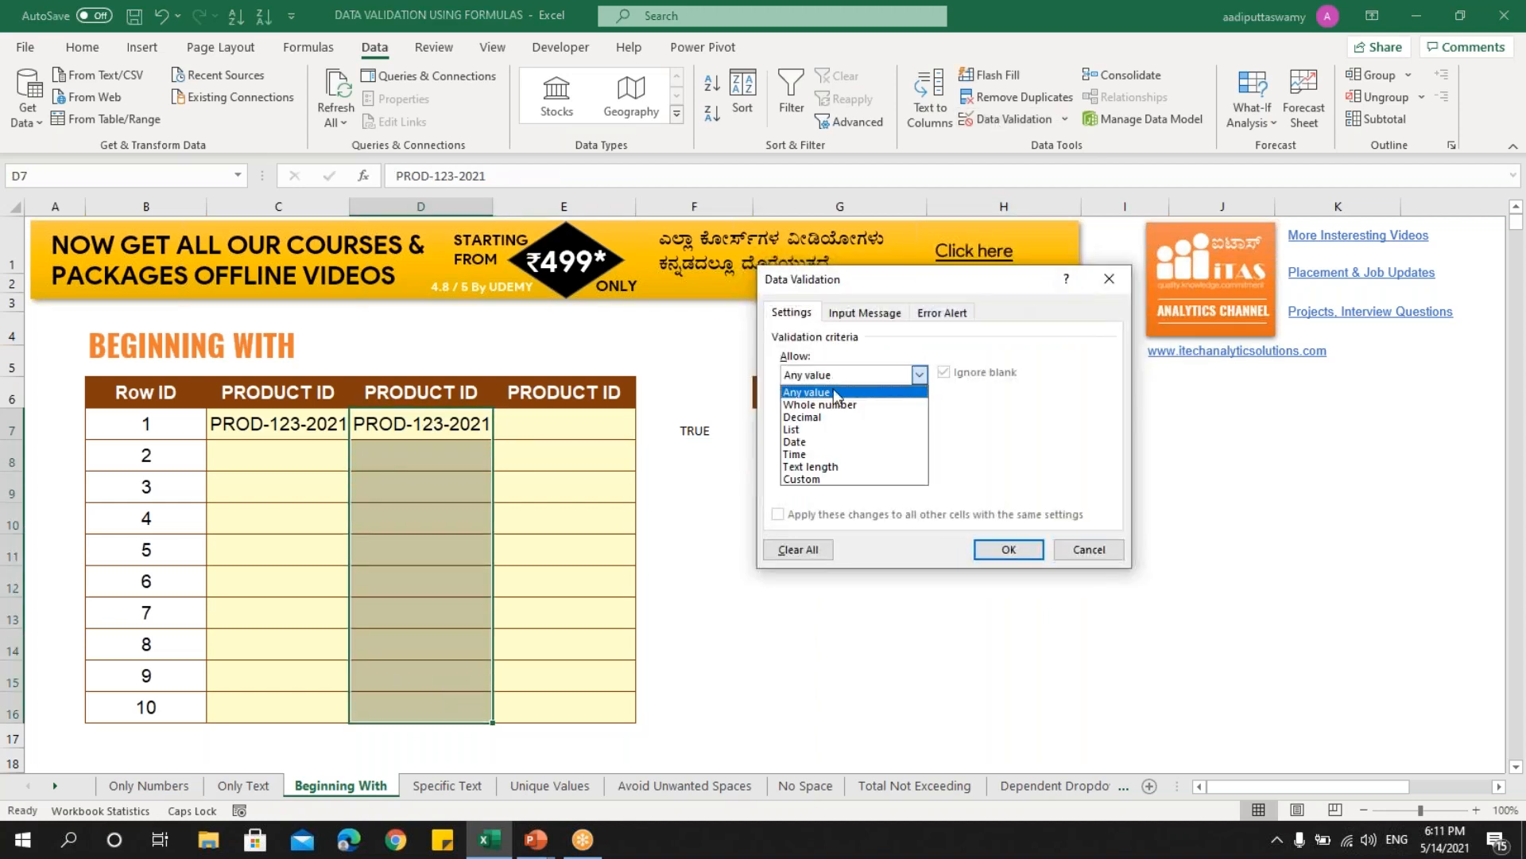
{"action": "left_click", "coordinate": [836, 479]}
{"action": "left_click", "coordinate": [842, 452]}
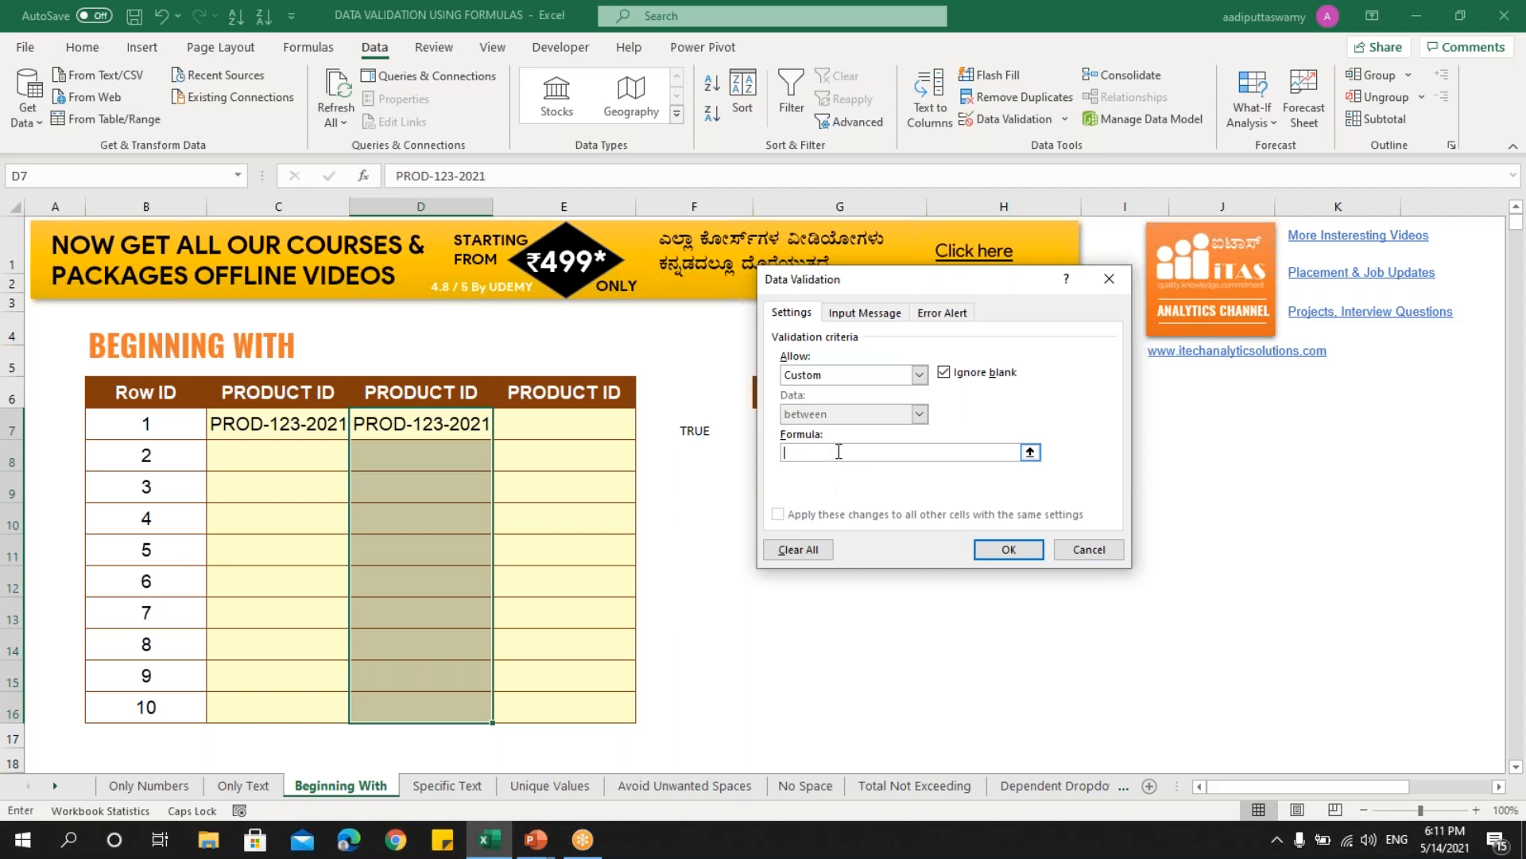
{"action": "key", "text": "ctrl+v"}
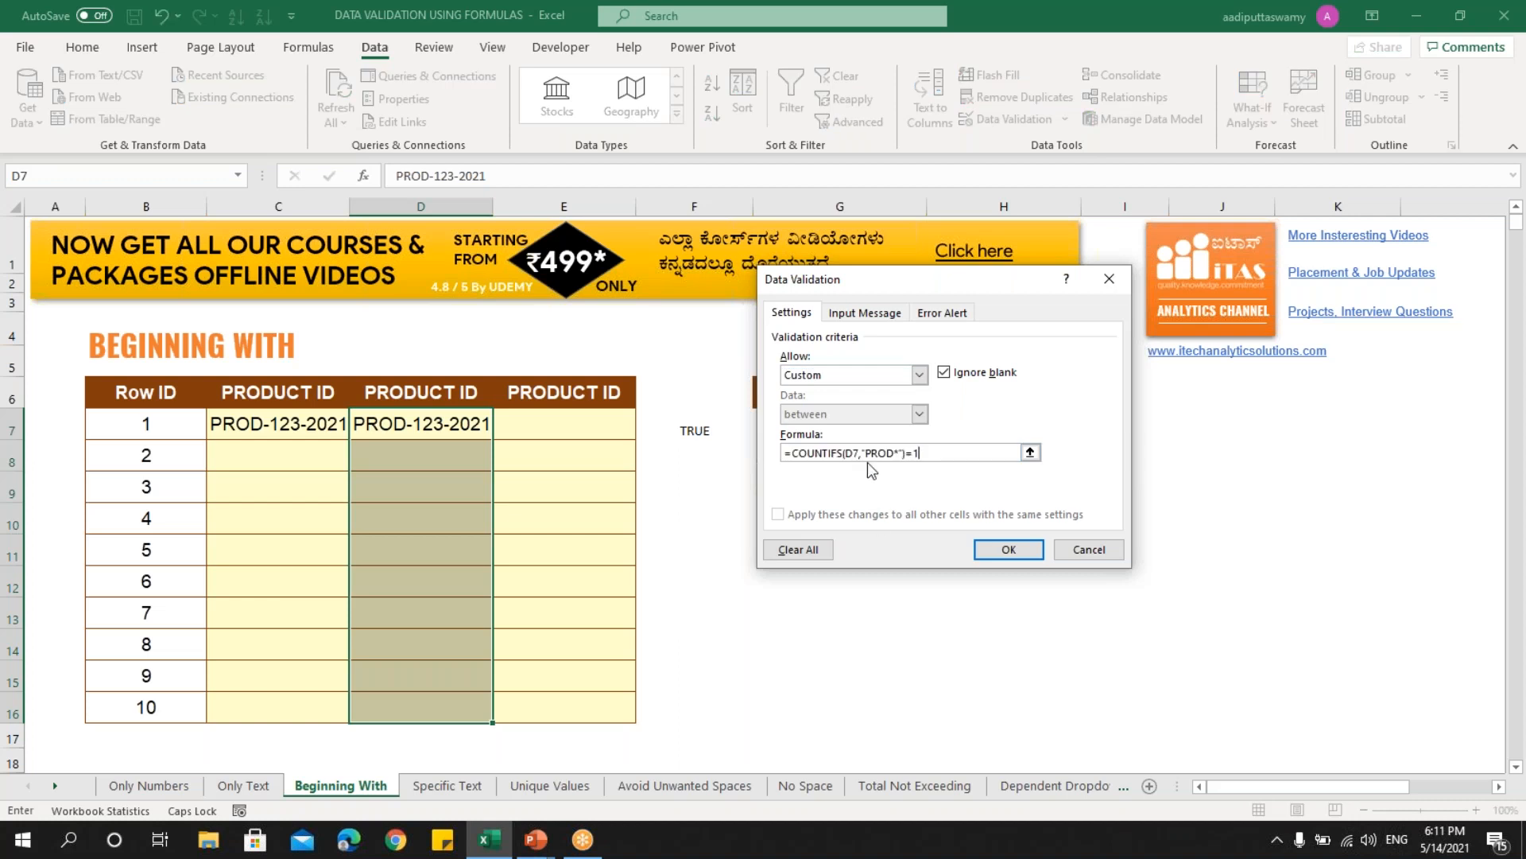
{"action": "left_click", "coordinate": [1007, 549]}
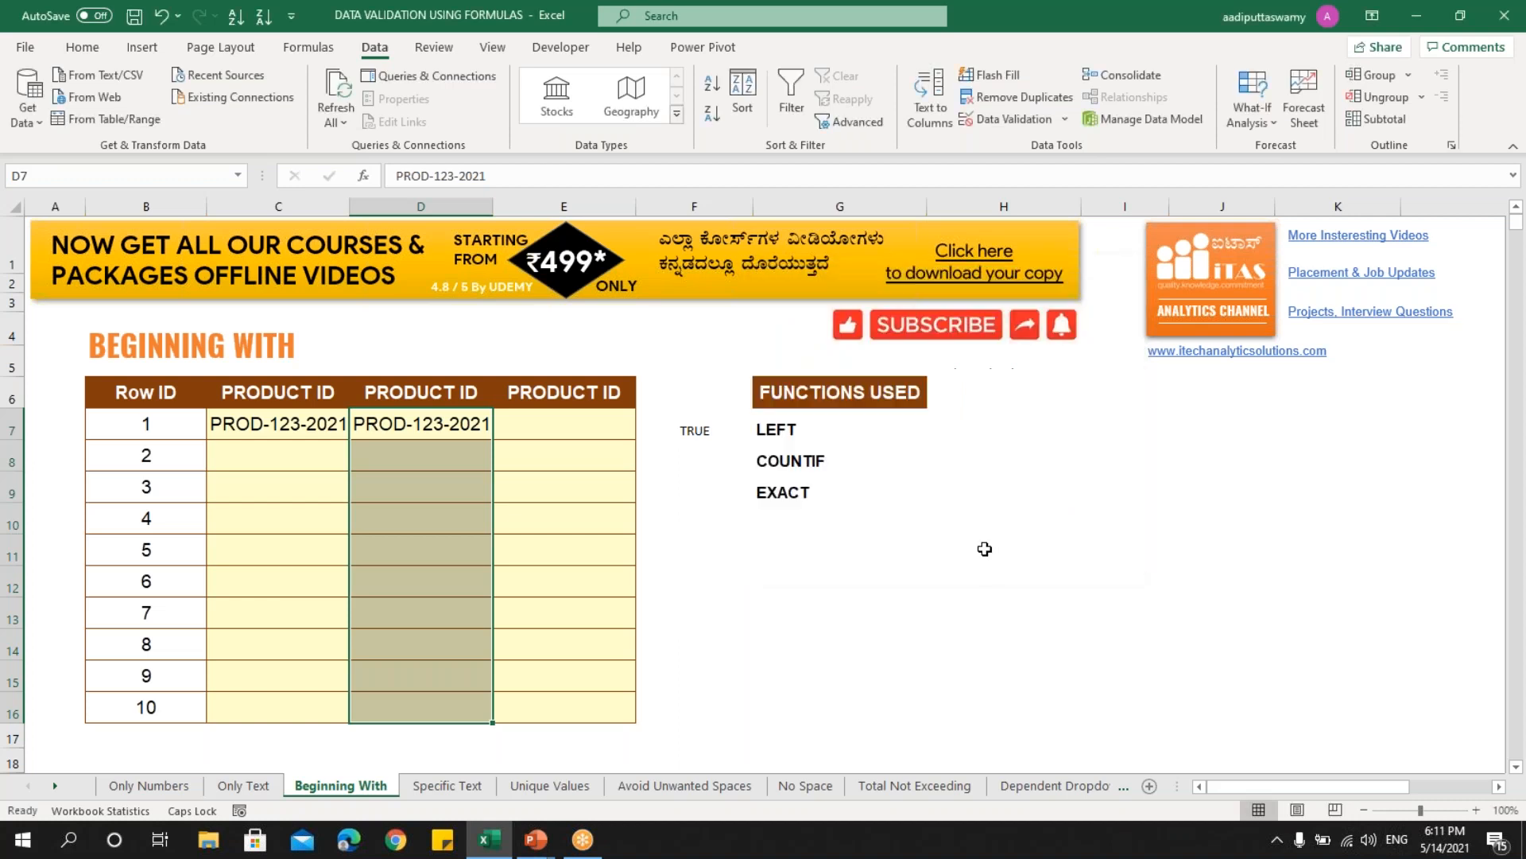
{"action": "left_click", "coordinate": [416, 466]}
- Enter PROD-234-2021 in D8, then confirm PRD-456-2021 is rejected in D9 and cancel it
{"action": "type", "text": "PROD"}
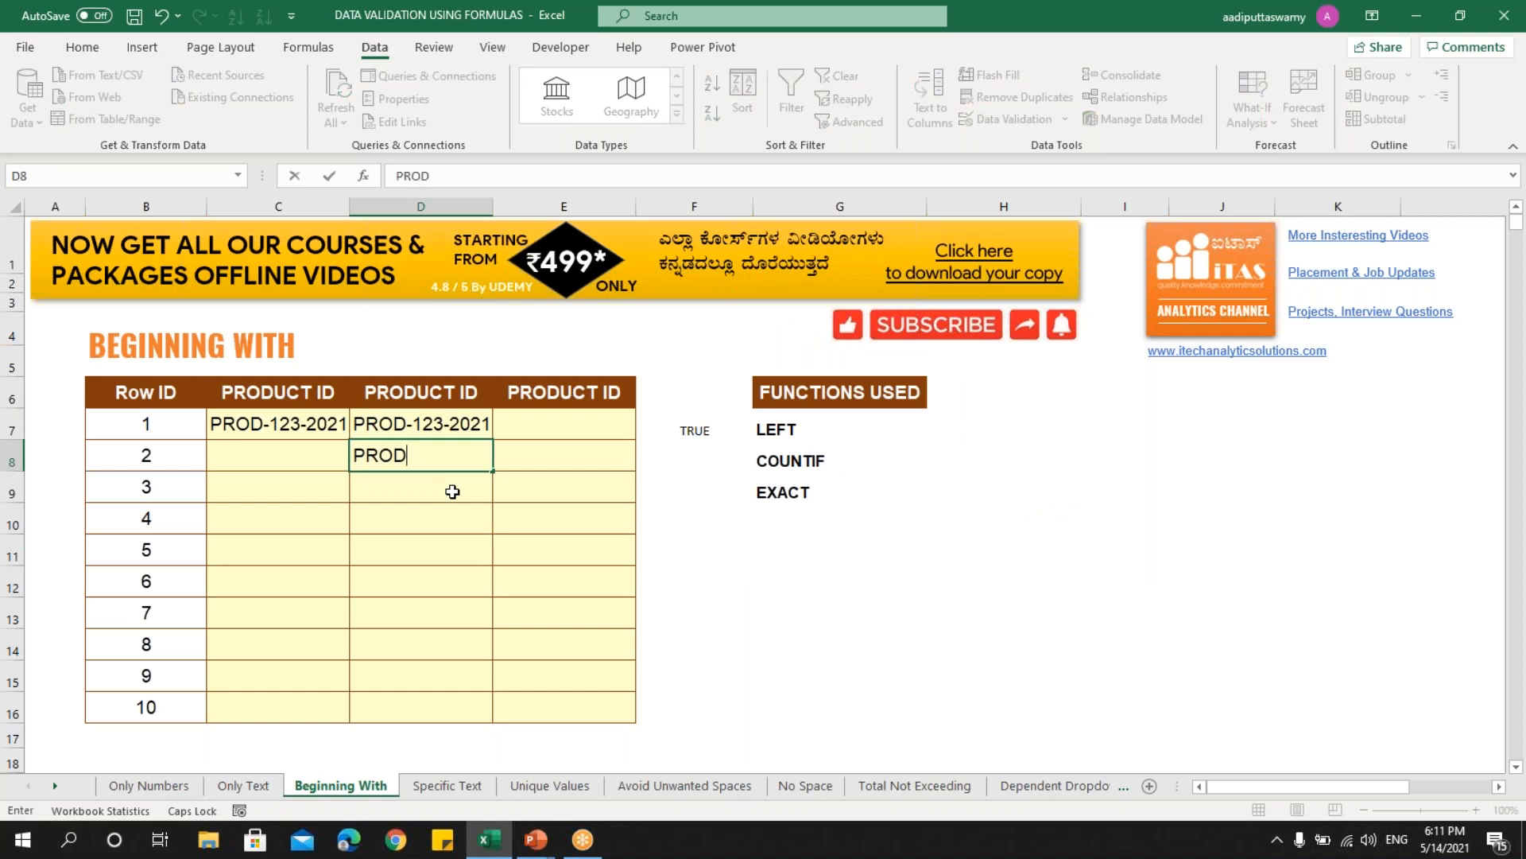
{"action": "type", "text": "-234-2021"}
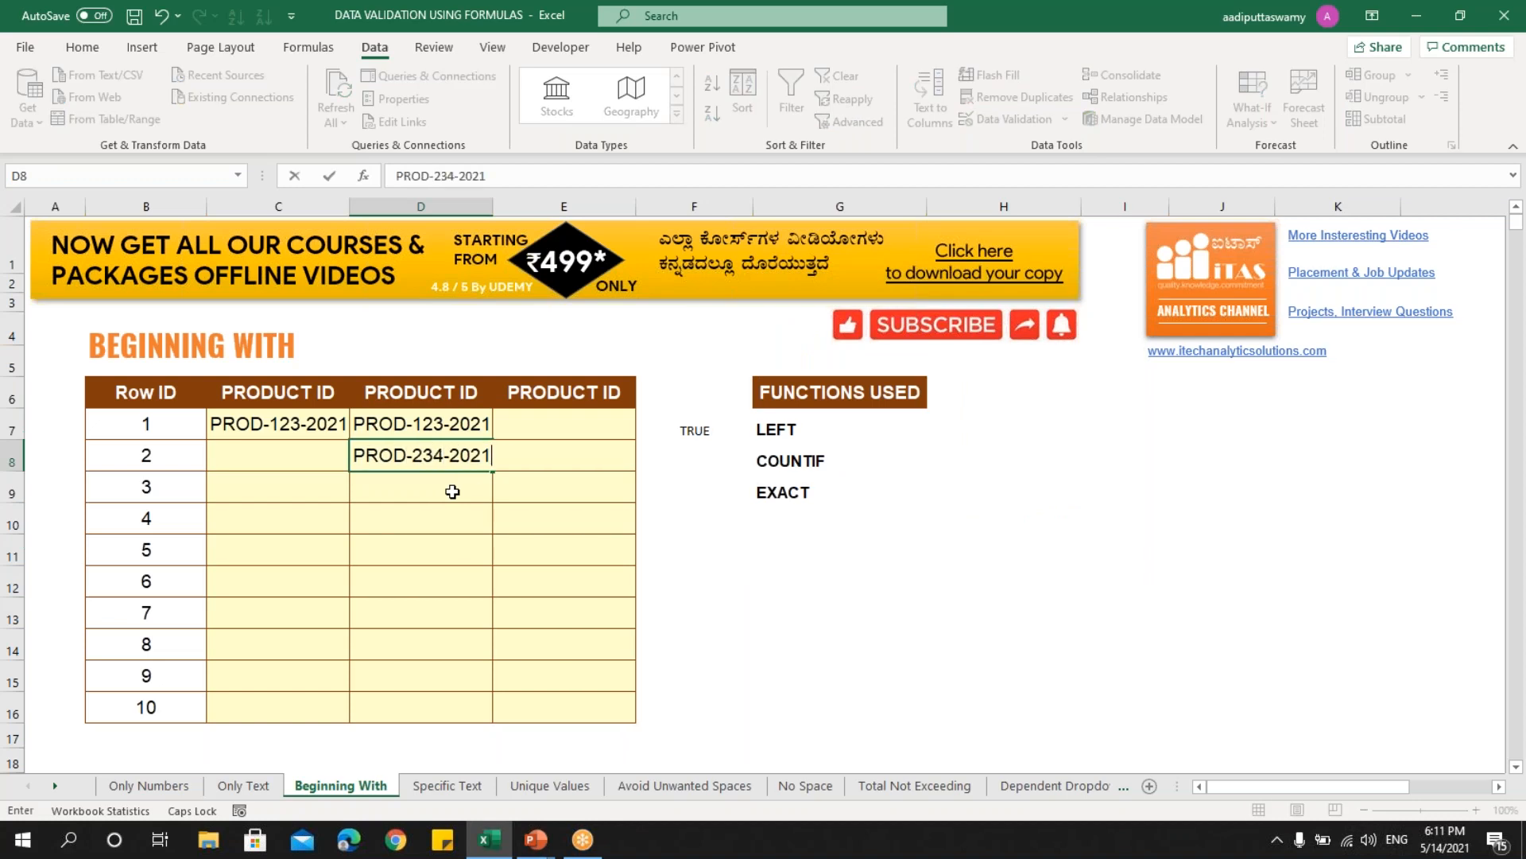
{"action": "key", "text": "Return"}
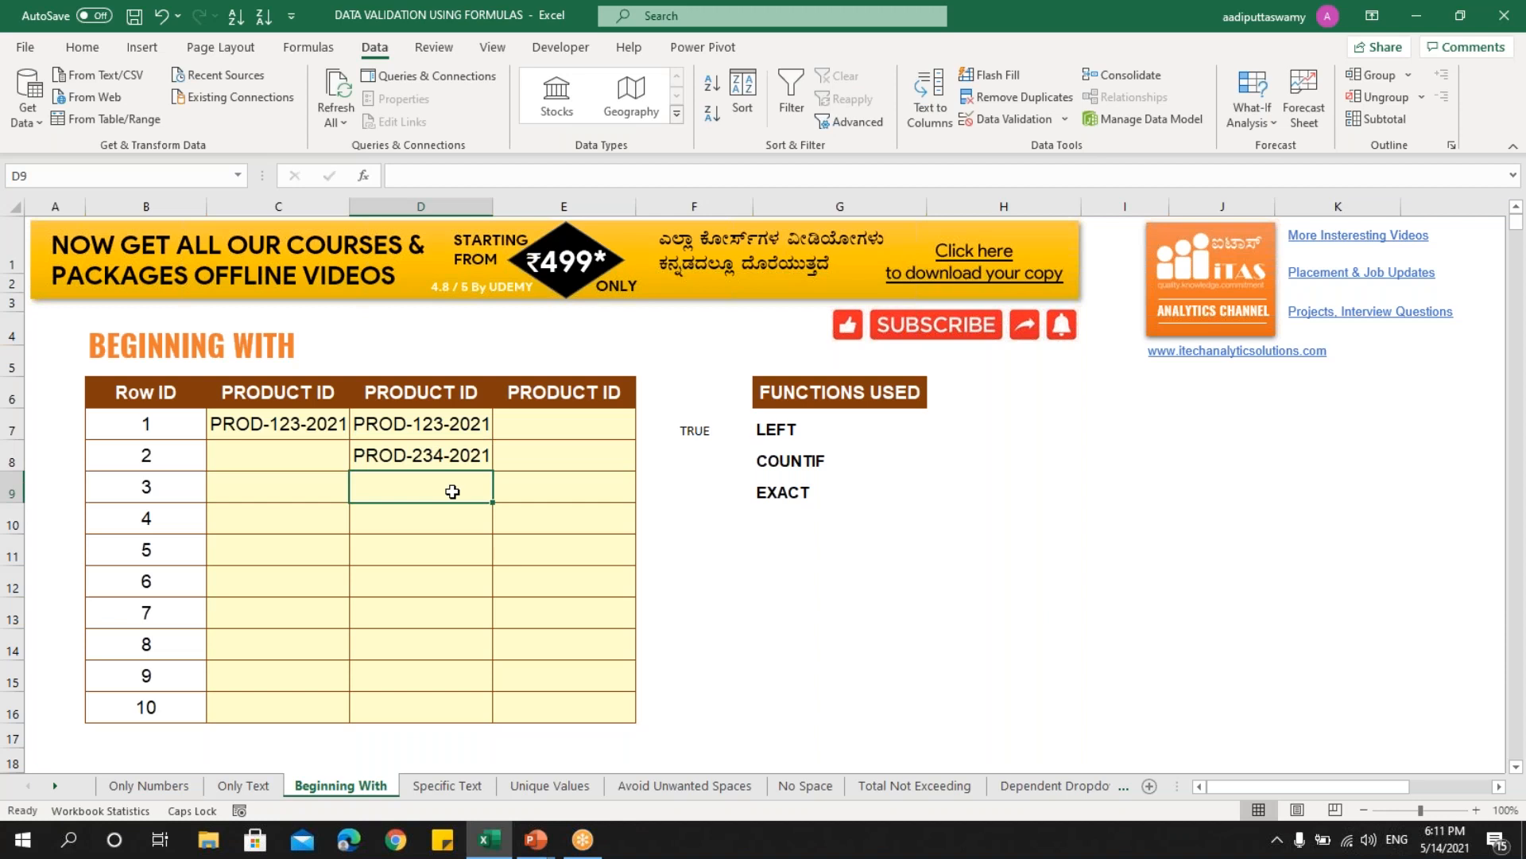
{"action": "type", "text": "PRD"}
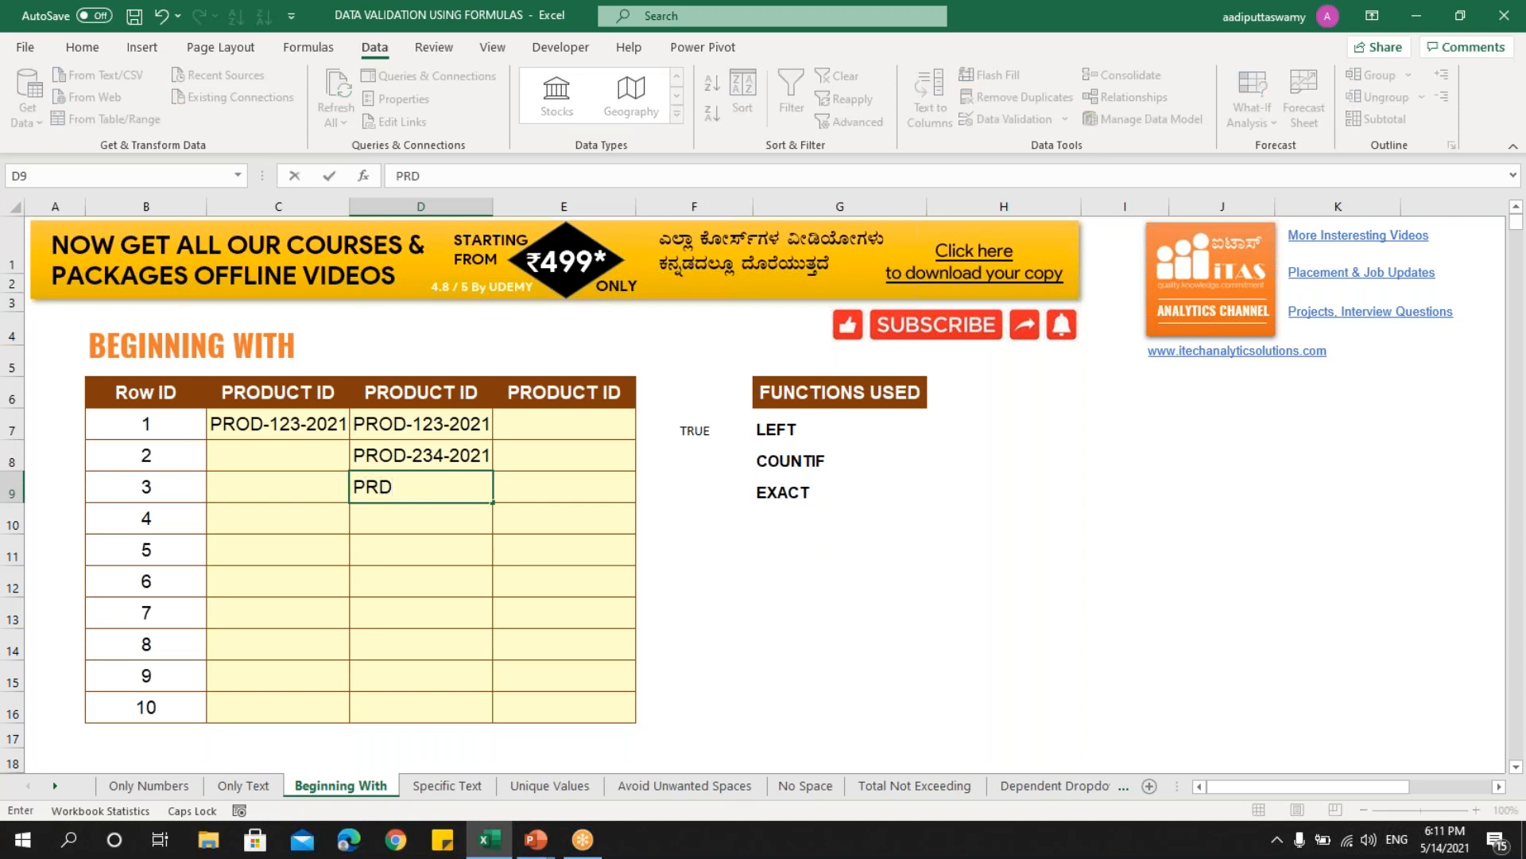
{"action": "type", "text": "-456-2021"}
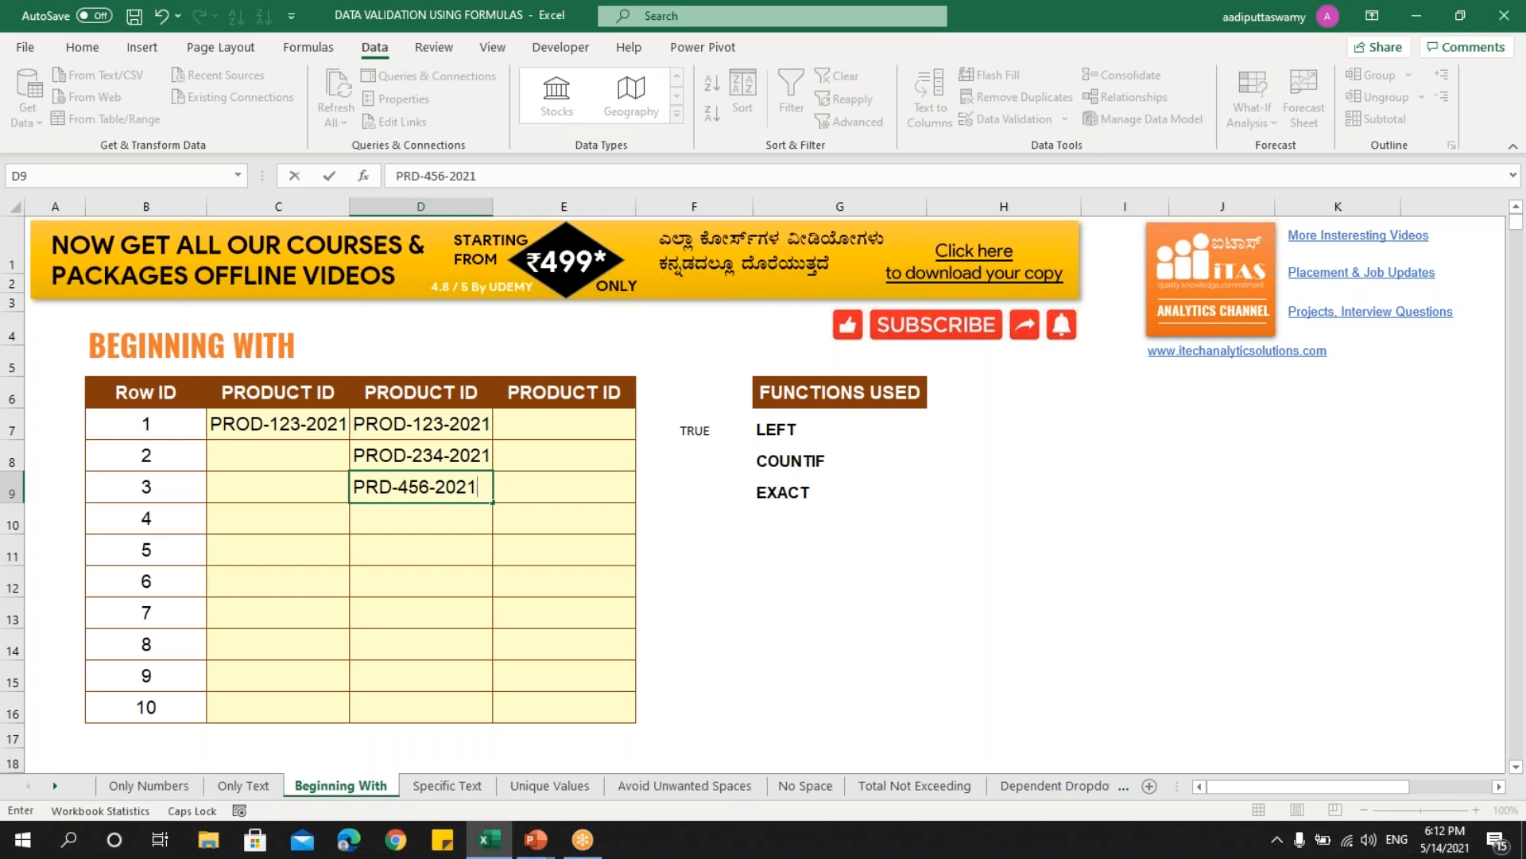
{"action": "key", "text": "Return"}
{"action": "left_click", "coordinate": [771, 474]}
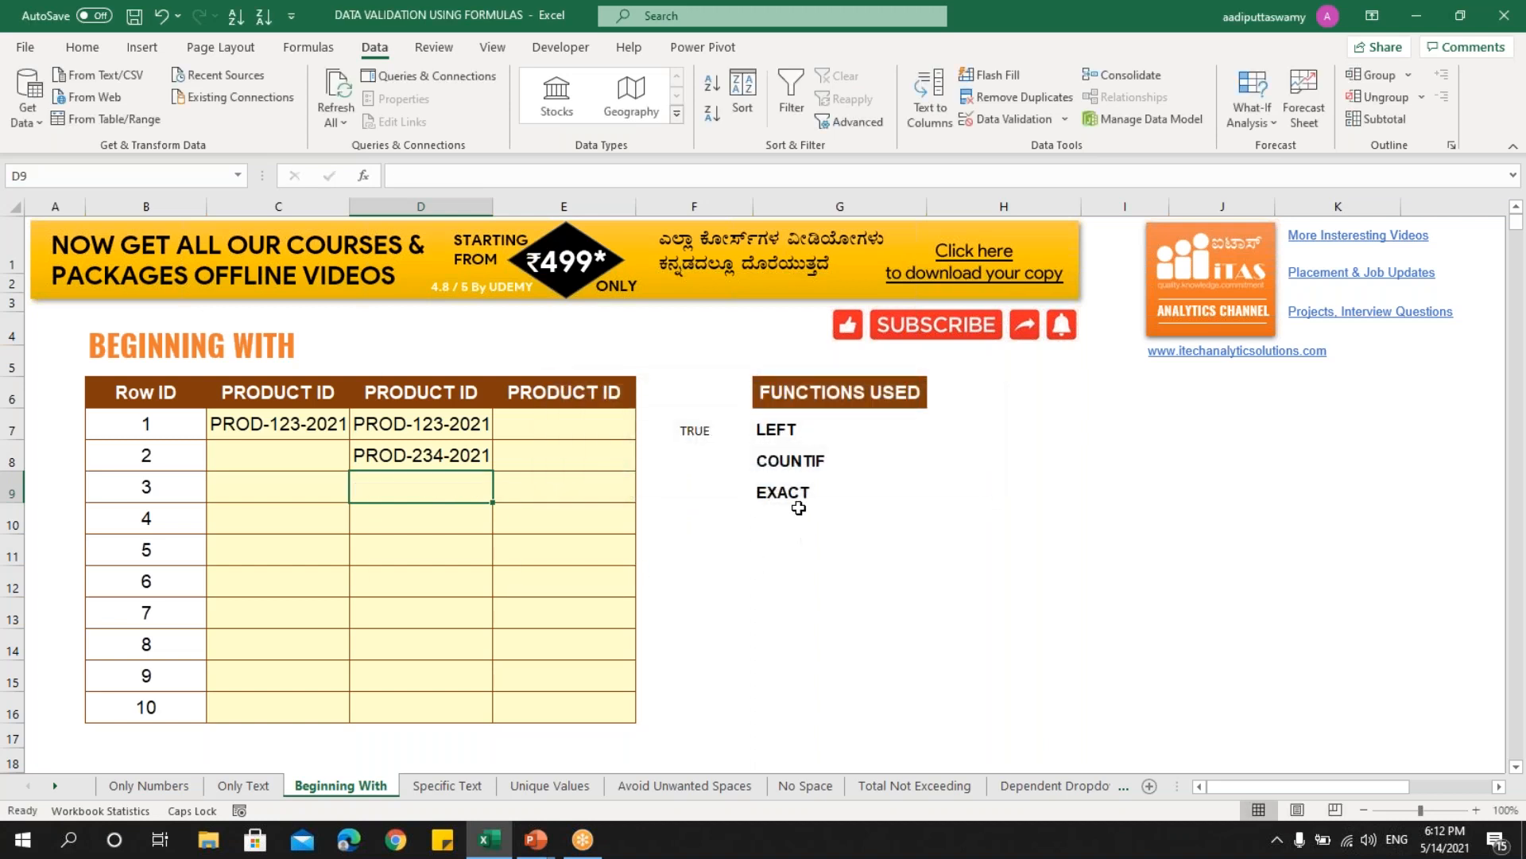
{"action": "left_click", "coordinate": [793, 500]}
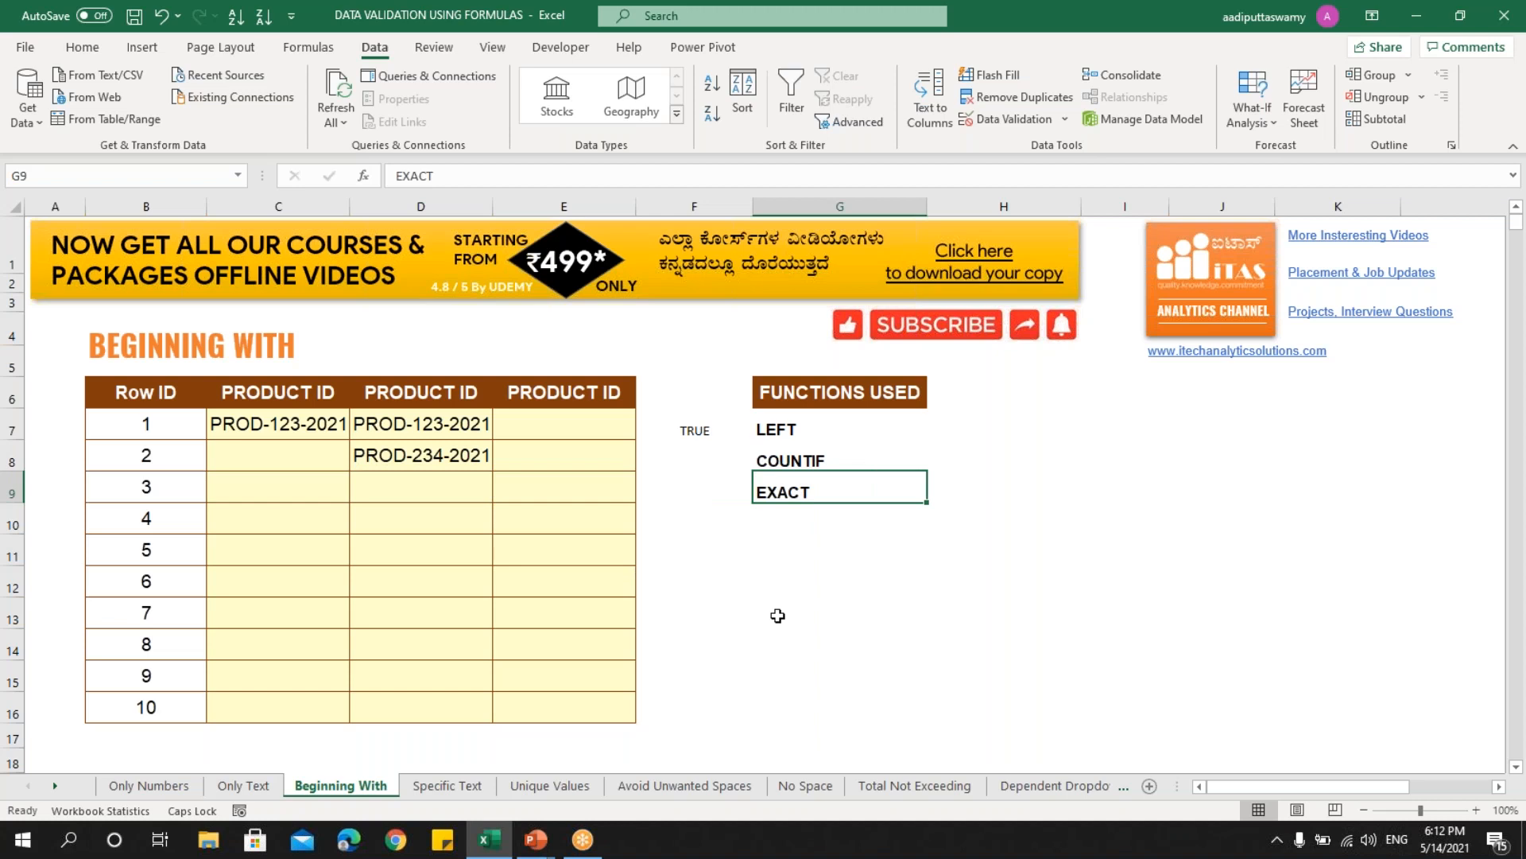
- Clear F7's old test formula and enter PROD-123-2021 in E7
{"action": "left_click", "coordinate": [726, 438]}
{"action": "key", "text": "Delete"}
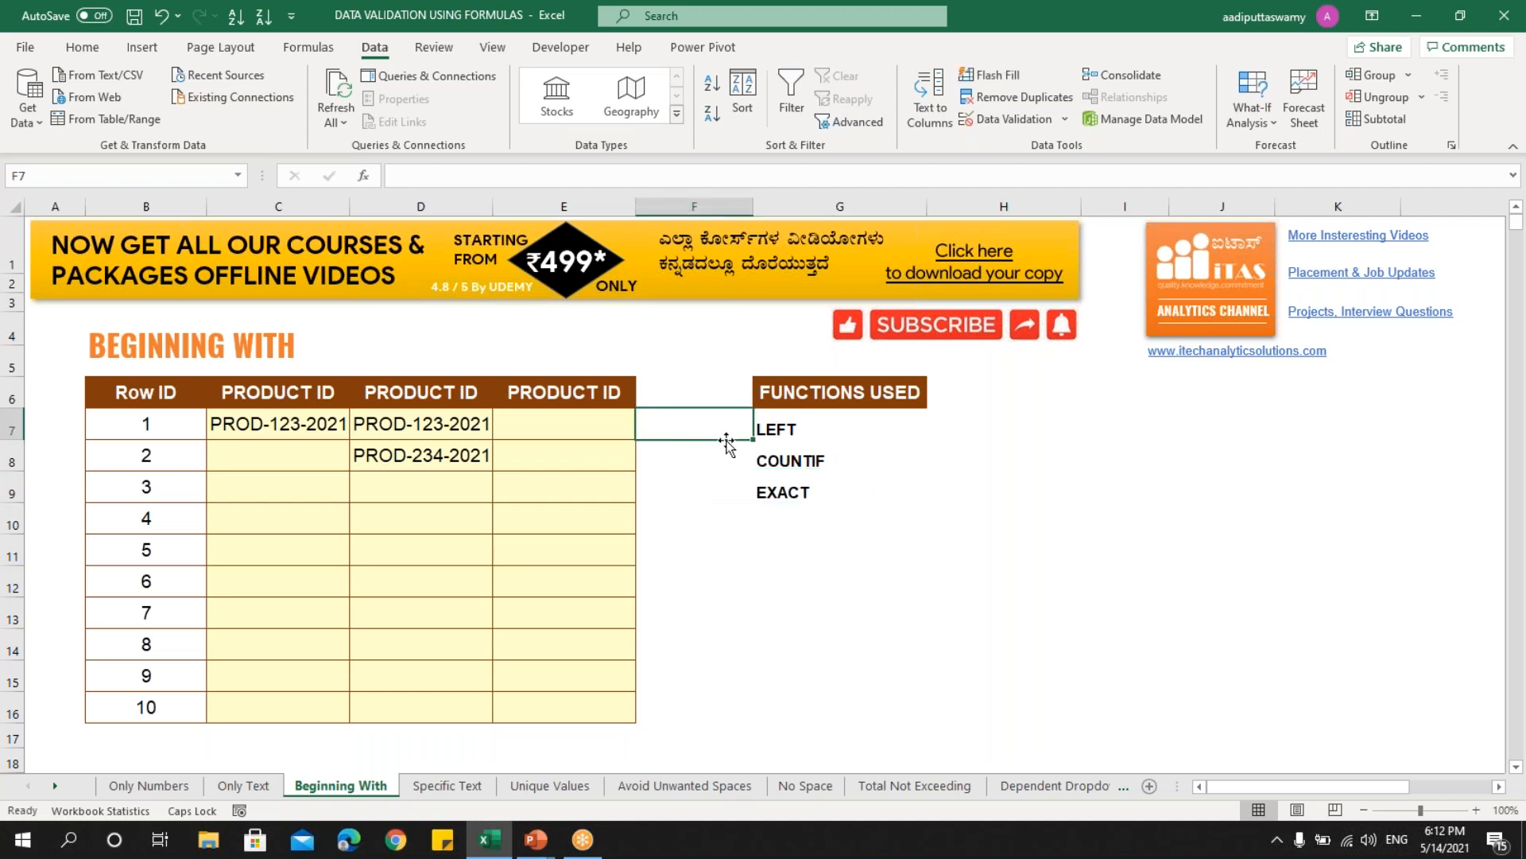
{"action": "left_click_drag", "start_coordinate": [602, 436], "coordinate": [605, 695]}
{"action": "left_click", "coordinate": [597, 434]}
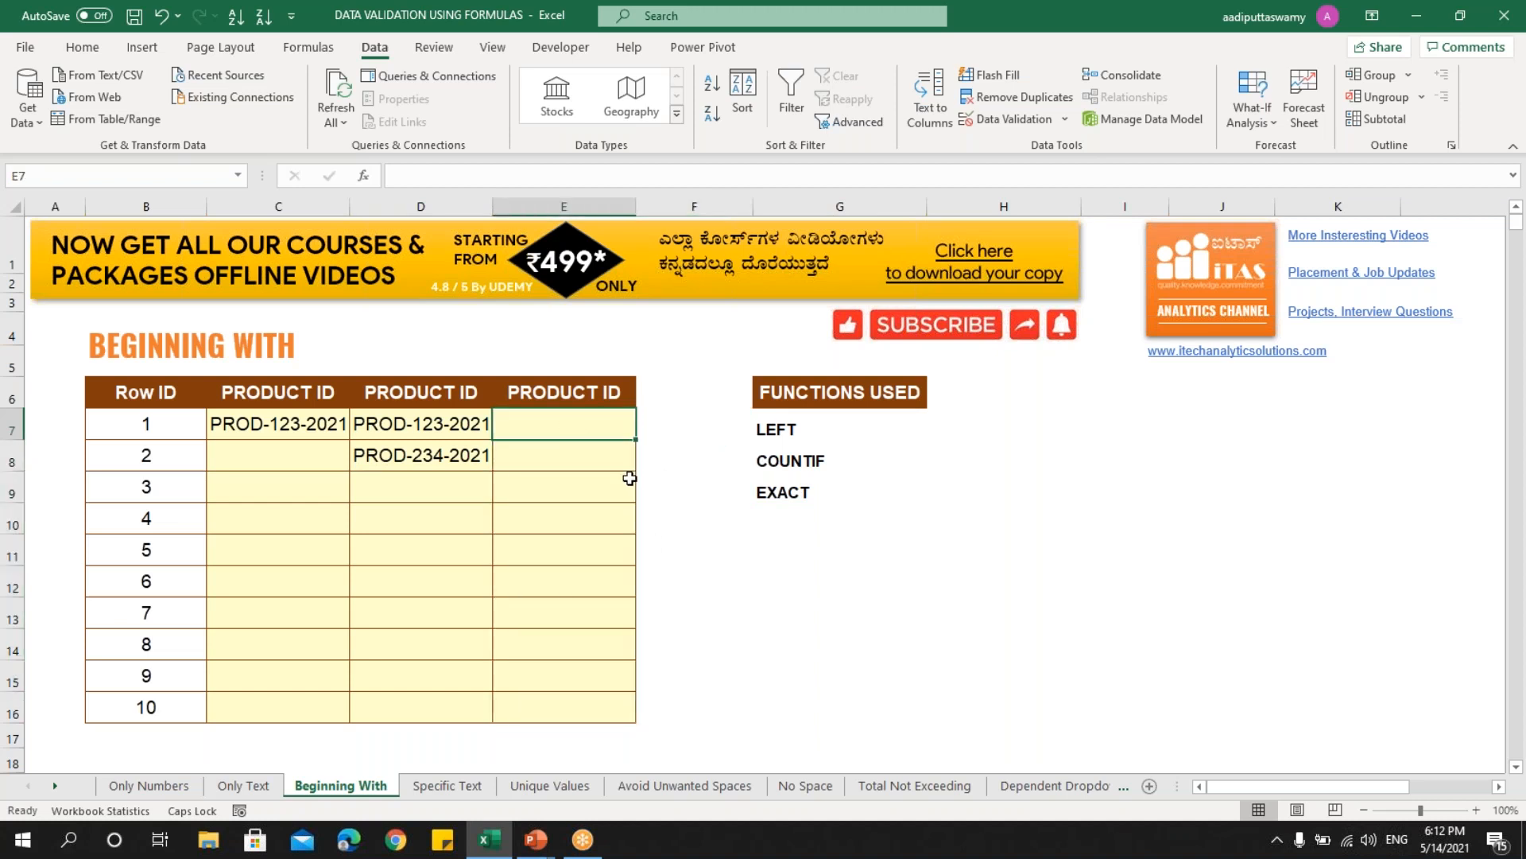
{"action": "type", "text": "PROD-123-2021"}
{"action": "key", "text": "Tab"}
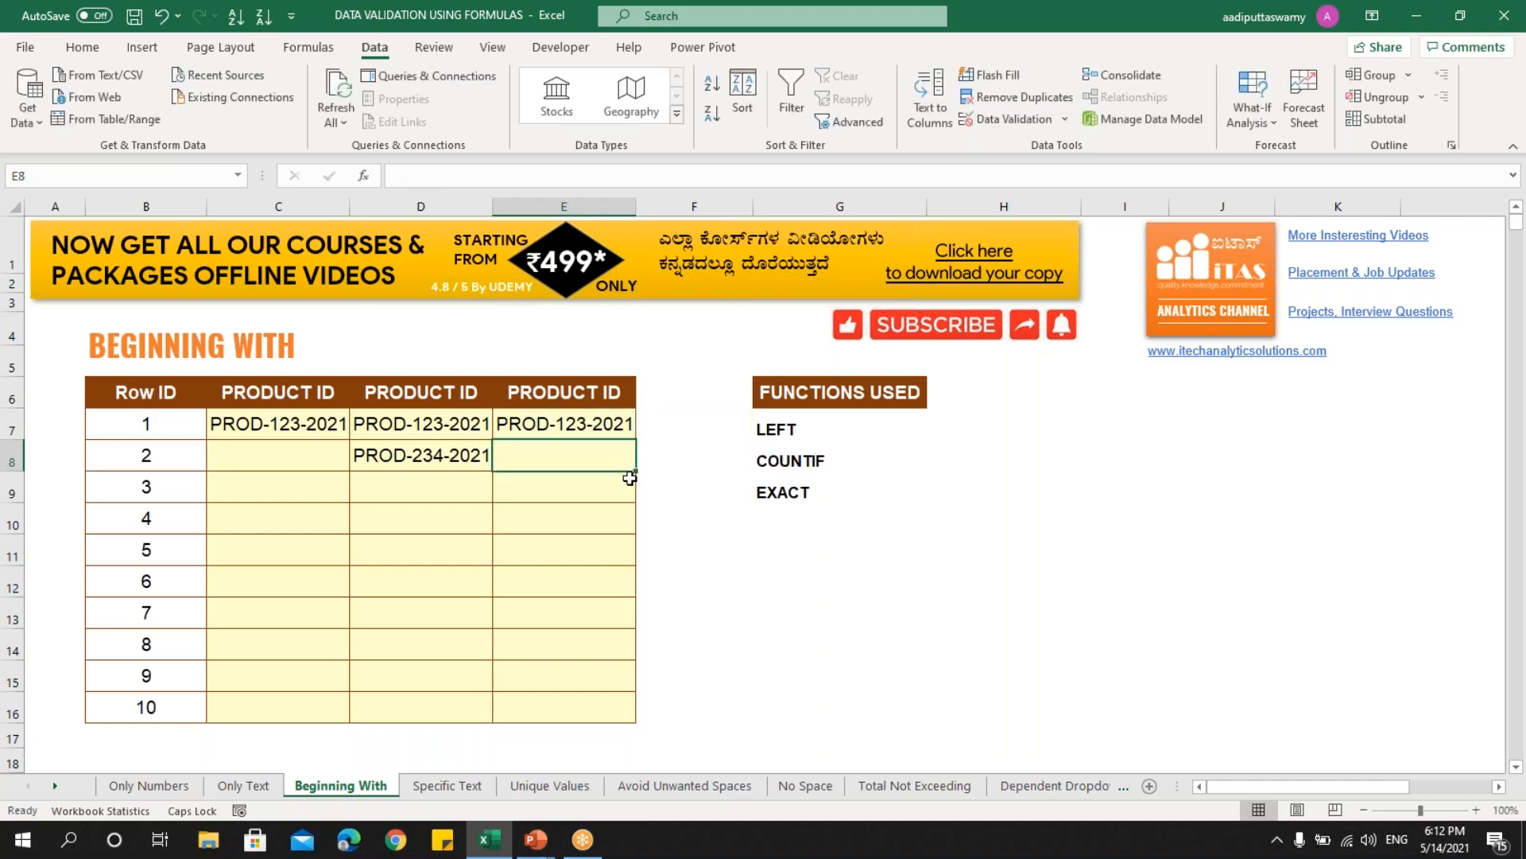
- Enter =EXACT(LEFT(E7,4),"PROD") in F7, which returns TRUE
{"action": "type", "text": "="}
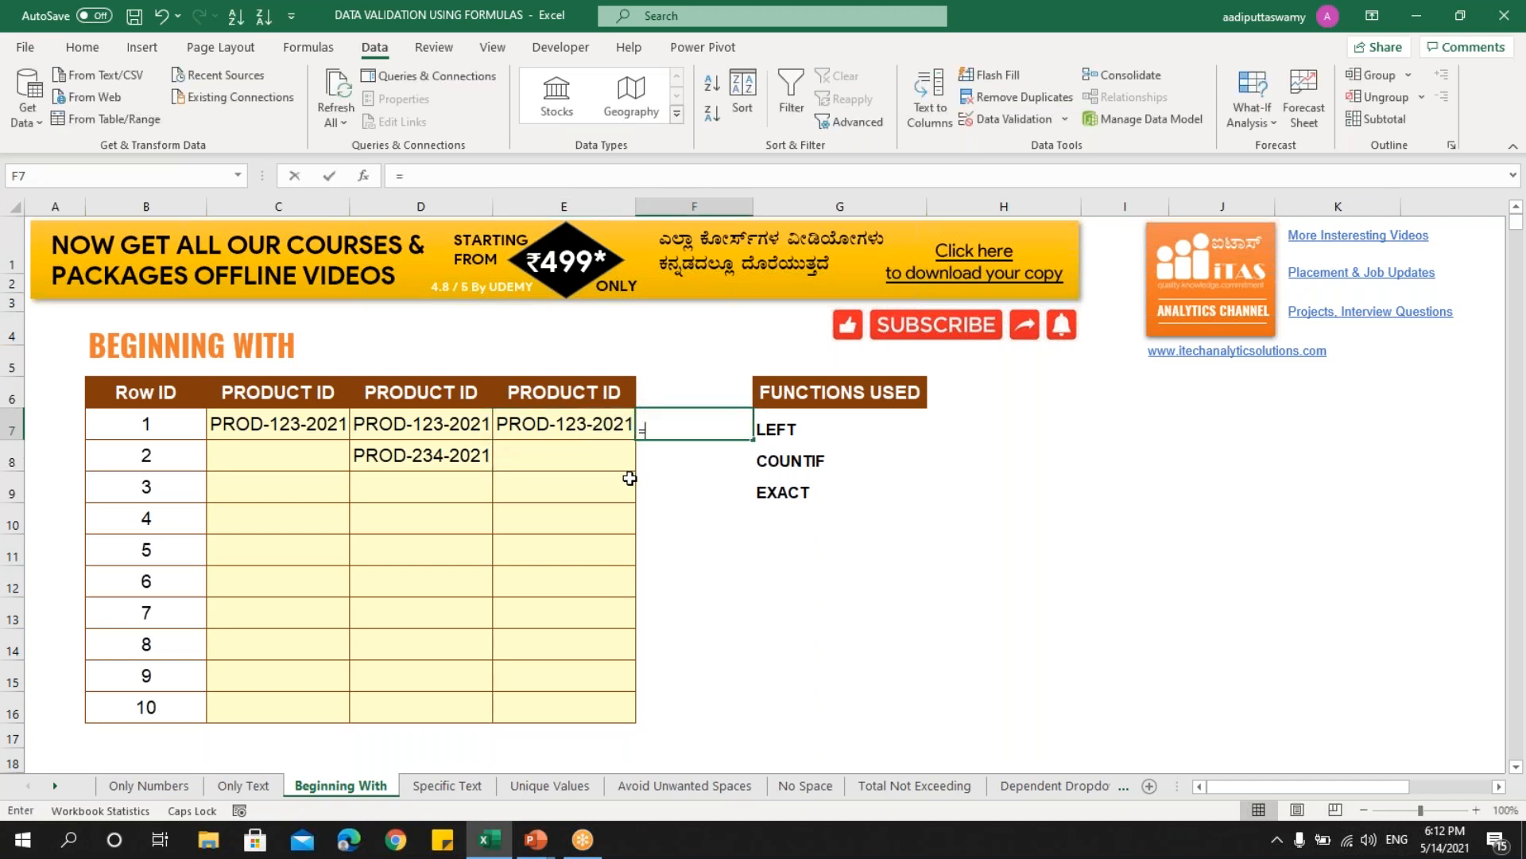
{"action": "type", "text": "EXAC"}
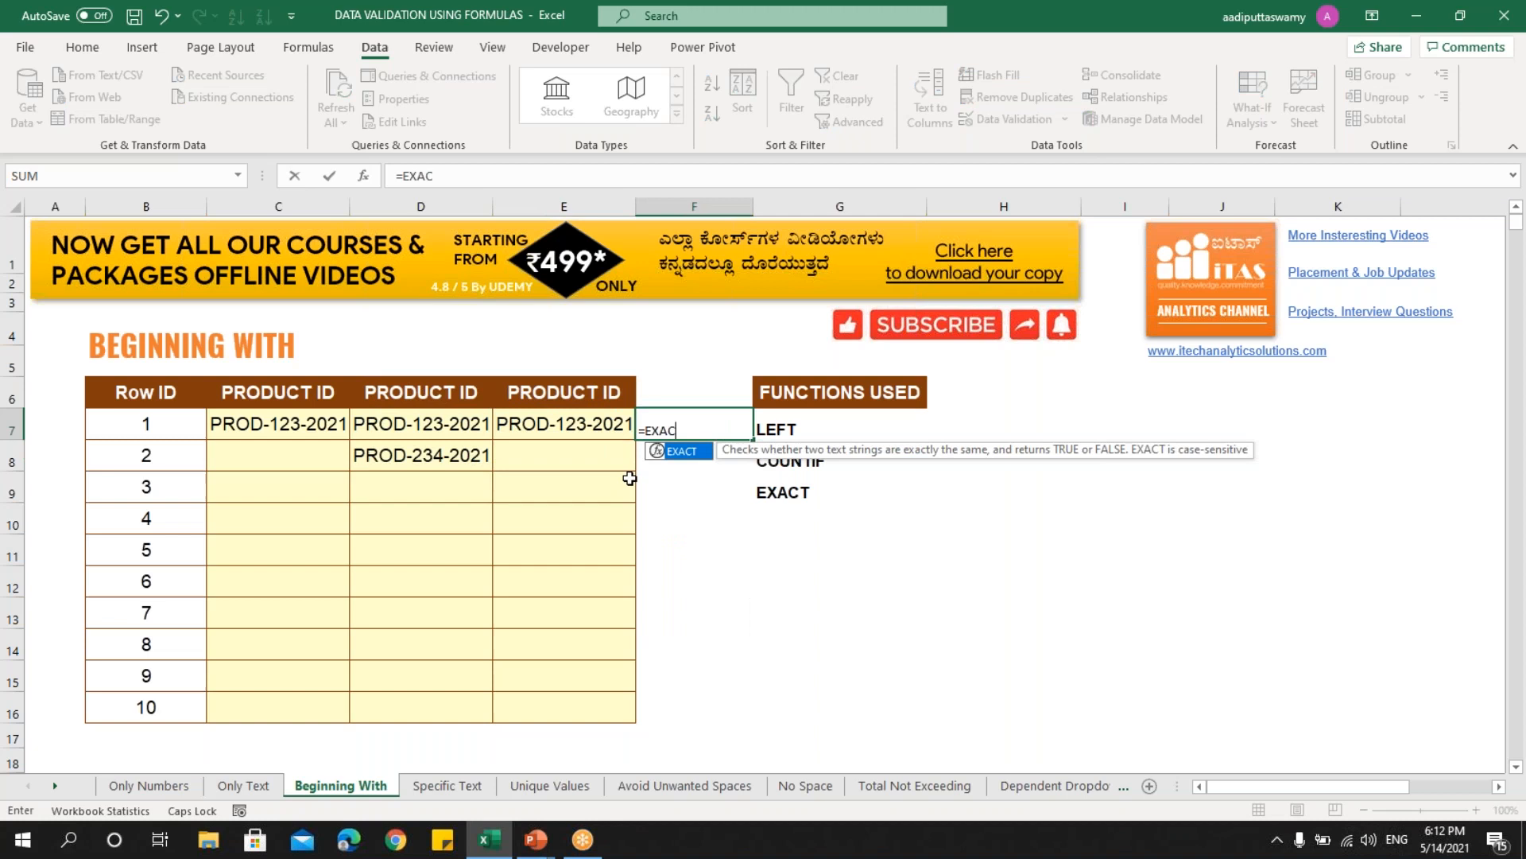
{"action": "type", "text": "T("}
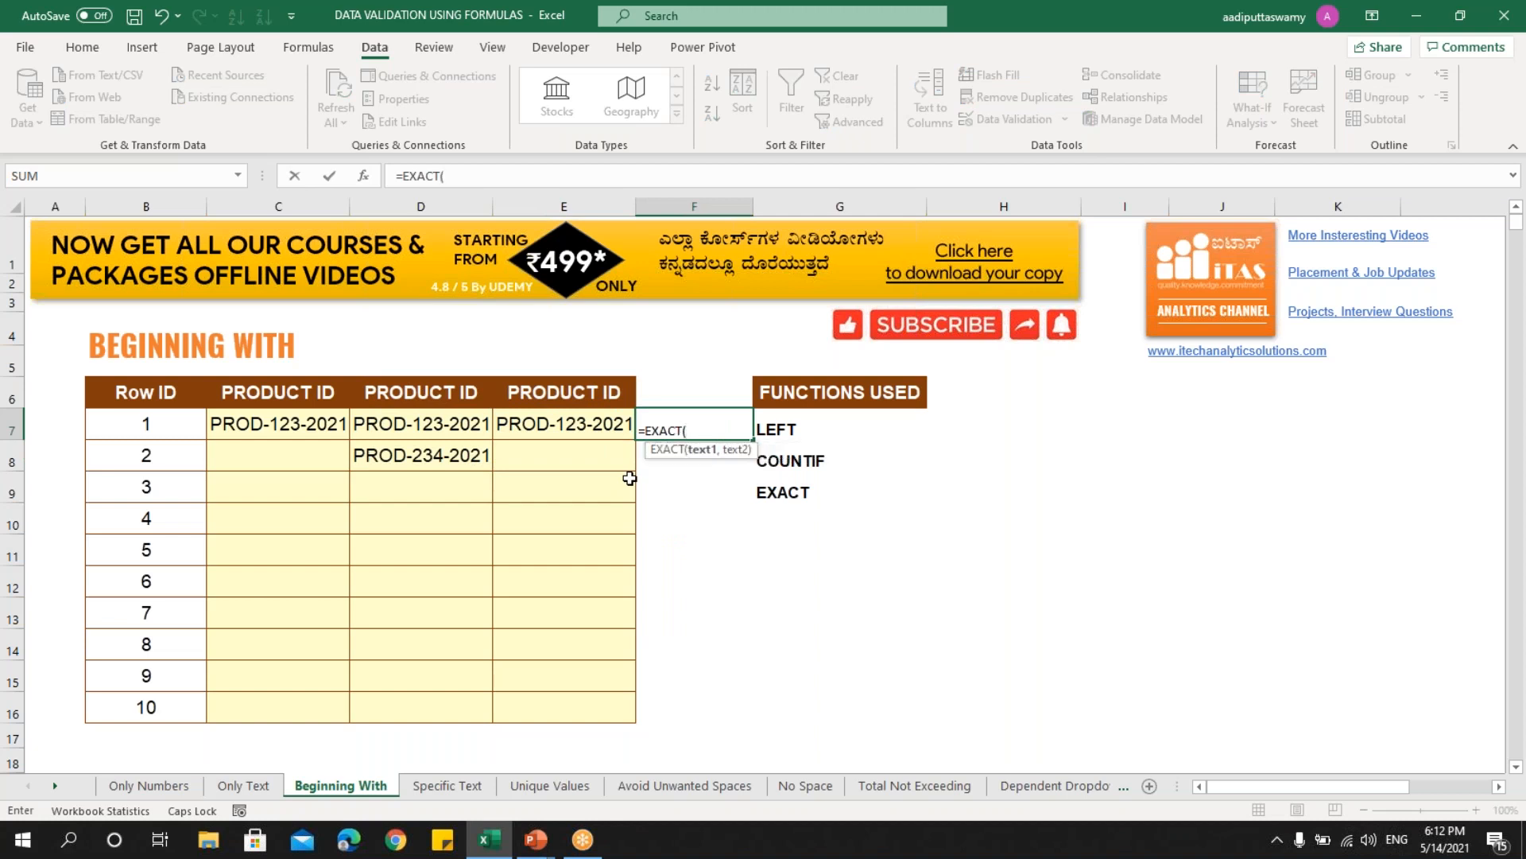
{"action": "type", "text": "LEFT("}
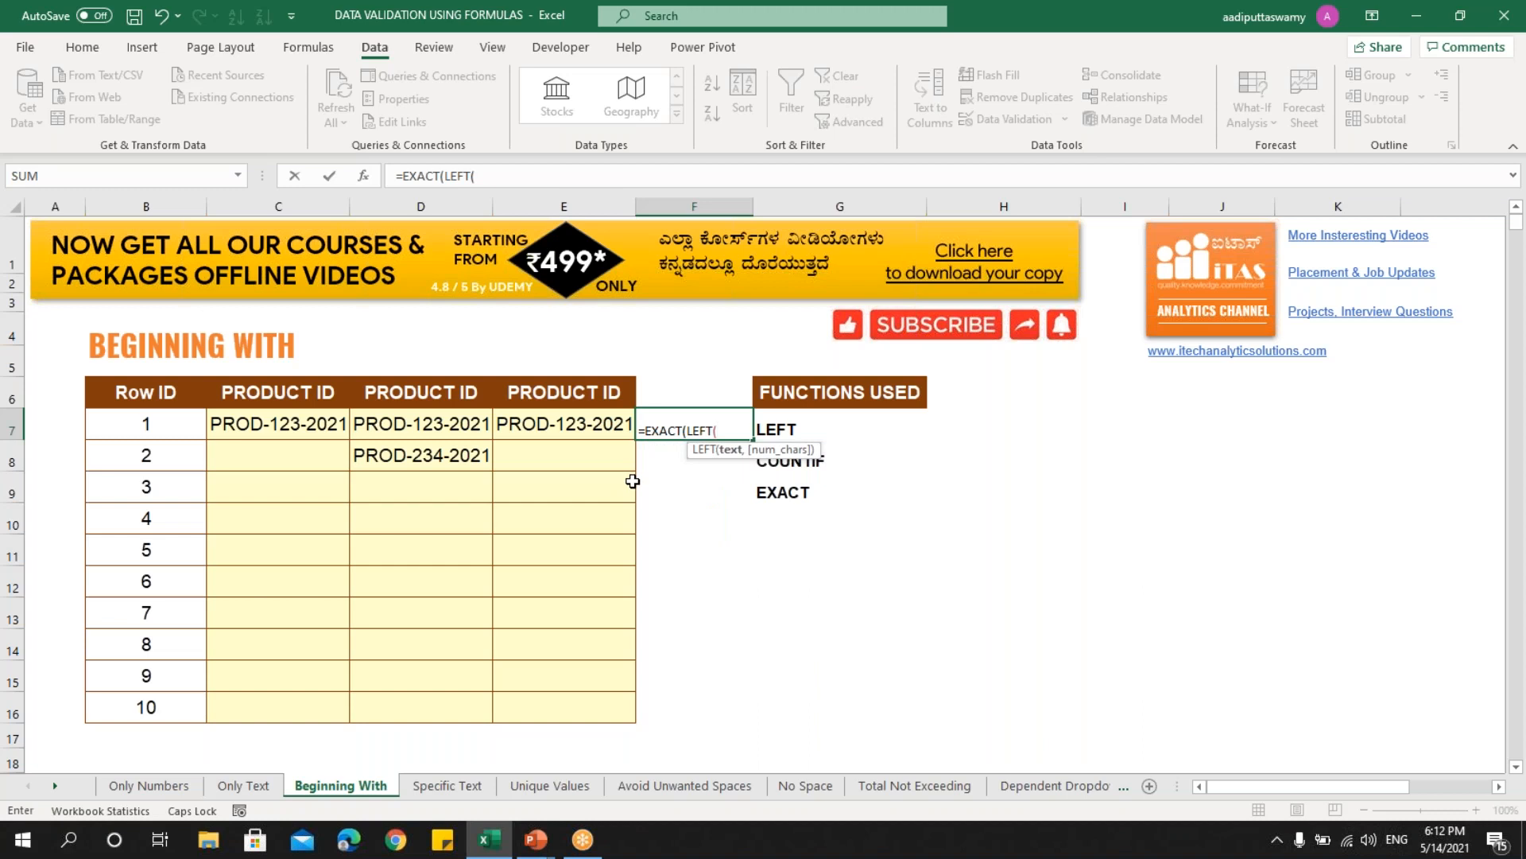
{"action": "left_click", "coordinate": [594, 426]}
{"action": "type", "text": ","}
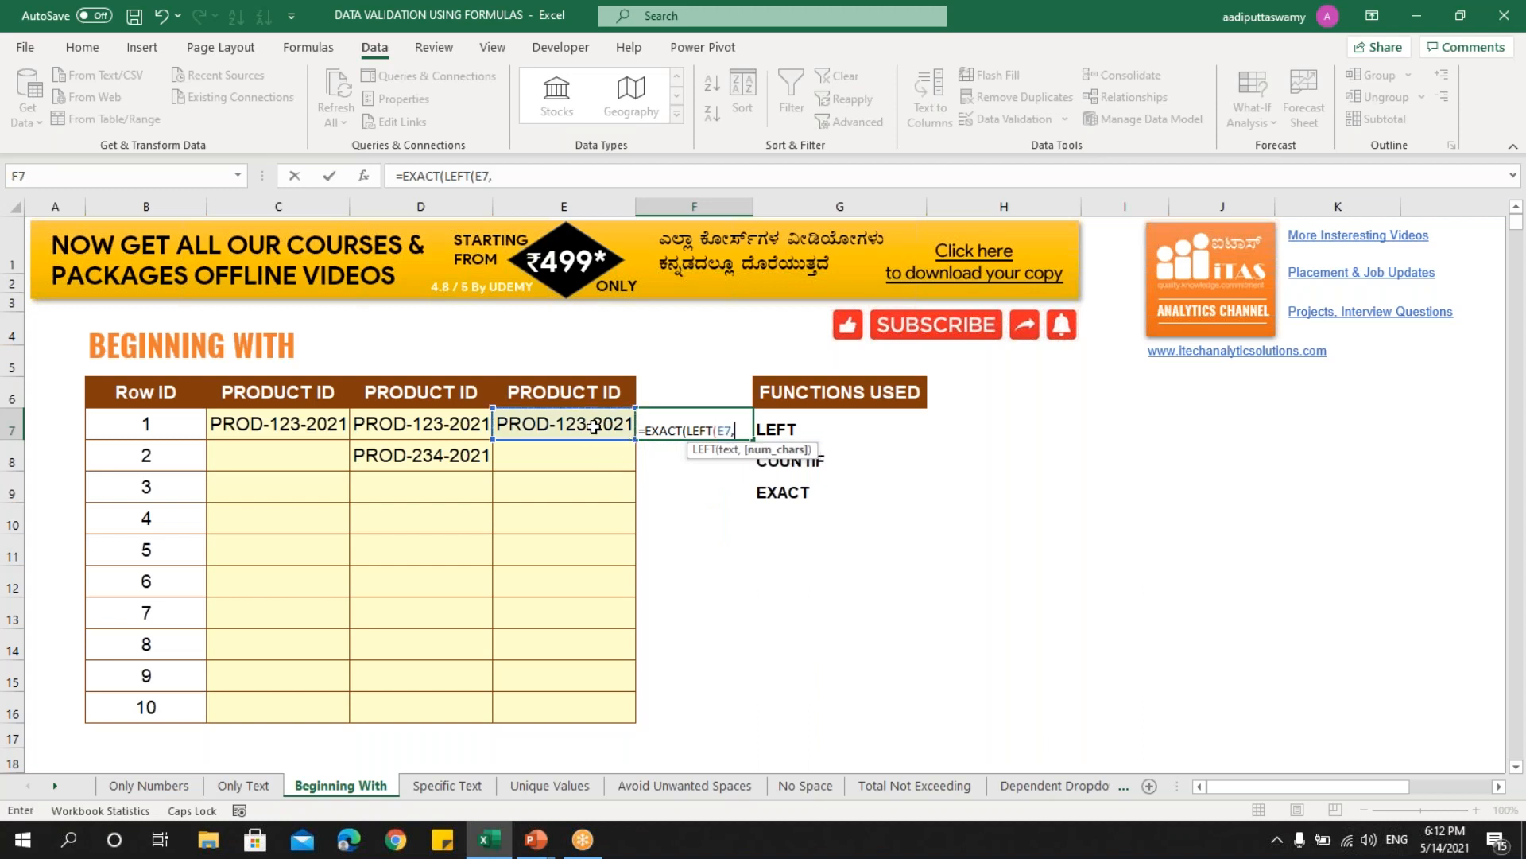
{"action": "type", "text": "4),"}
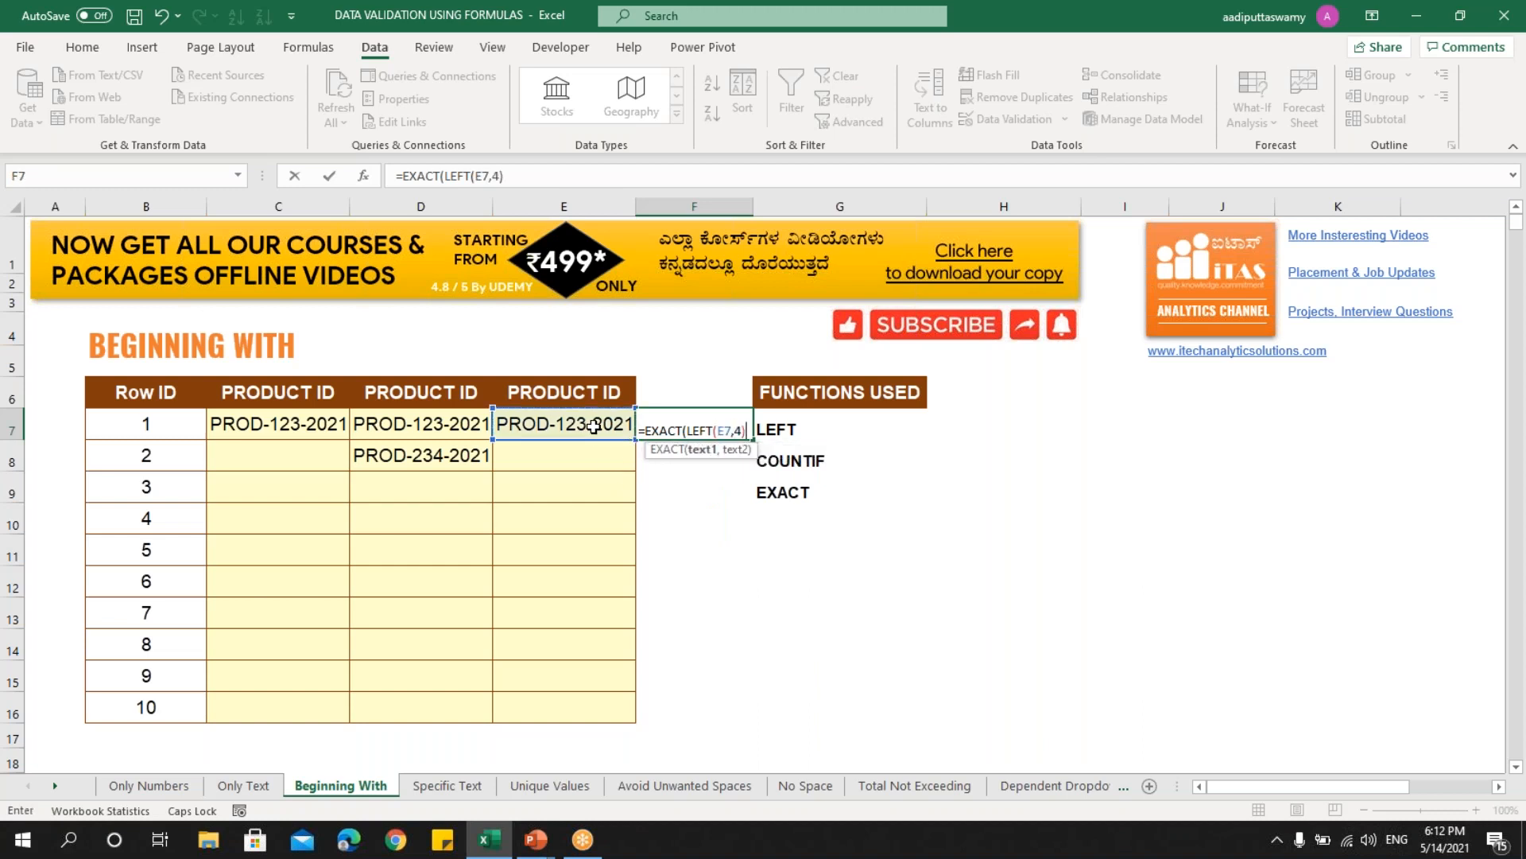
{"action": "type", "text": "\"PROD"}
{"action": "type", "text": ")"}
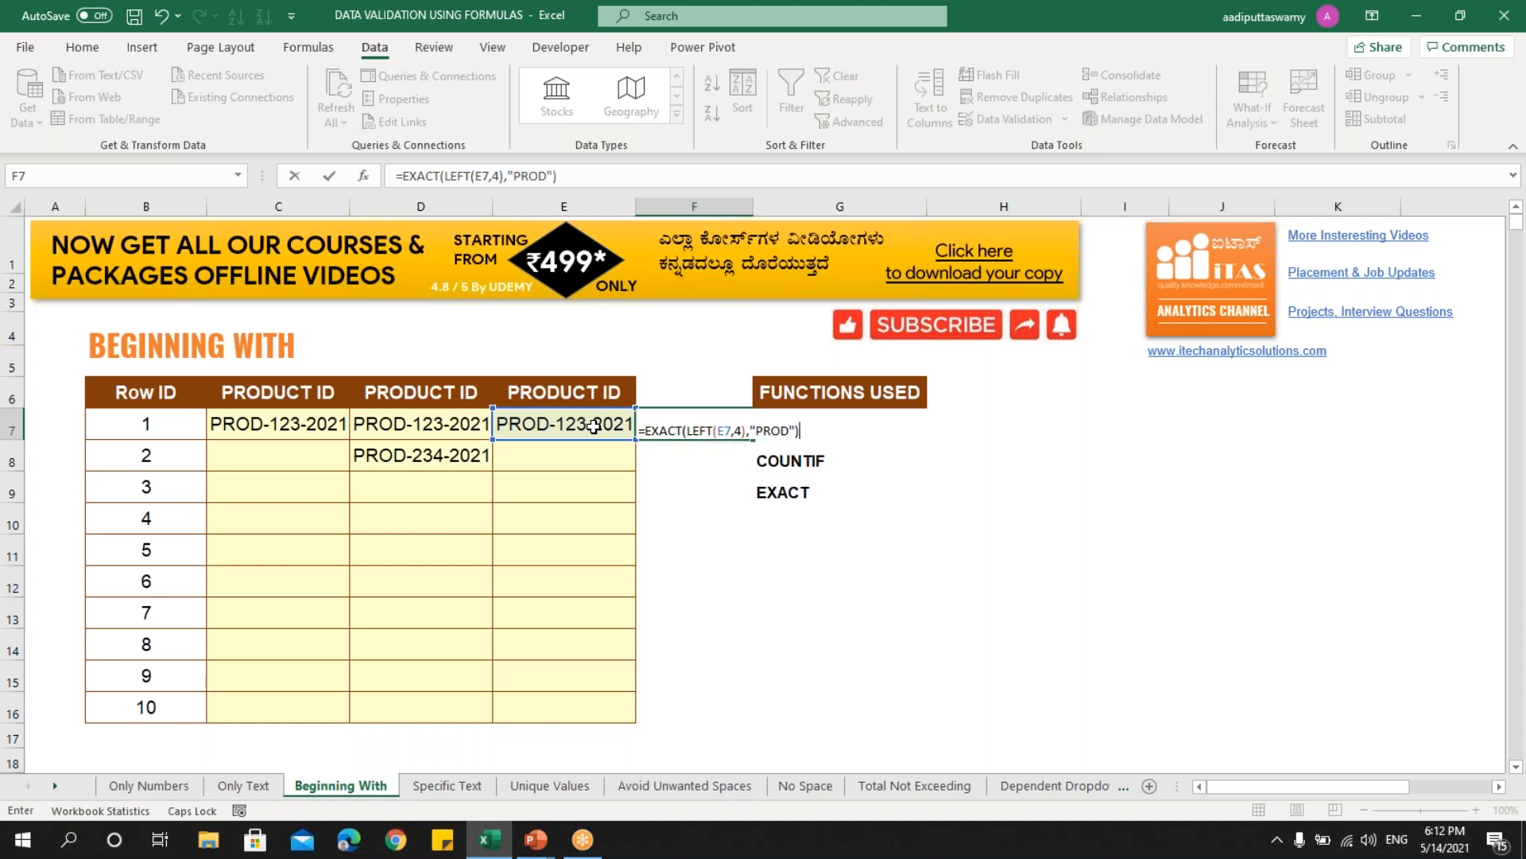
{"action": "key", "text": "Return"}
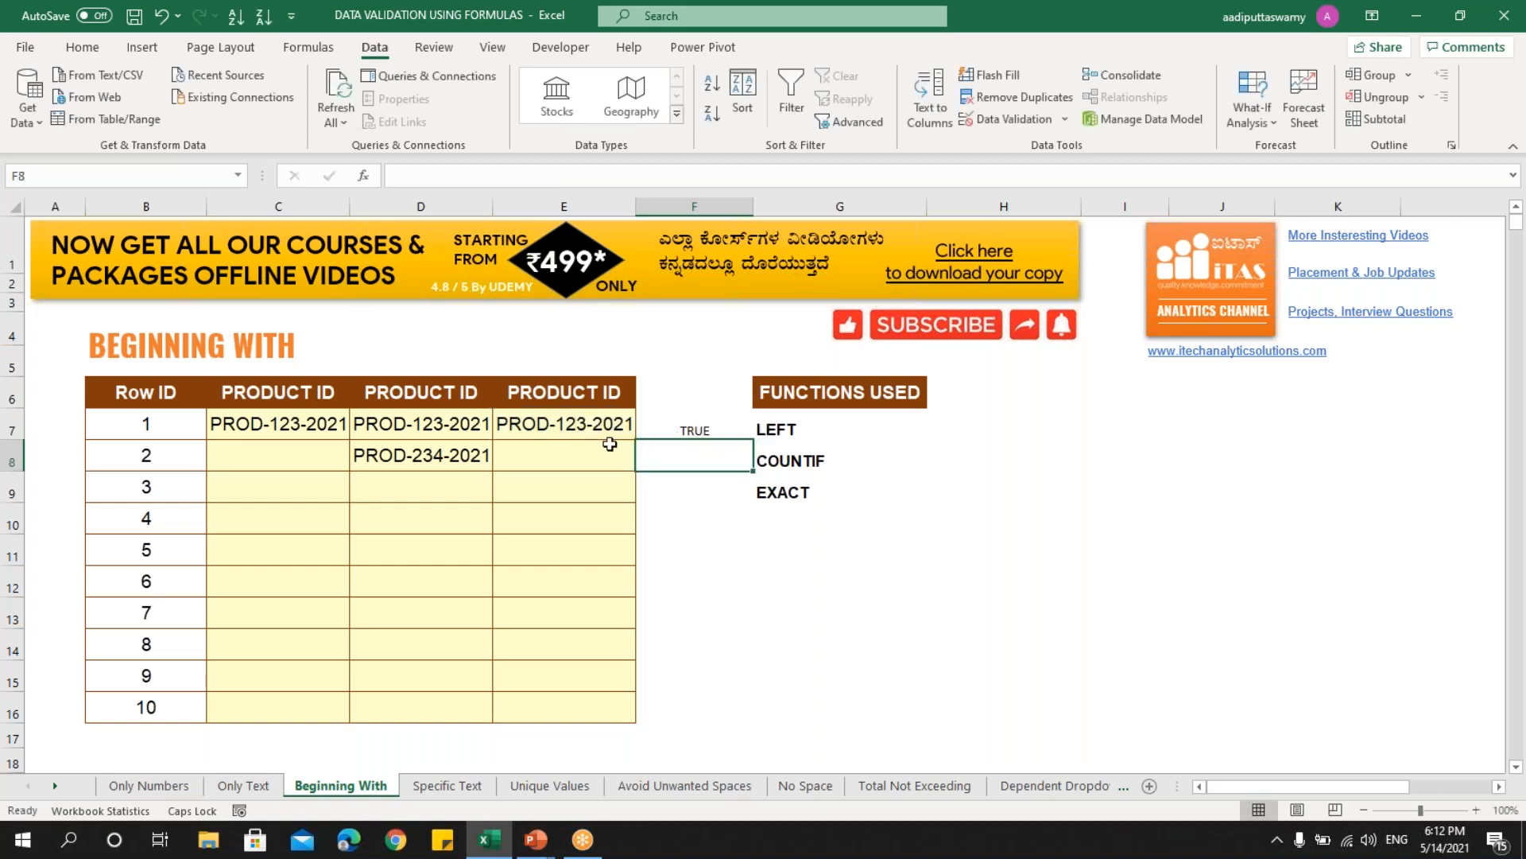
- Review F7's EXACT formula, then enter PROD-123-2021 in C8 using AutoComplete
{"action": "double_click", "coordinate": [682, 430]}
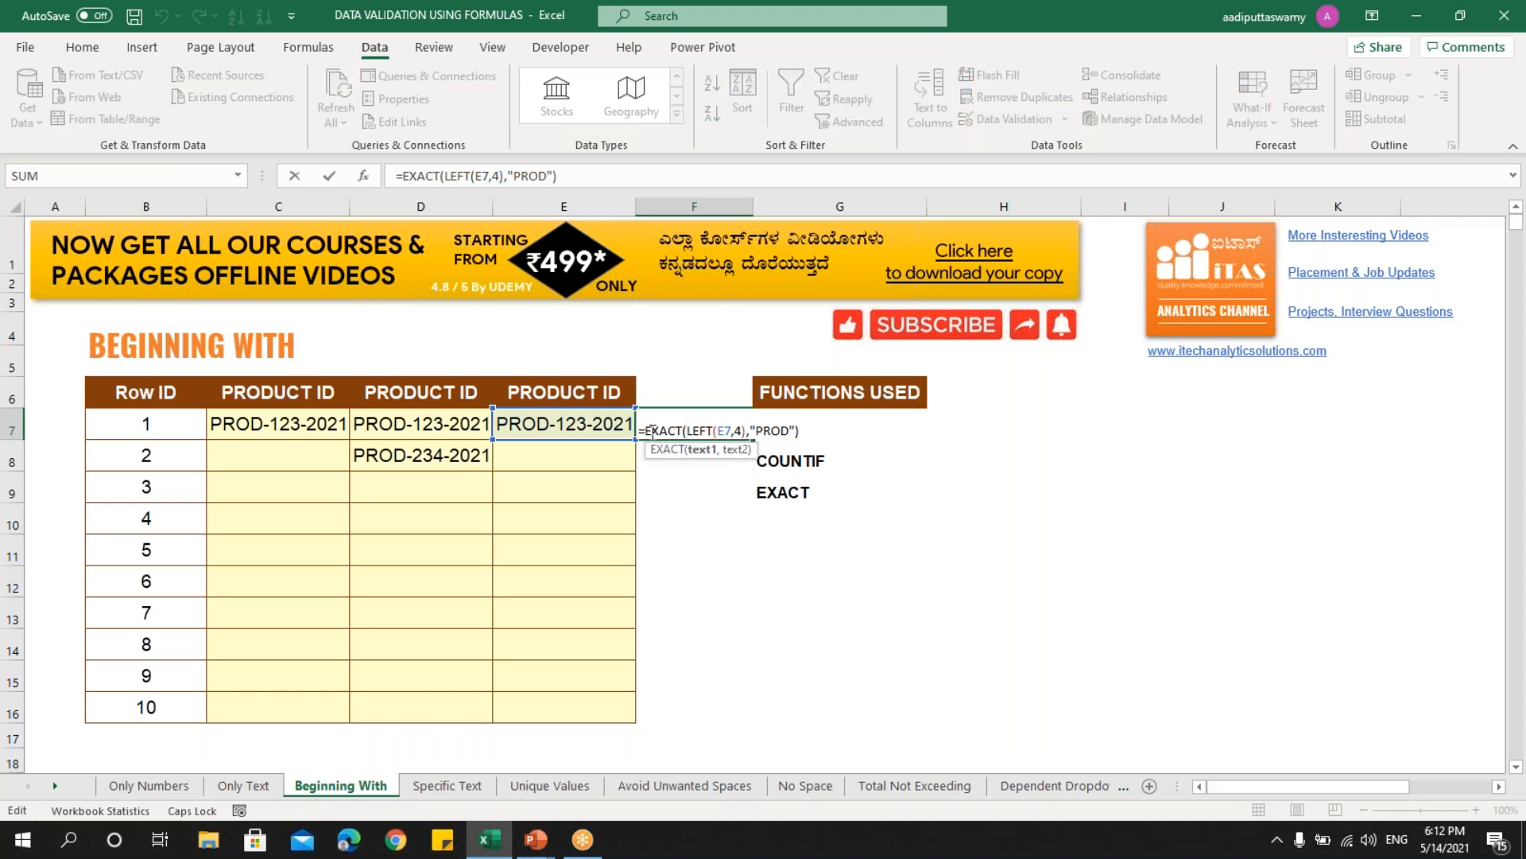
{"action": "double_click", "coordinate": [650, 430]}
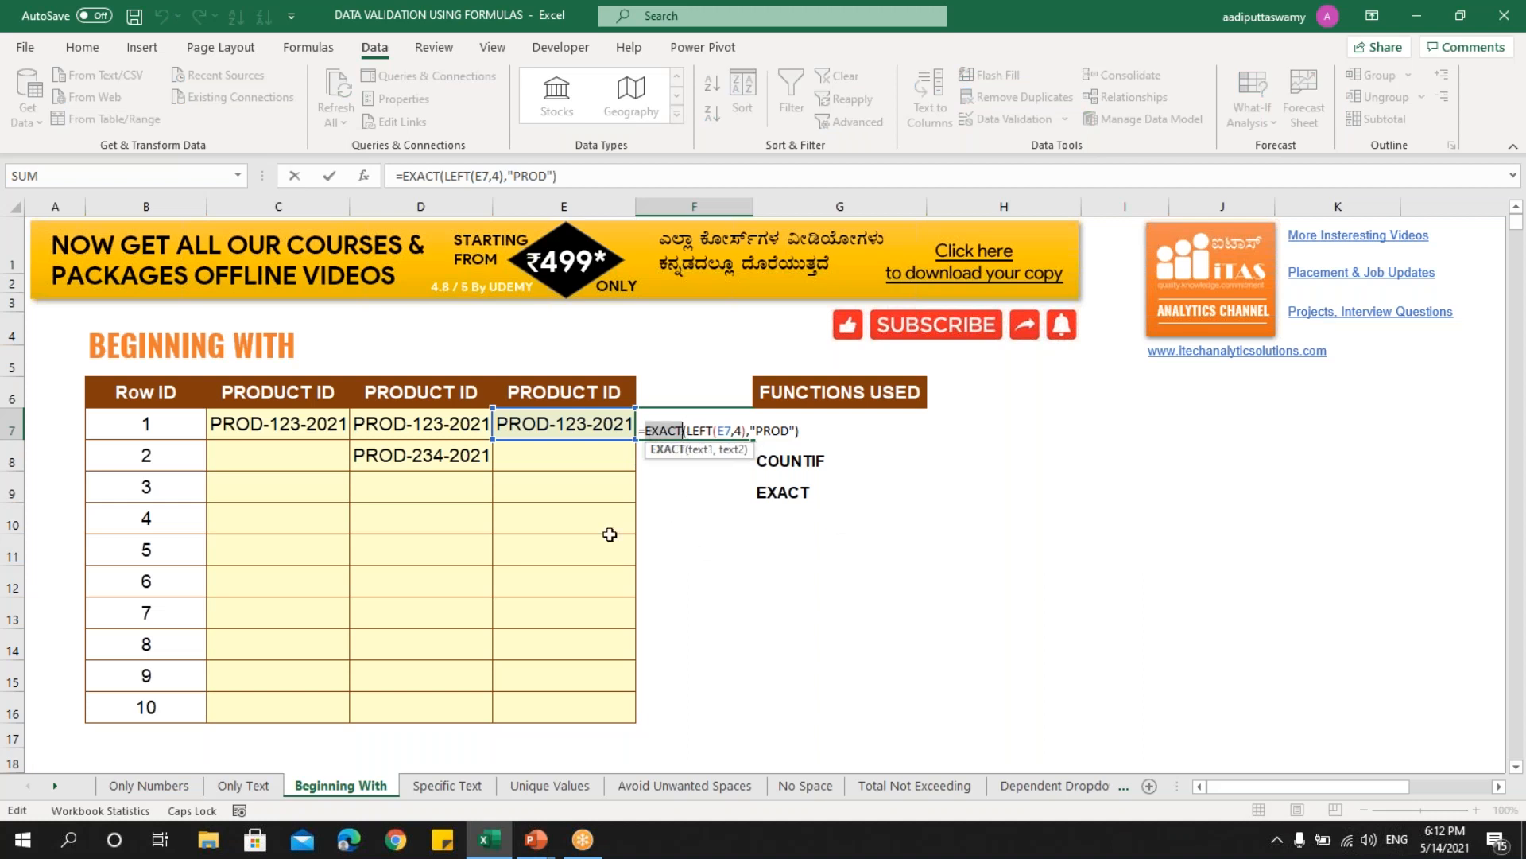
{"action": "key", "text": "Escape"}
{"action": "left_click", "coordinate": [283, 469]}
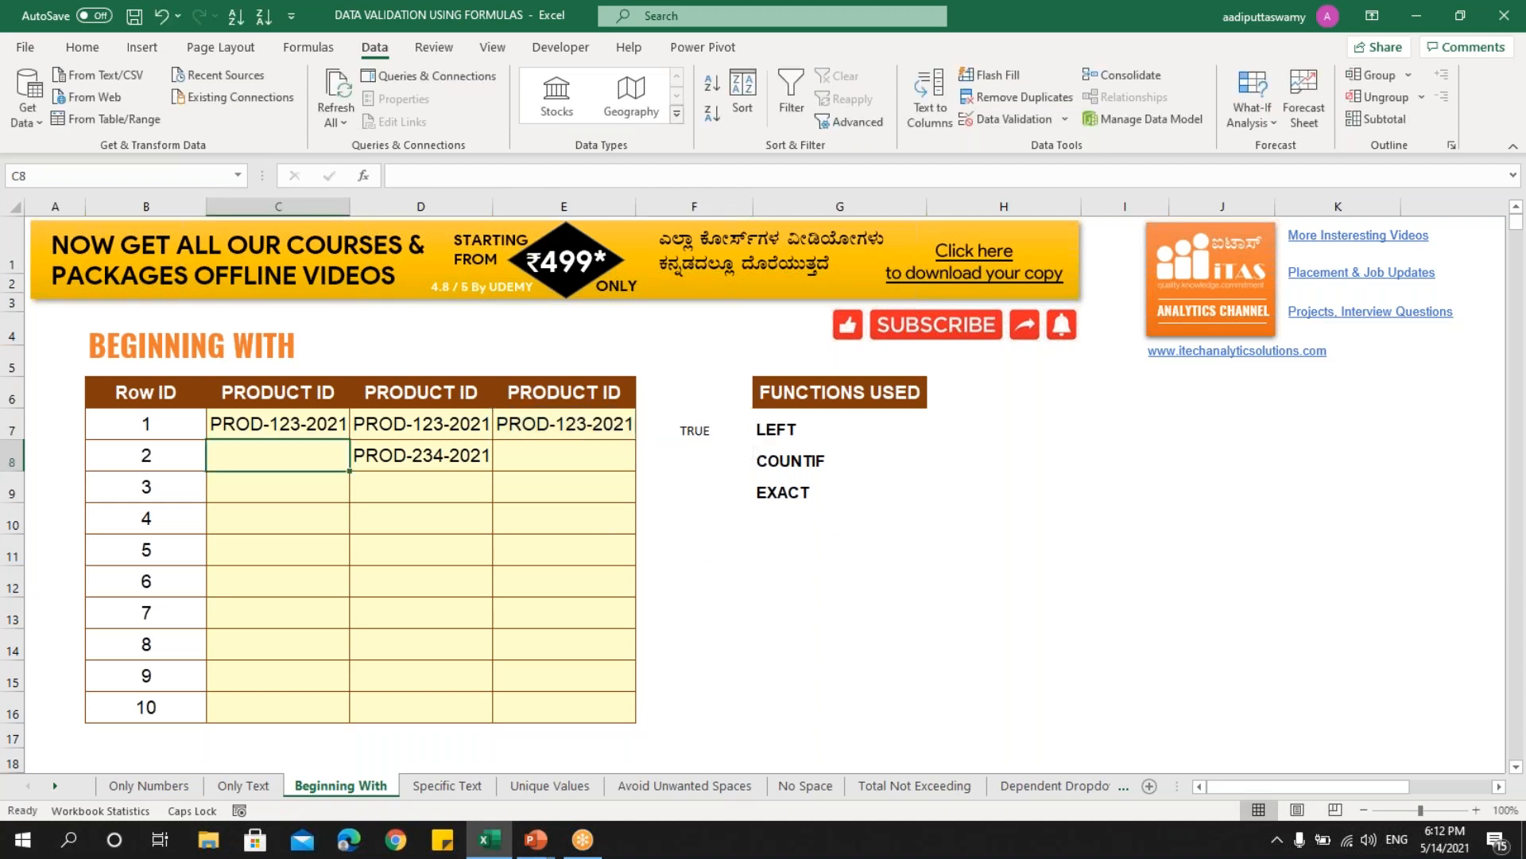
{"action": "type", "text": "prod-"}
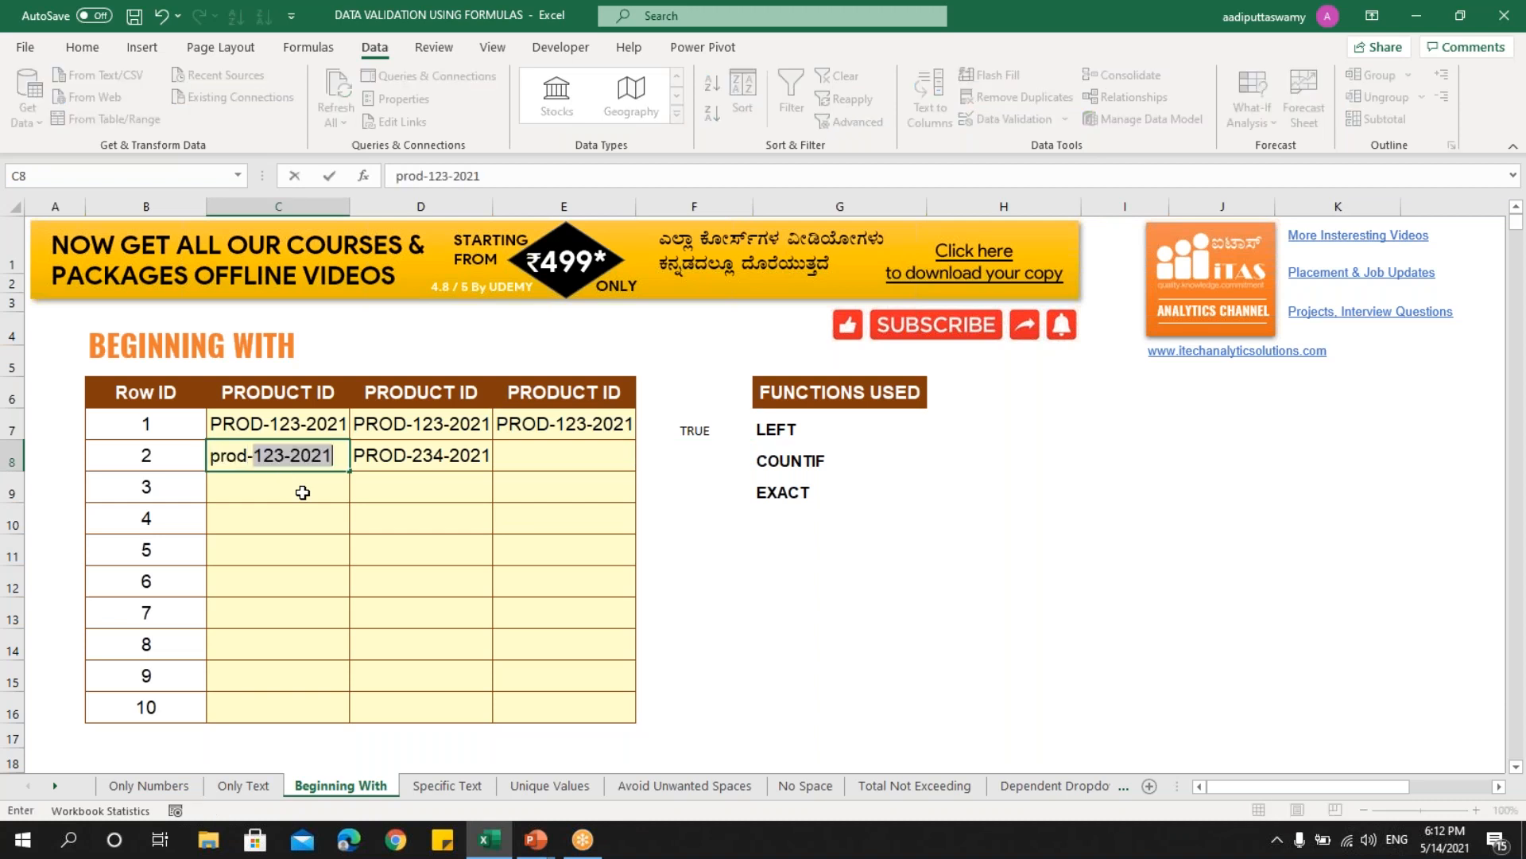
{"action": "key", "text": "Return"}
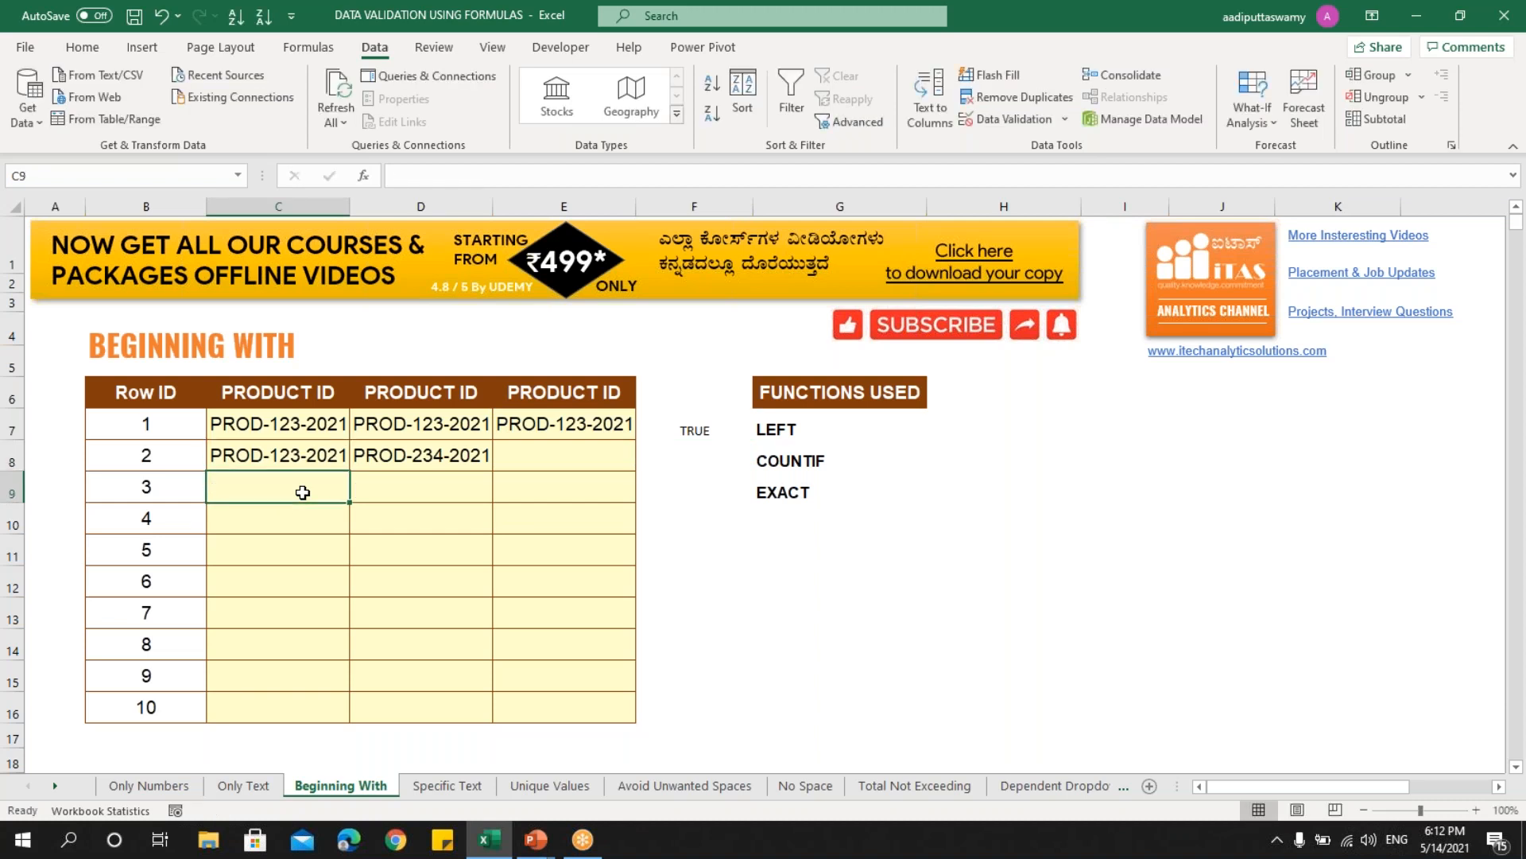
{"action": "key", "text": "Up"}
- Enter lowercase prod-345-2021 in C9, which the LEFT-based rule accepts
{"action": "left_click", "coordinate": [303, 493]}
{"action": "type", "text": "prod-345"}
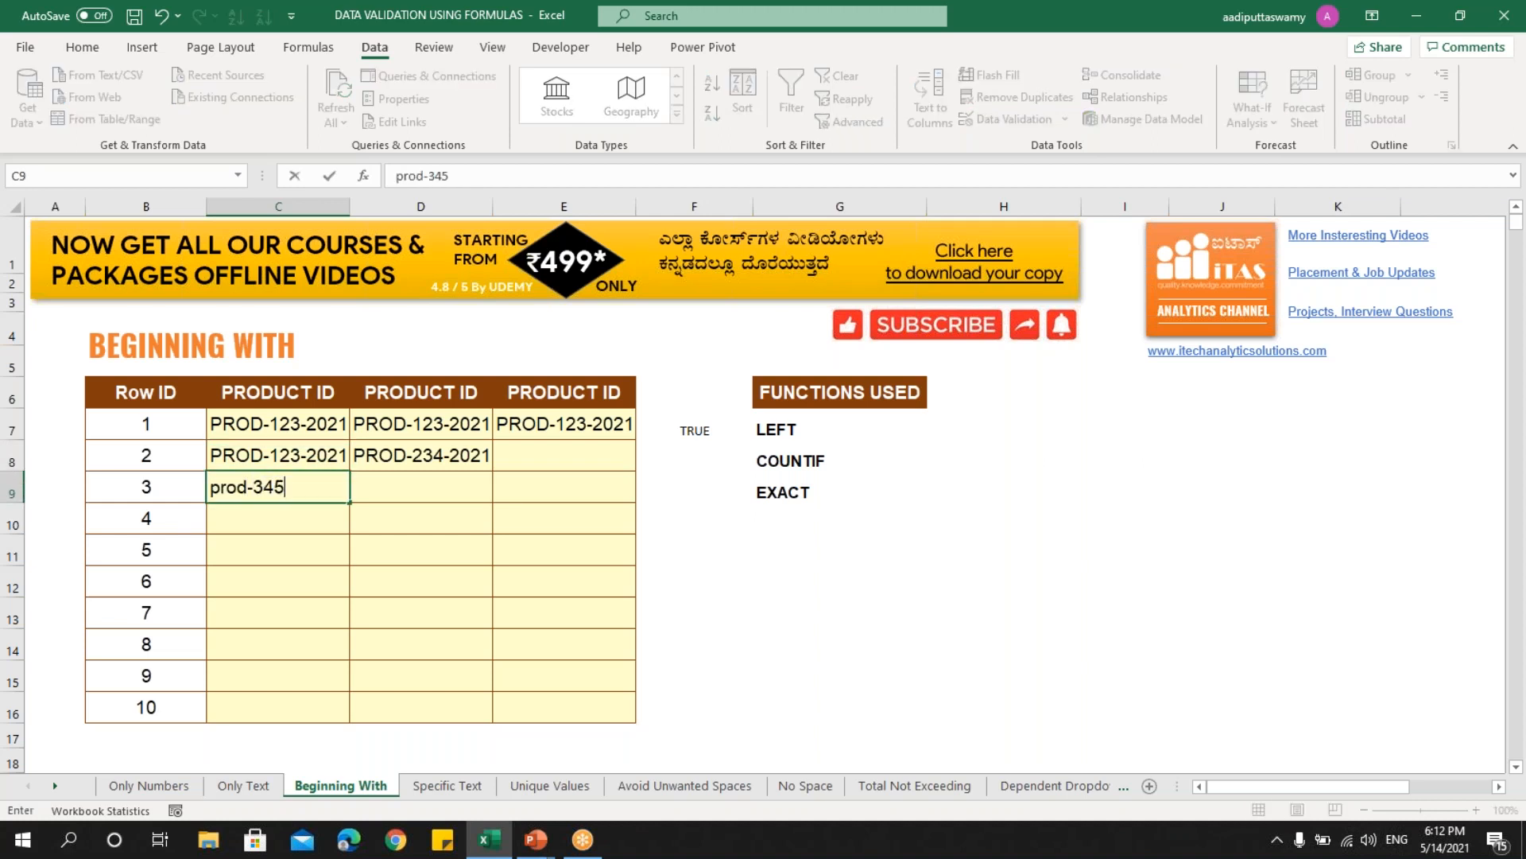
{"action": "type", "text": "-2021"}
{"action": "key", "text": "Return"}
{"action": "key", "text": "Up"}
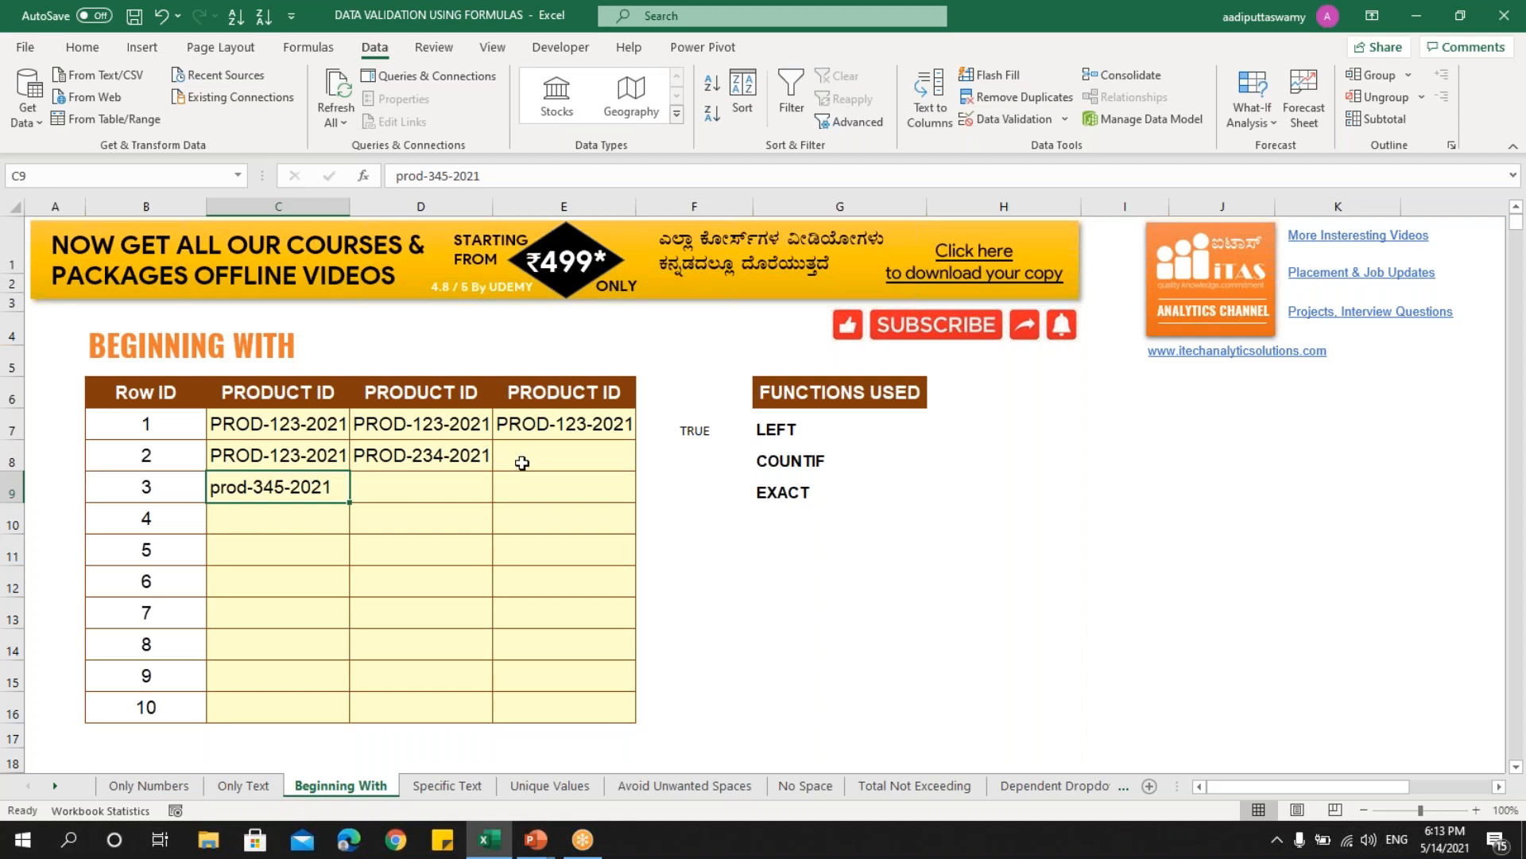
{"action": "left_click", "coordinate": [577, 426]}
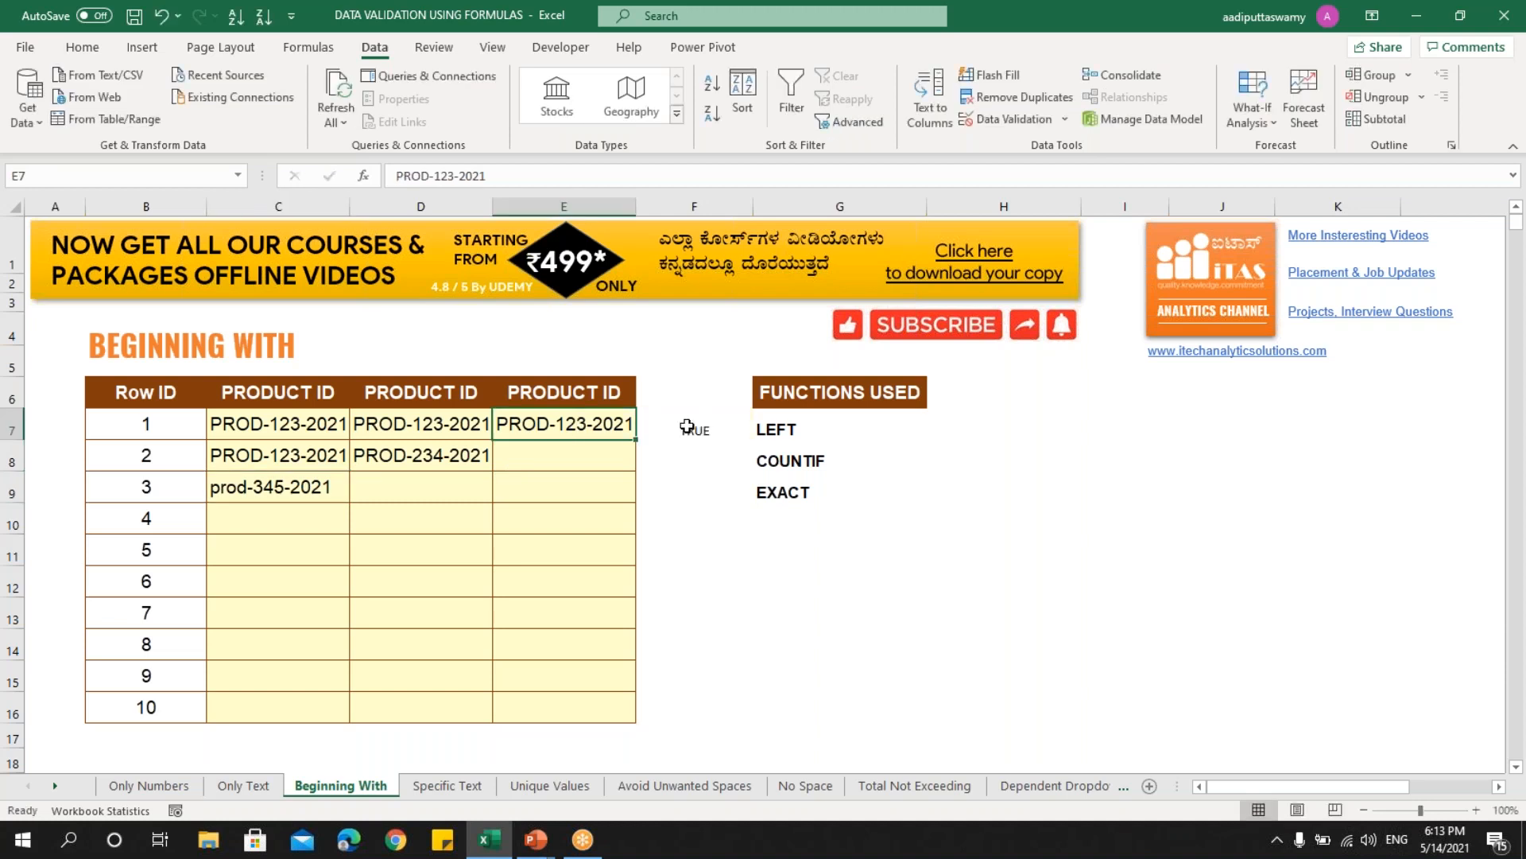
- Copy F7's EXACT formula and select the third Product ID column E7:E16
{"action": "double_click", "coordinate": [689, 431]}
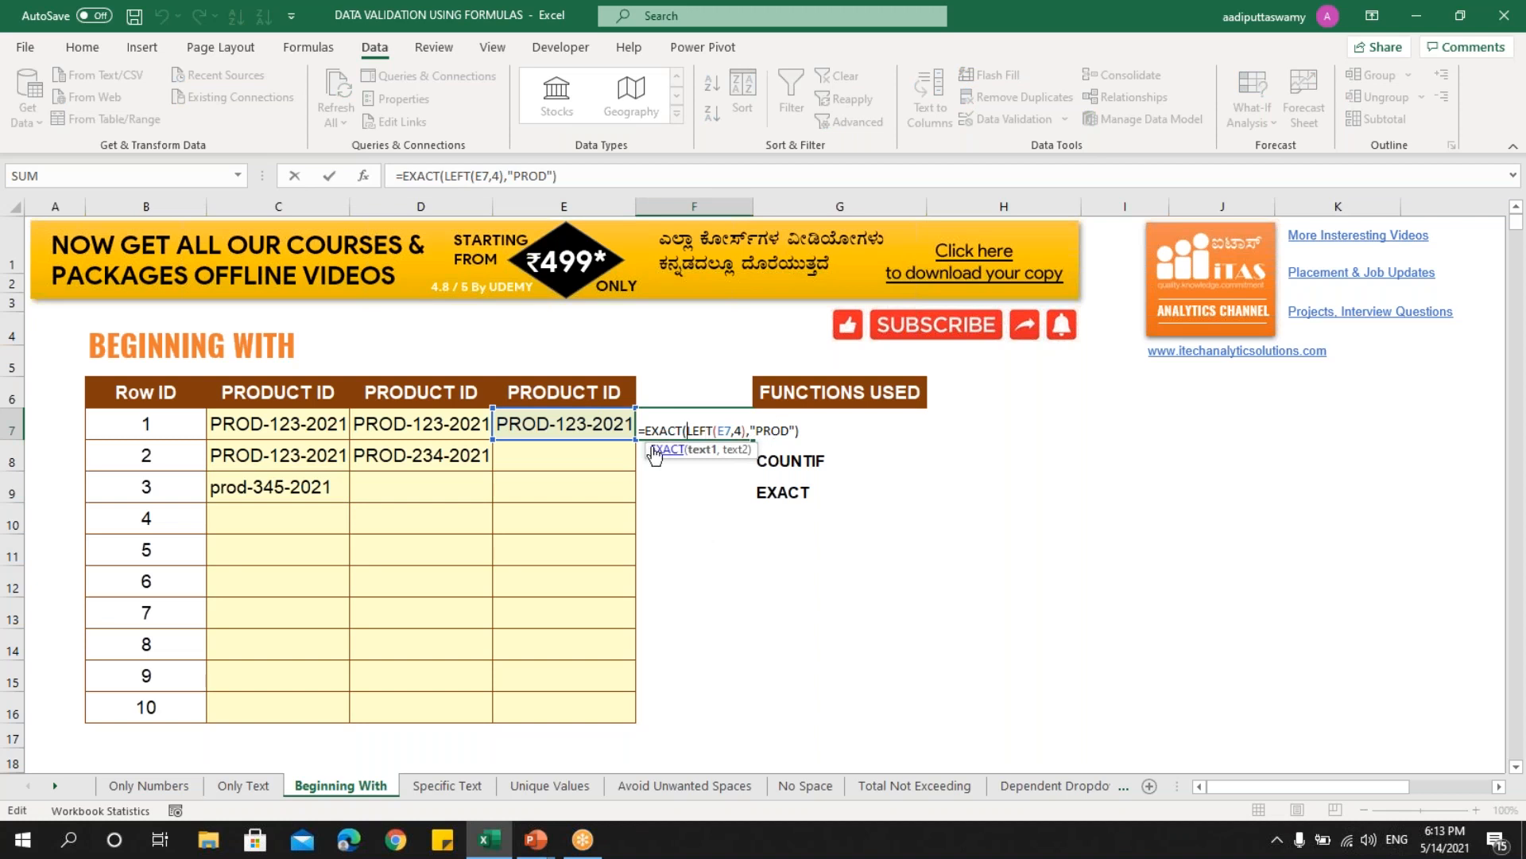
{"action": "left_click_drag", "start_coordinate": [641, 430], "coordinate": [837, 437]}
{"action": "key", "text": "ctrl+c"}
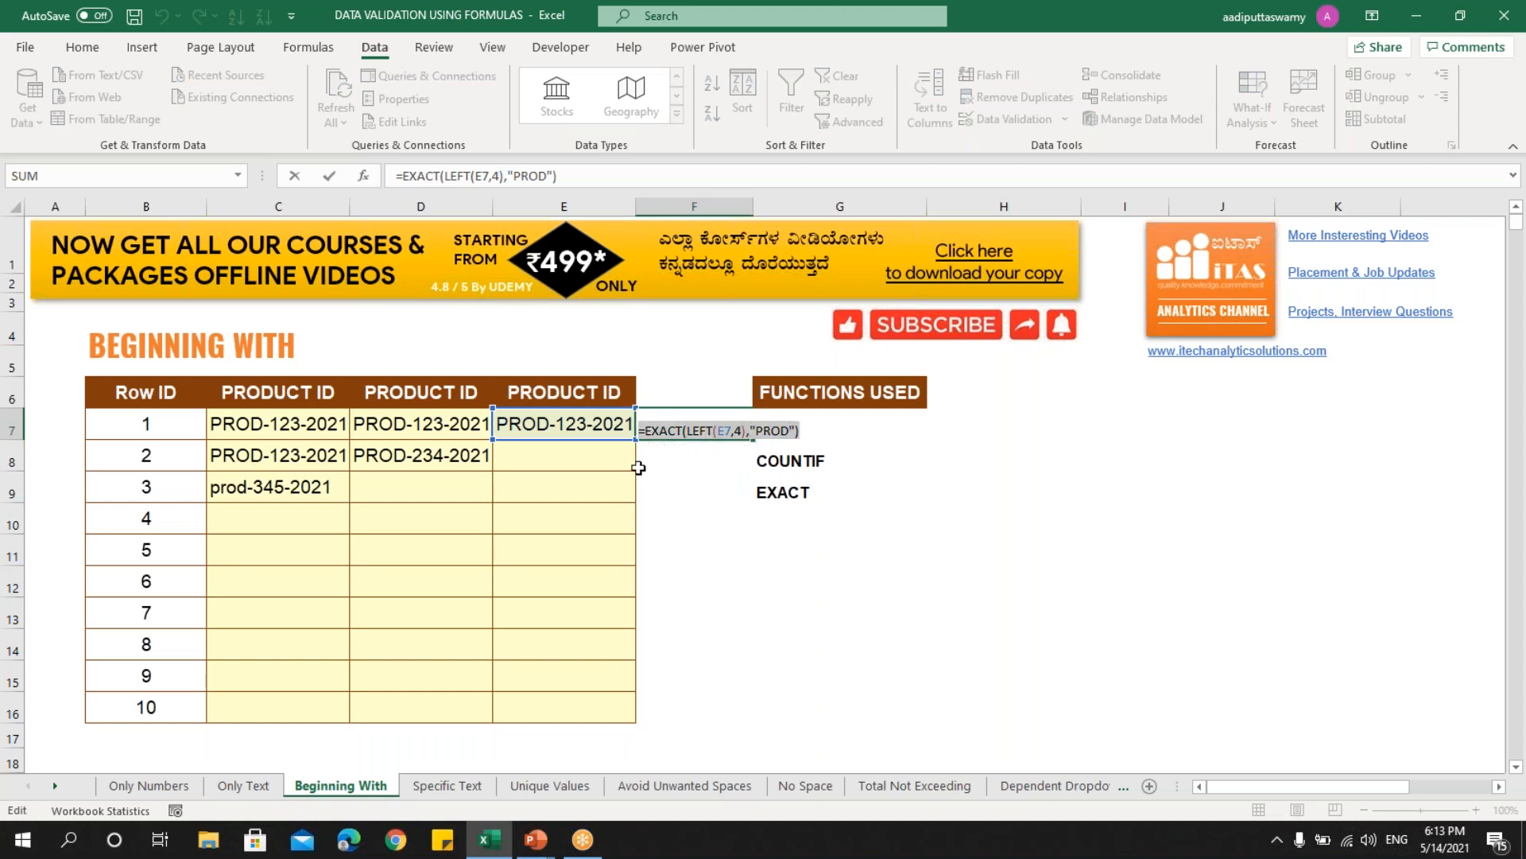
{"action": "key", "text": "Escape"}
{"action": "left_click_drag", "start_coordinate": [569, 424], "coordinate": [552, 704]}
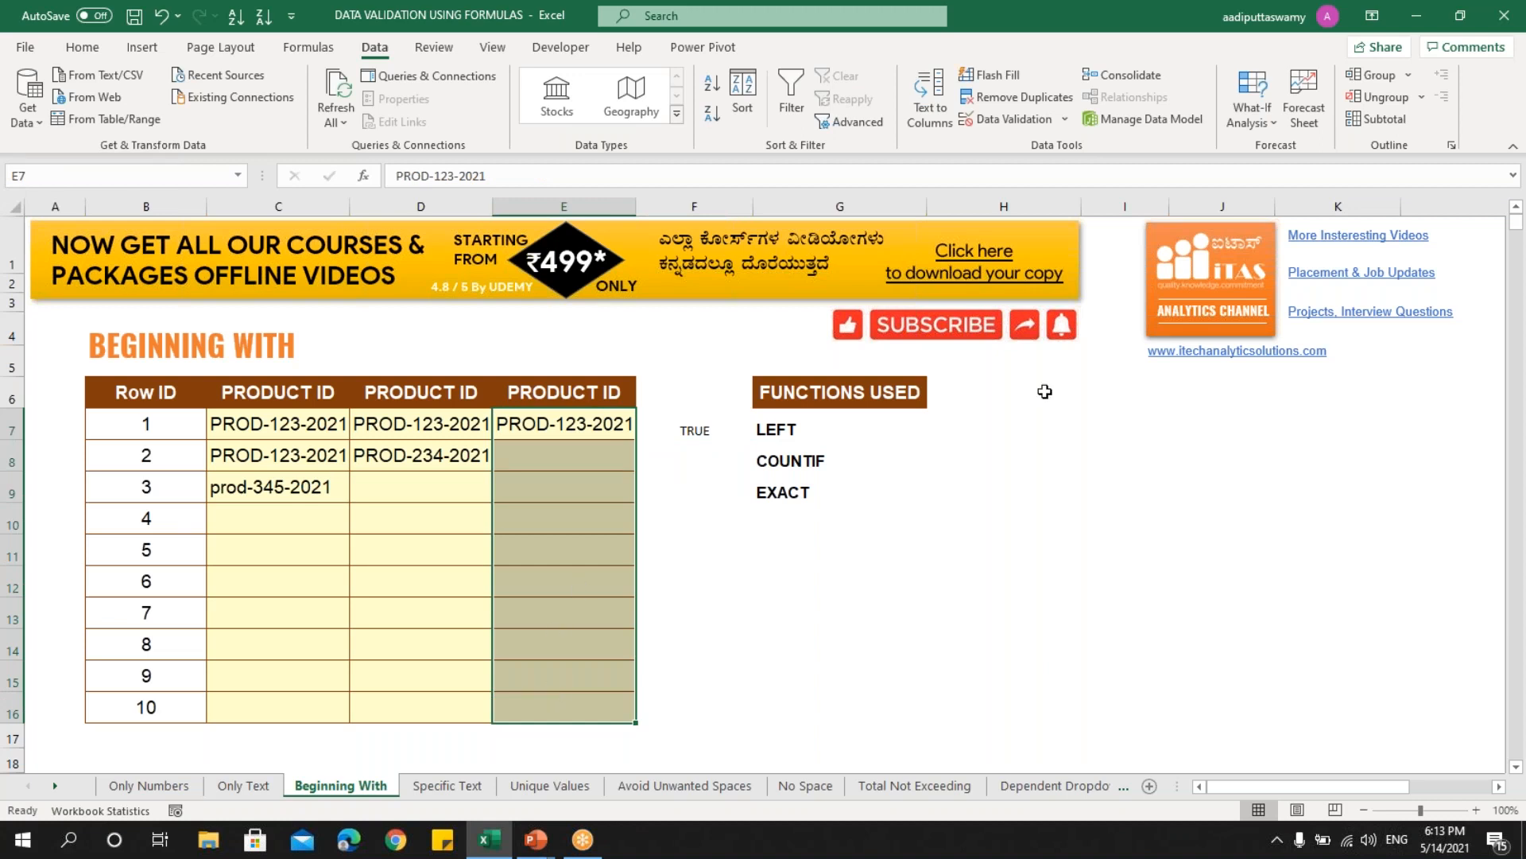
- Create a Custom data validation rule =EXACT(LEFT(E7,4),"PROD") for E7:E16
{"action": "left_click", "coordinate": [995, 122]}
{"action": "left_click", "coordinate": [879, 375]}
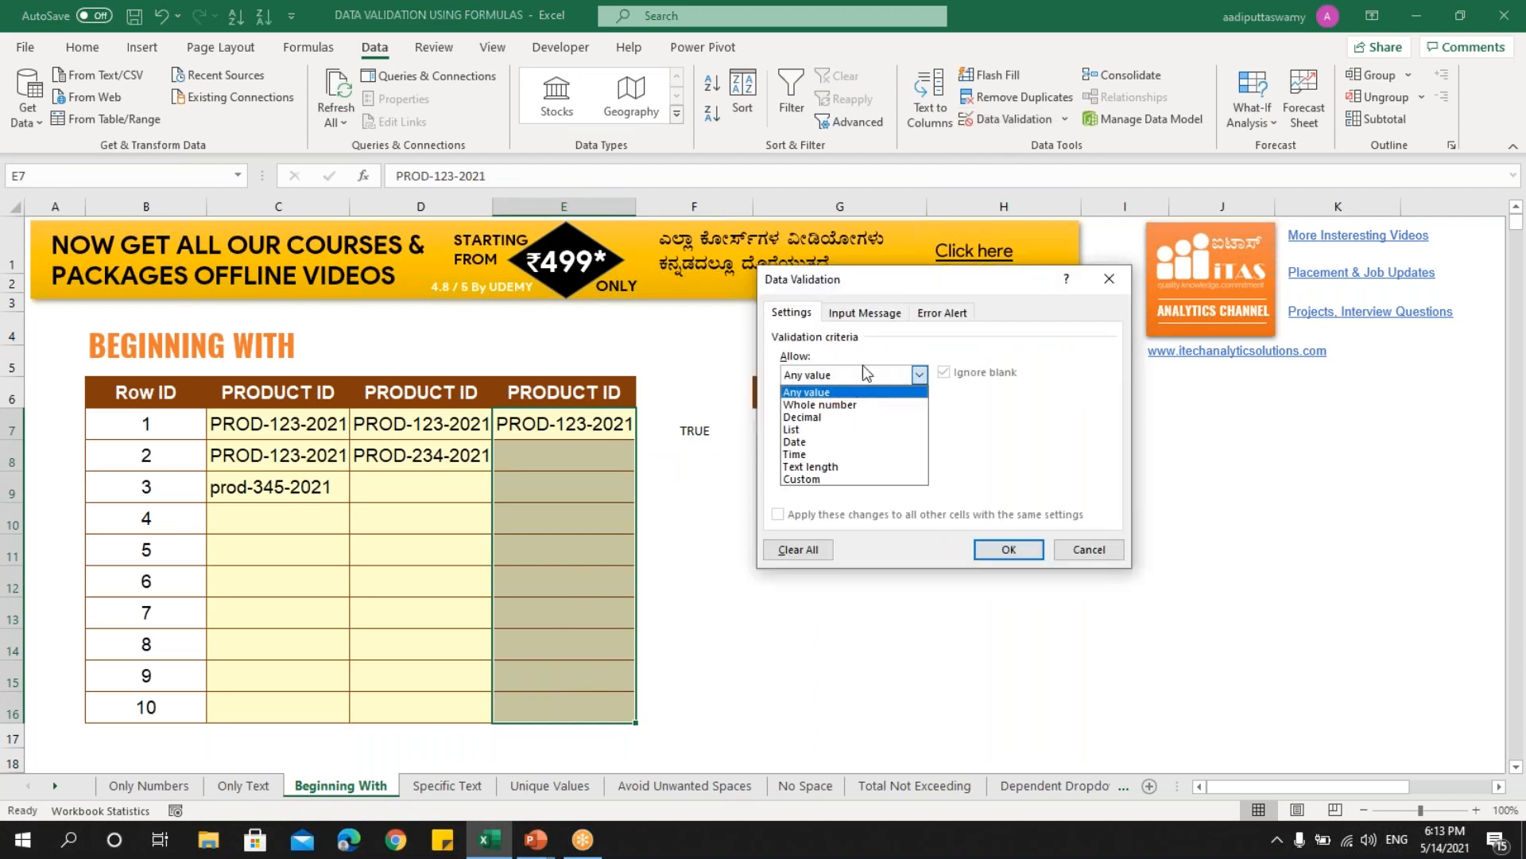
{"action": "left_click", "coordinate": [835, 479]}
{"action": "left_click", "coordinate": [848, 453]}
{"action": "type", "text": "="}
{"action": "key", "text": "ctrl+v"}
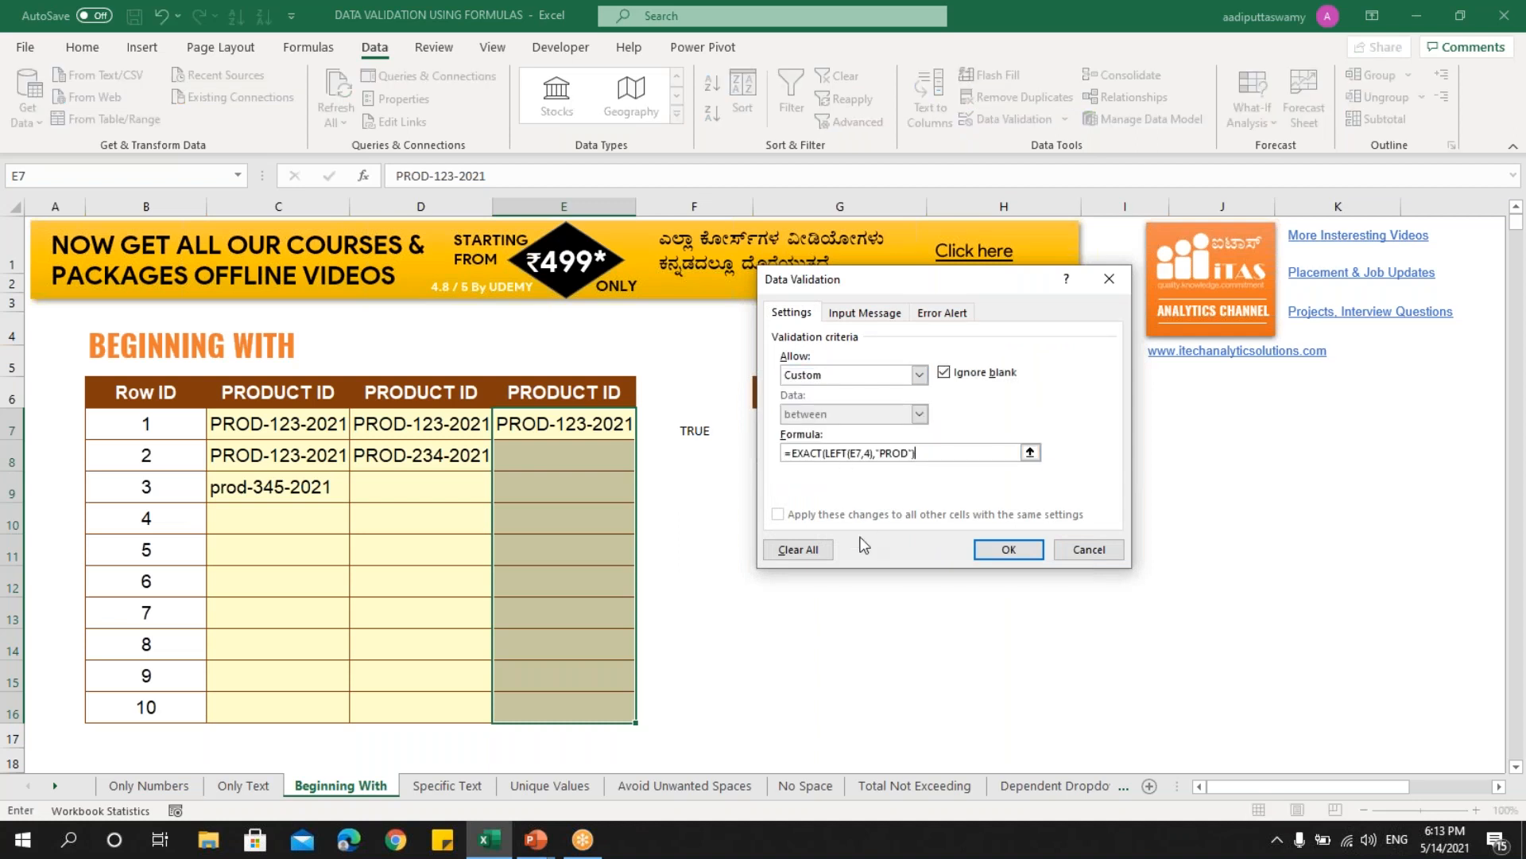
{"action": "left_click", "coordinate": [1007, 549]}
- Enter uppercase PROD-345-2021 in E8, which the rule accepts
{"action": "left_click", "coordinate": [564, 455]}
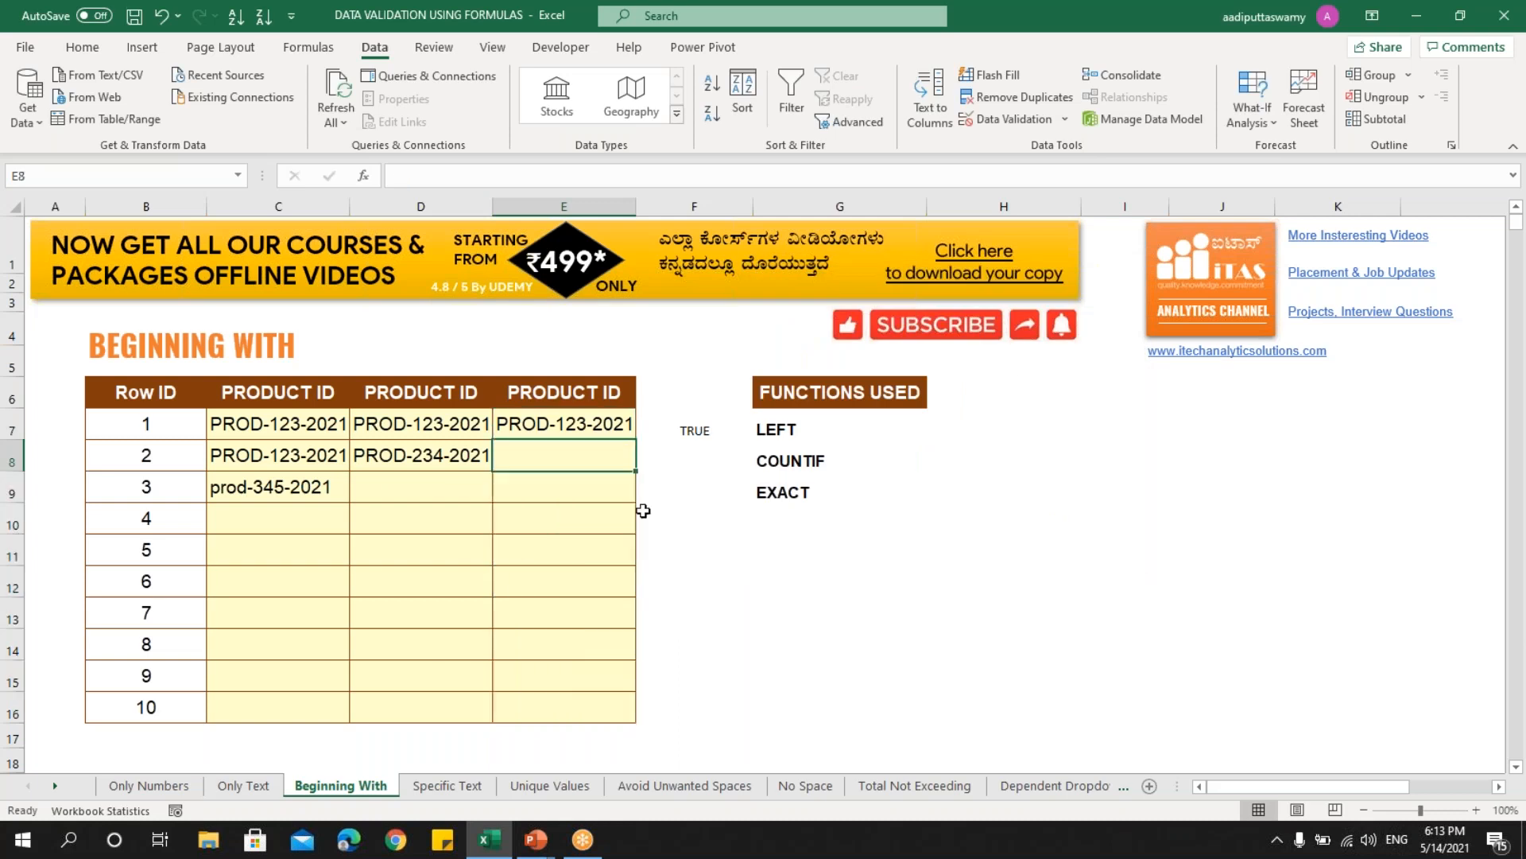
{"action": "type", "text": "prod"}
{"action": "key", "text": "BackSpace"}
{"action": "key", "text": "BackSpace"}
{"action": "key", "text": "BackSpace"}
{"action": "key", "text": "BackSpace"}
{"action": "key", "text": "Caps_Lock"}
{"action": "type", "text": "PROD-34"}
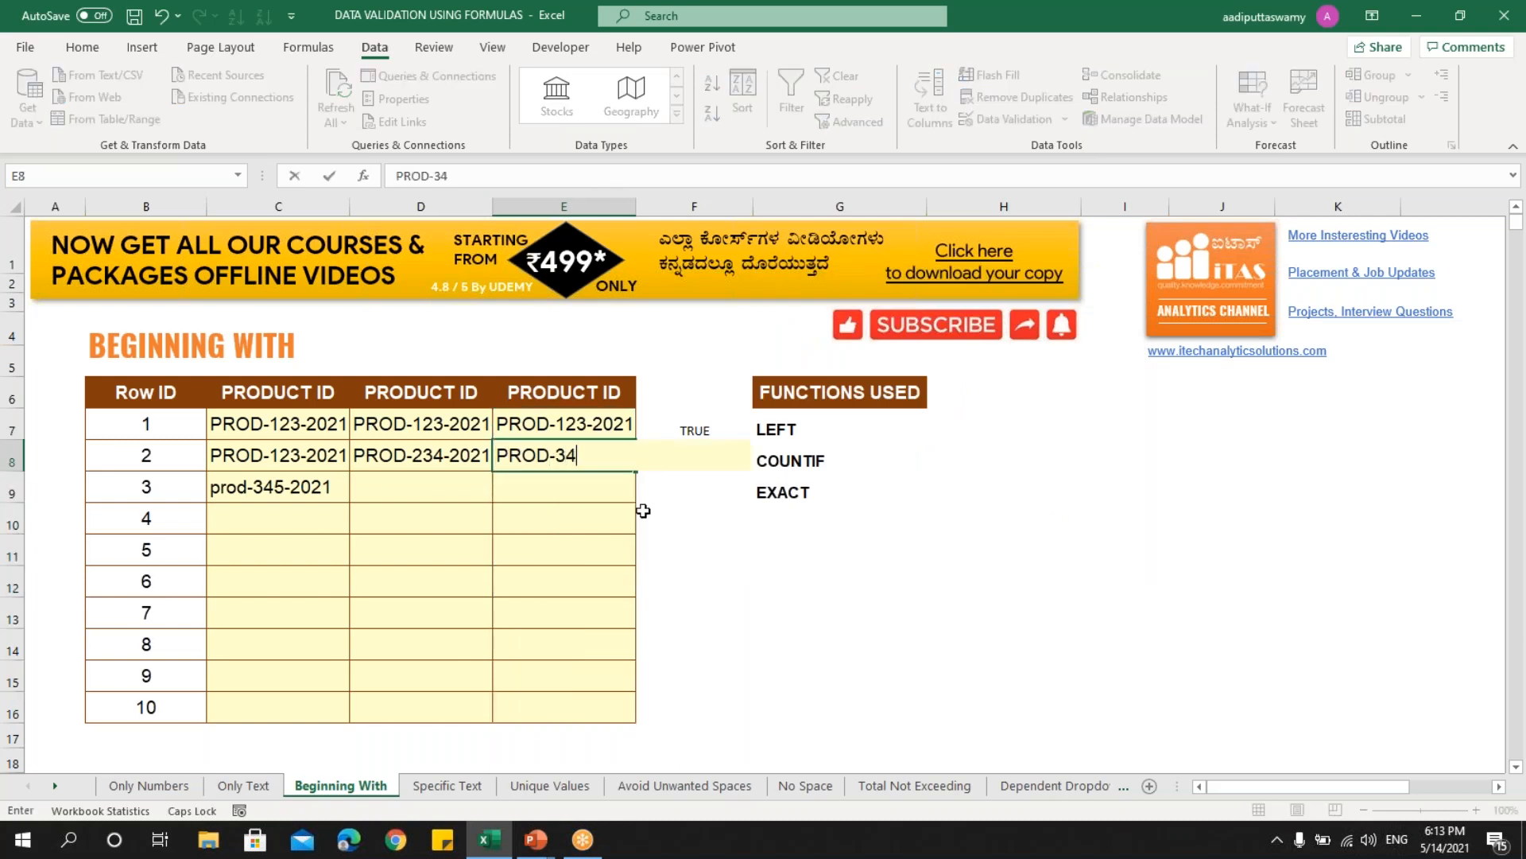
{"action": "type", "text": "5-2021"}
{"action": "key", "text": "Return"}
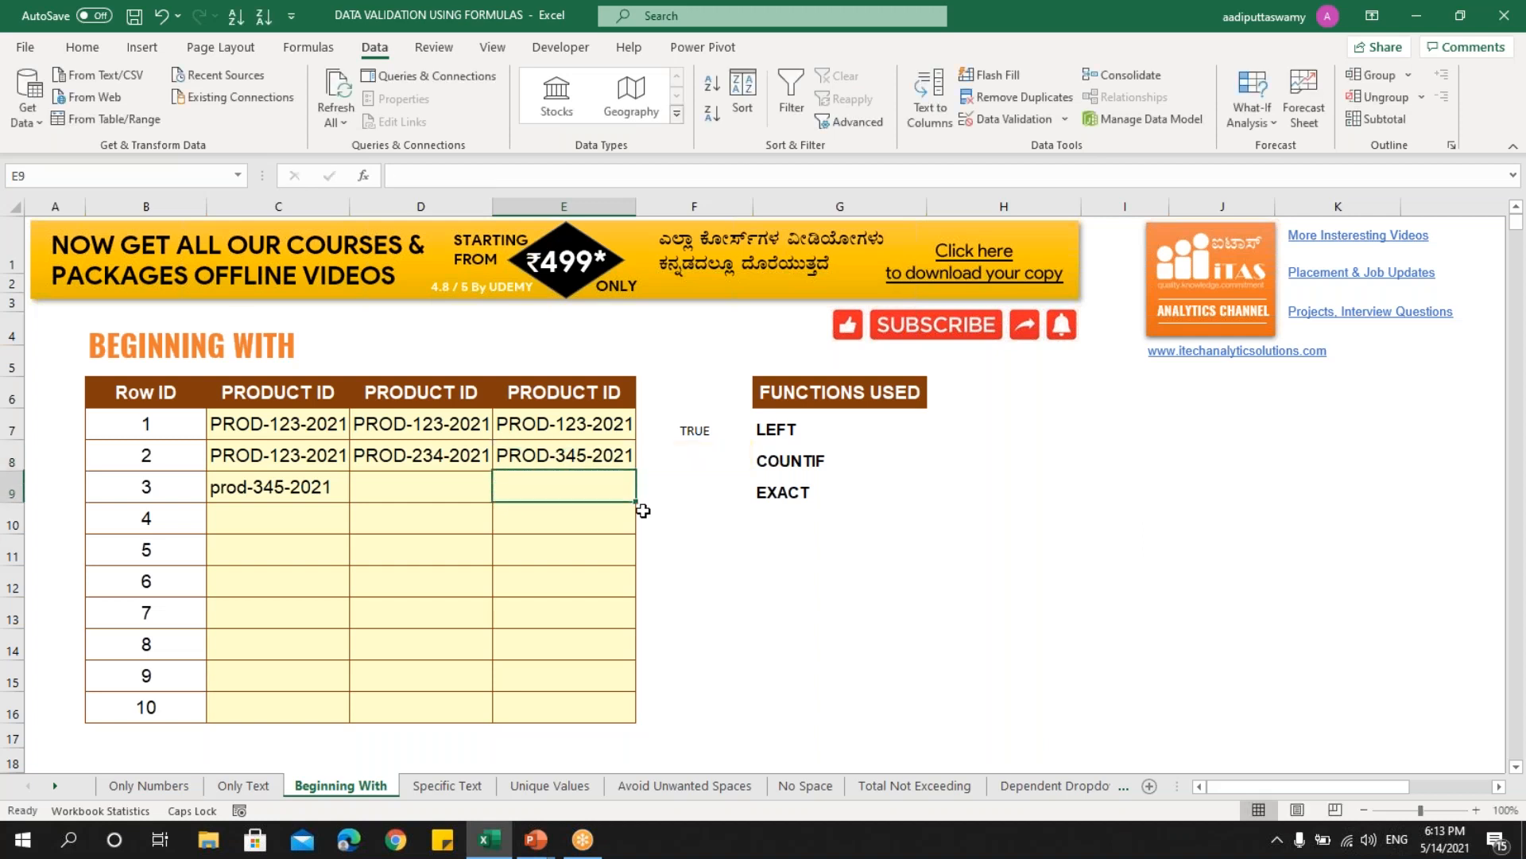
- Try lowercase prod-567-2021 in E9; it is rejected, leaving E9 empty
{"action": "key", "text": "Caps_Lock"}
{"action": "type", "text": "pro"}
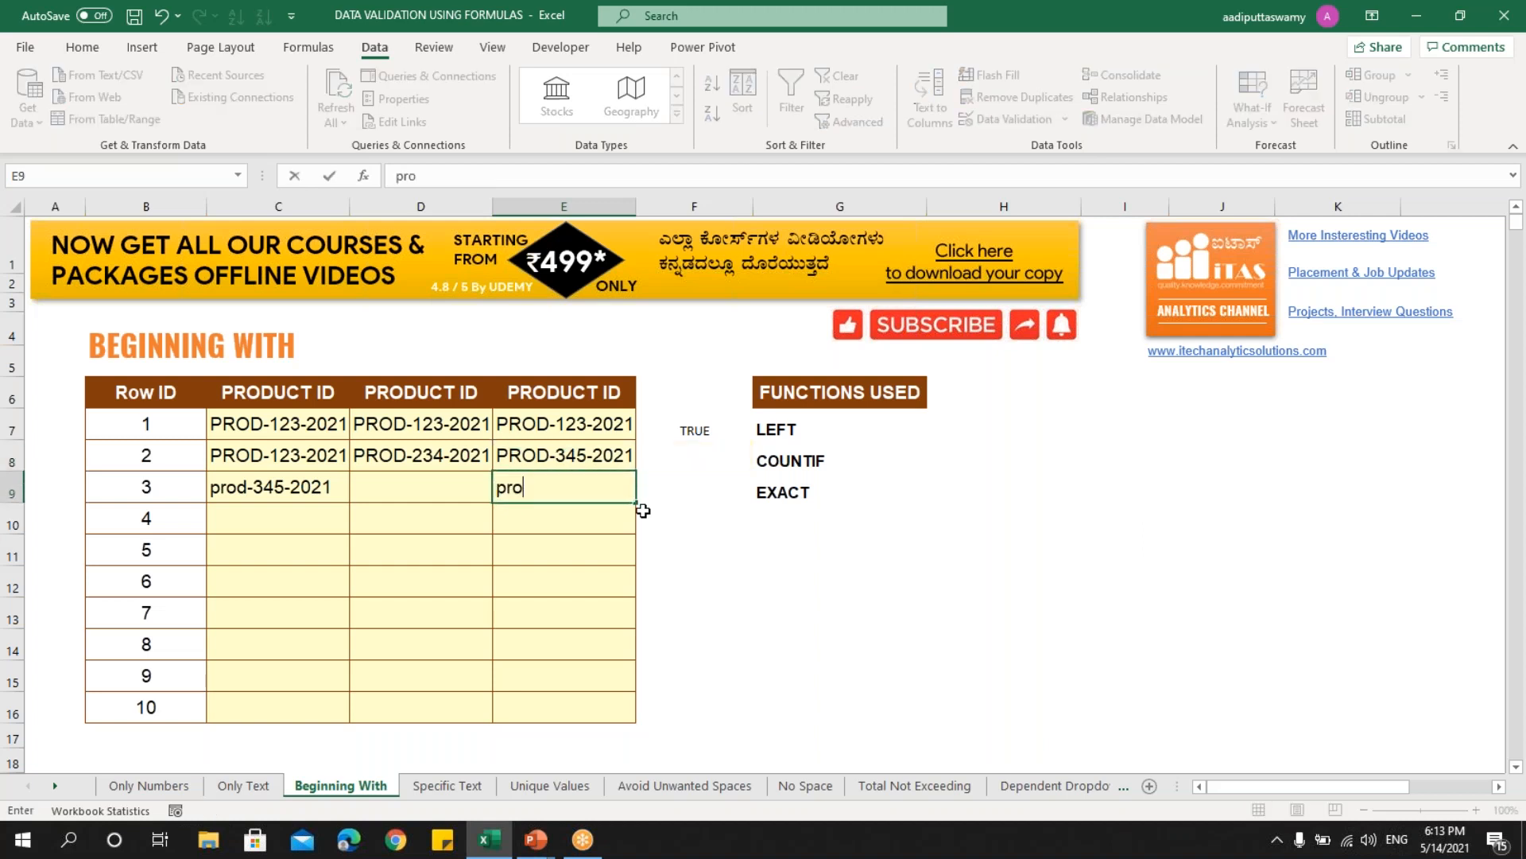
{"action": "type", "text": "d-567-2021"}
{"action": "key", "text": "Return"}
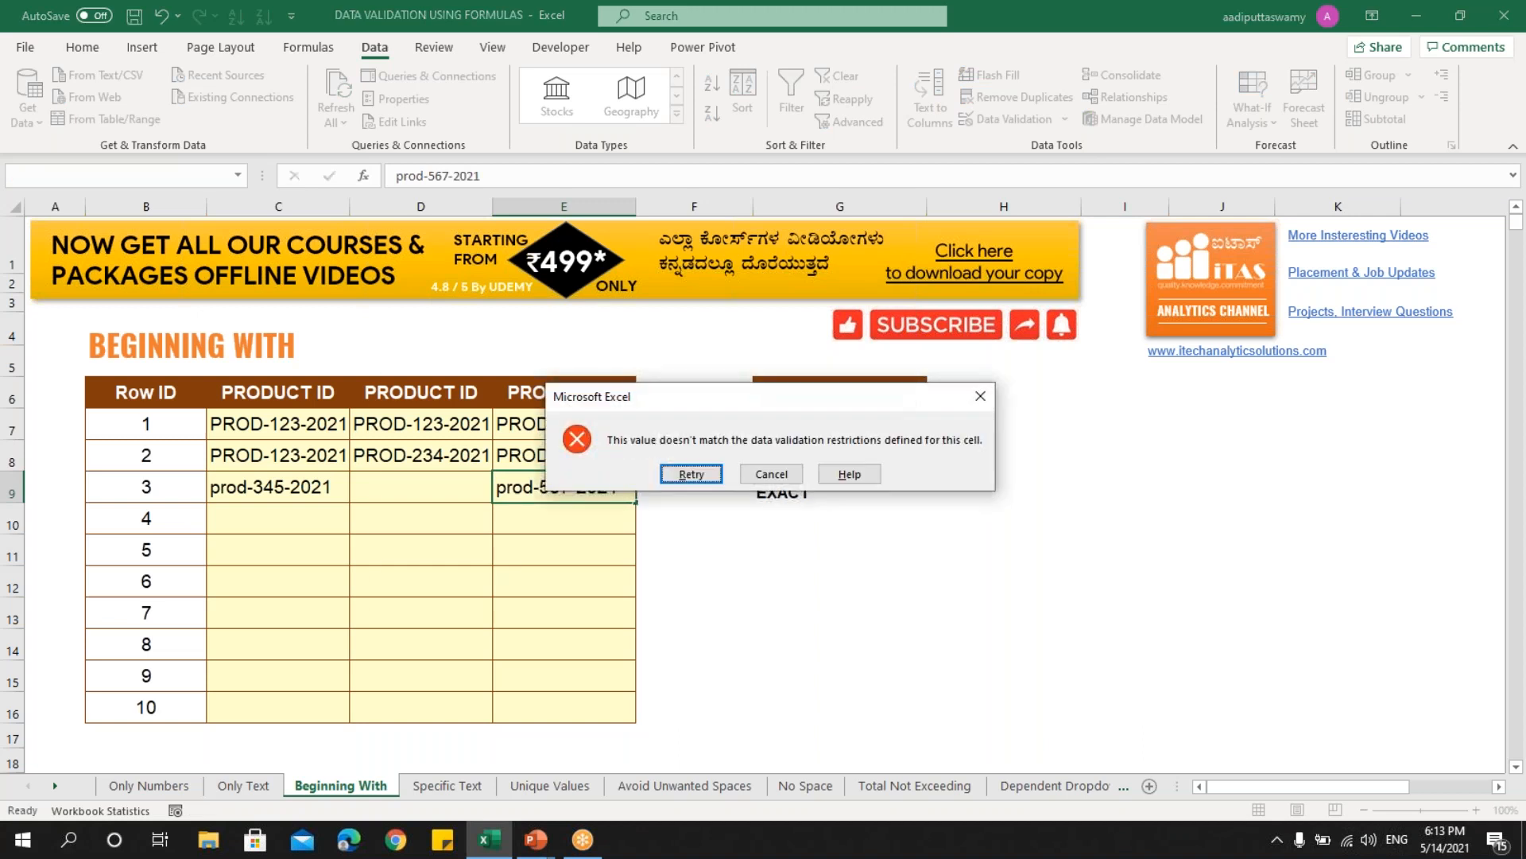
{"action": "key", "text": "Escape"}
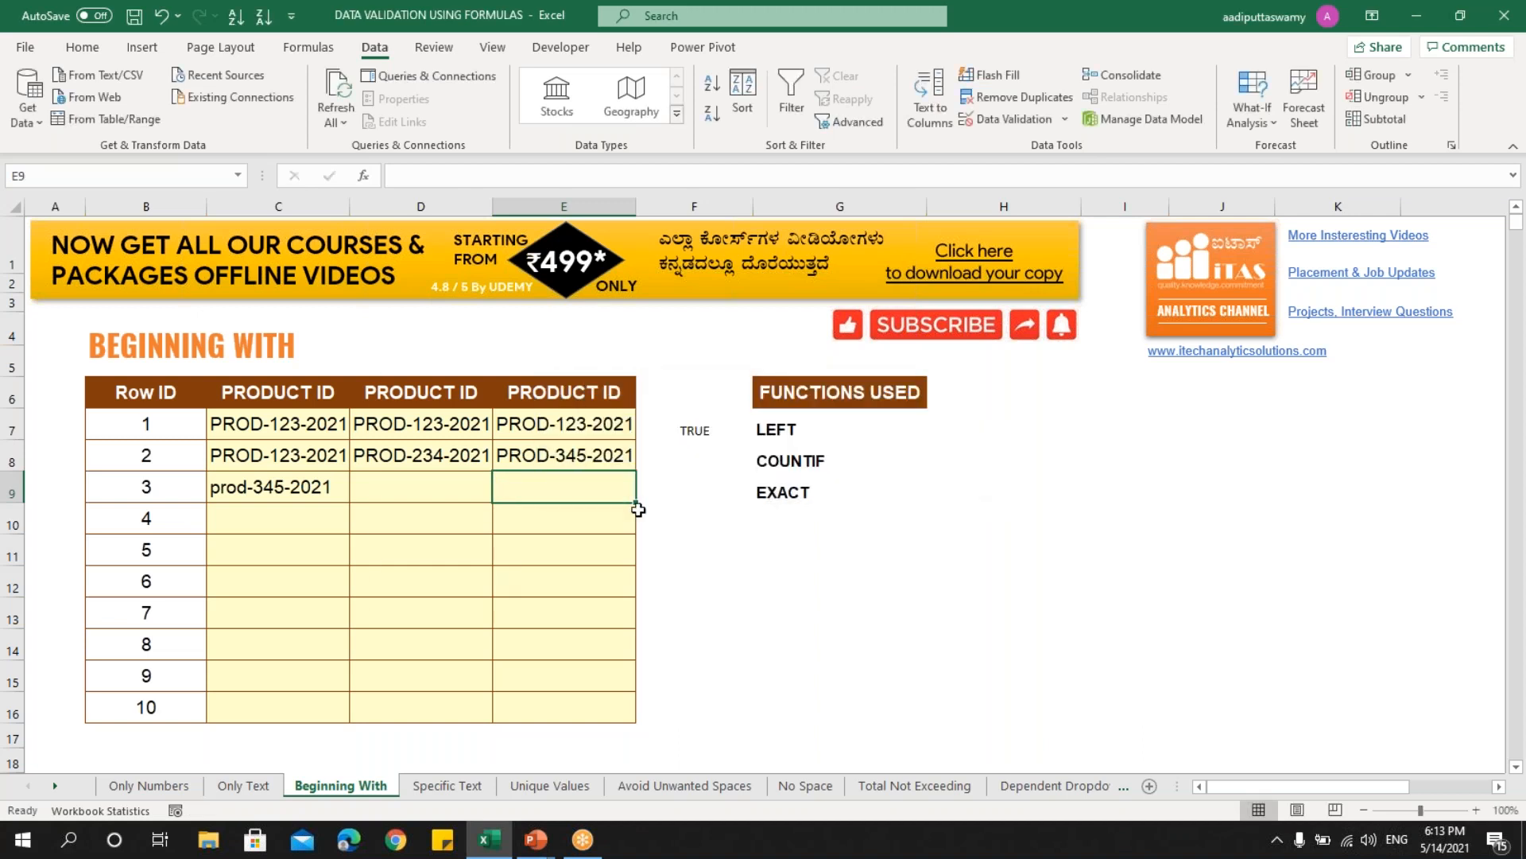
{"action": "left_click_drag", "start_coordinate": [580, 423], "coordinate": [579, 703]}
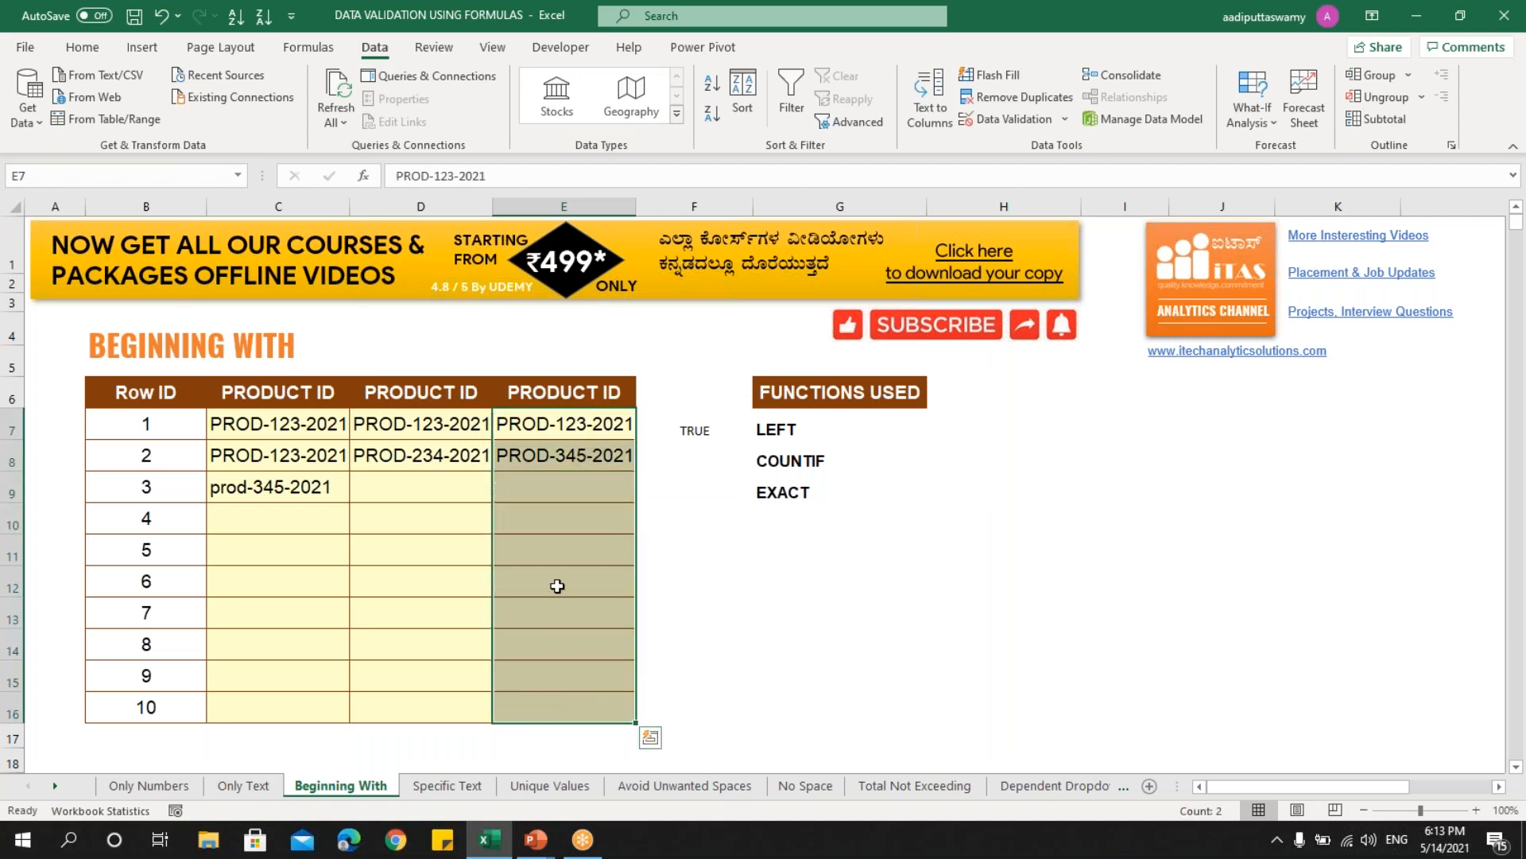
{"action": "left_click", "coordinate": [555, 514]}
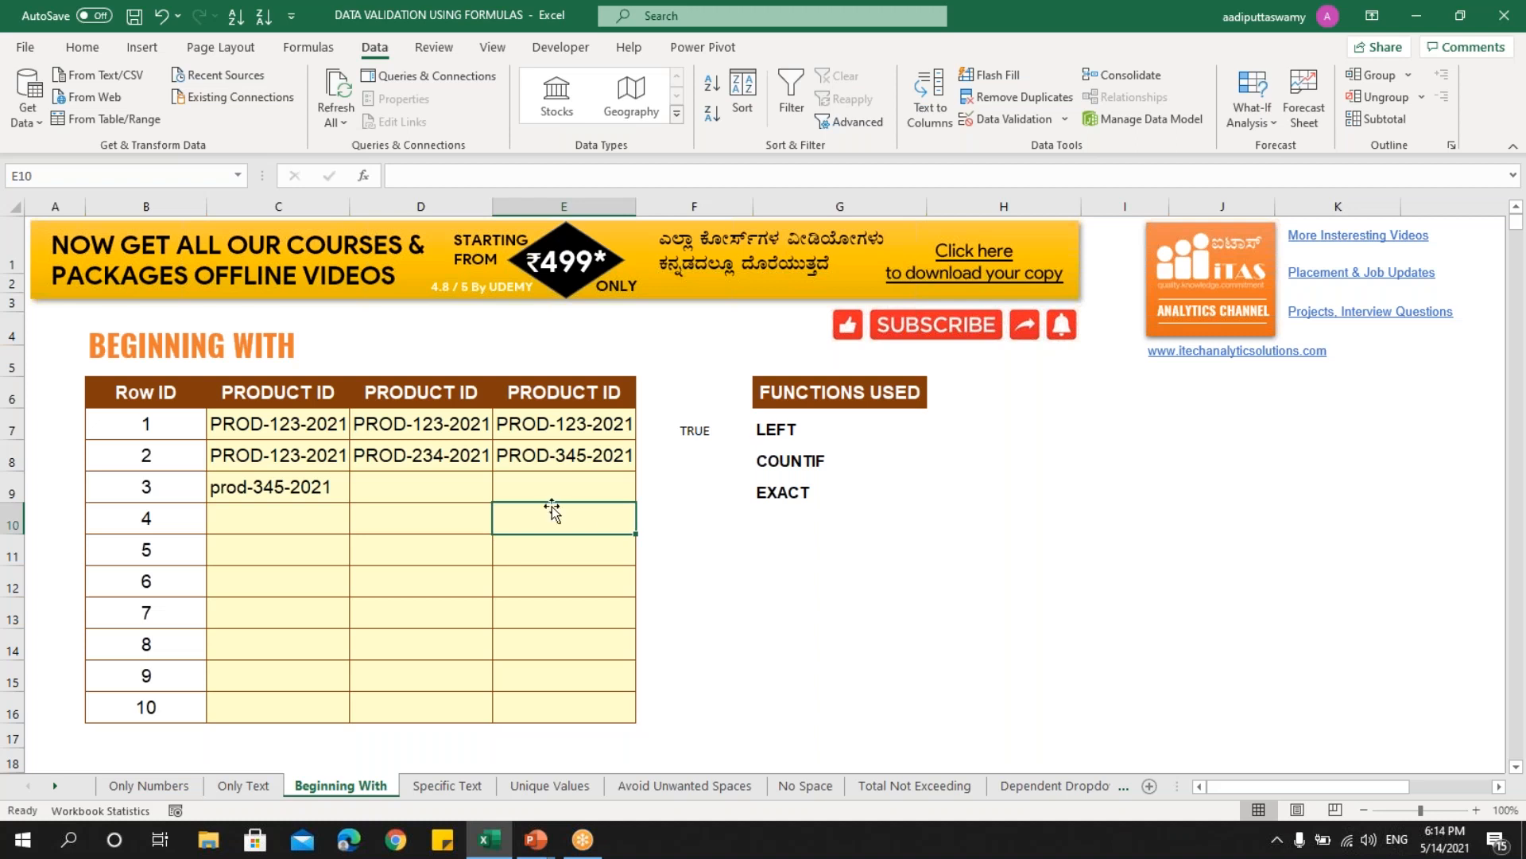
- On the Specific Text sheet, enter a sample email address in C7
{"action": "left_click", "coordinate": [450, 787]}
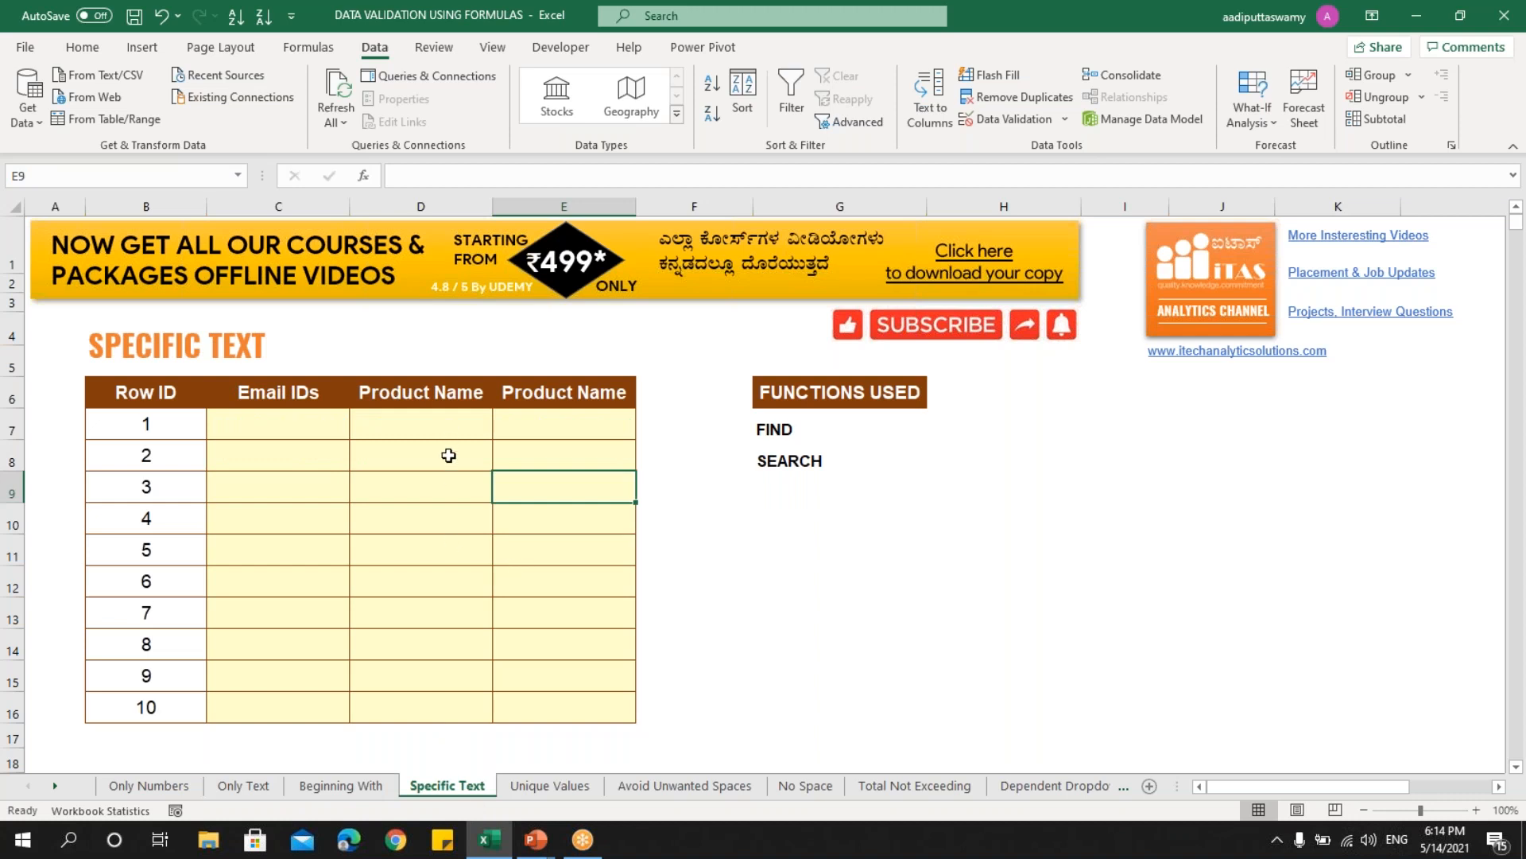
{"action": "left_click", "coordinate": [765, 429]}
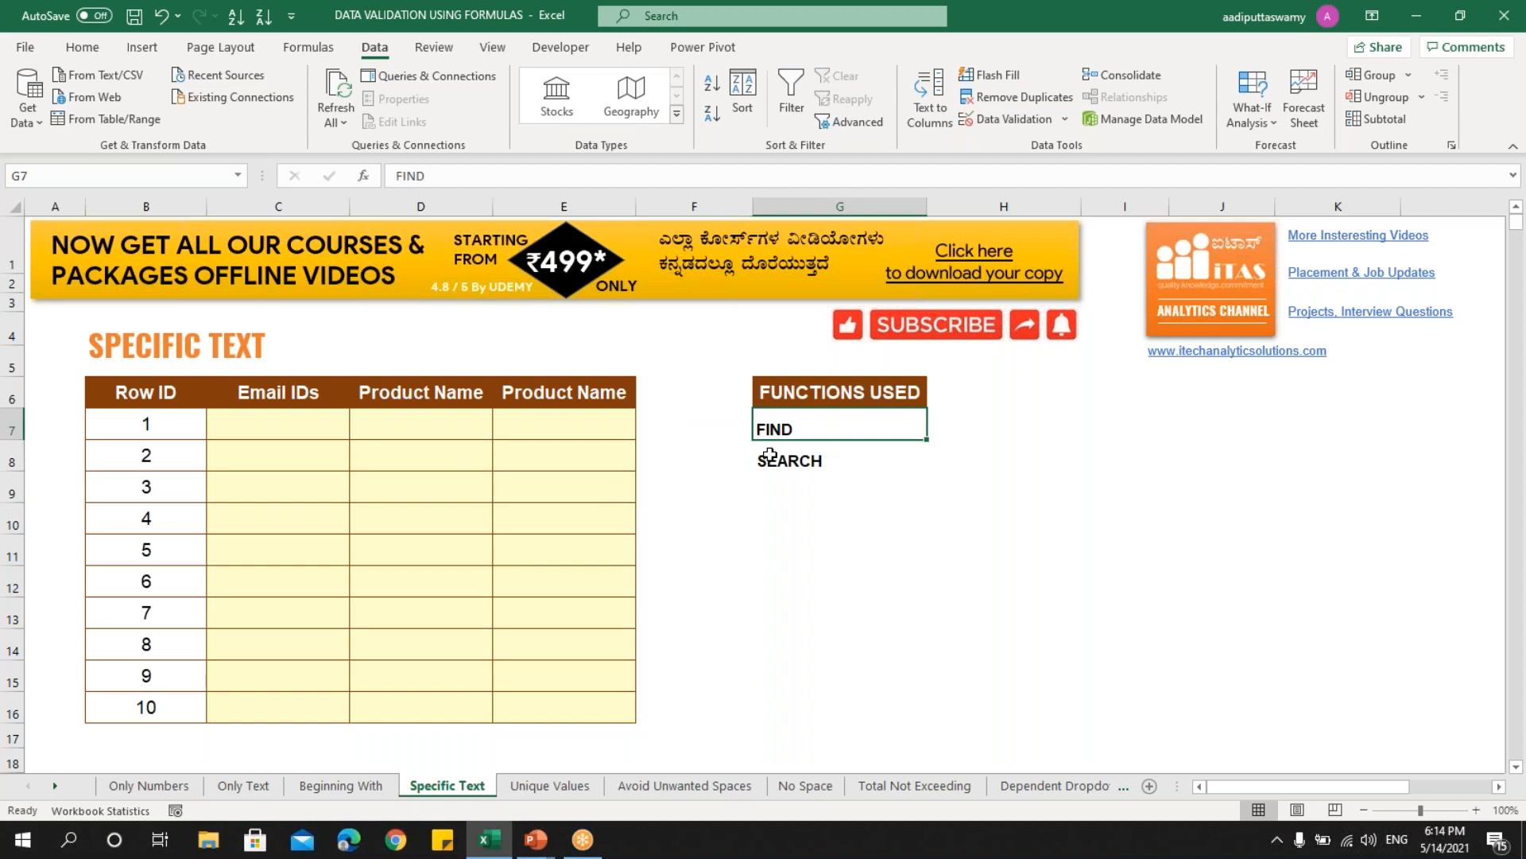
{"action": "left_click", "coordinate": [764, 457]}
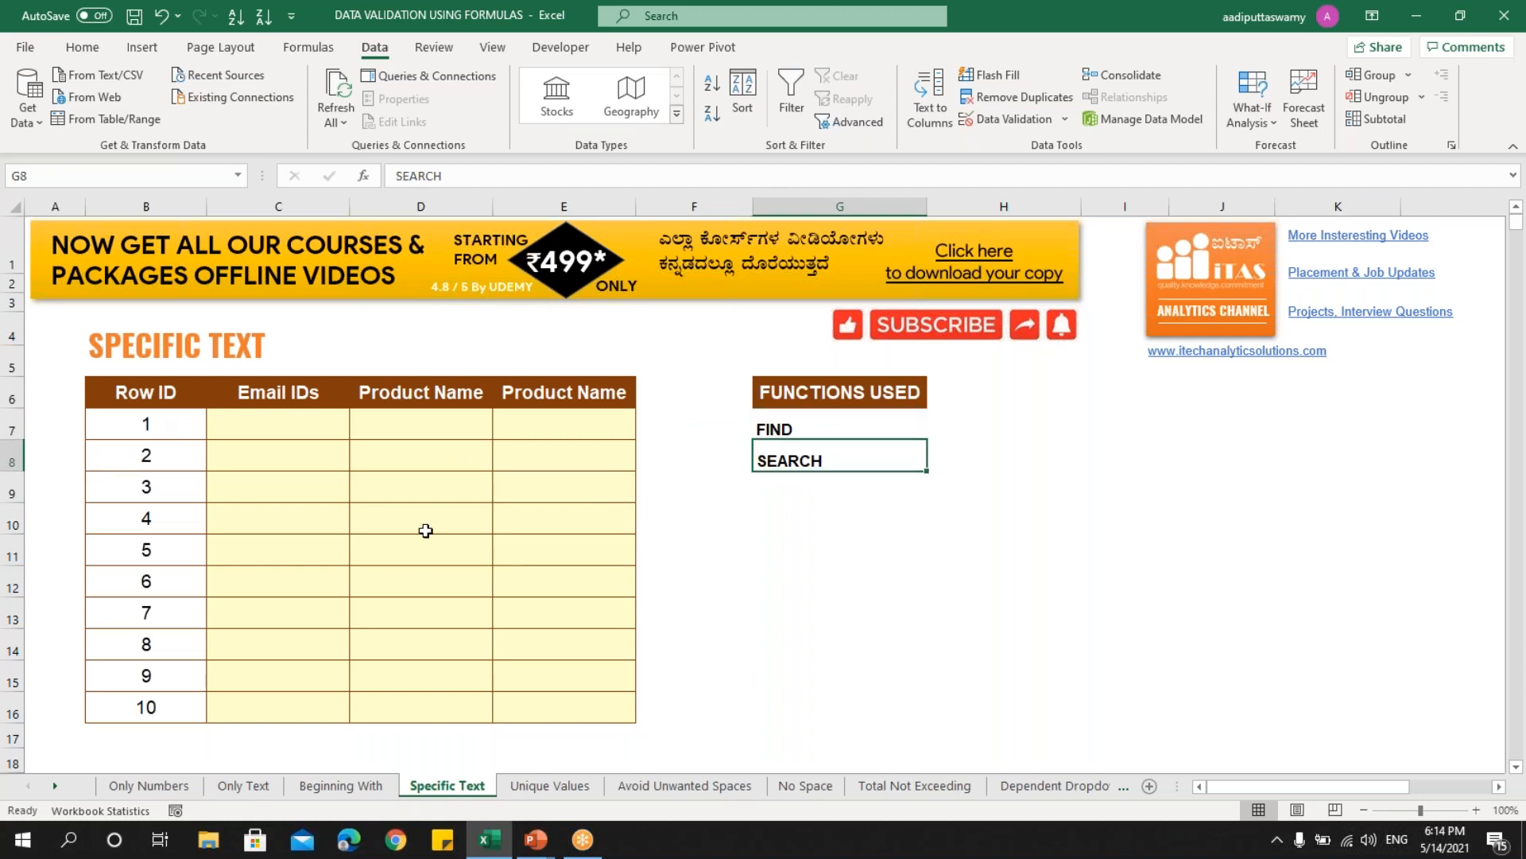
{"action": "left_click_drag", "start_coordinate": [307, 431], "coordinate": [296, 705]}
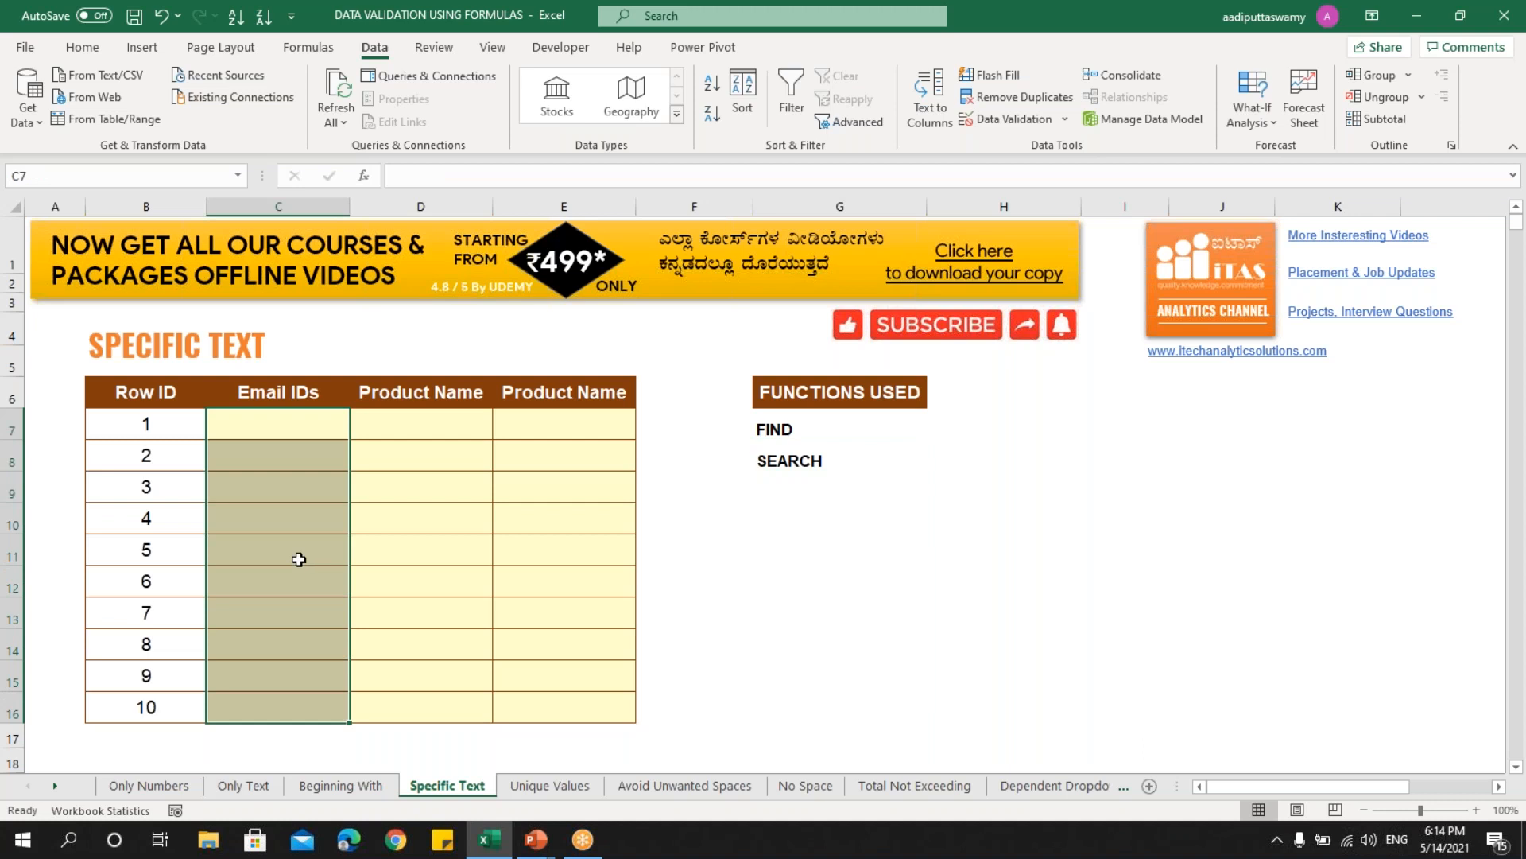
{"action": "left_click", "coordinate": [771, 430]}
{"action": "left_click", "coordinate": [299, 438]}
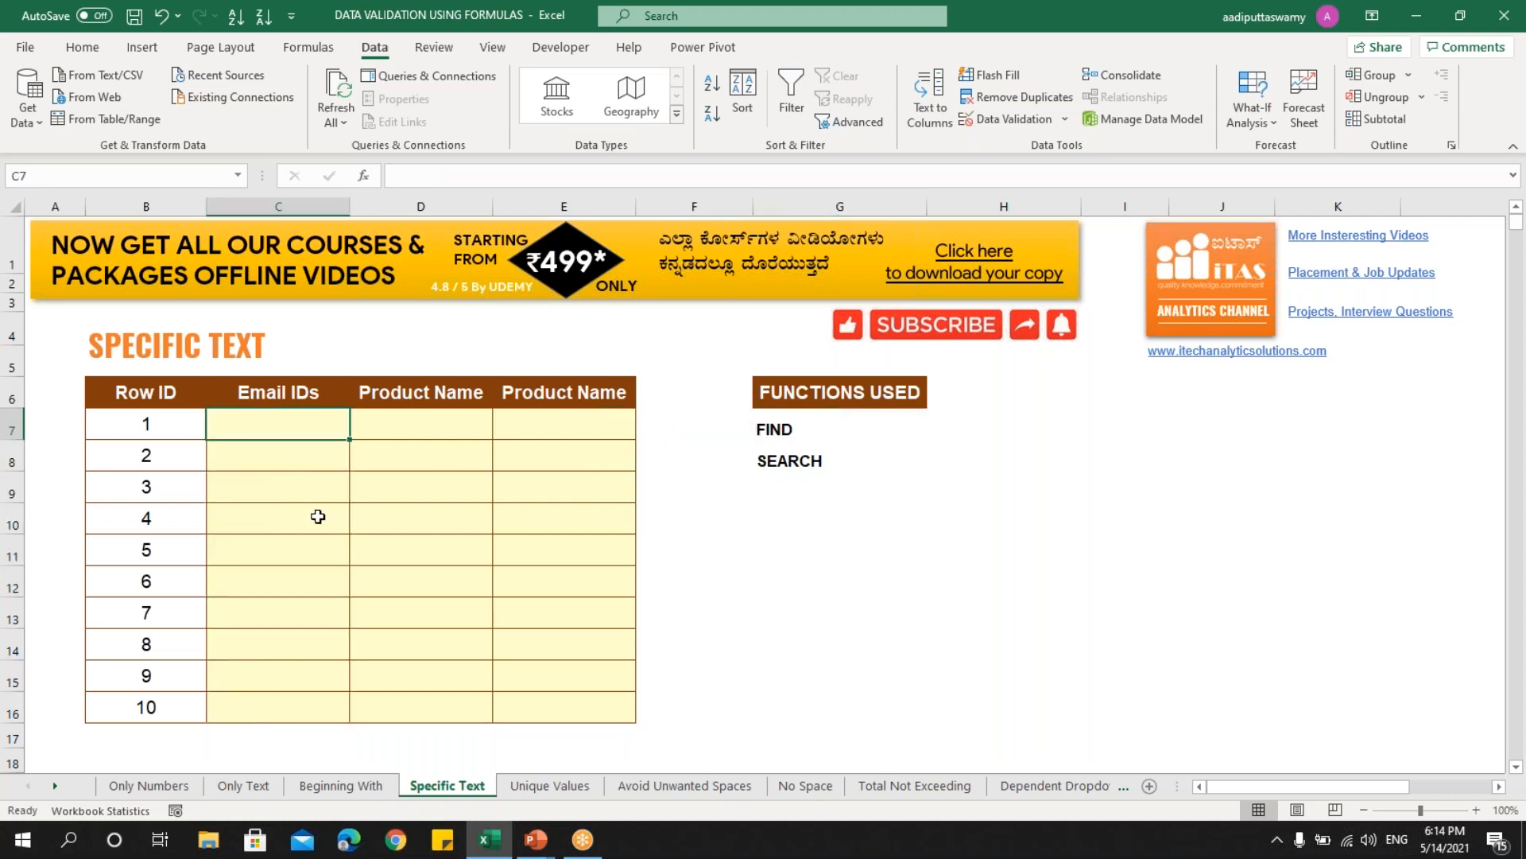
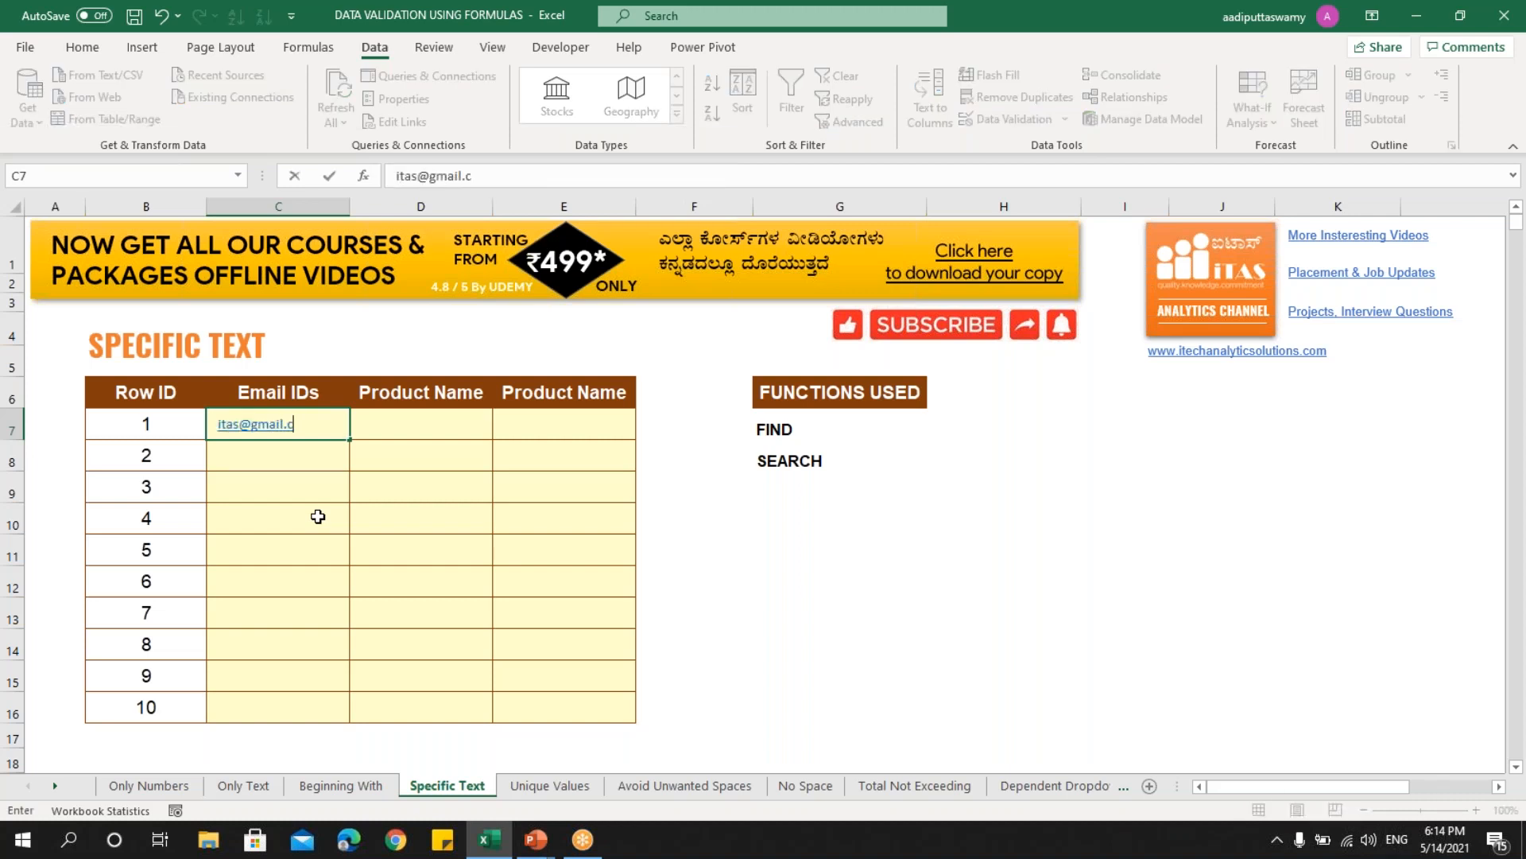
{"action": "key", "text": "Return"}
{"action": "key", "text": "Up"}
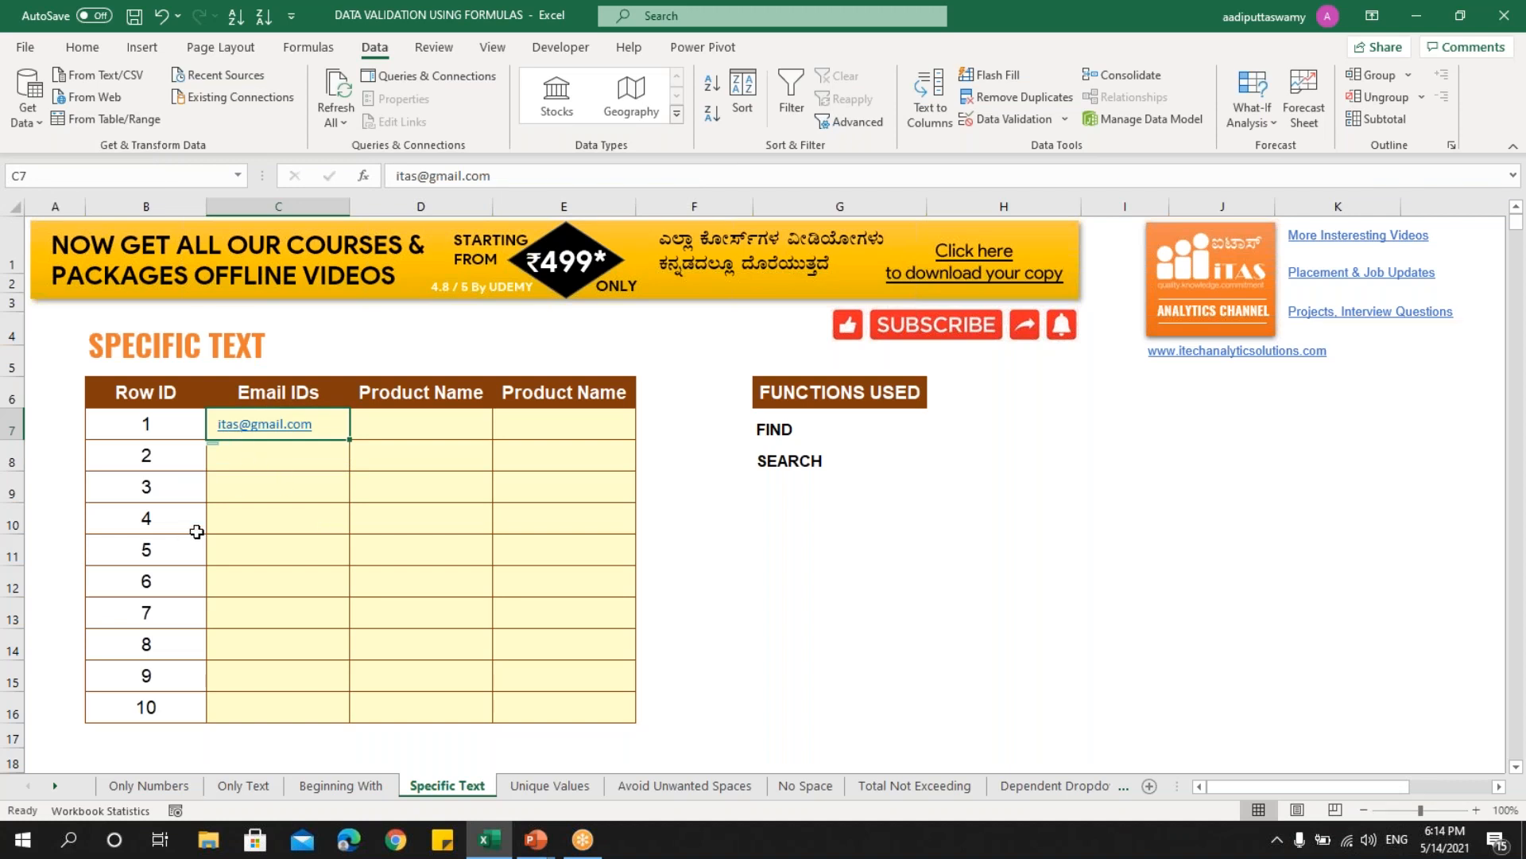
- Enter =FIND("@",C7) in F7, which returns 5
{"action": "left_click", "coordinate": [666, 431]}
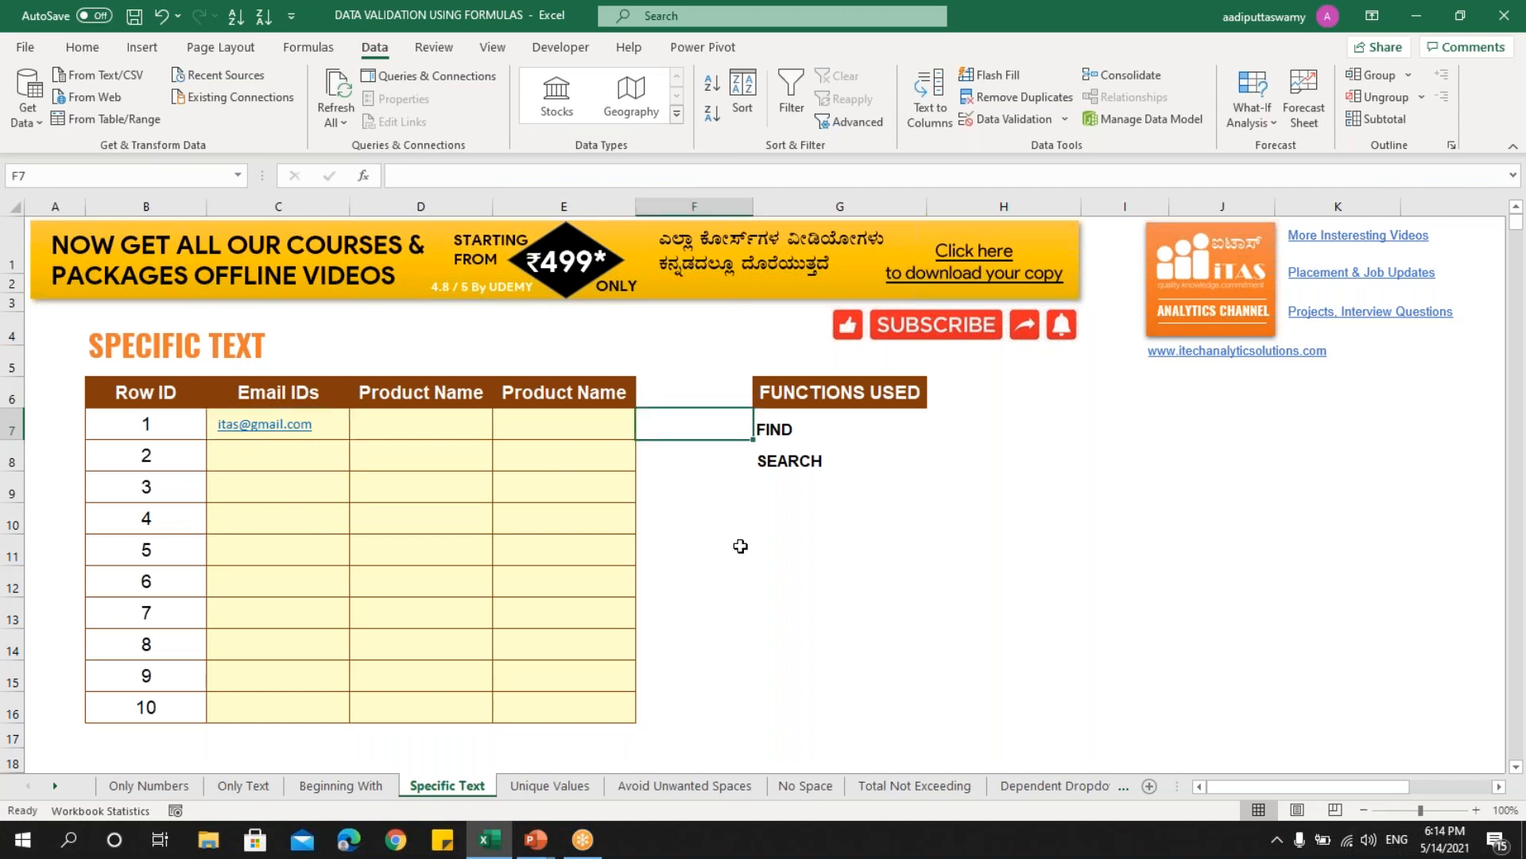
{"action": "type", "text": "=find"}
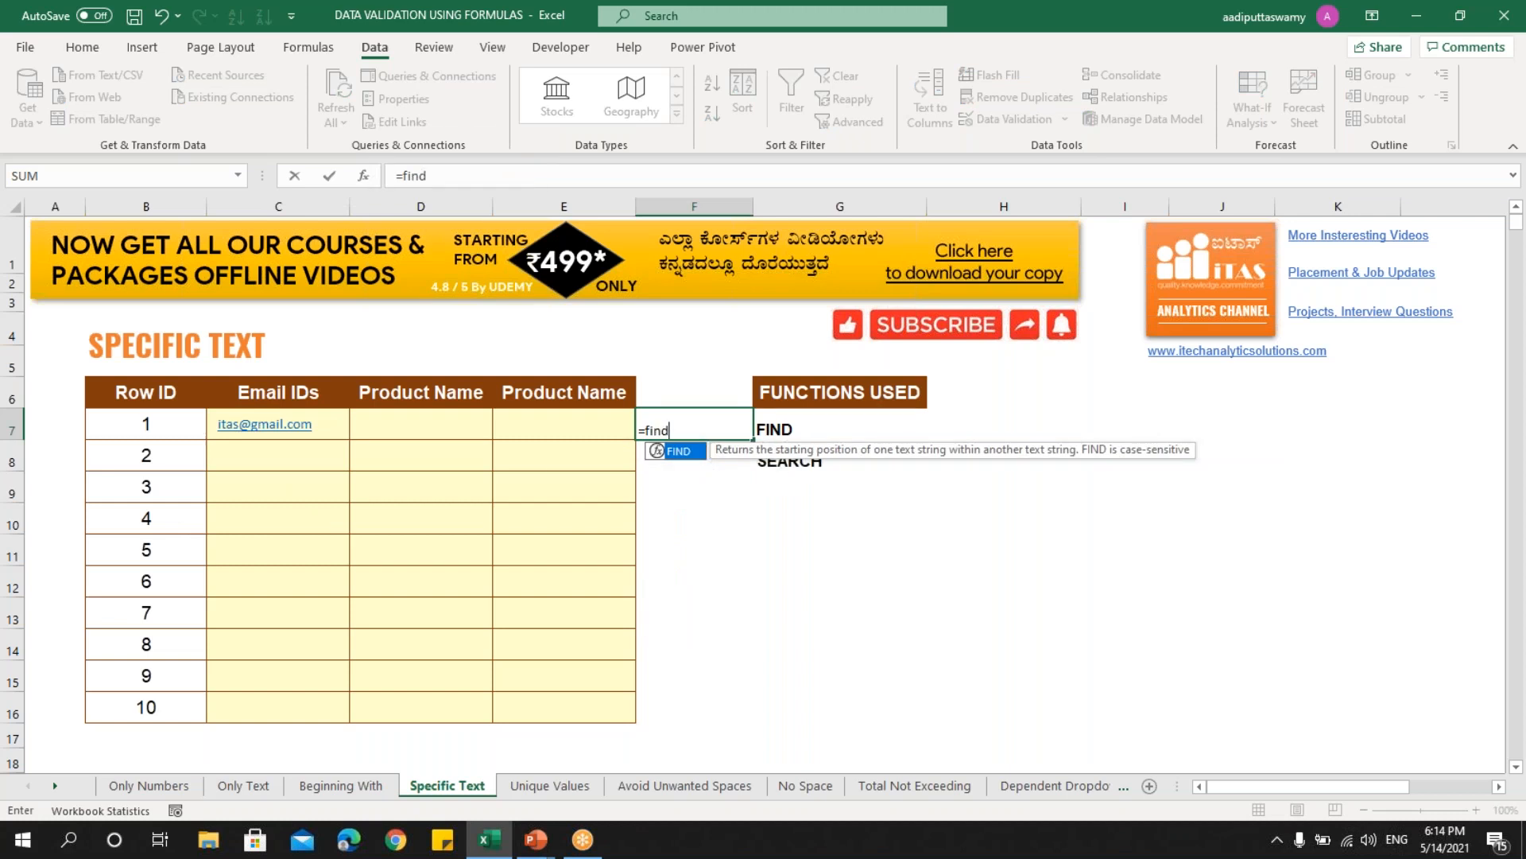
{"action": "key", "text": "Tab"}
{"action": "type", "text": "\"@\","}
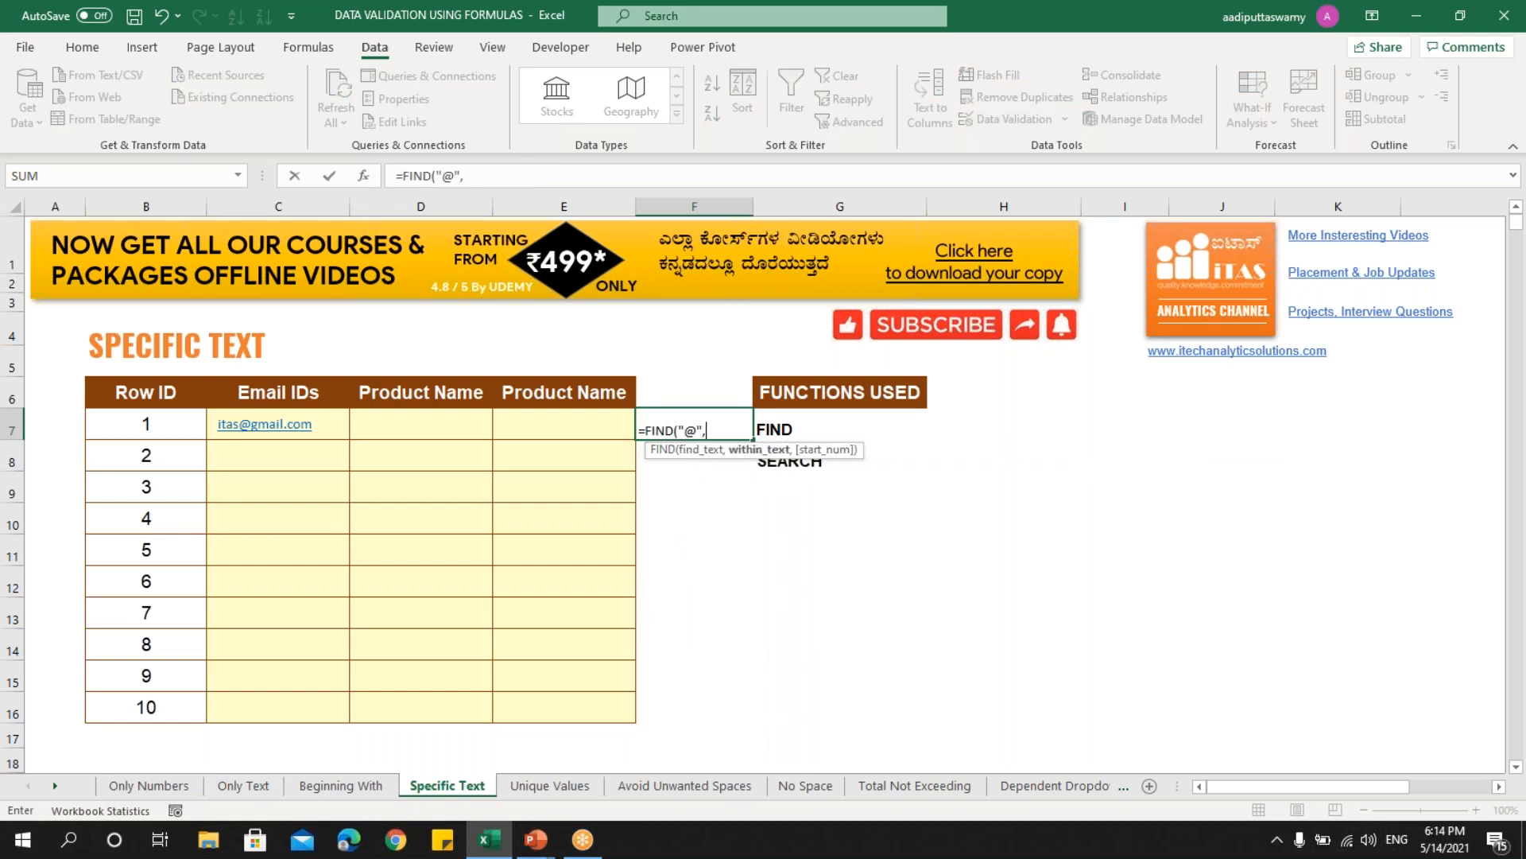
{"action": "left_click", "coordinate": [334, 429]}
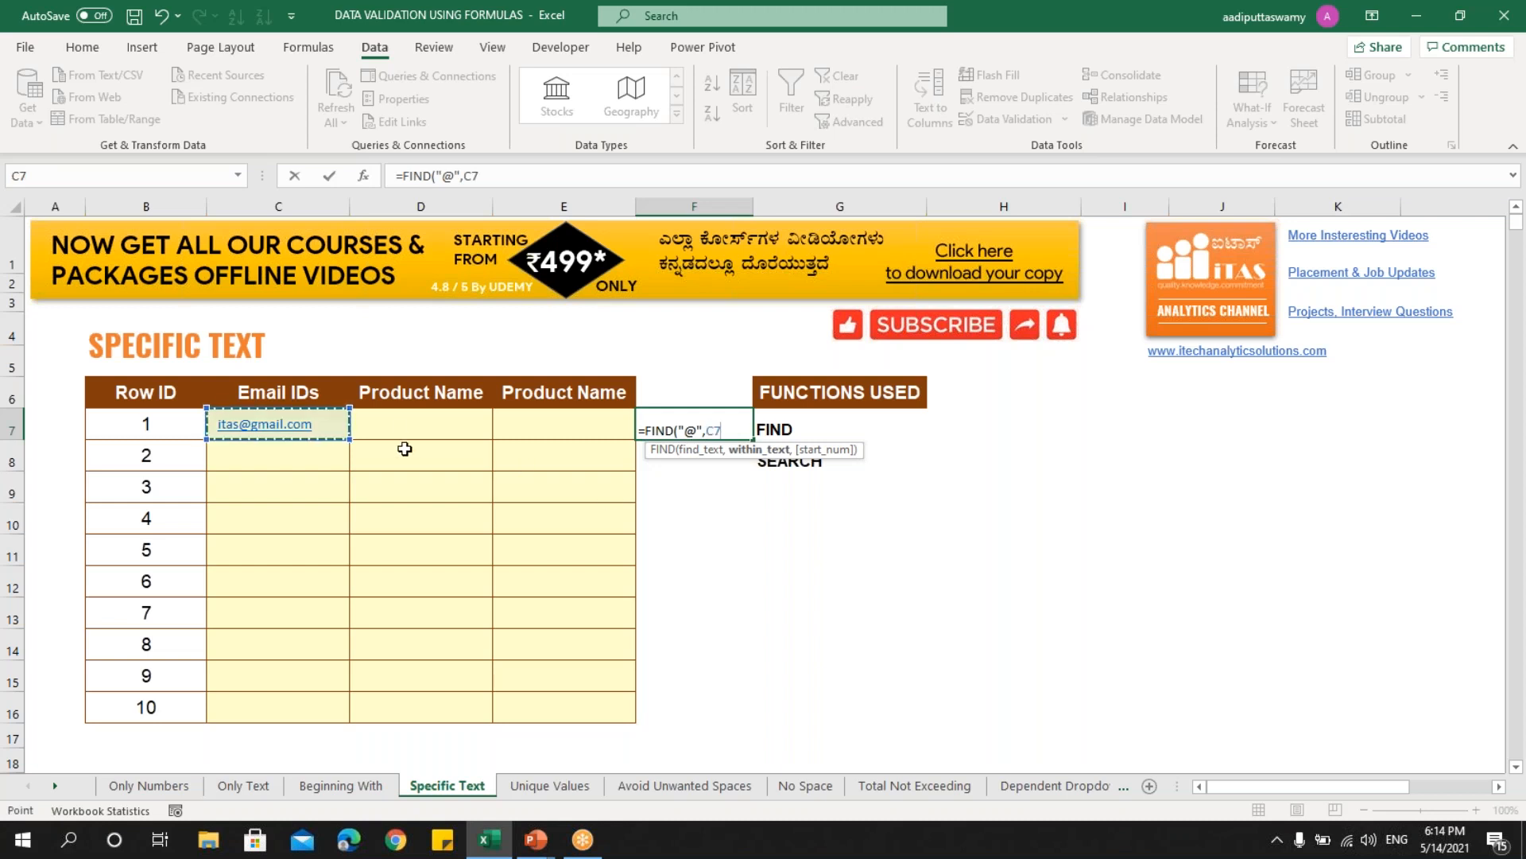
{"action": "type", "text": ")"}
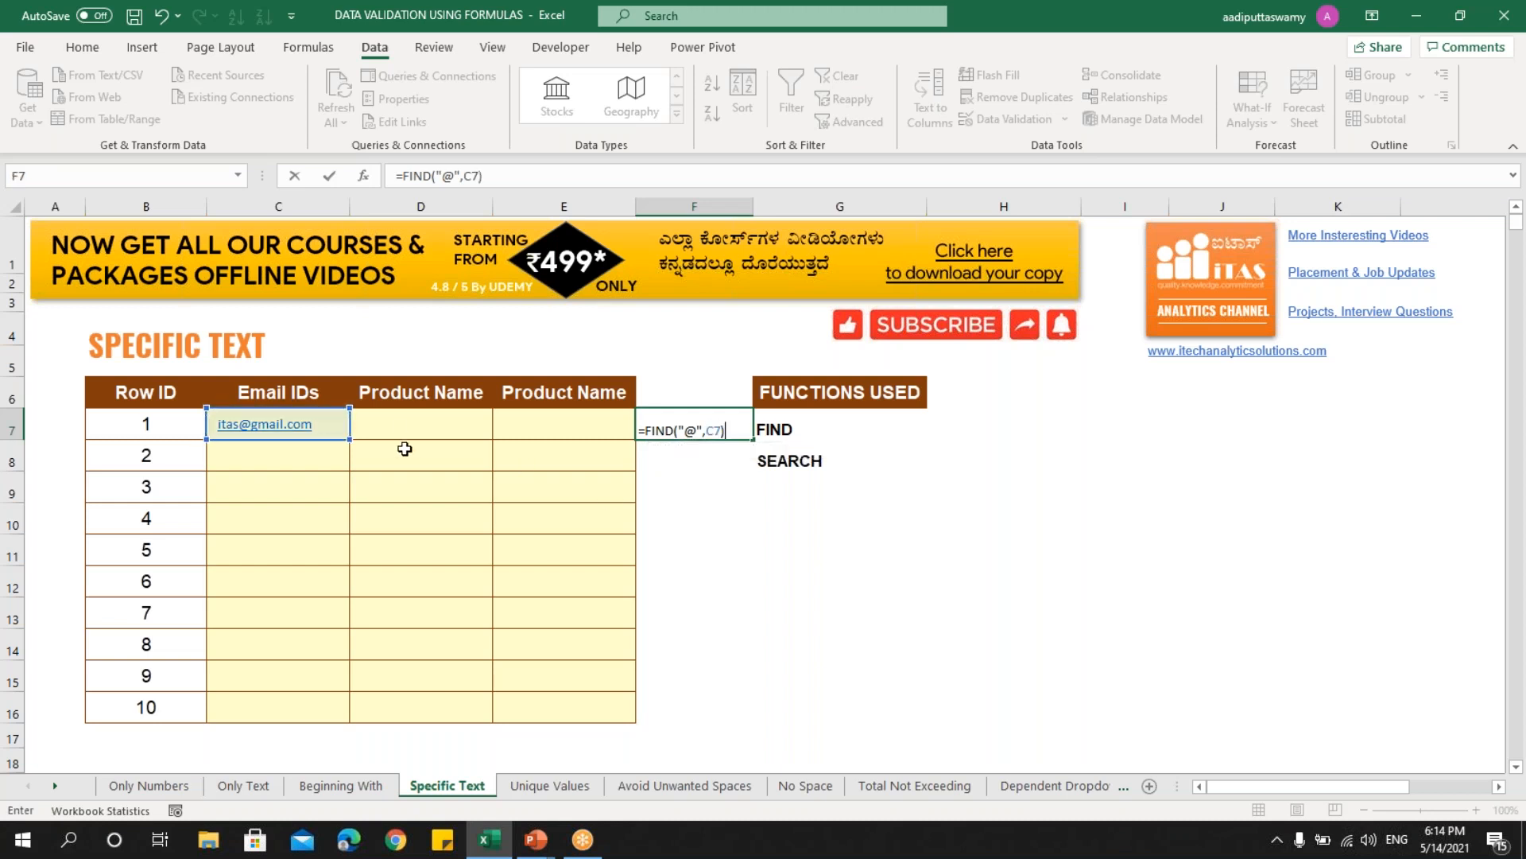
{"action": "key", "text": "Return"}
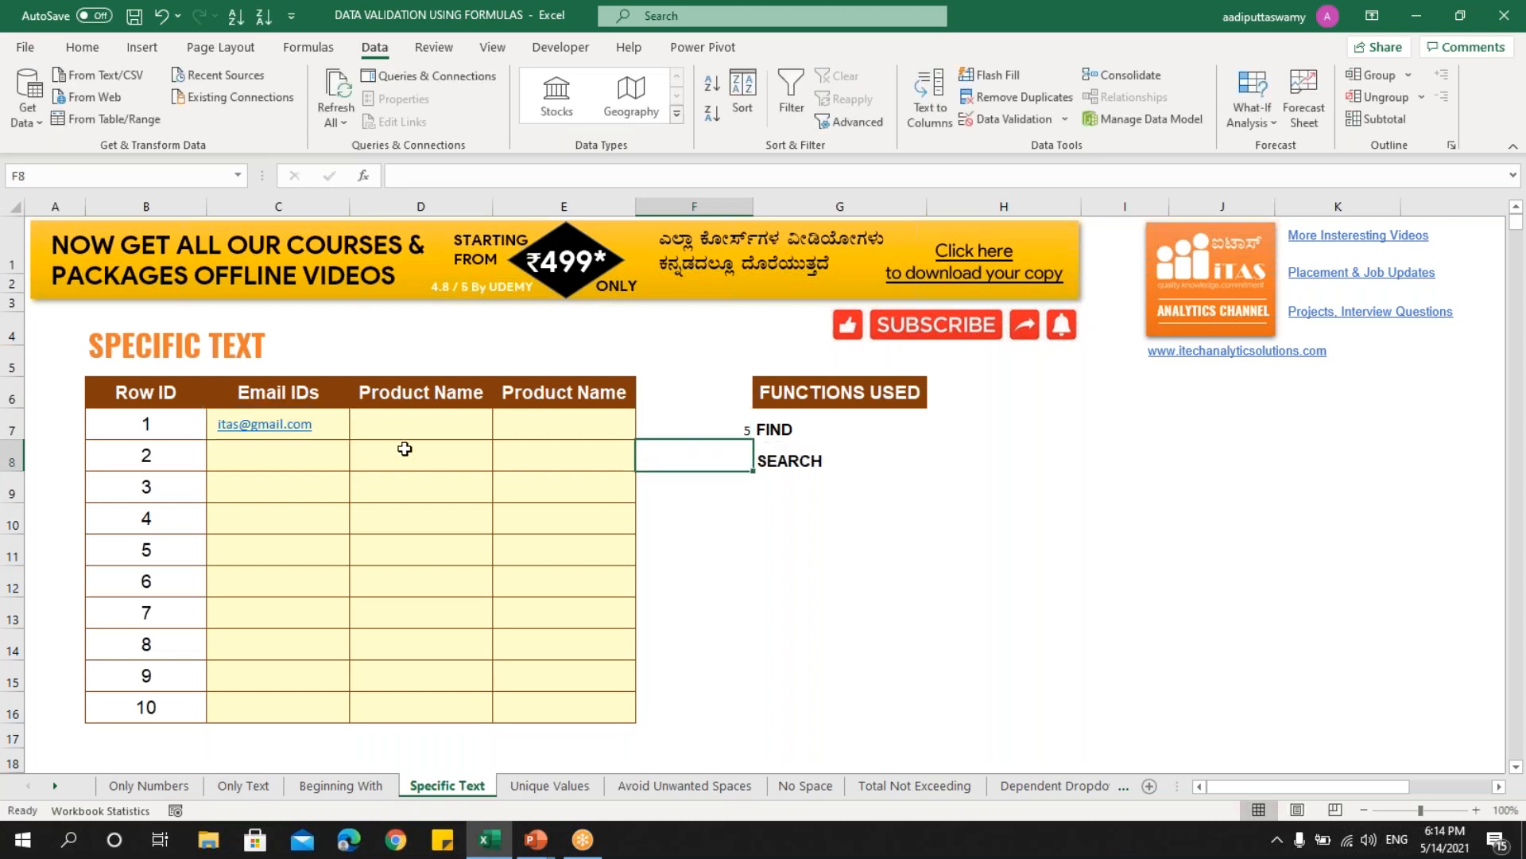
{"action": "left_click", "coordinate": [708, 433]}
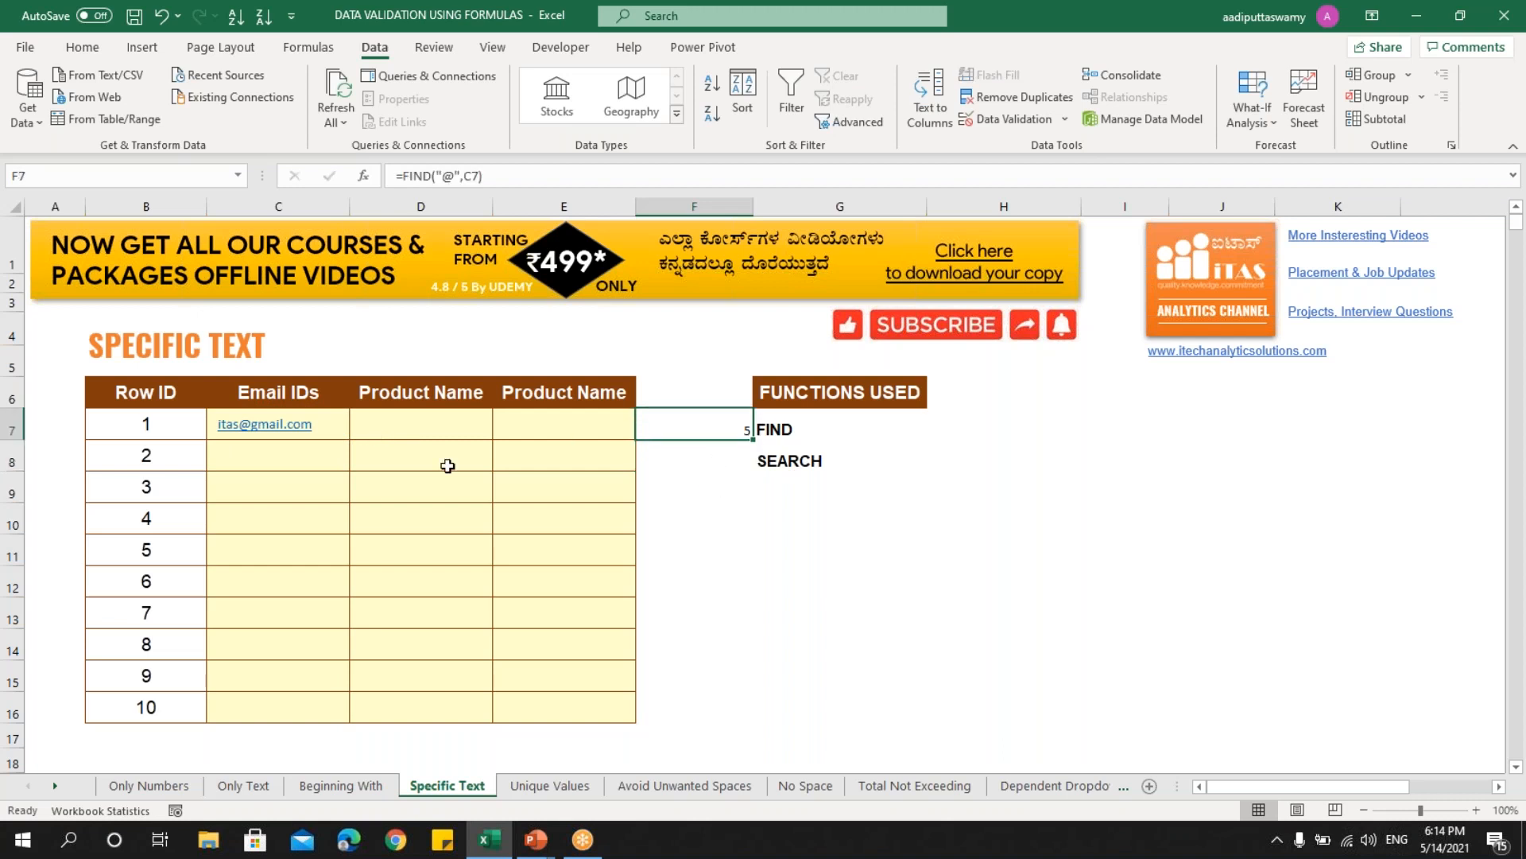
- Enter an address without @ in C8 and fill F7 down to F8, showing #VALUE!
{"action": "left_click", "coordinate": [328, 452]}
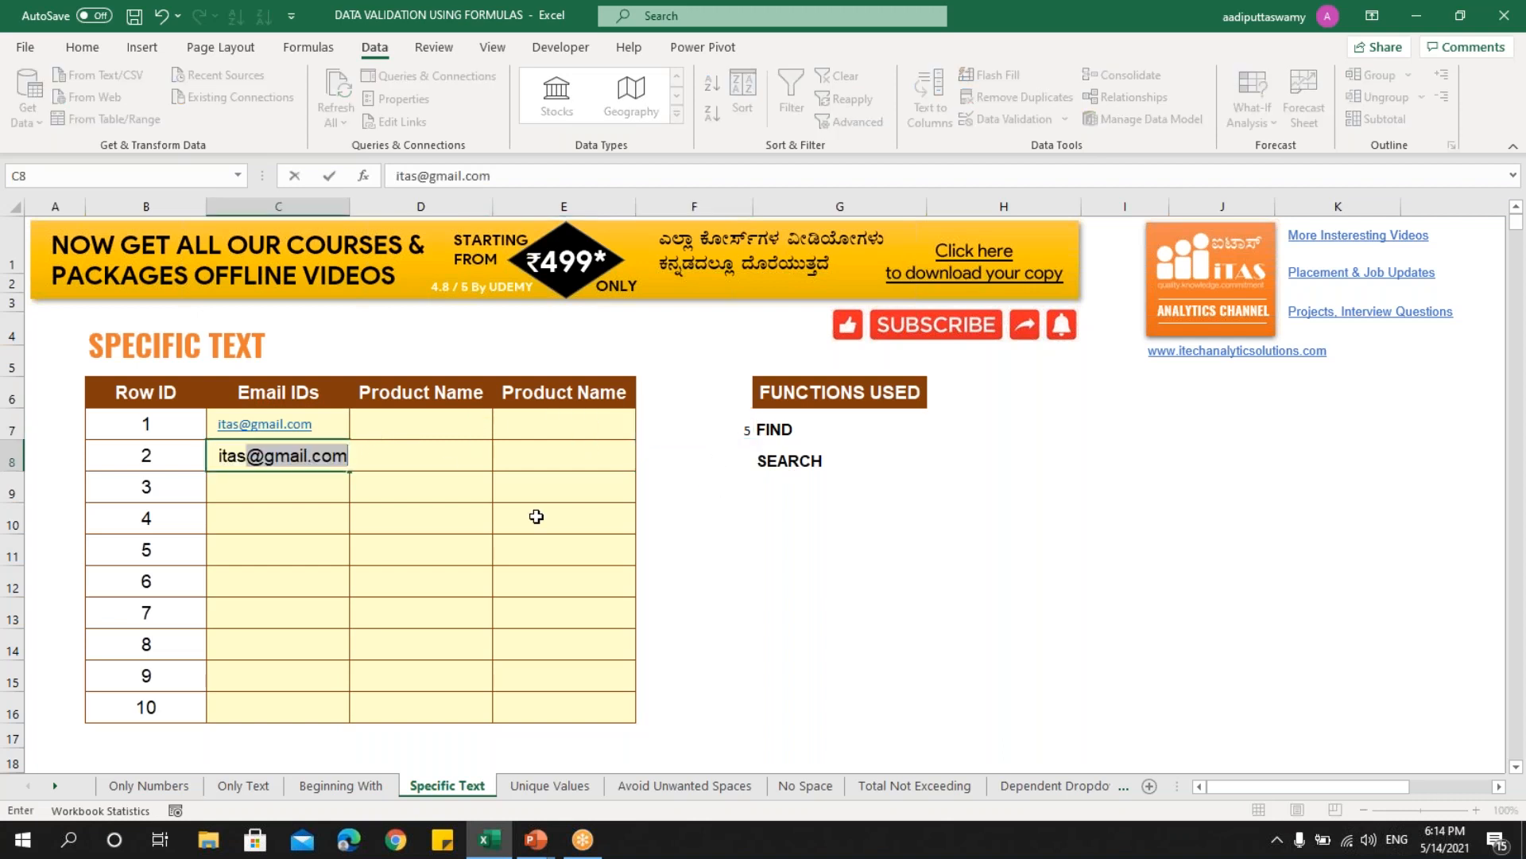
{"action": "key", "text": "Return"}
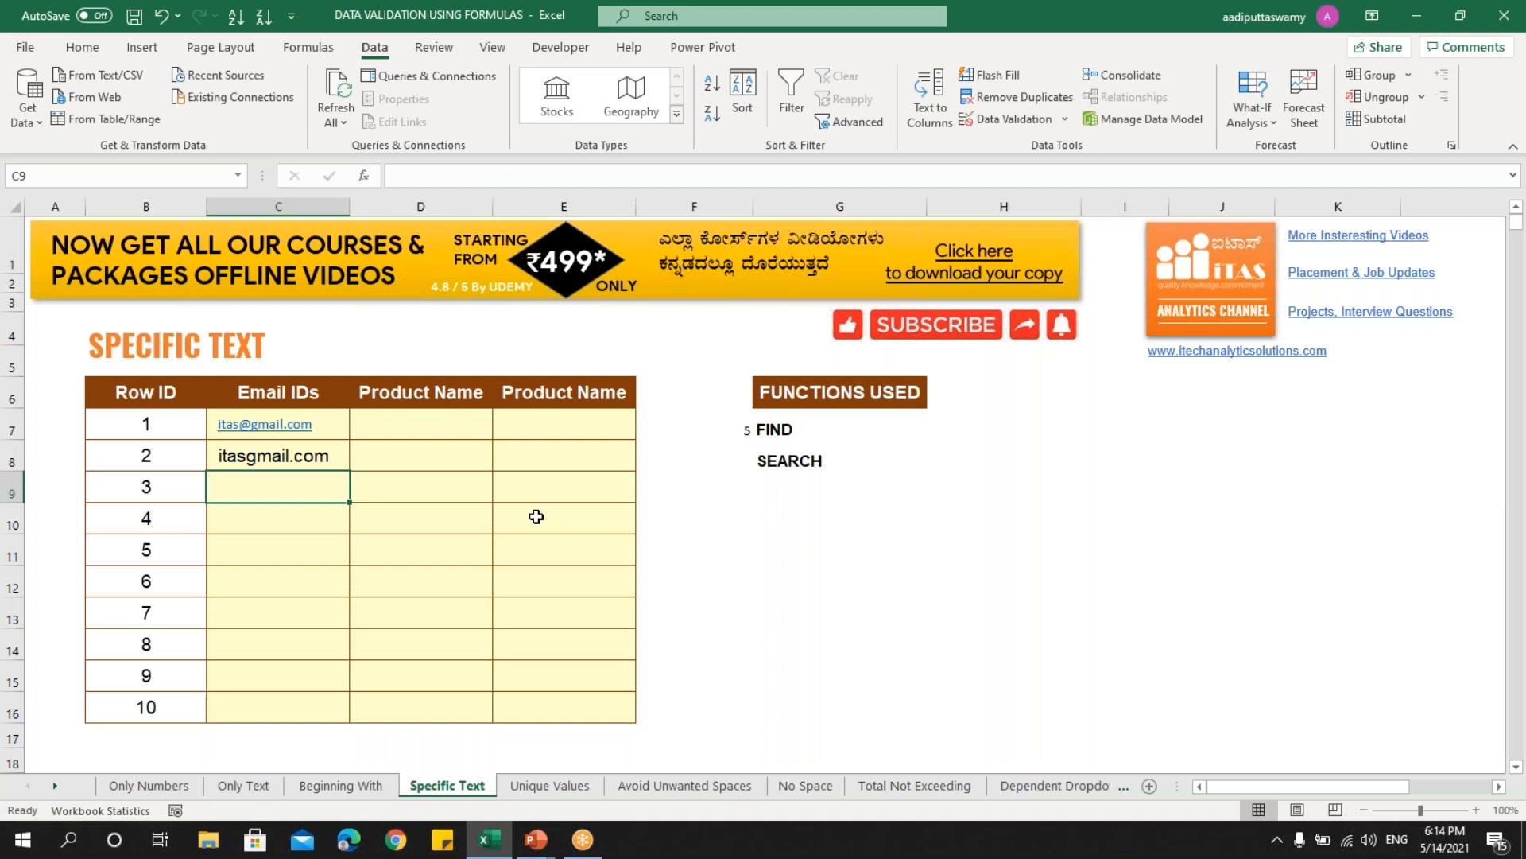
{"action": "left_click", "coordinate": [711, 415]}
{"action": "left_click_drag", "start_coordinate": [752, 438], "coordinate": [752, 469]}
{"action": "left_click", "coordinate": [712, 451]}
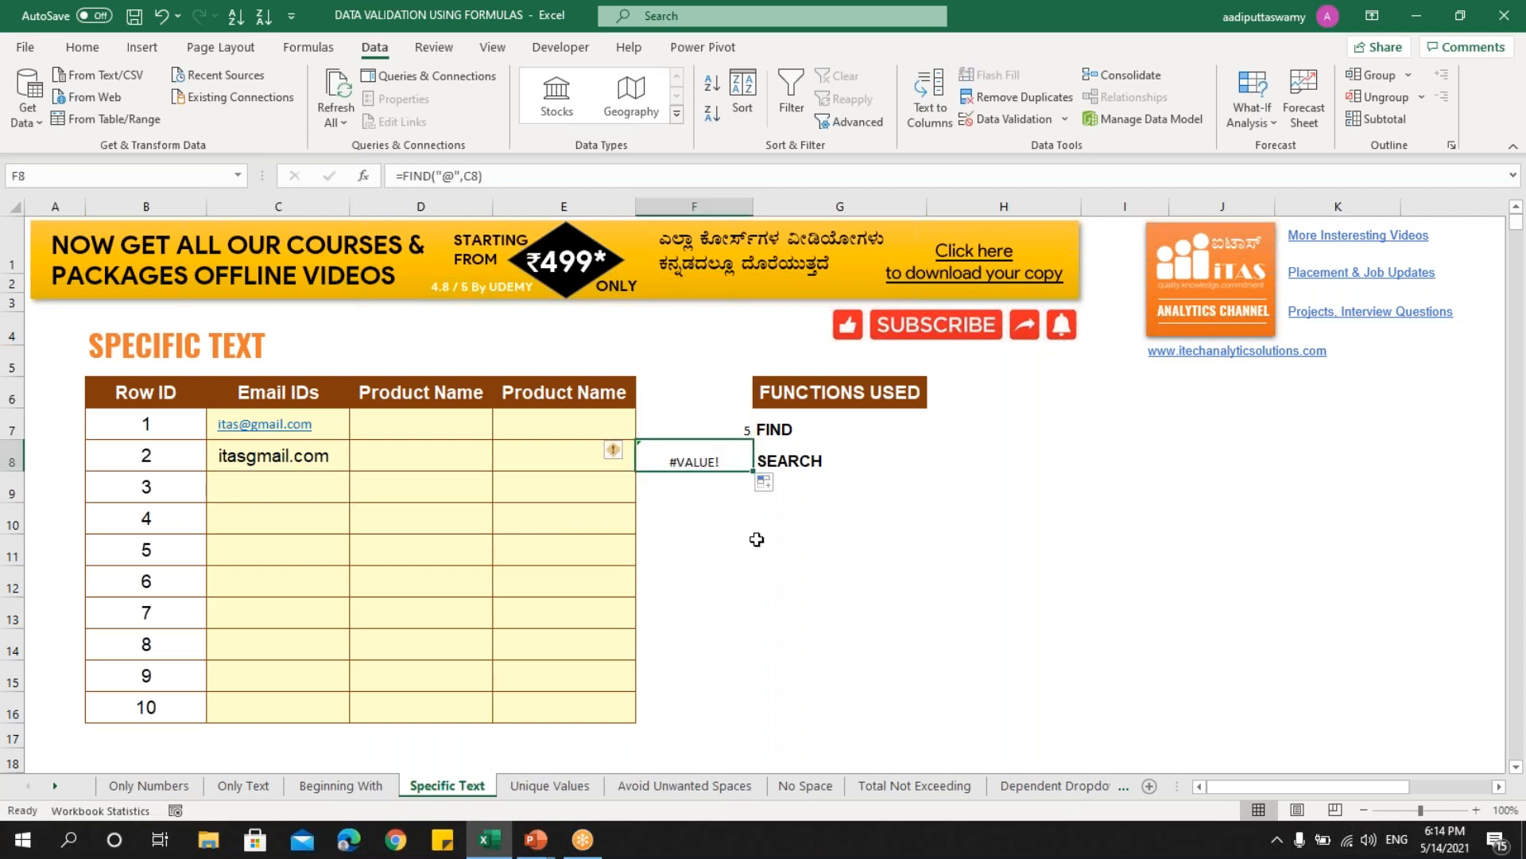
{"action": "double_click", "coordinate": [727, 431]}
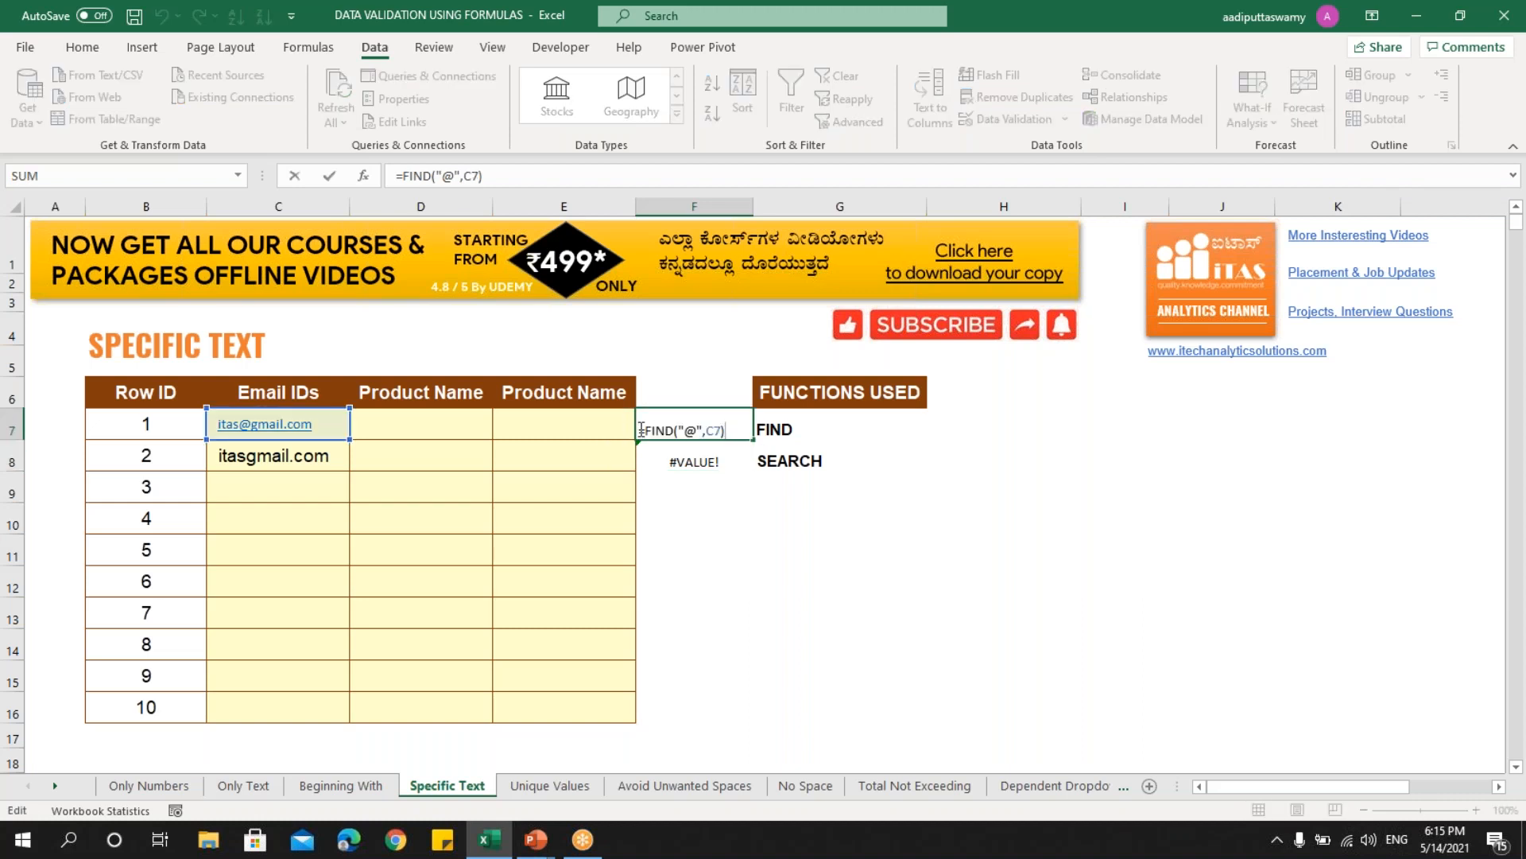
- Copy the =FIND("@",C7) formula and select the Email IDs range C7:C16
{"action": "left_click_drag", "start_coordinate": [641, 430], "coordinate": [814, 436]}
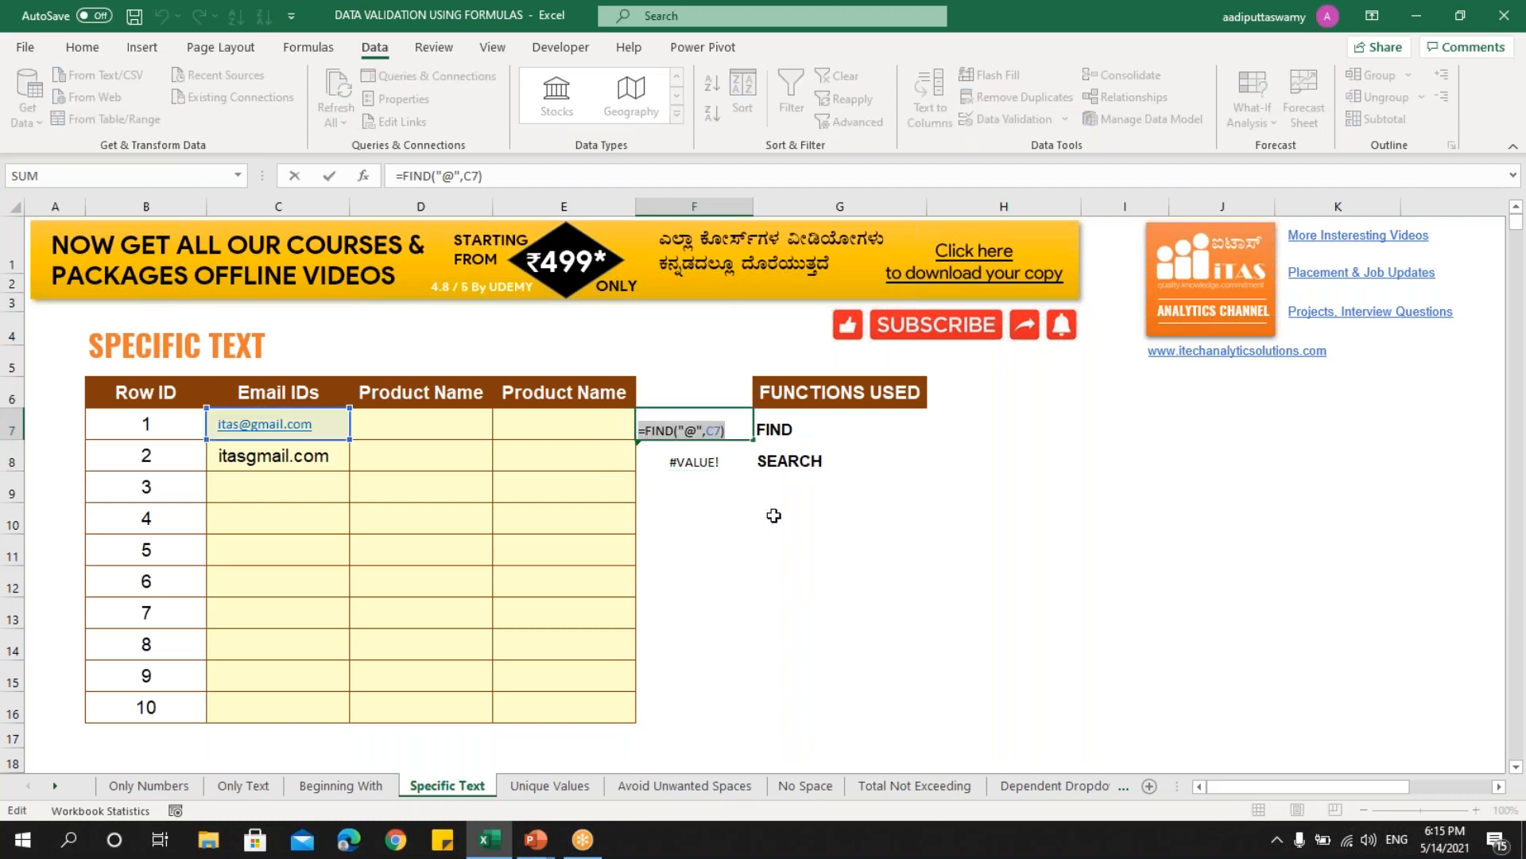
{"action": "key", "text": "ctrl+c"}
{"action": "key", "text": "Escape"}
{"action": "key", "text": "Left"}
{"action": "key", "text": "Left"}
{"action": "key", "text": "Left"}
{"action": "key", "text": "shift+Down"}
{"action": "key", "text": "shift+Down"}
{"action": "key", "text": "shift+Down"}
{"action": "key", "text": "shift+Down"}
{"action": "key", "text": "shift+Down"}
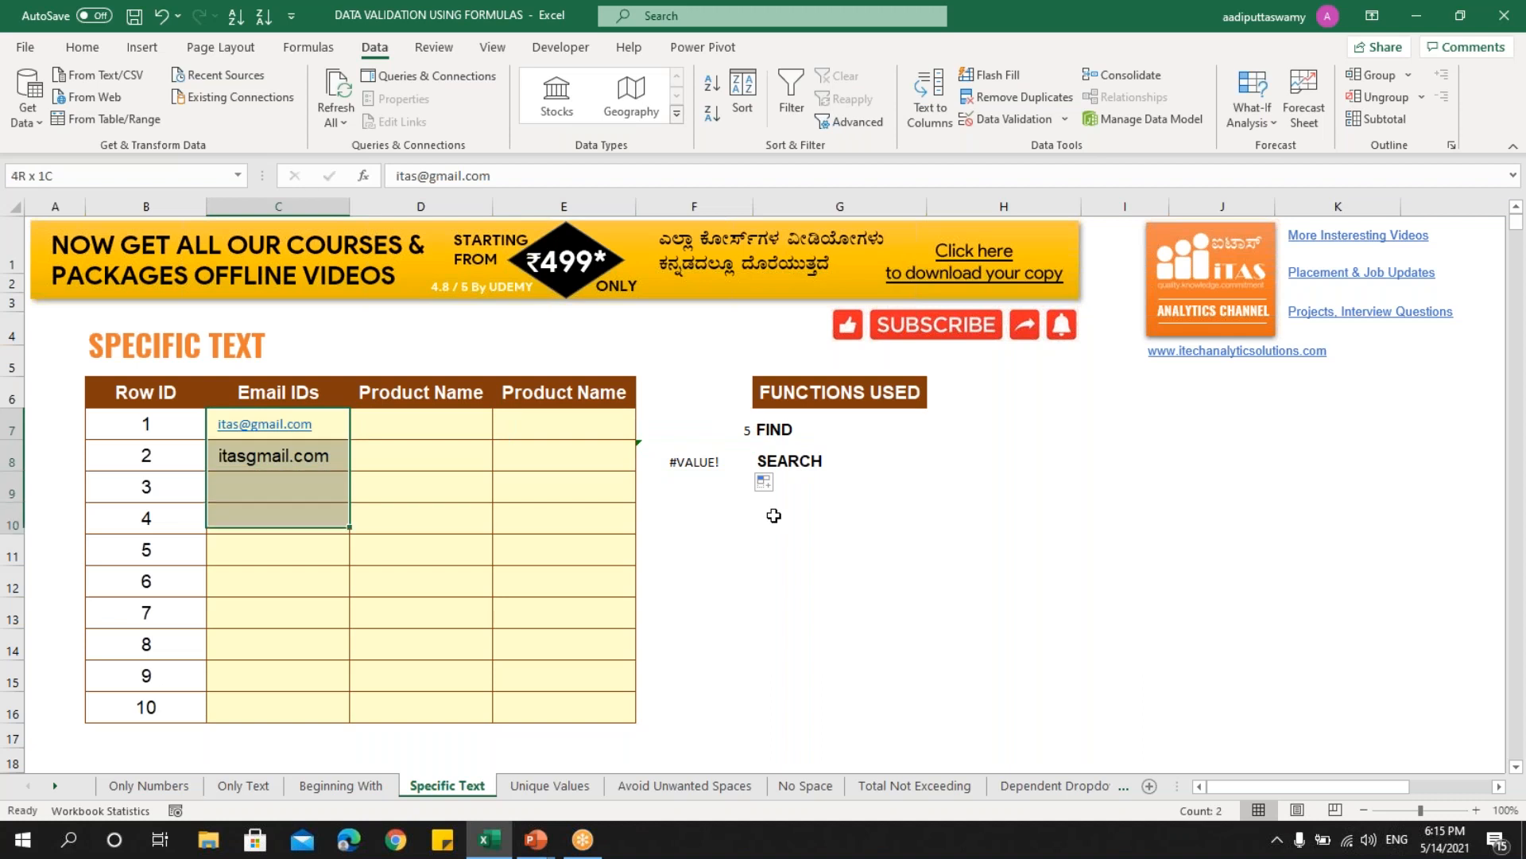
{"action": "key", "text": "shift+Down"}
{"action": "key", "text": "shift+Down"}
{"action": "key", "text": "shift+Down"}
{"action": "key", "text": "shift+Down"}
{"action": "key", "text": "ctrl+v"}
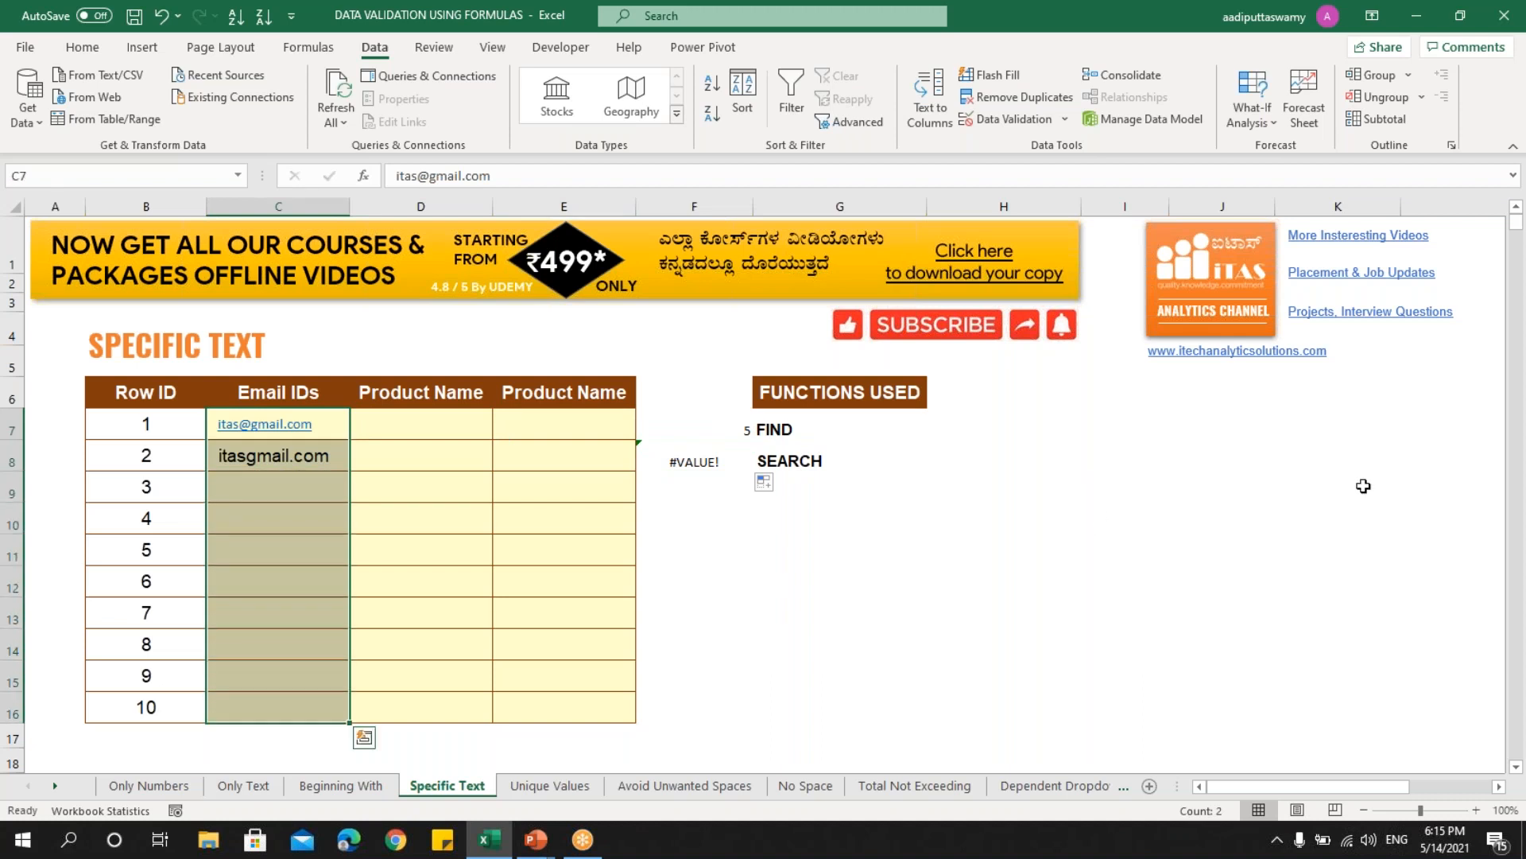
- Apply a Custom data validation rule =FIND("@",C7) to C7:C16
{"action": "left_click", "coordinate": [1005, 120]}
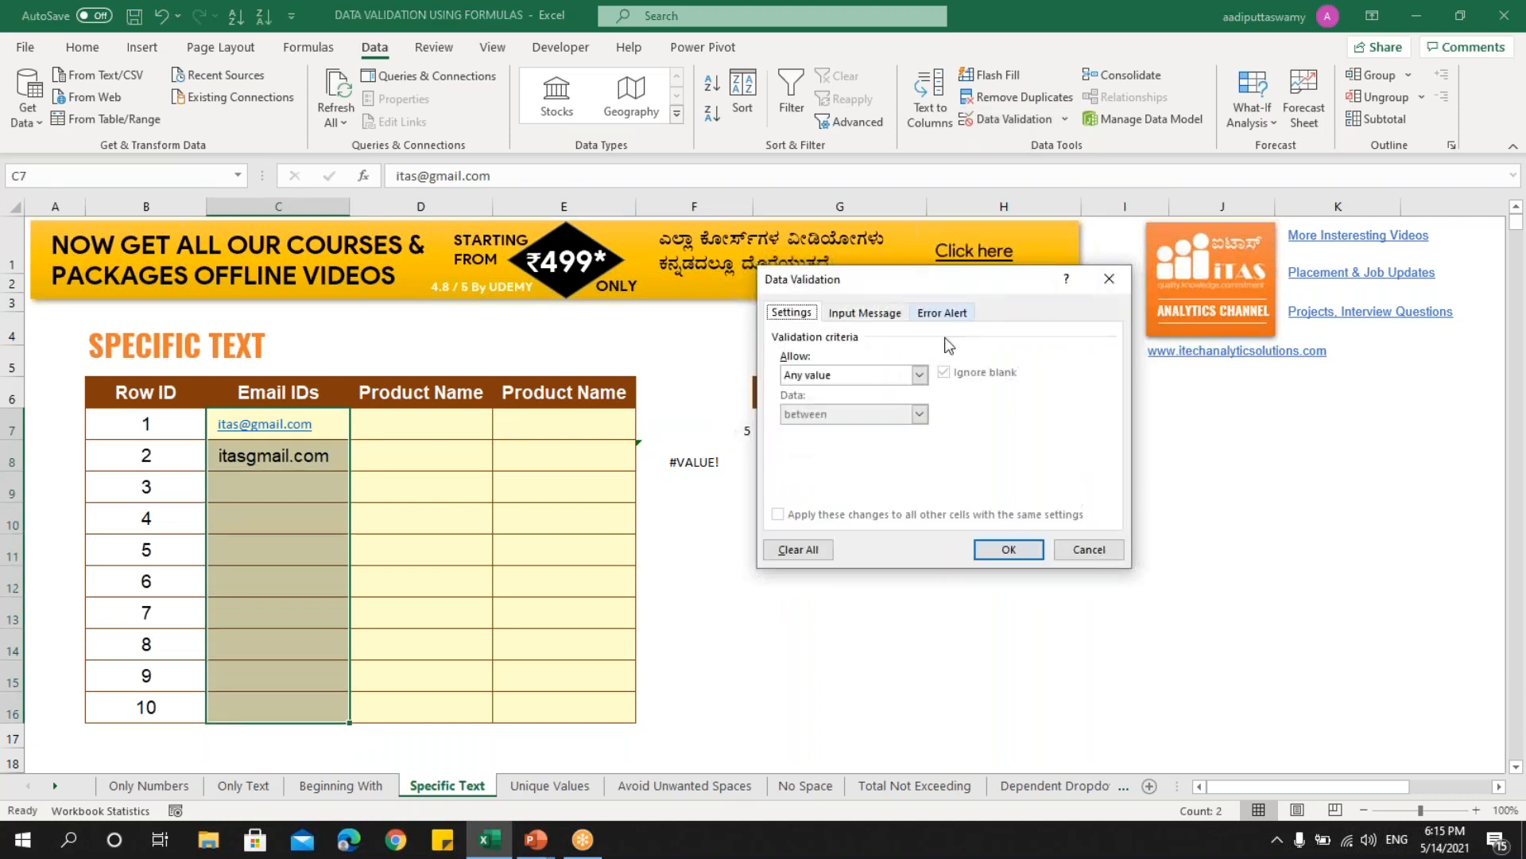
{"action": "left_click", "coordinate": [852, 374]}
{"action": "left_click", "coordinate": [839, 476]}
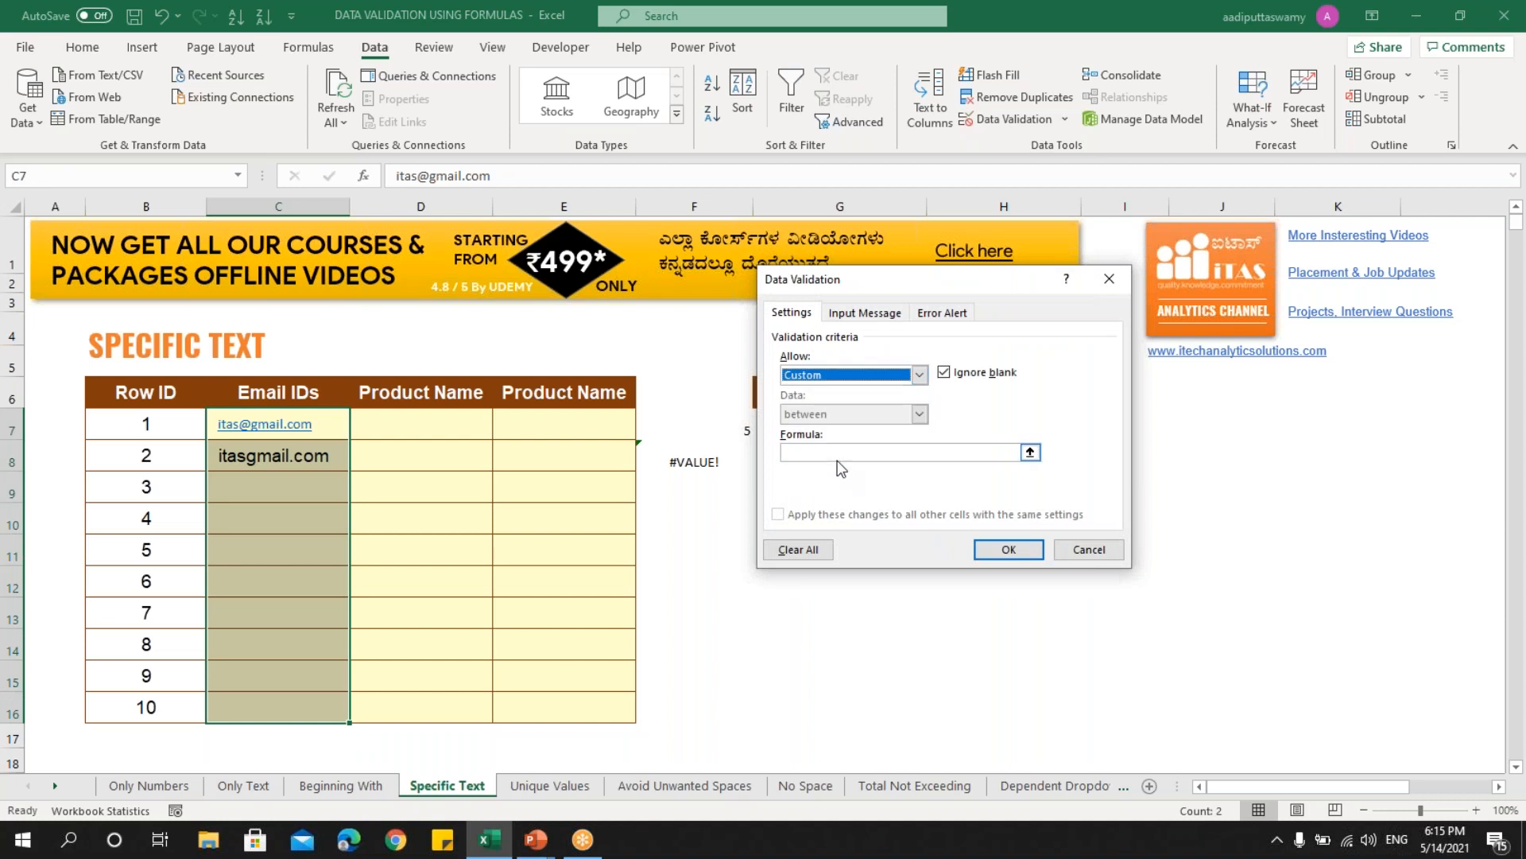
{"action": "key", "text": "ctrl+v"}
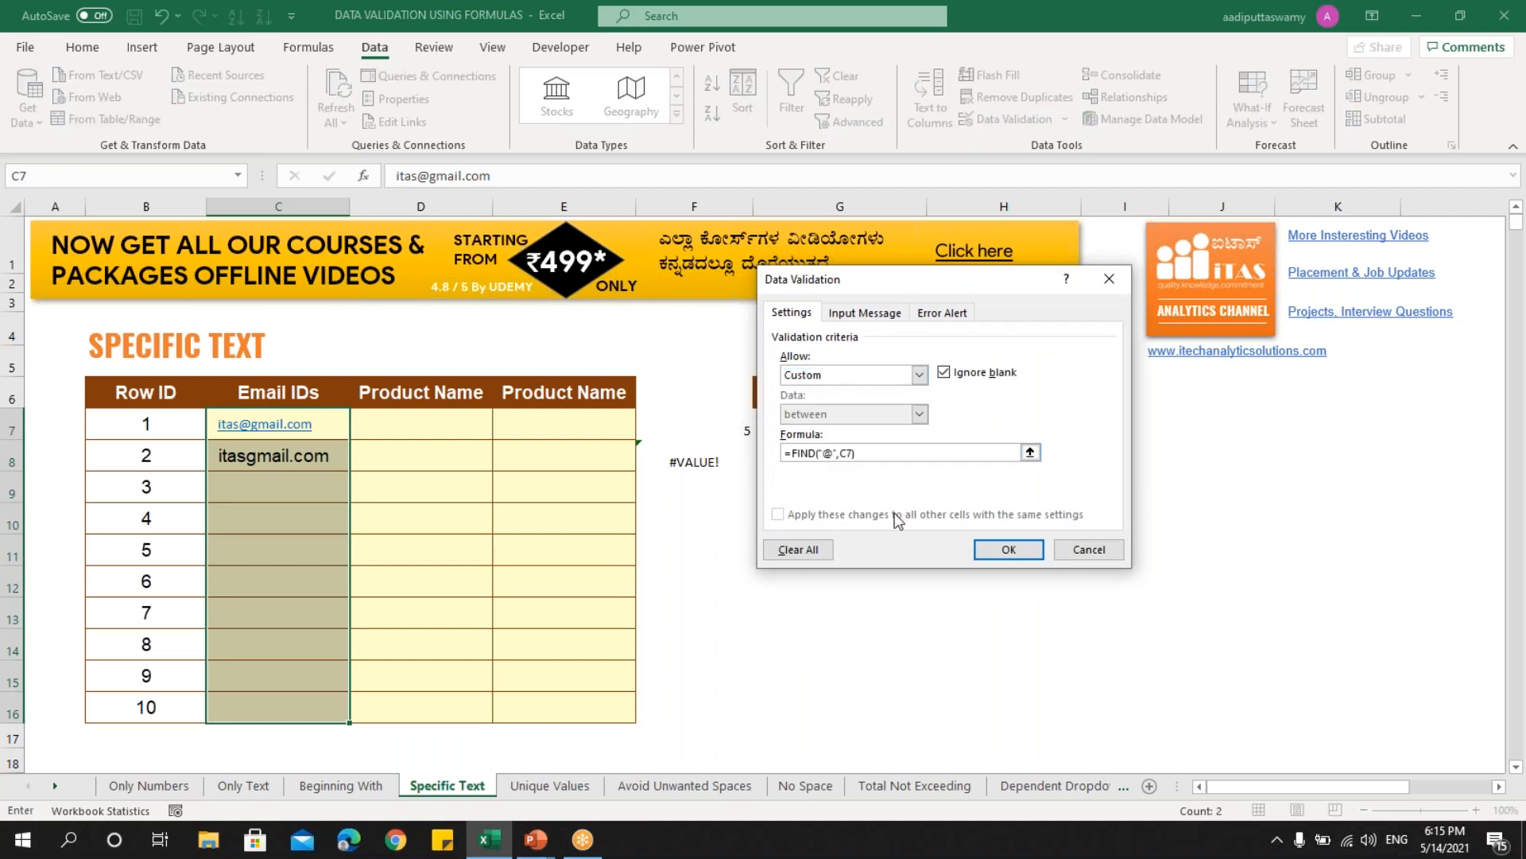
{"action": "left_click", "coordinate": [1014, 552]}
{"action": "left_click", "coordinate": [319, 509]}
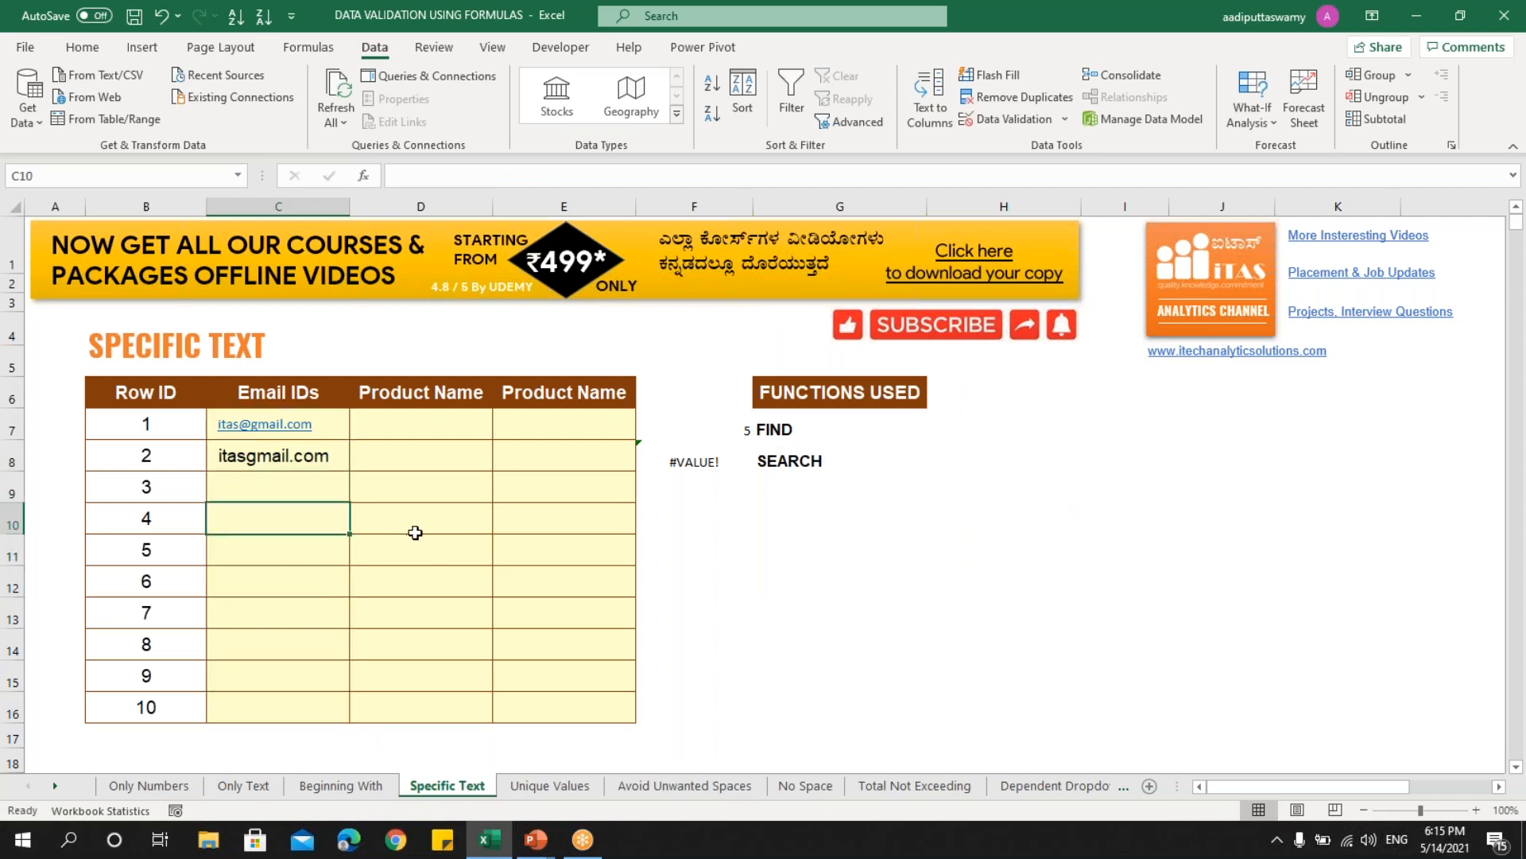
- Try an @-less address in C9, cancel the rejection, then select Product Name cells D7:D16
{"action": "key", "text": "Up"}
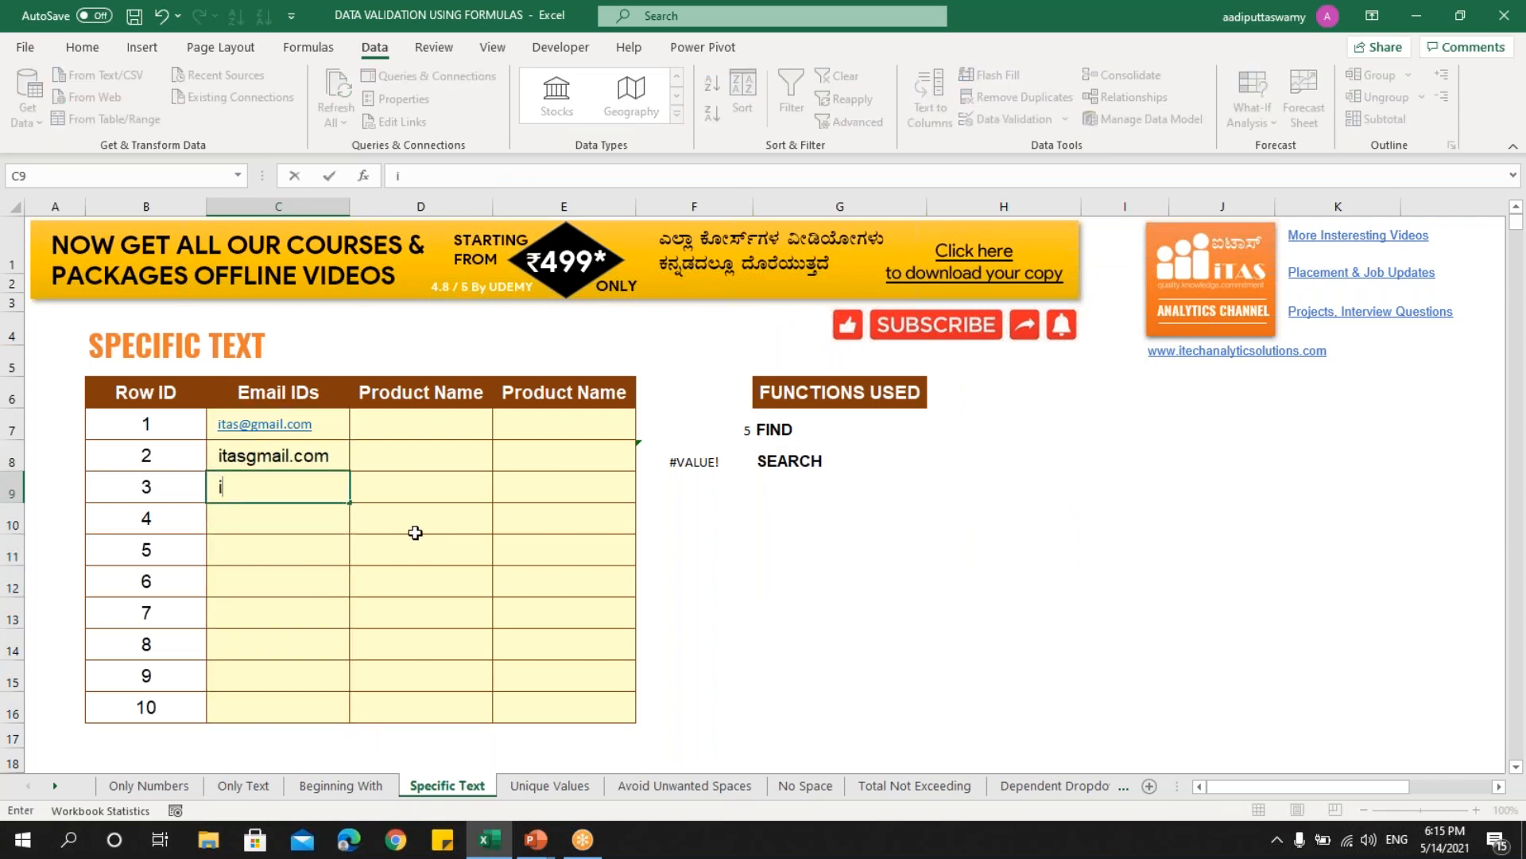
{"action": "key", "text": "Return"}
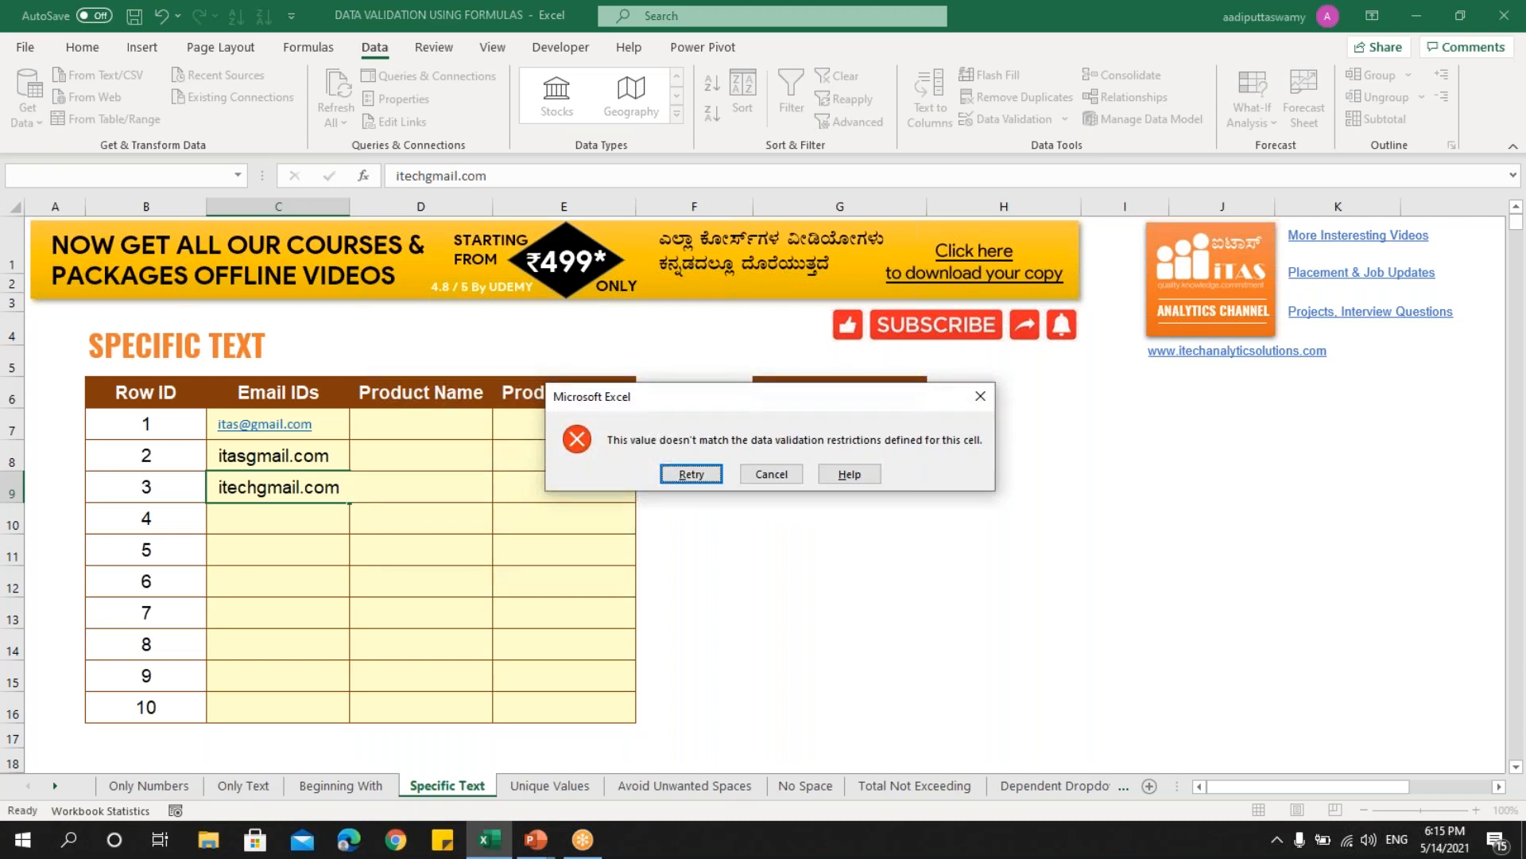
{"action": "left_click", "coordinate": [755, 475]}
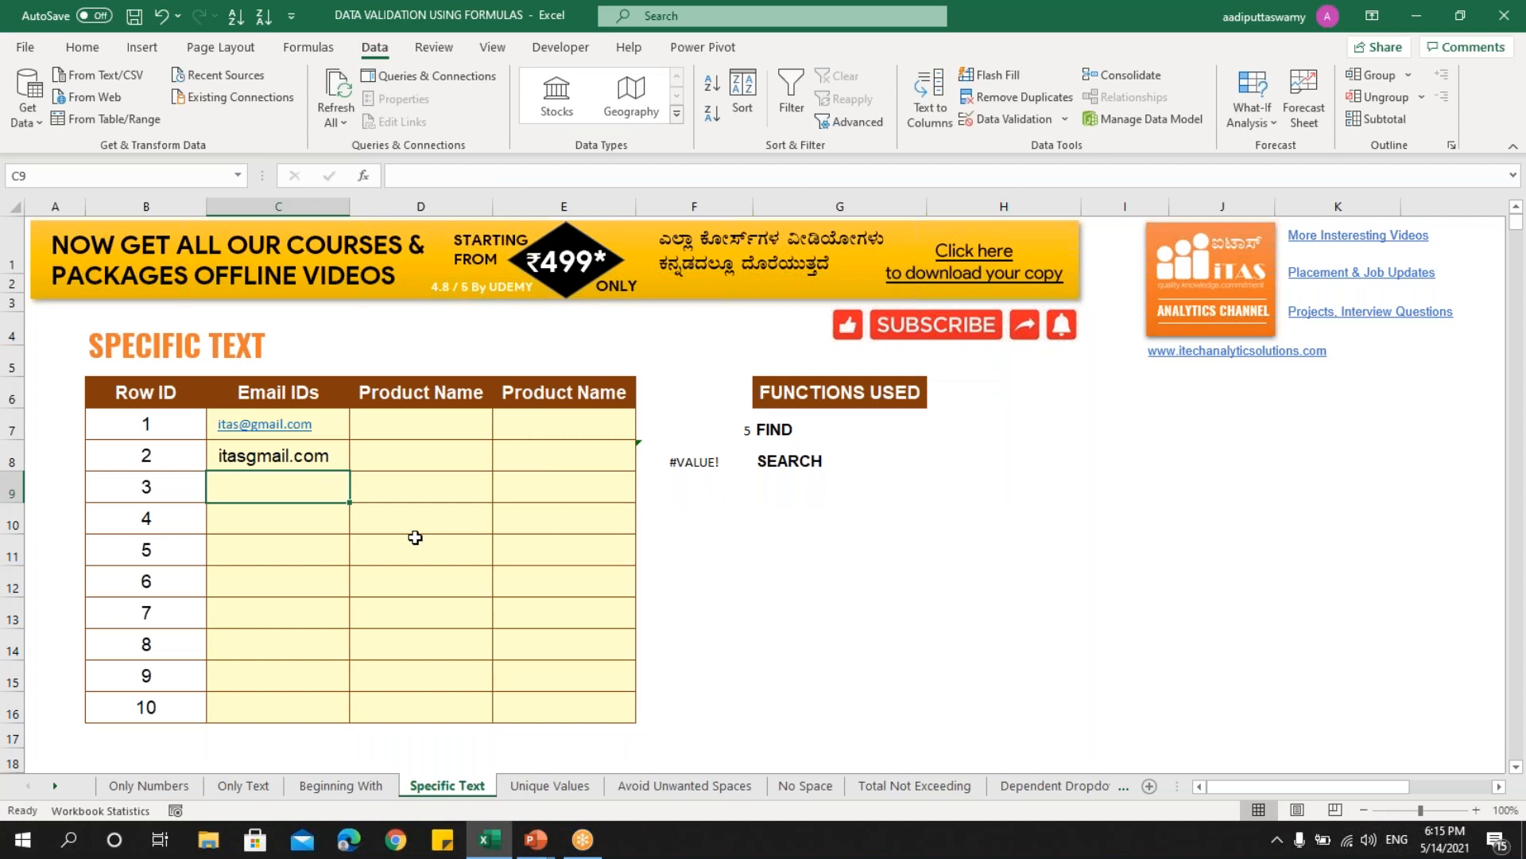
{"action": "left_click_drag", "start_coordinate": [457, 431], "coordinate": [453, 696]}
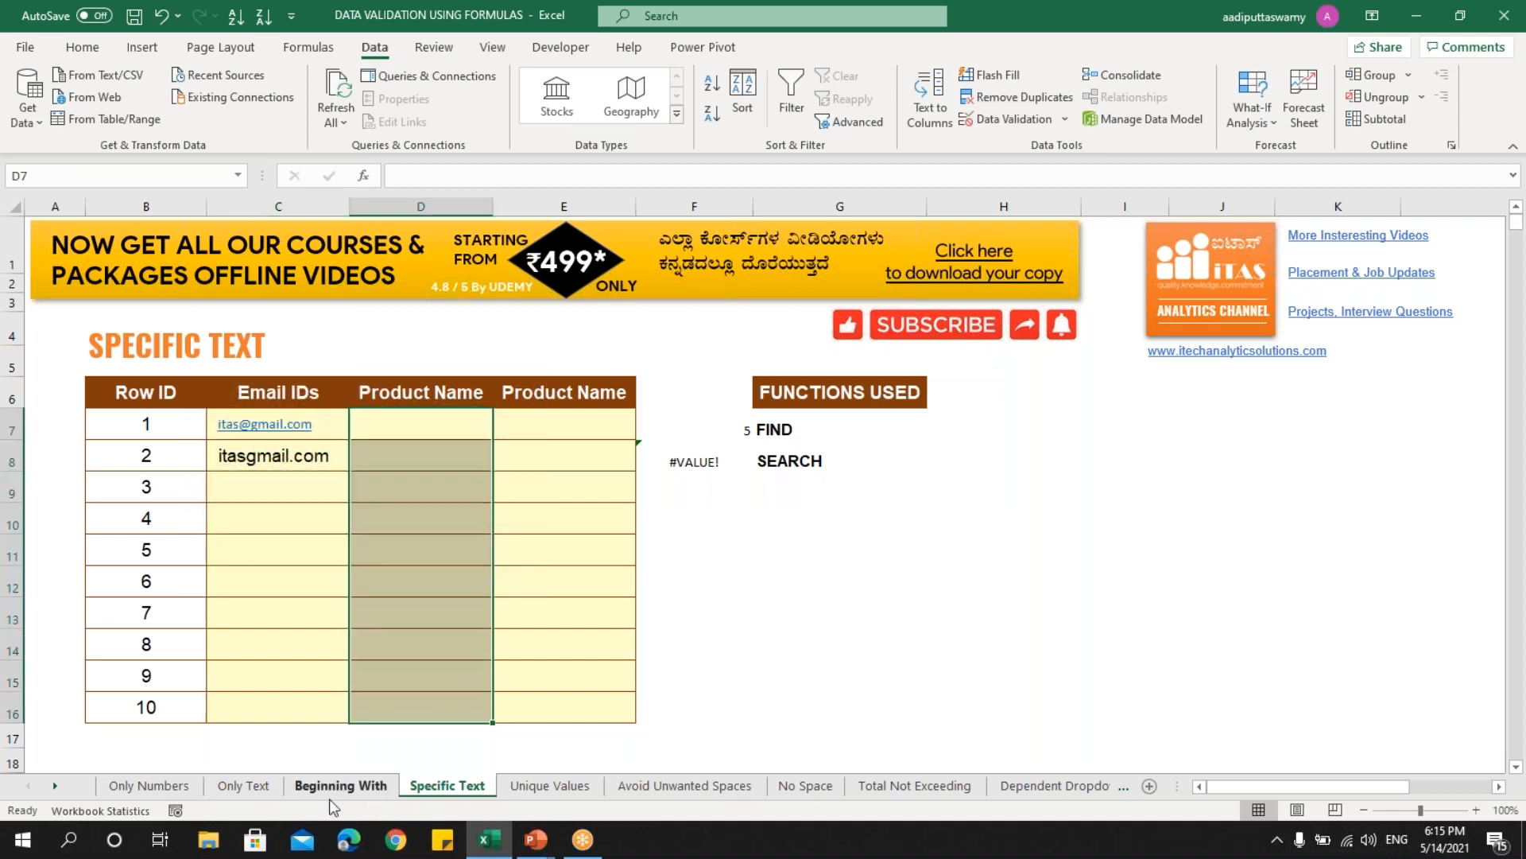
{"action": "left_click_drag", "start_coordinate": [416, 449], "coordinate": [434, 704]}
- Enter the product name PROD-789-2021 in D7
{"action": "left_click", "coordinate": [430, 430]}
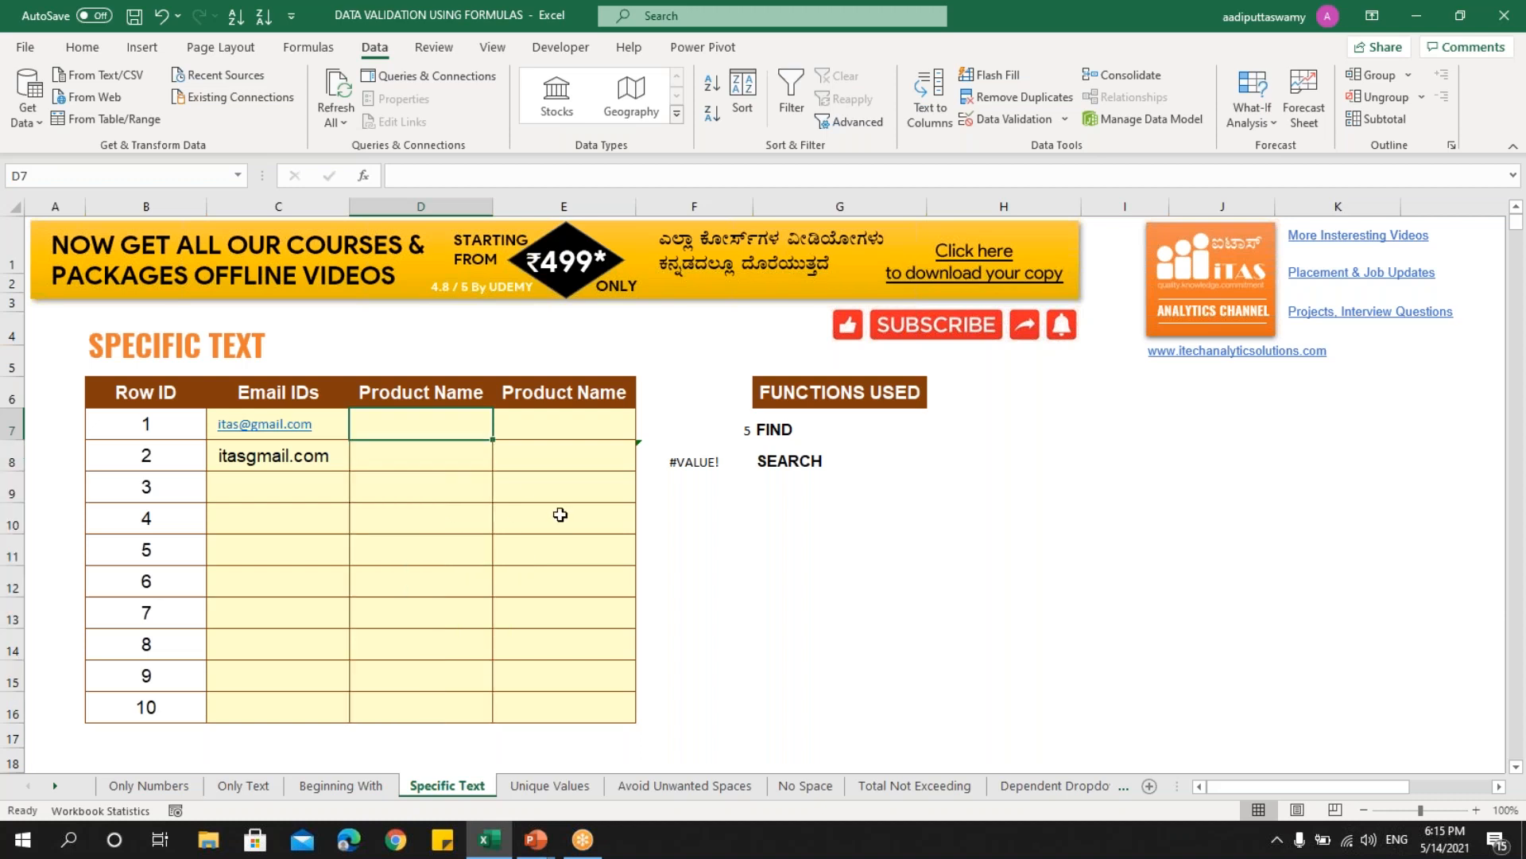
{"action": "key", "text": "Caps_Lock"}
{"action": "type", "text": "PROD"}
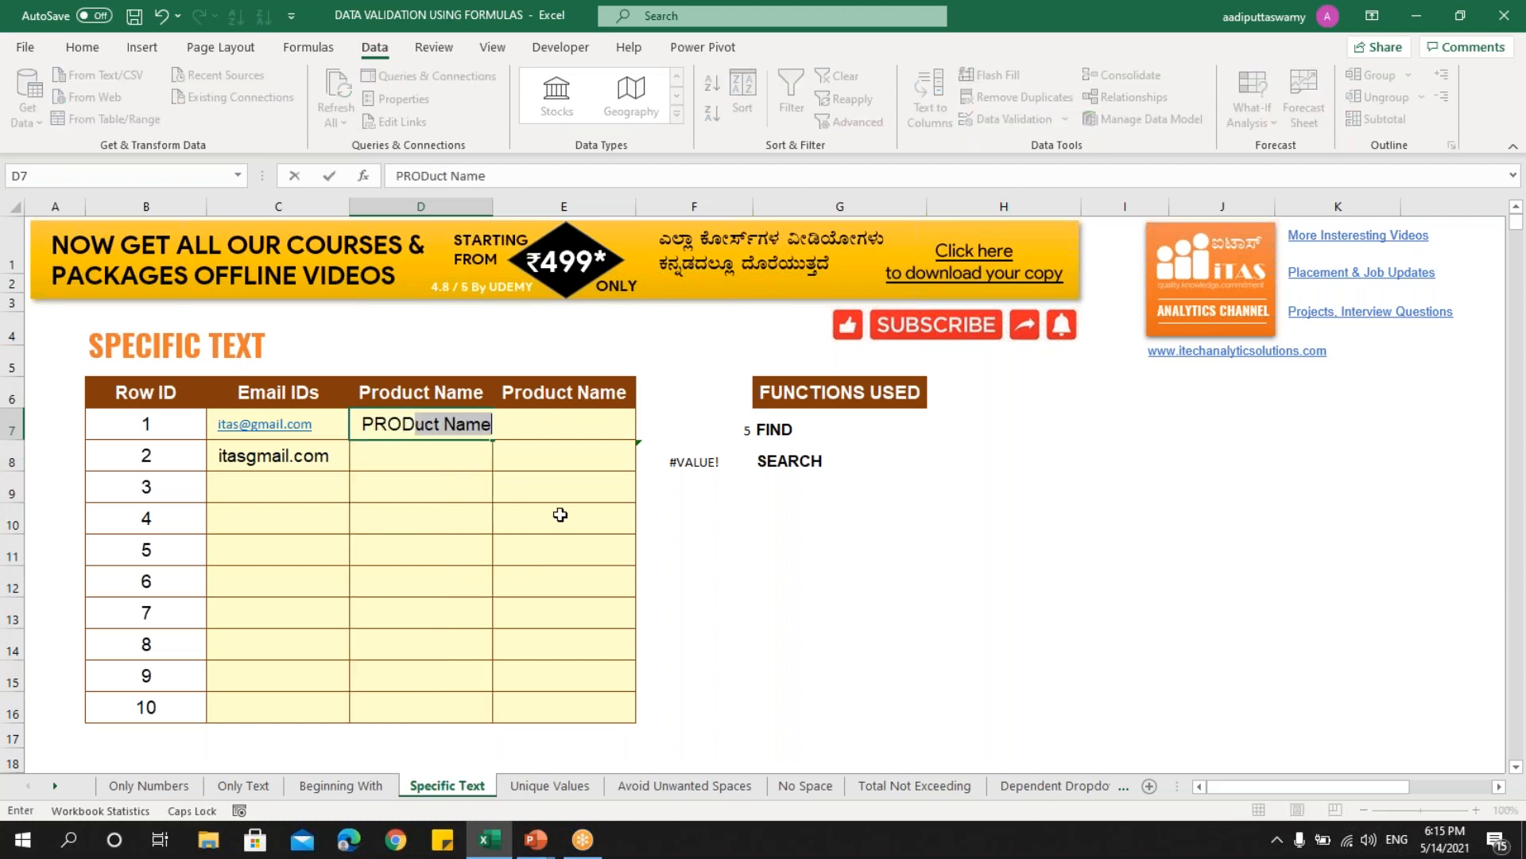
{"action": "type", "text": "-789-2021"}
{"action": "key", "text": "Return"}
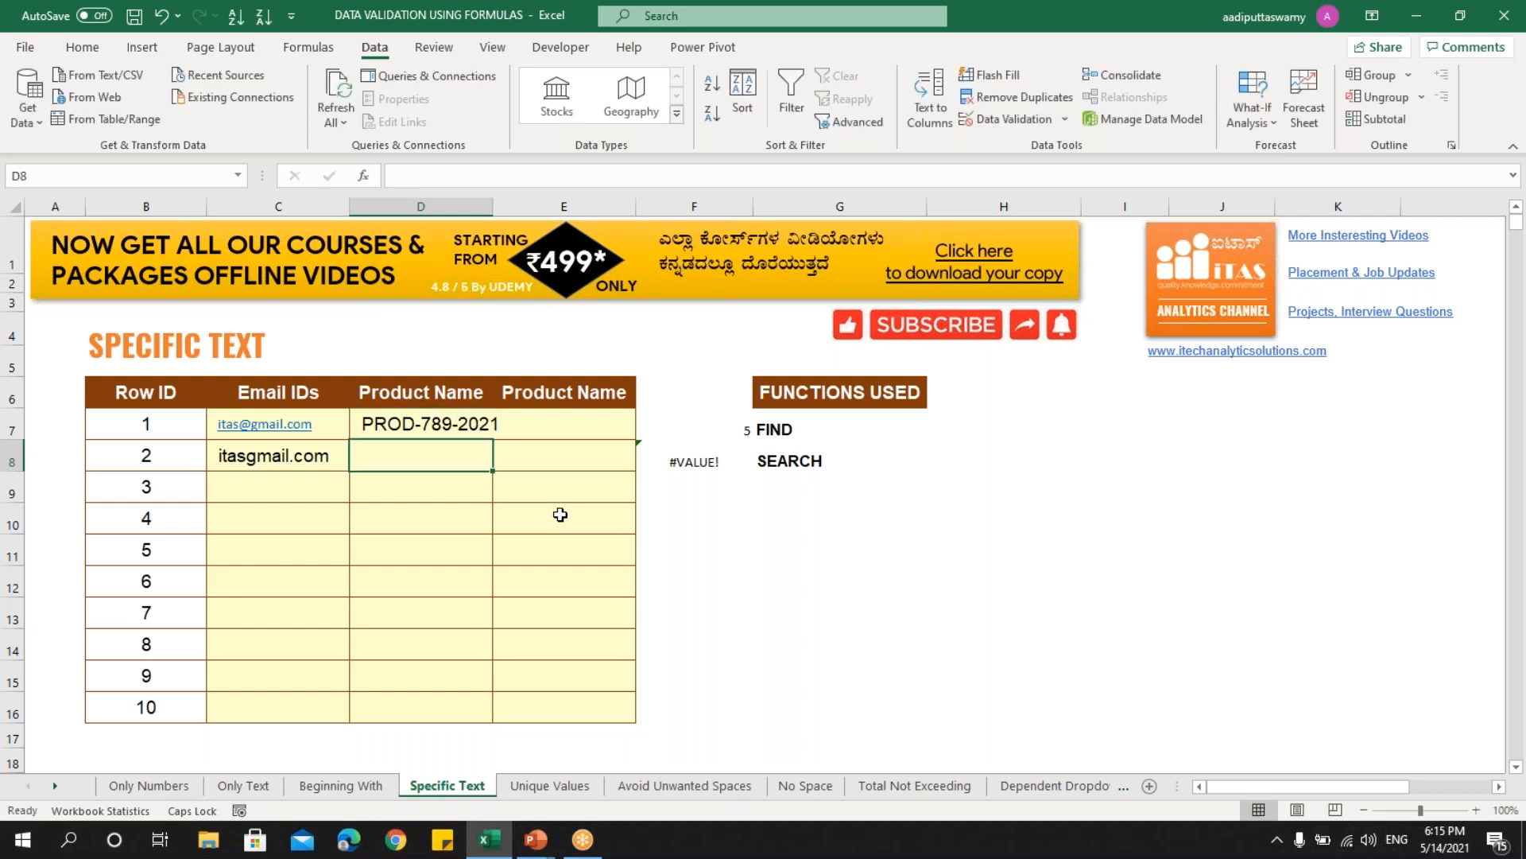
- Replace F7 with =FIND("PROD",D7), which returns 1
{"action": "key", "text": "Up"}
{"action": "key", "text": "Right"}
{"action": "key", "text": "Right"}
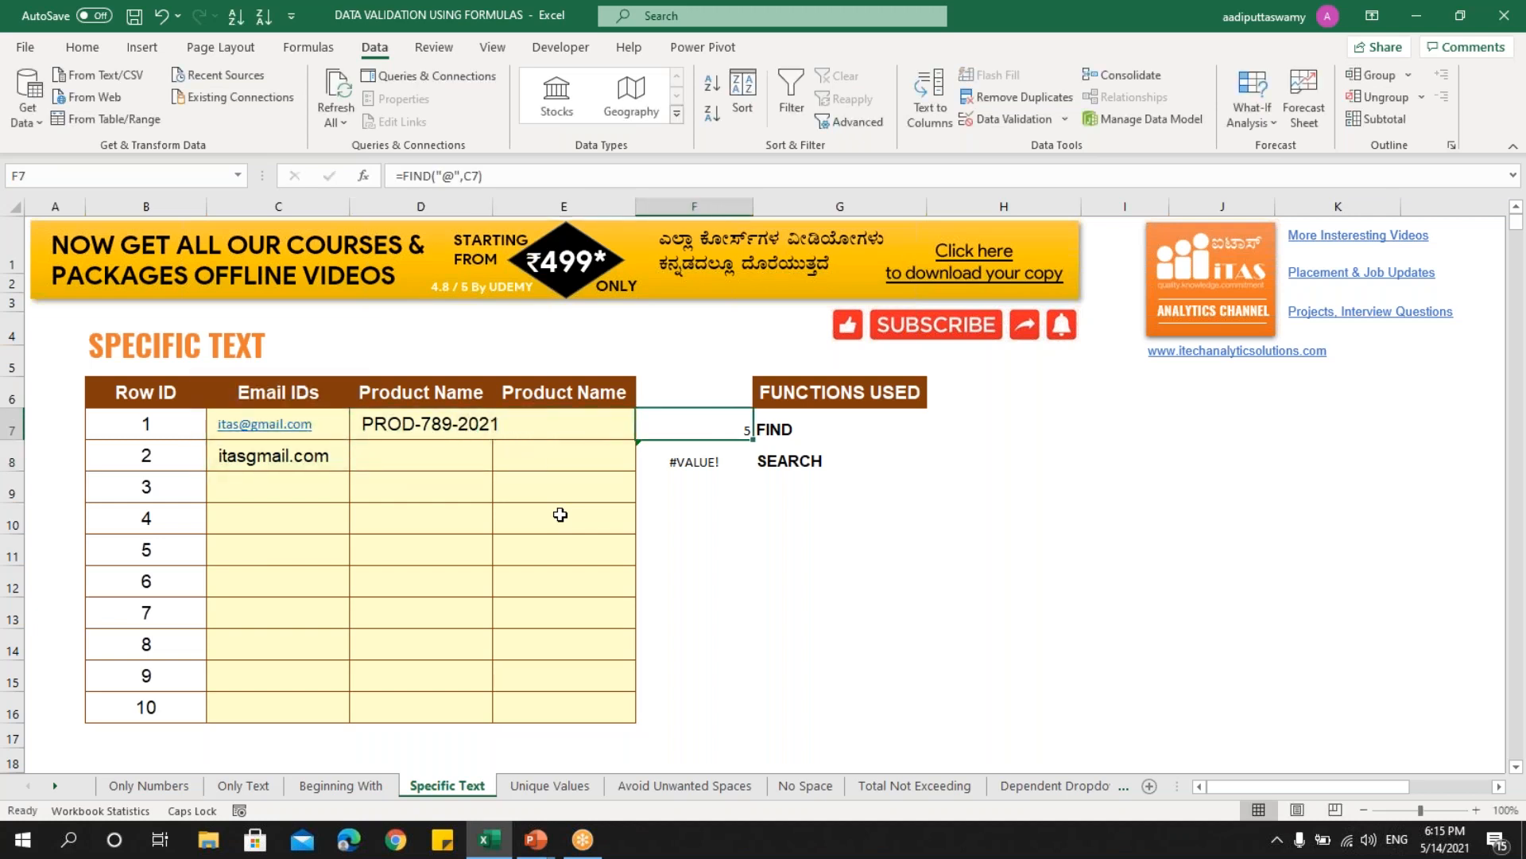
{"action": "type", "text": "=FIND"}
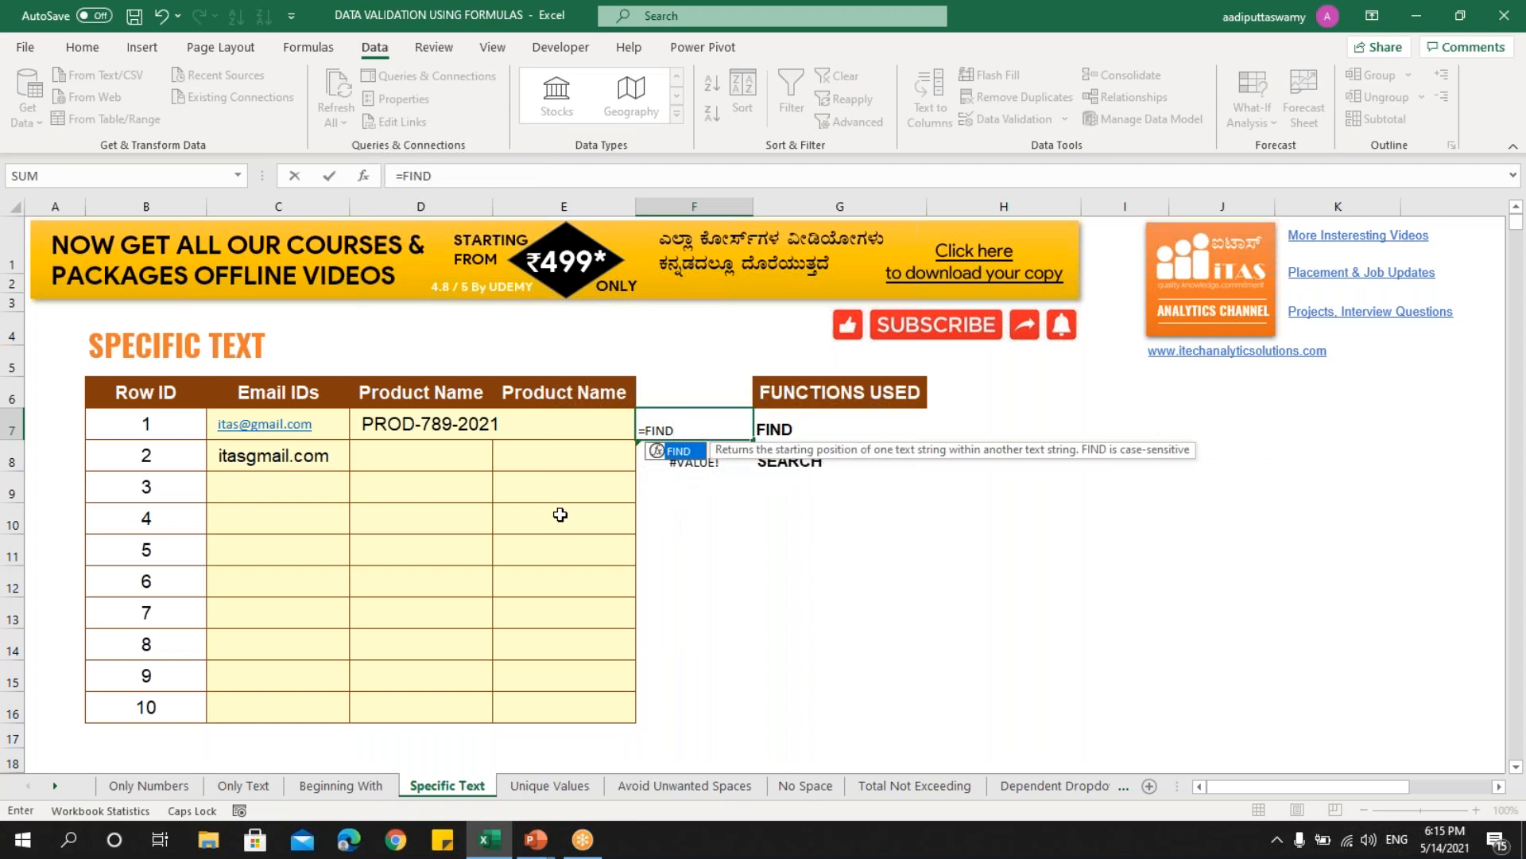
{"action": "type", "text": "(\"P"}
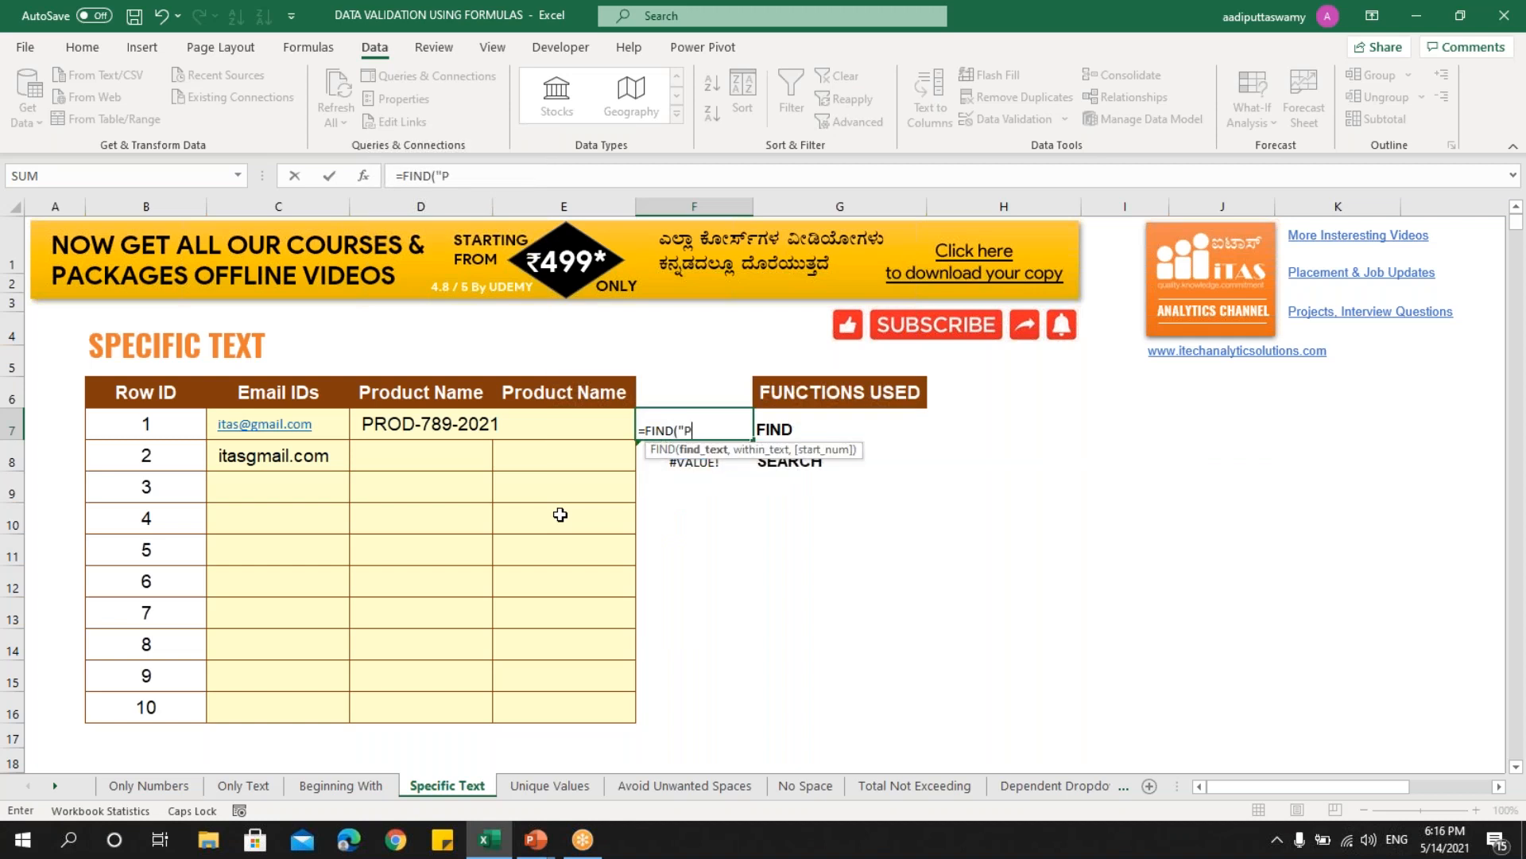
{"action": "type", "text": "ROD\","}
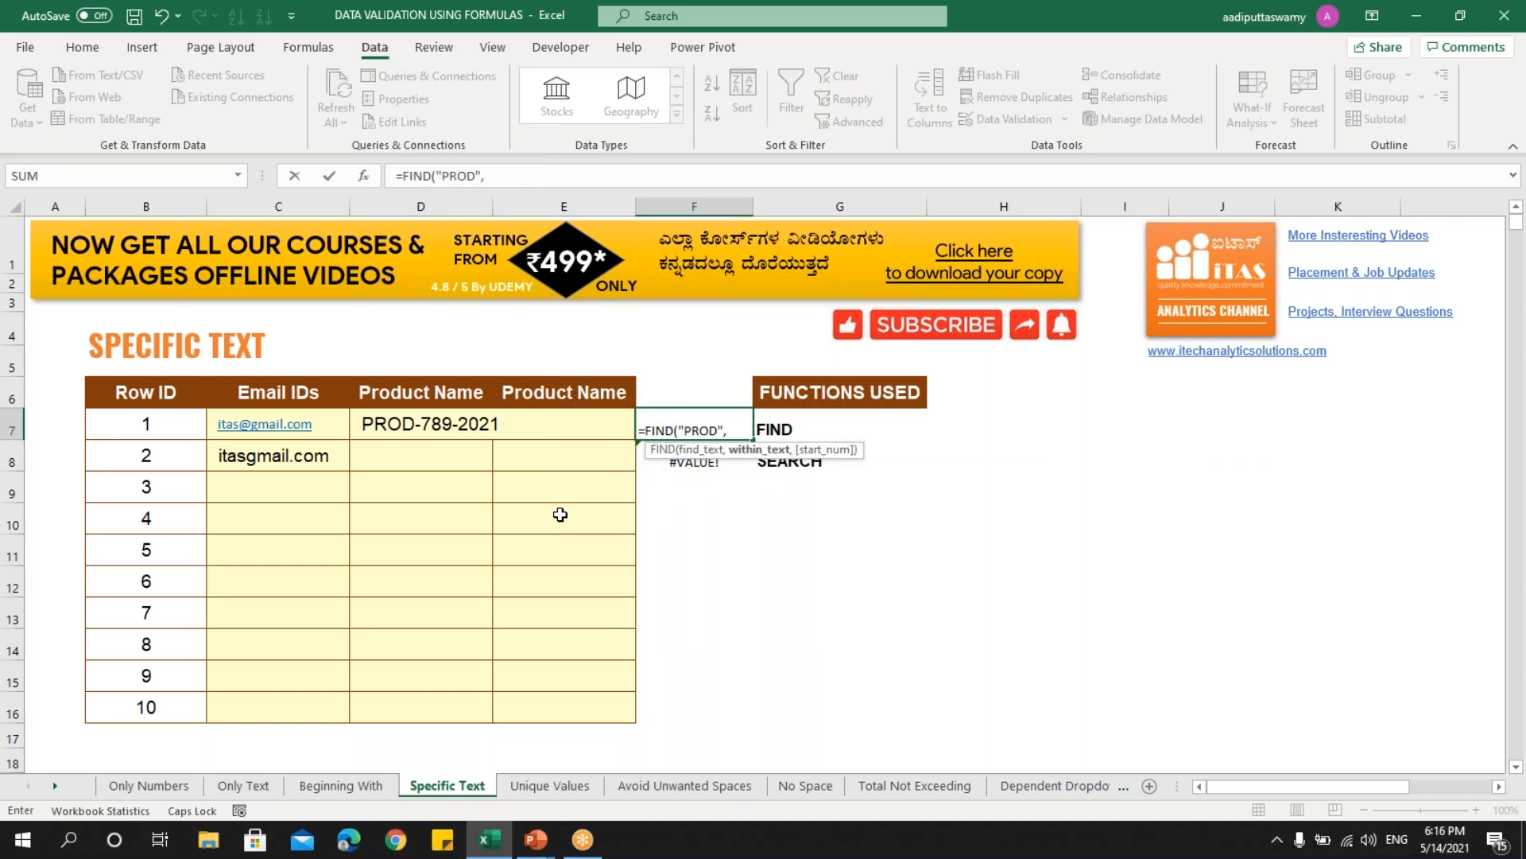
{"action": "left_click", "coordinate": [453, 429]}
{"action": "type", "text": ")"}
{"action": "key", "text": "Return"}
{"action": "key", "text": "Up"}
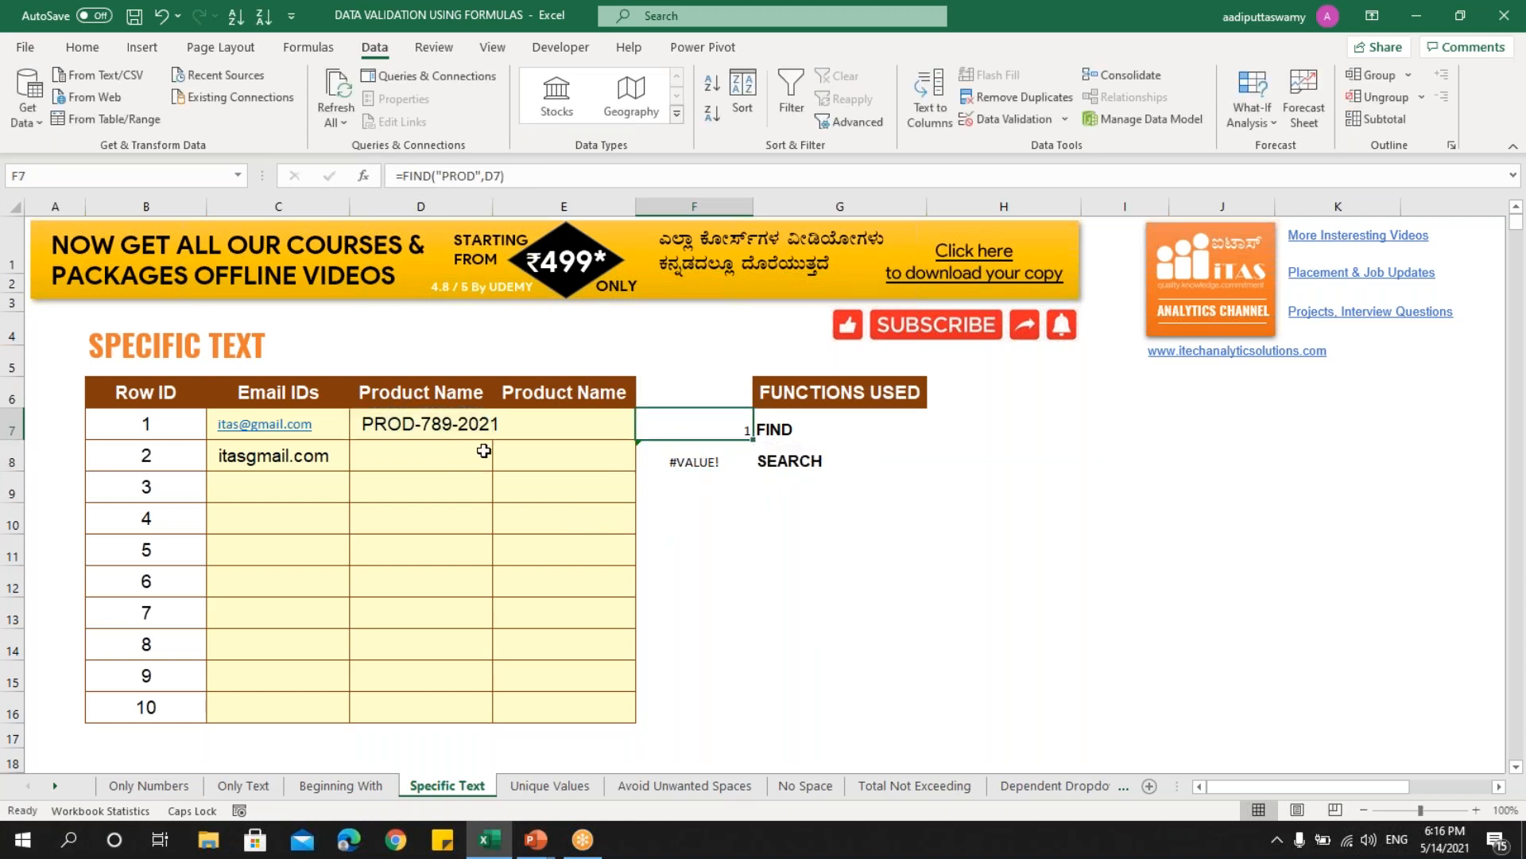
{"action": "double_click", "coordinate": [414, 430]}
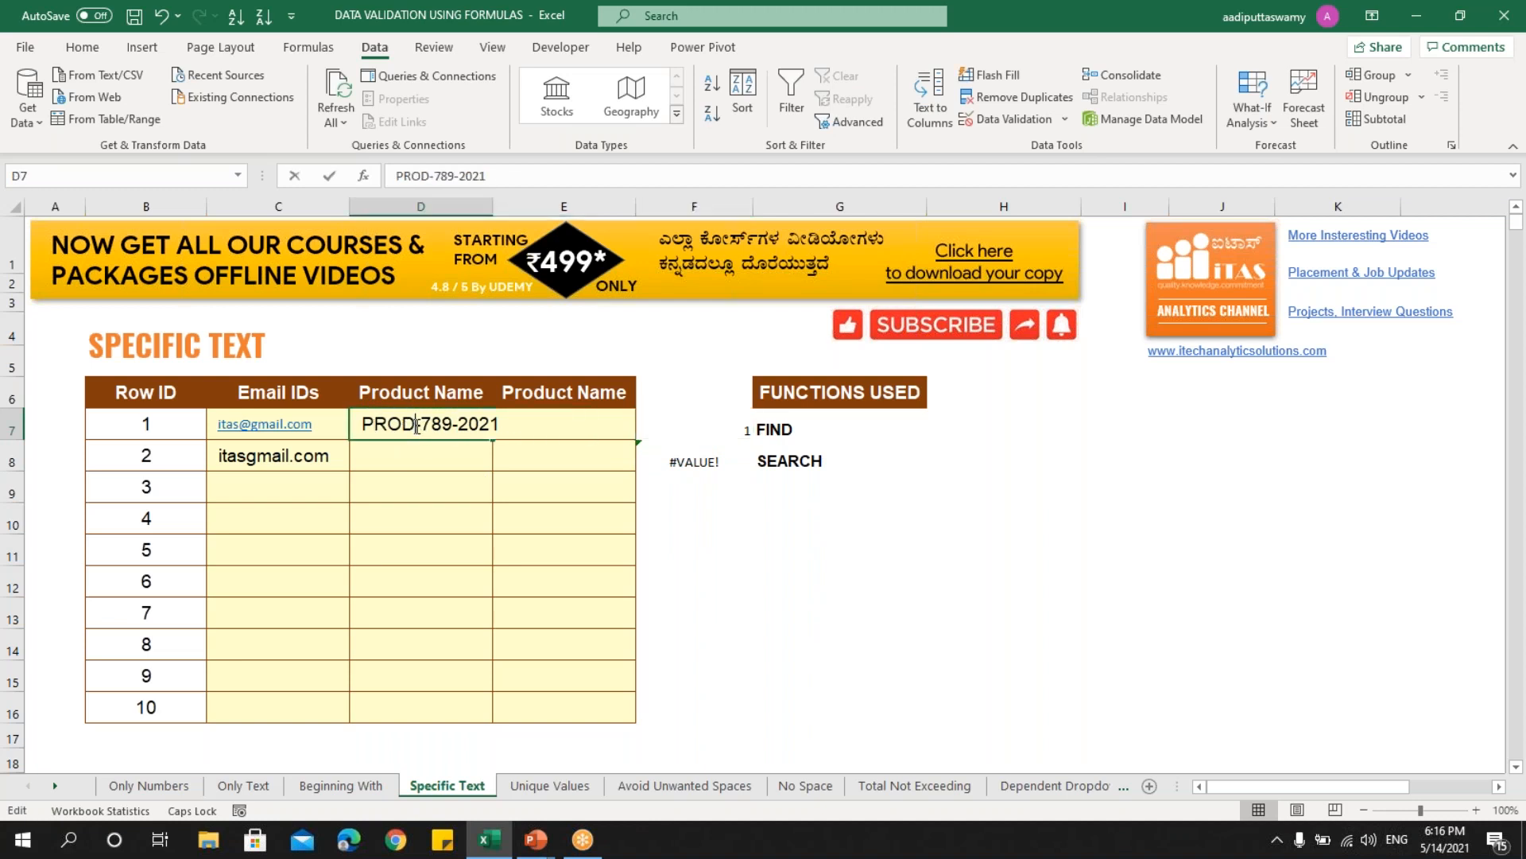
- Rearrange D7's product name to 789-PROD-2021
{"action": "left_click_drag", "start_coordinate": [414, 427], "coordinate": [334, 423]}
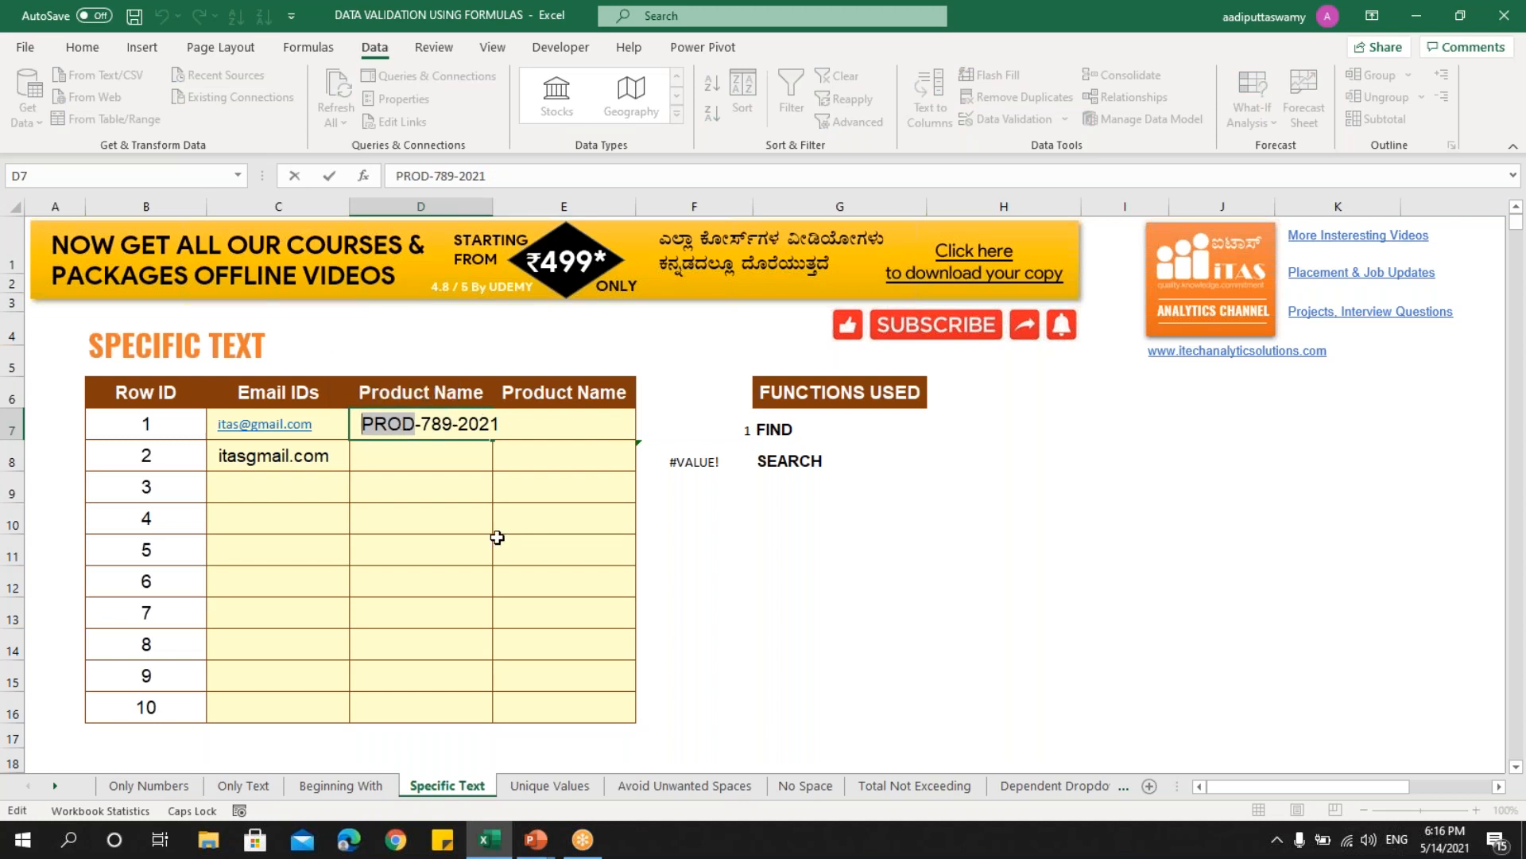
{"action": "key", "text": "Escape"}
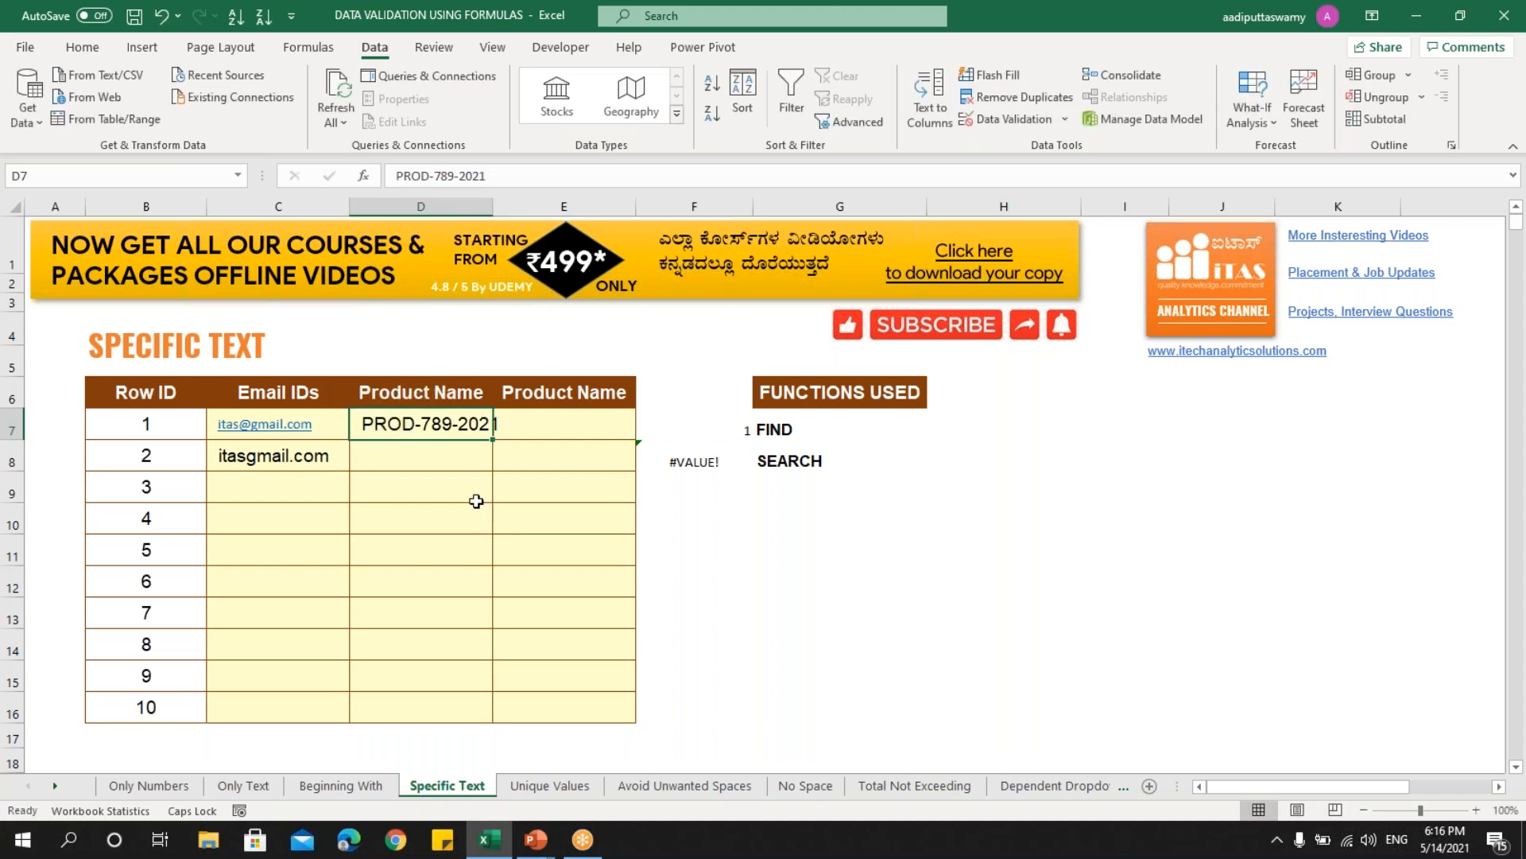
{"action": "double_click", "coordinate": [431, 425]}
{"action": "double_click", "coordinate": [420, 426]}
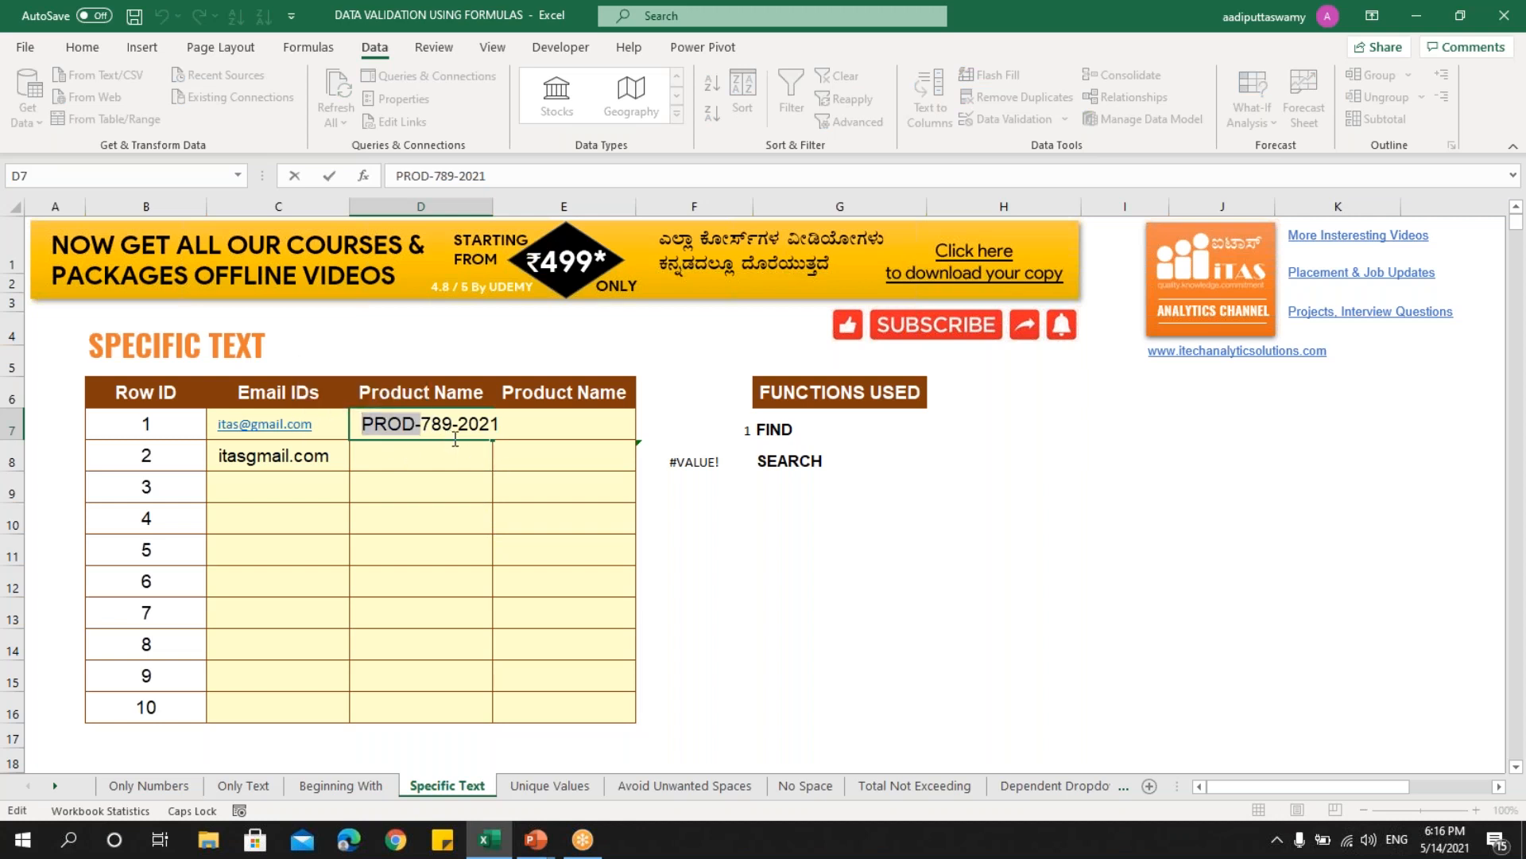
{"action": "key", "text": "BackSpace"}
{"action": "left_click", "coordinate": [402, 424]}
{"action": "key", "text": "ctrl+v"}
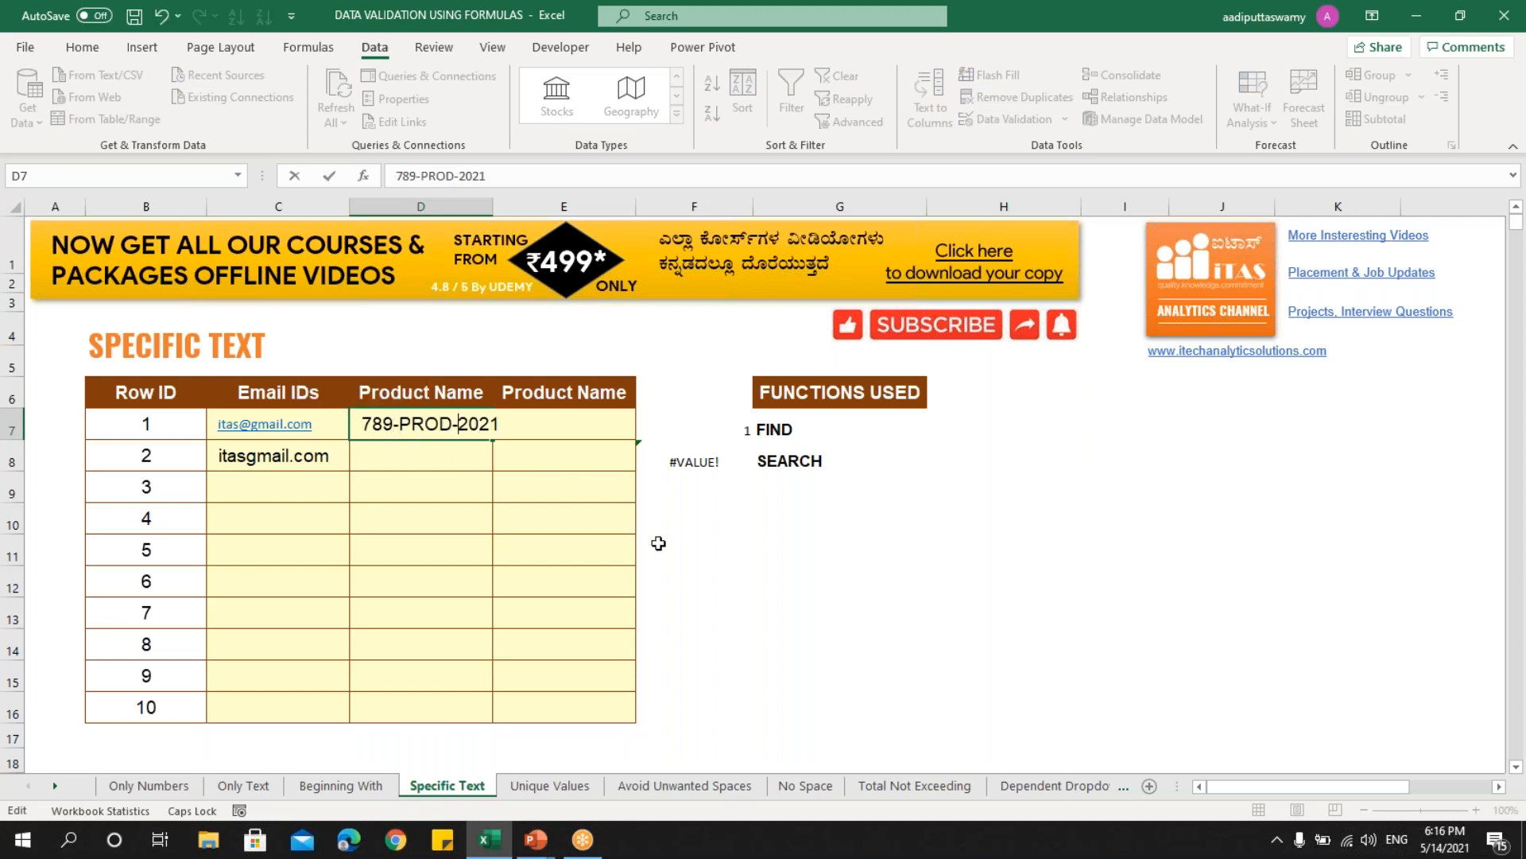
{"action": "key", "text": "Return"}
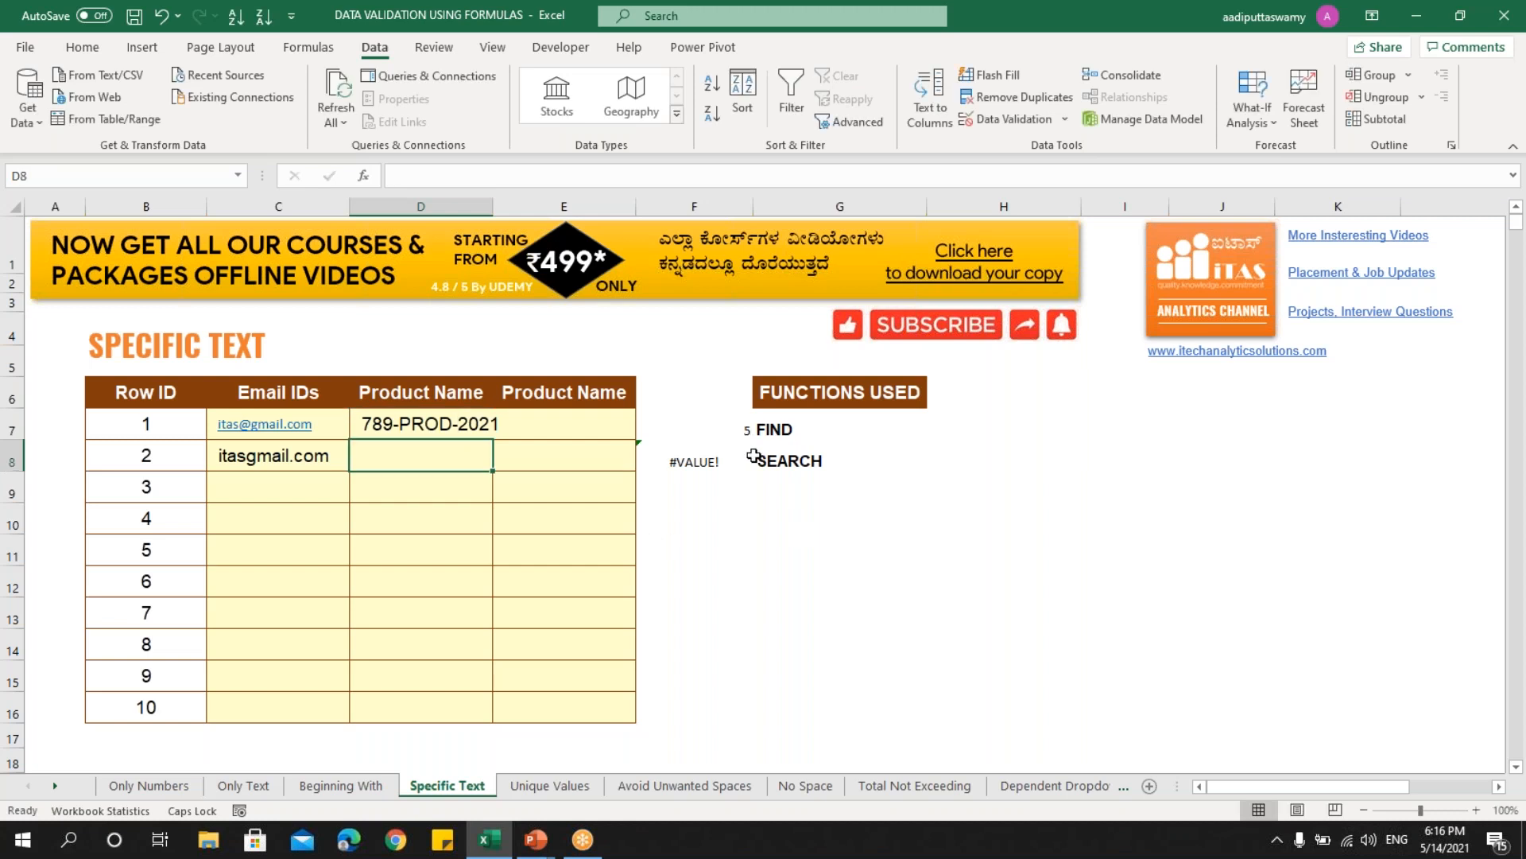
- Confirm F7's =FIND("PROD",D7) now returns 5, then select Product Name cells D7:D16
{"action": "left_click", "coordinate": [728, 430]}
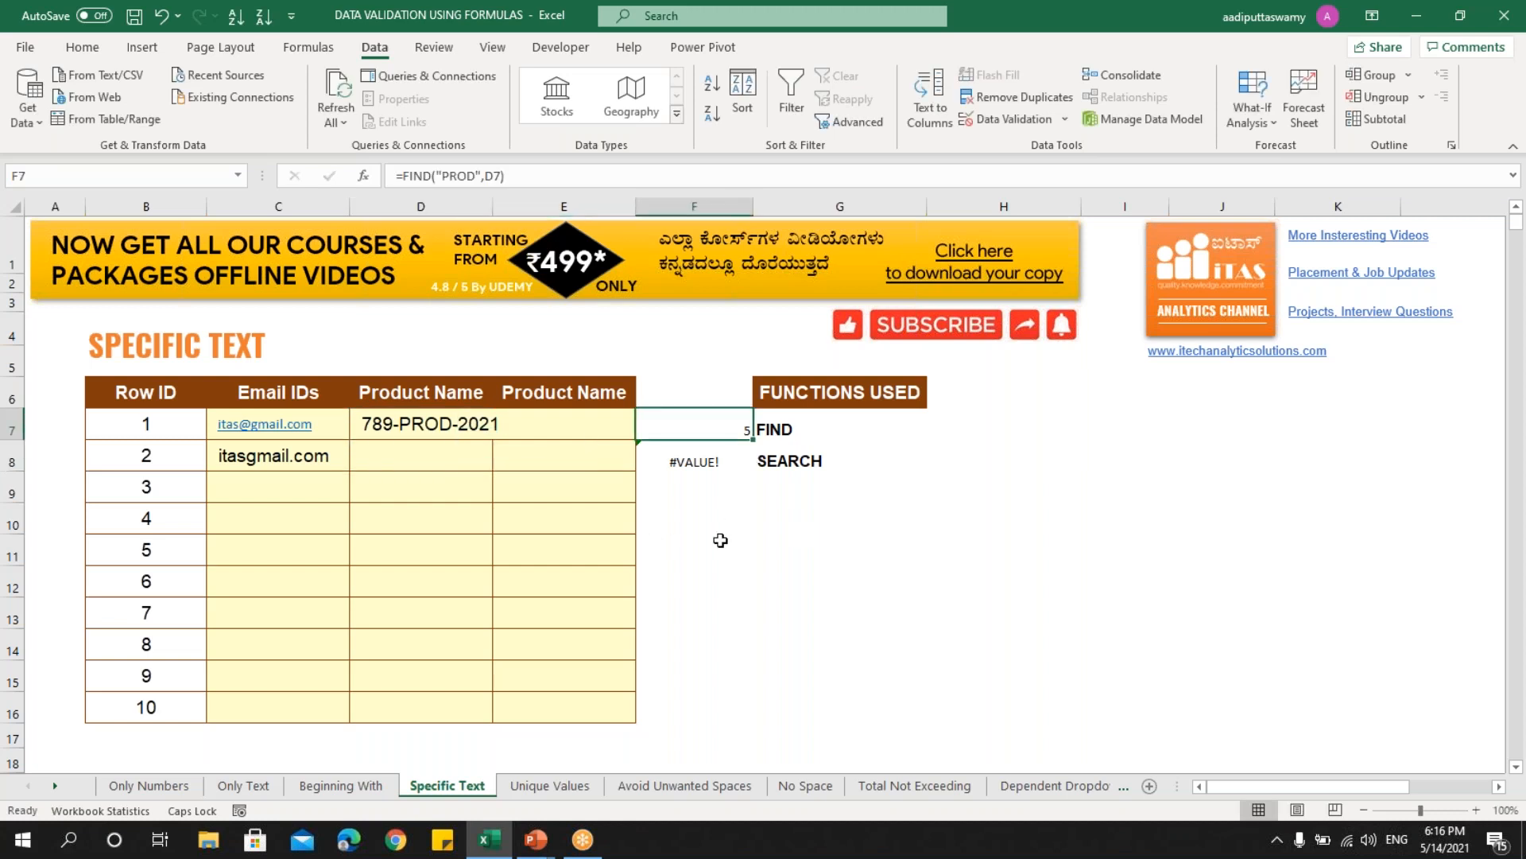
{"action": "left_click", "coordinate": [425, 428]}
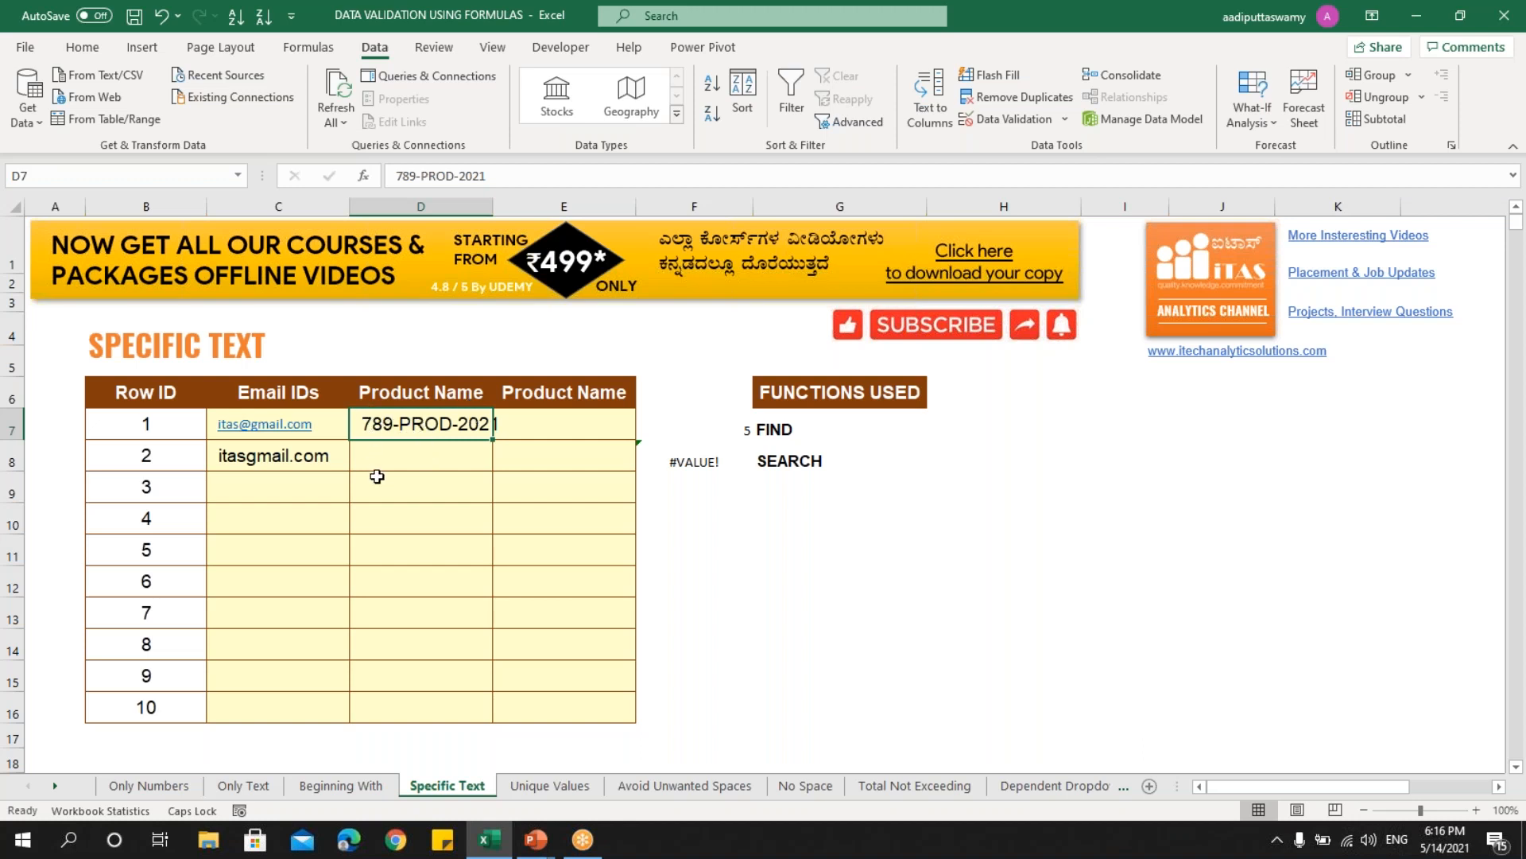
{"action": "left_click", "coordinate": [688, 427]}
{"action": "double_click", "coordinate": [642, 428]}
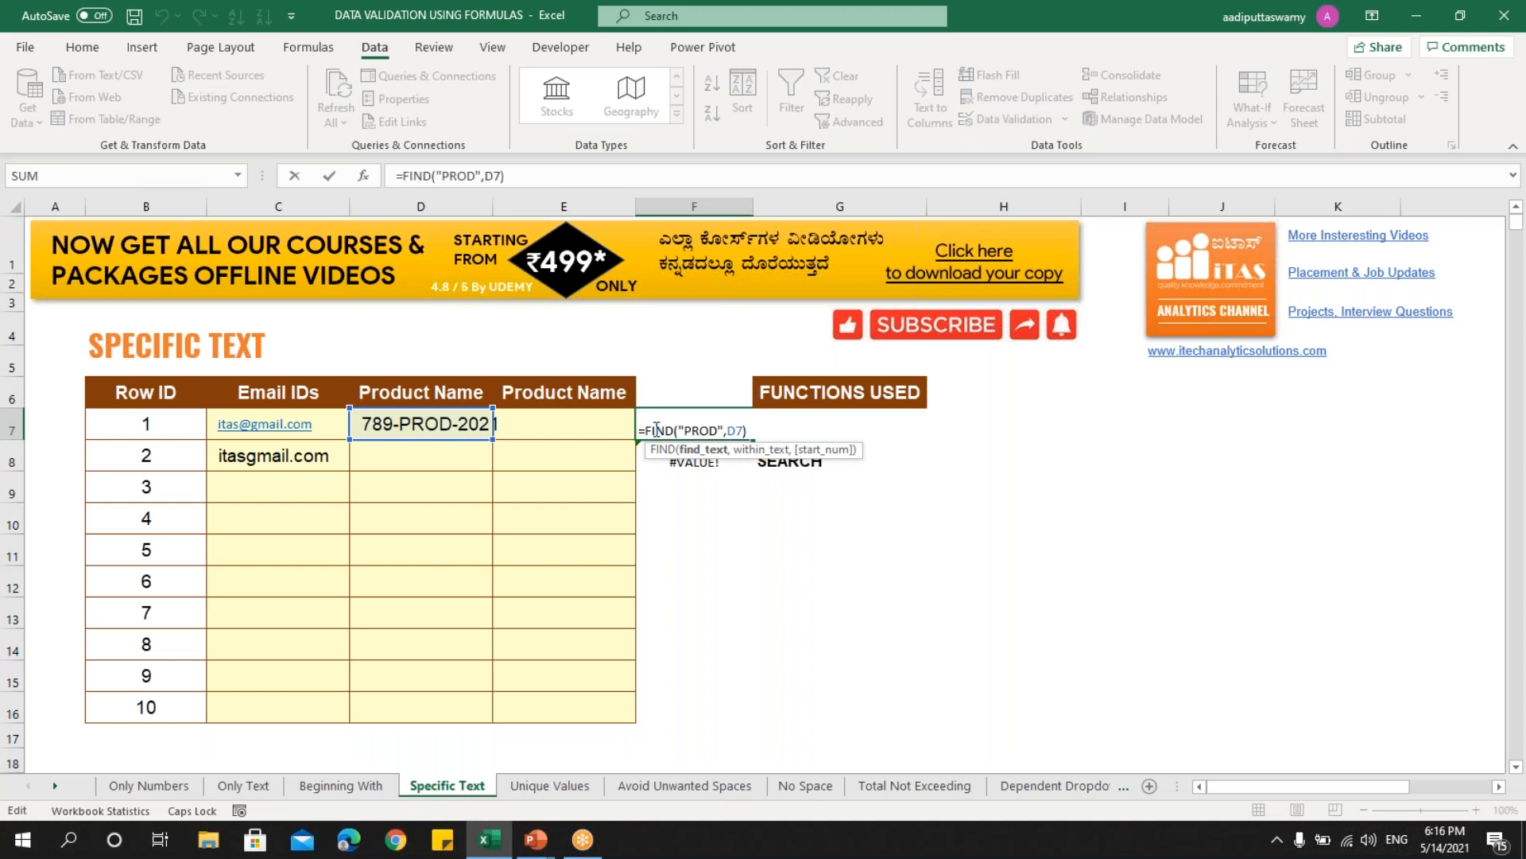
{"action": "key", "text": "Escape"}
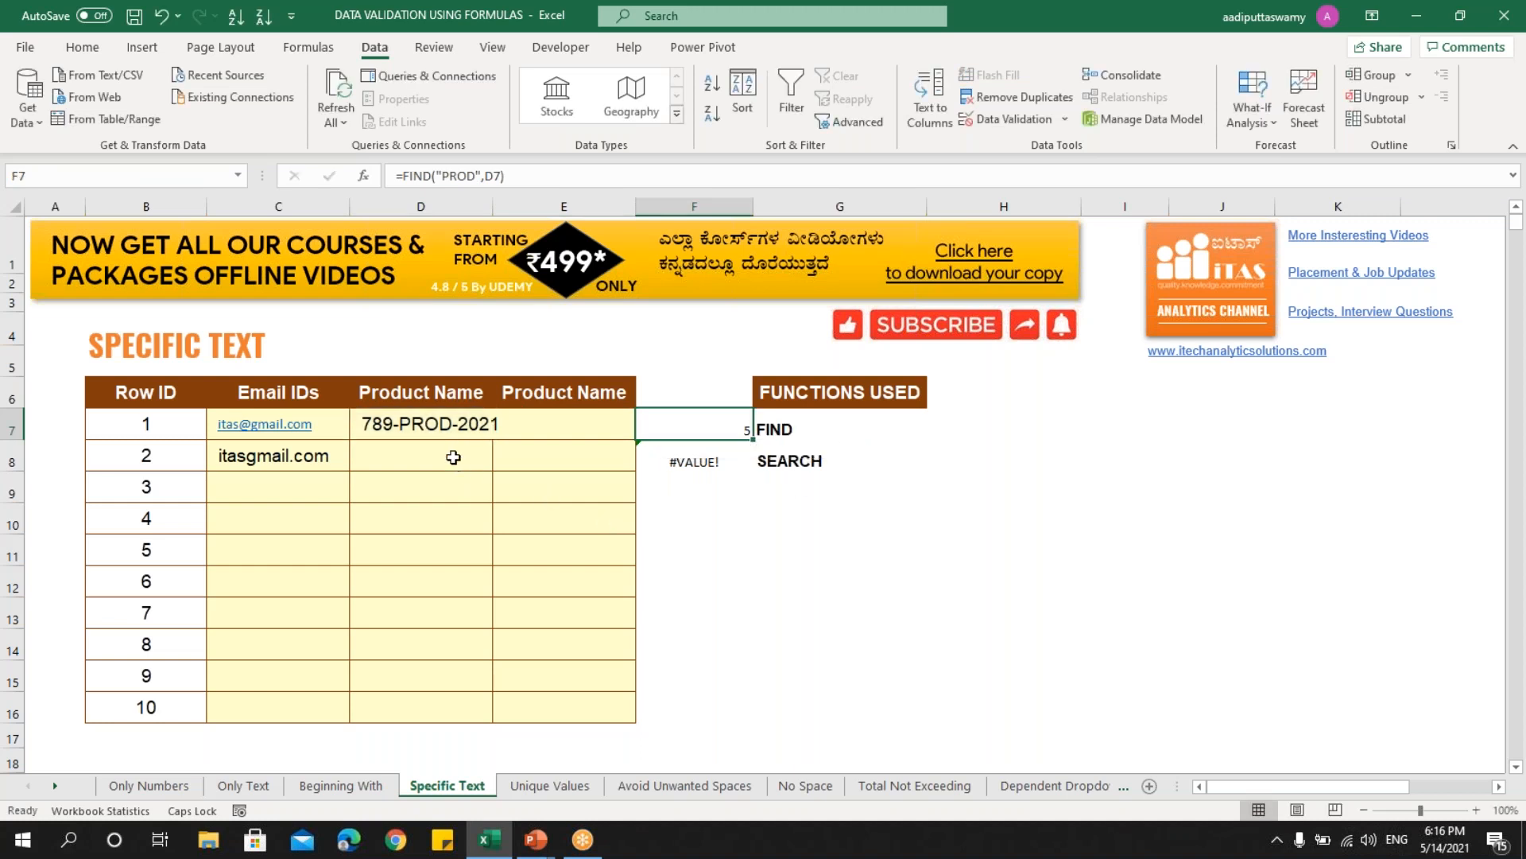
{"action": "left_click_drag", "start_coordinate": [429, 426], "coordinate": [443, 705]}
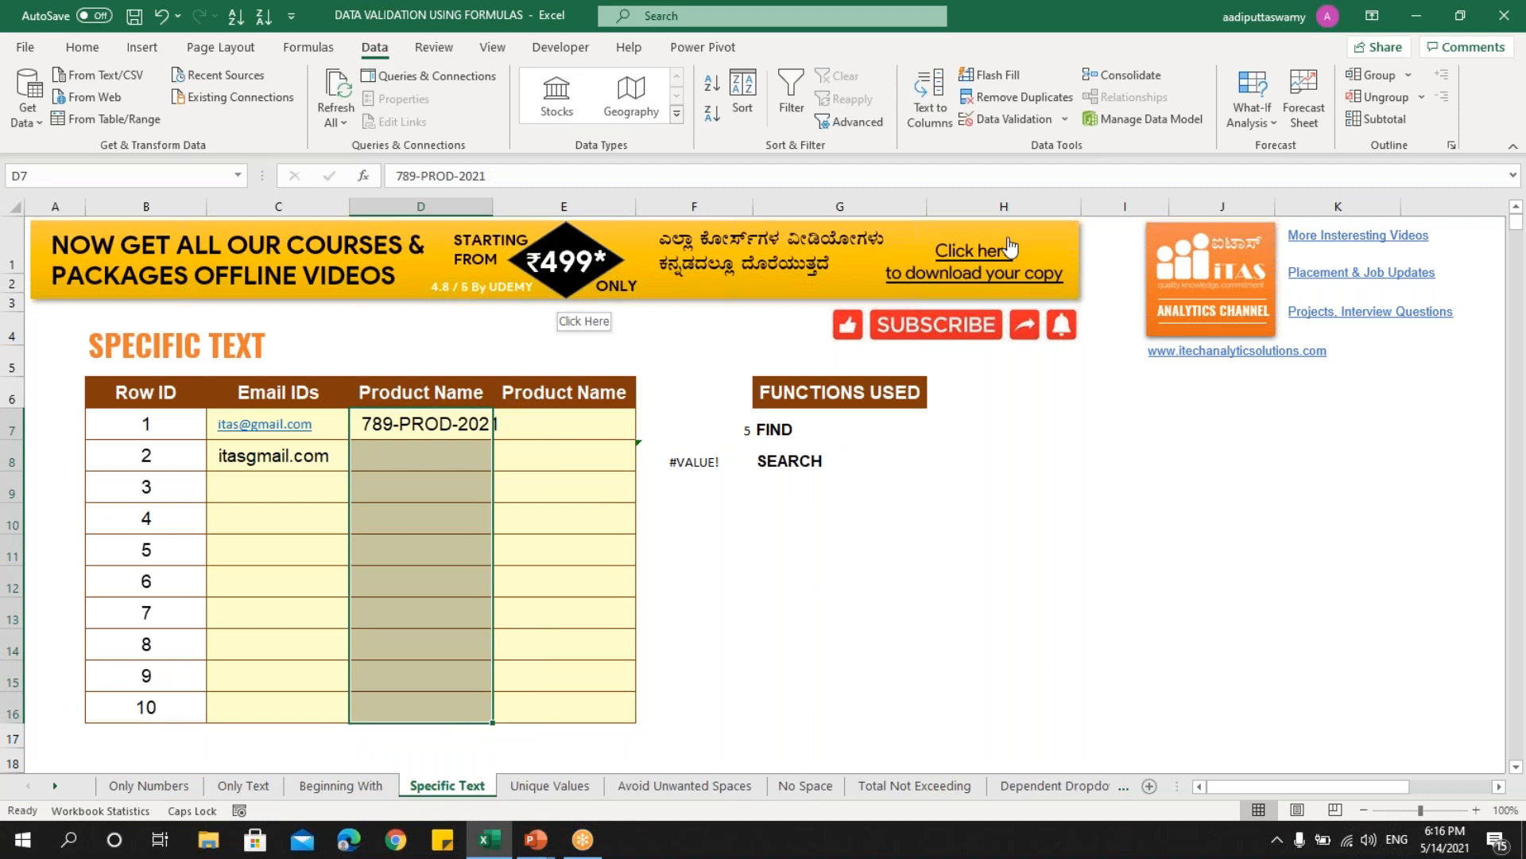
- Apply a Custom data validation rule =FIND("PROD",D7) to D7:D16
{"action": "left_click", "coordinate": [998, 119]}
{"action": "left_click", "coordinate": [860, 378]}
{"action": "left_click", "coordinate": [837, 477]}
{"action": "left_click", "coordinate": [845, 453]}
{"action": "key", "text": "ctrl+v"}
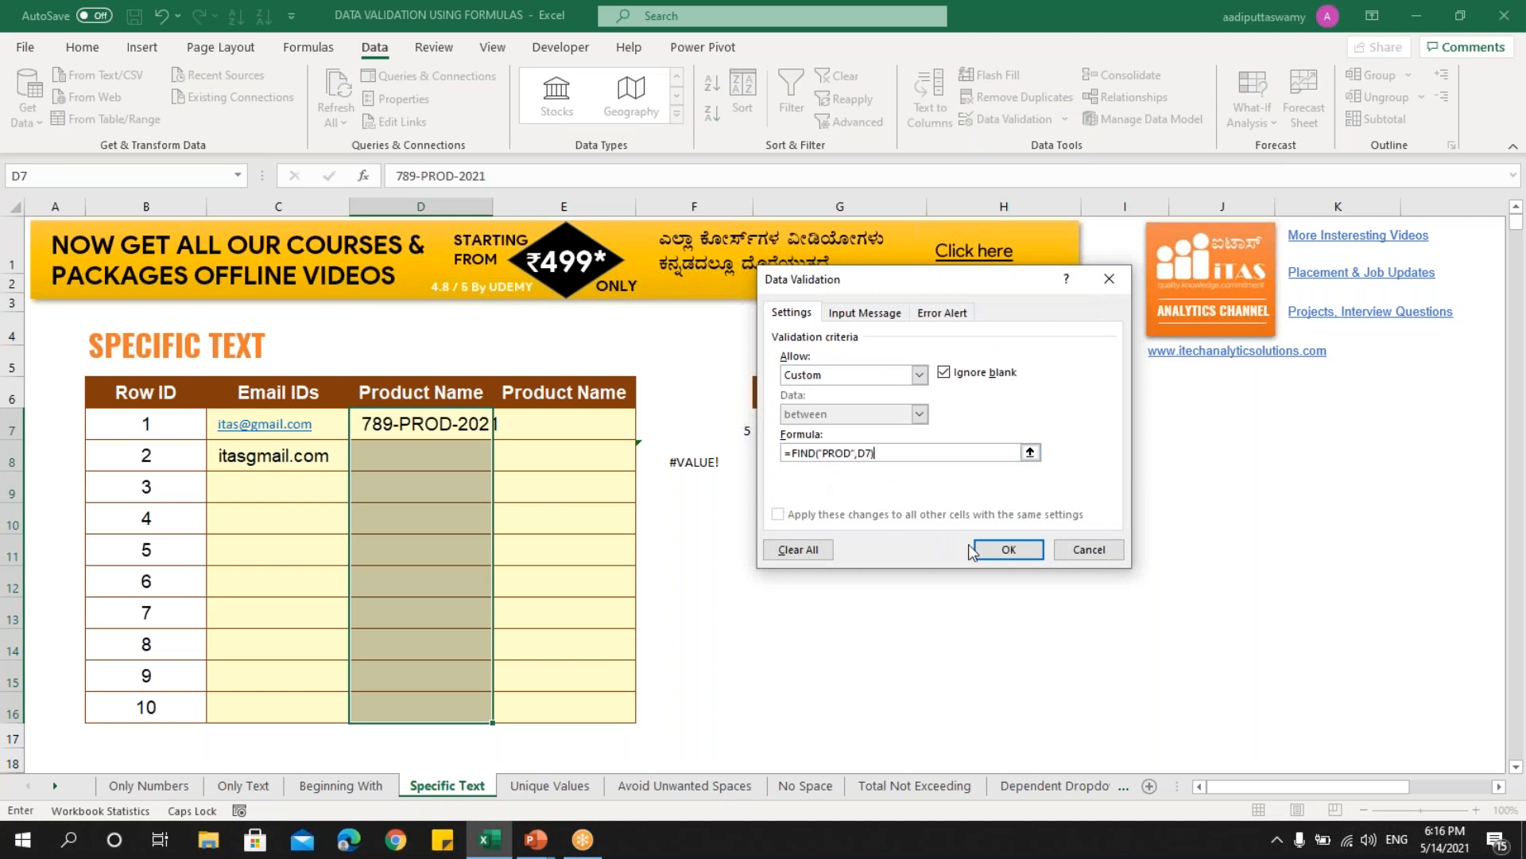
{"action": "left_click", "coordinate": [999, 543]}
- Enter 234-PROD-2021 in D8 (accepted), then try 789-PRD-2021, which is rejected
{"action": "key", "text": "Down"}
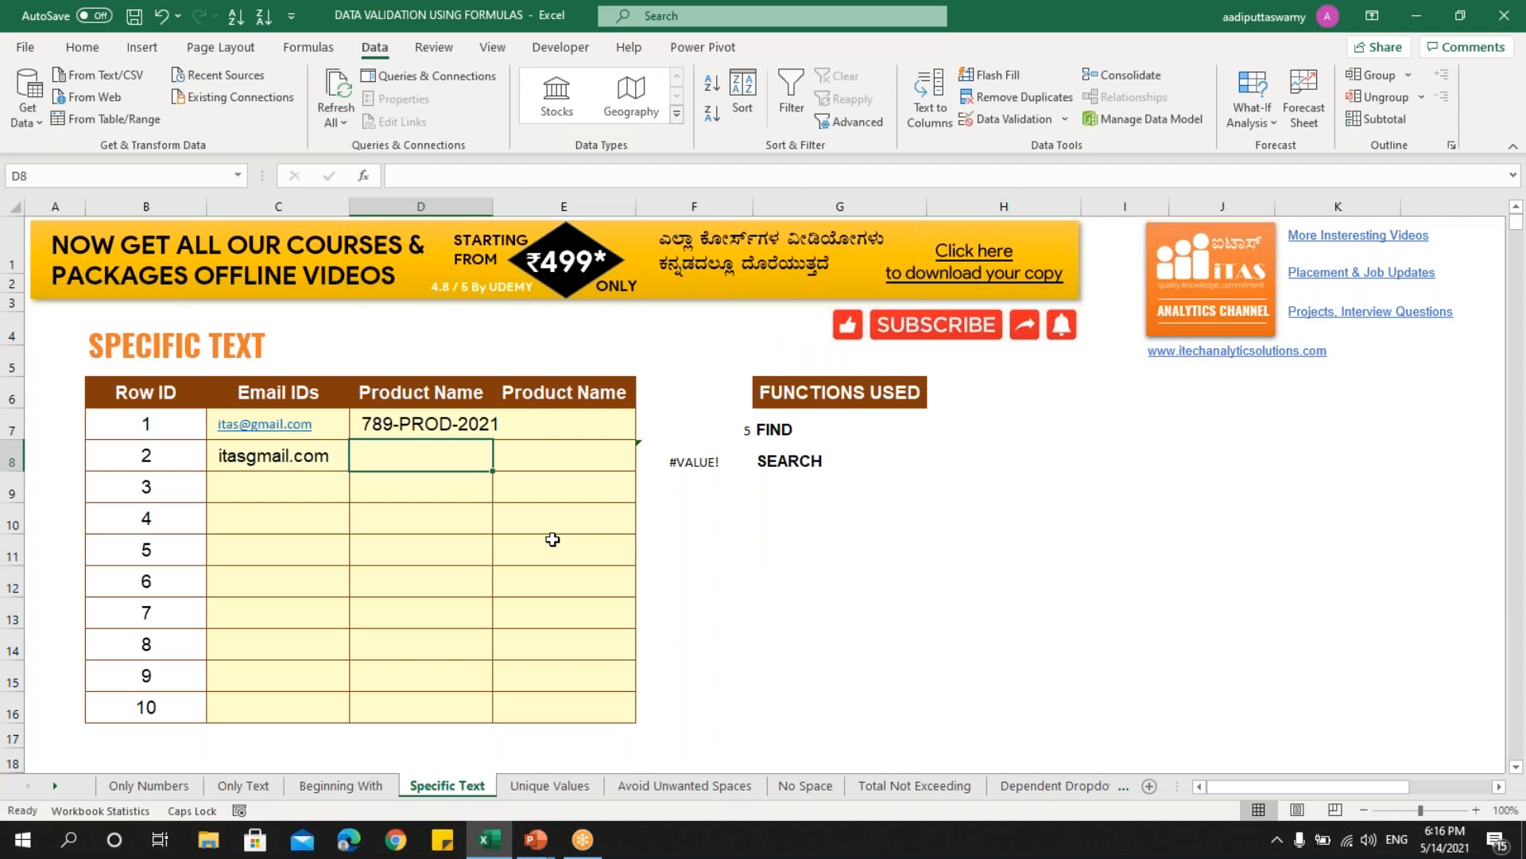
{"action": "type", "text": "234-PROD-2021"}
{"action": "key", "text": "Return"}
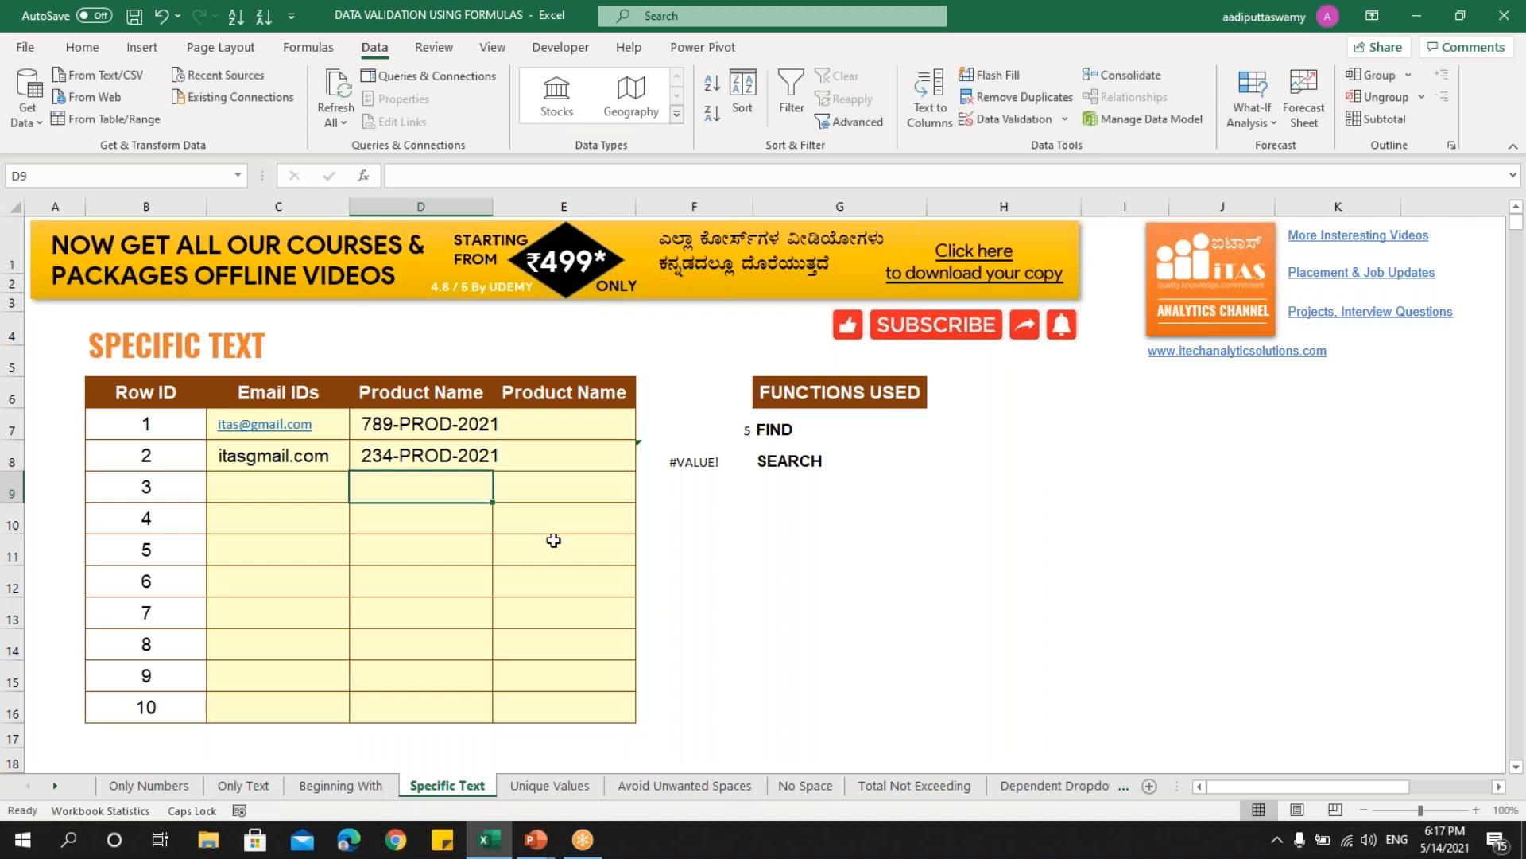
{"action": "type", "text": "789-"}
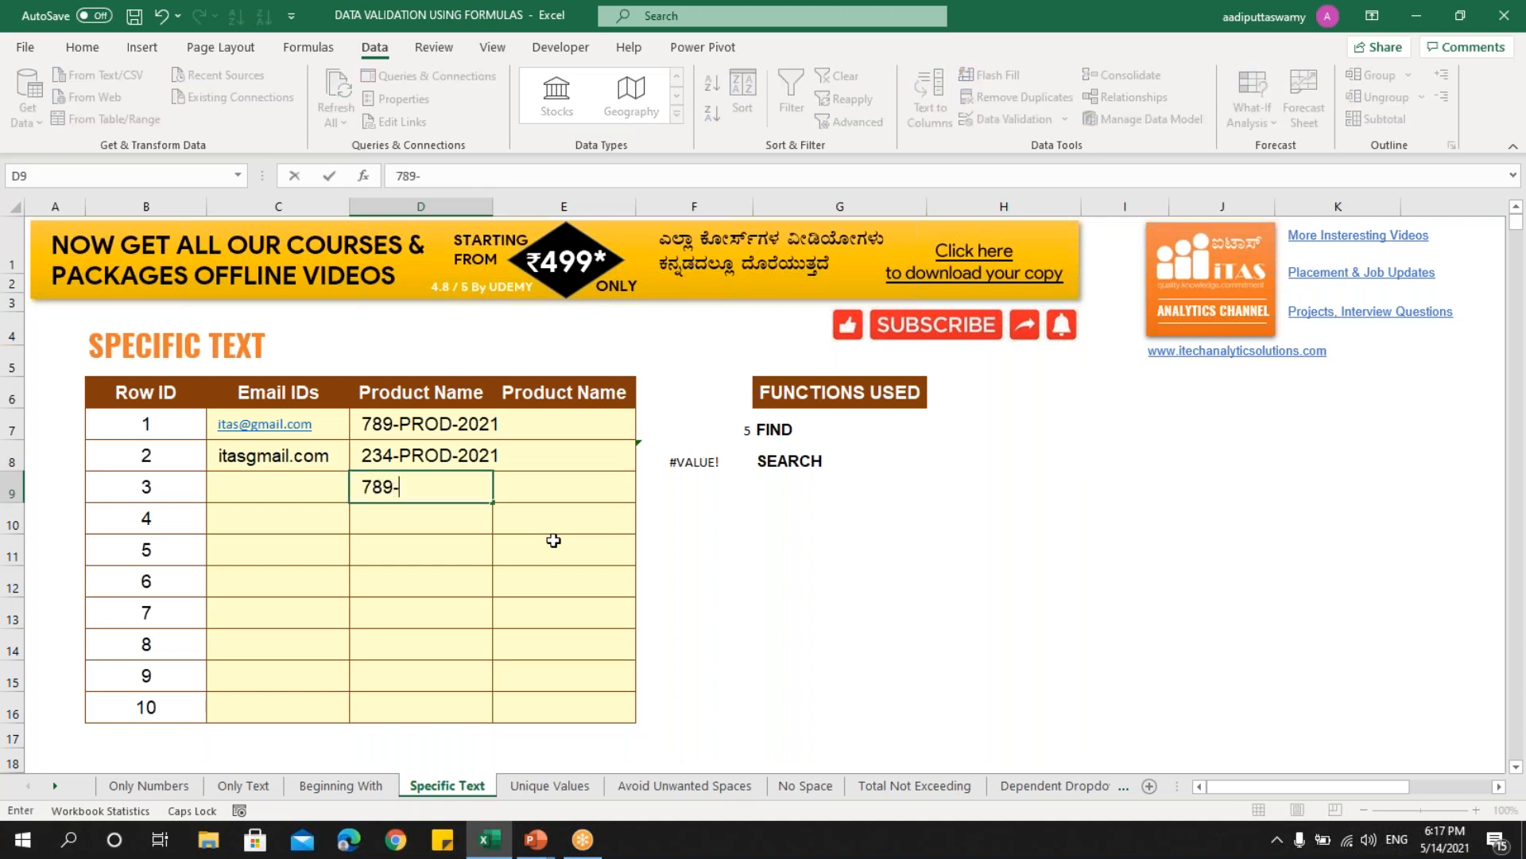
{"action": "type", "text": "PRD-2021"}
{"action": "key", "text": "Return"}
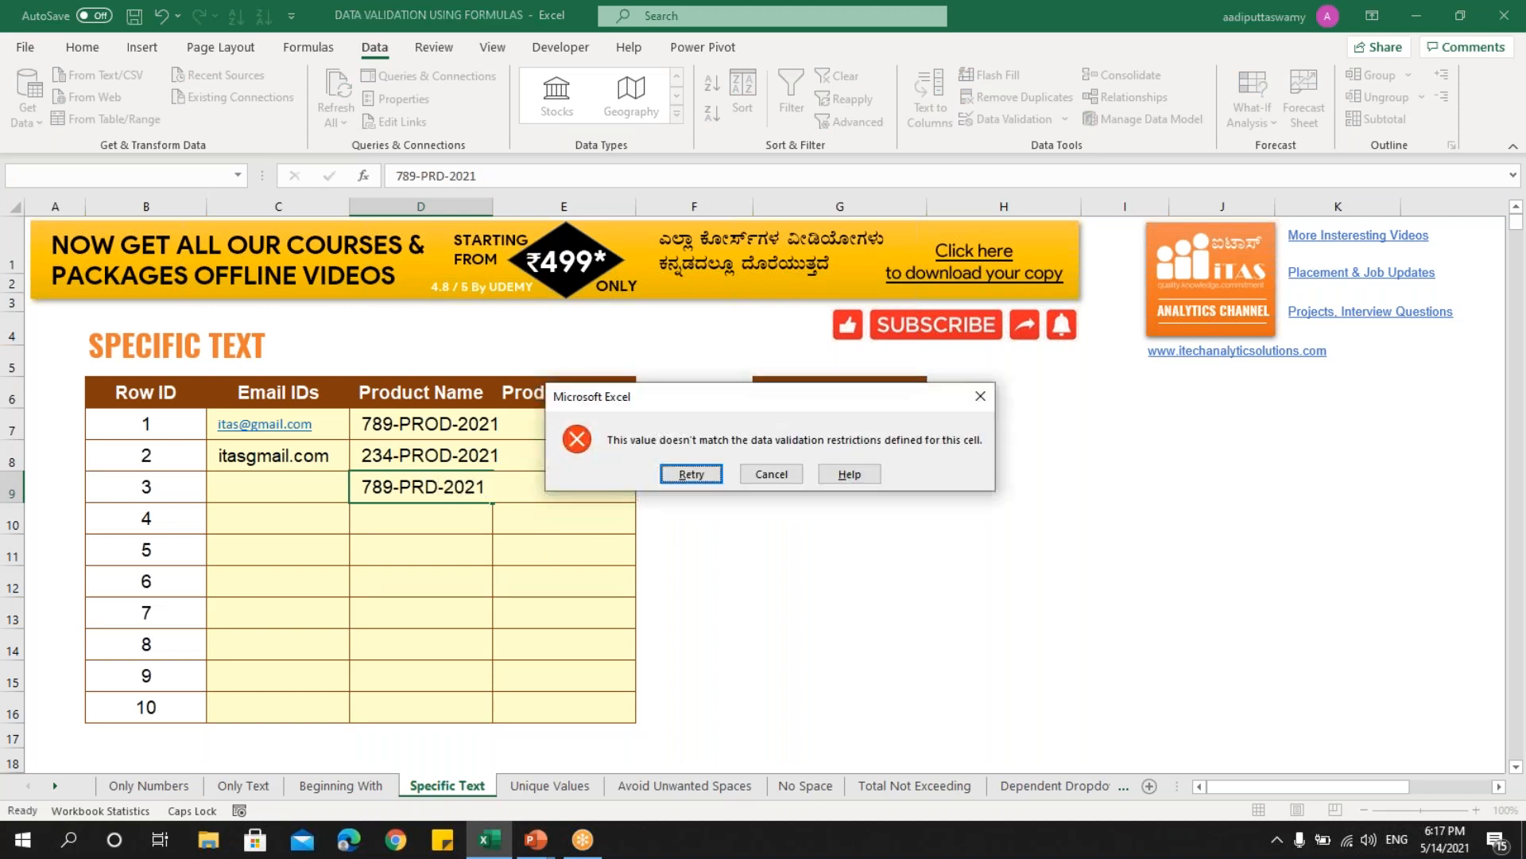
{"action": "key", "text": "Escape"}
- Try lowercase 100-prod-2021, which the rule also rejects
{"action": "type", "text": "100-"}
{"action": "key", "text": "Caps_Lock"}
{"action": "type", "text": "p"}
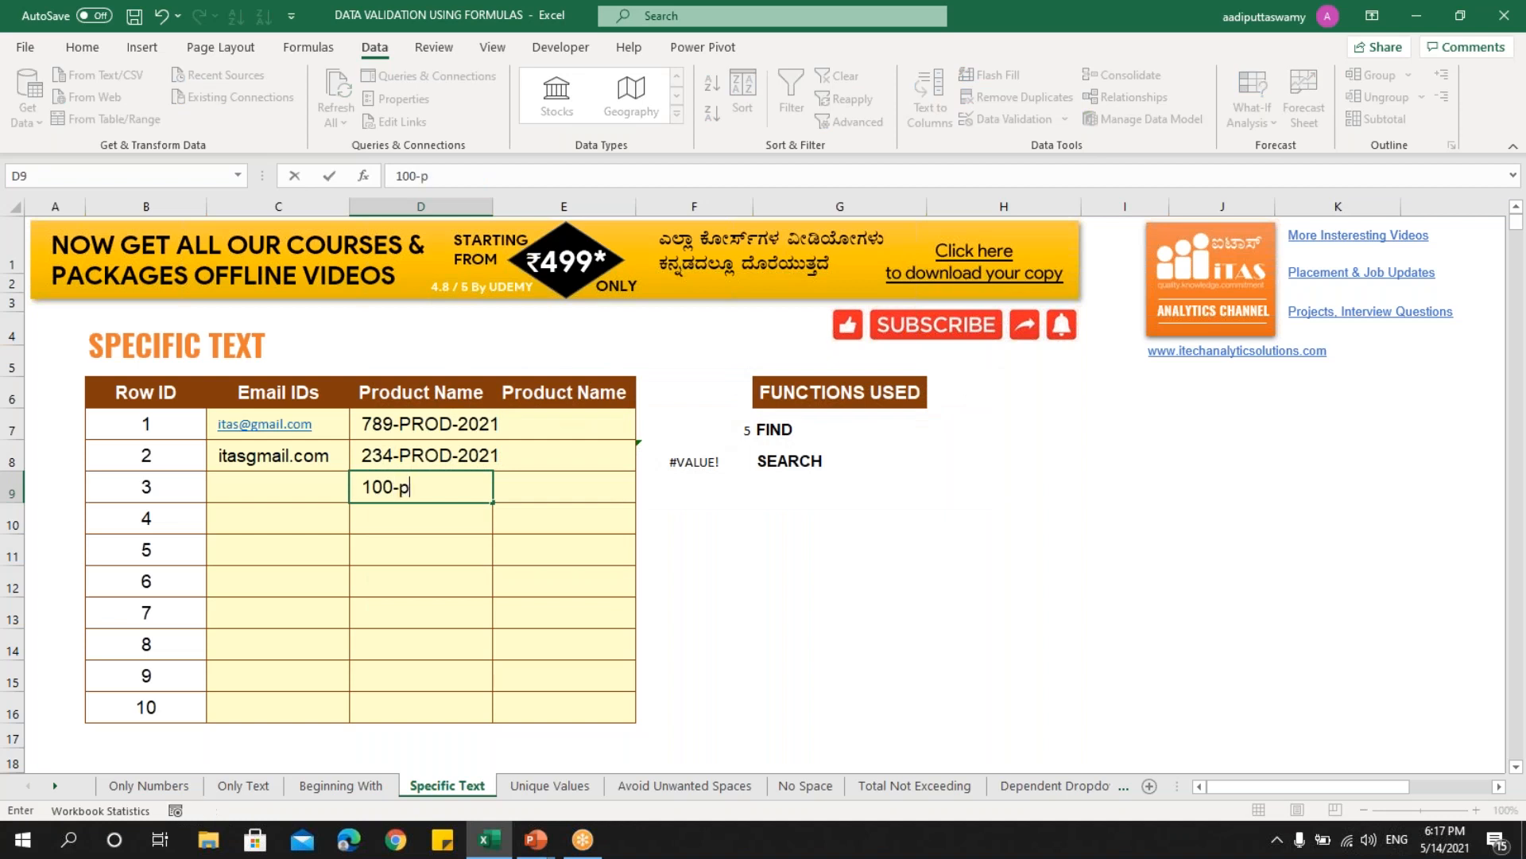
{"action": "type", "text": "rod-2021"}
{"action": "key", "text": "Return"}
{"action": "key", "text": "Escape"}
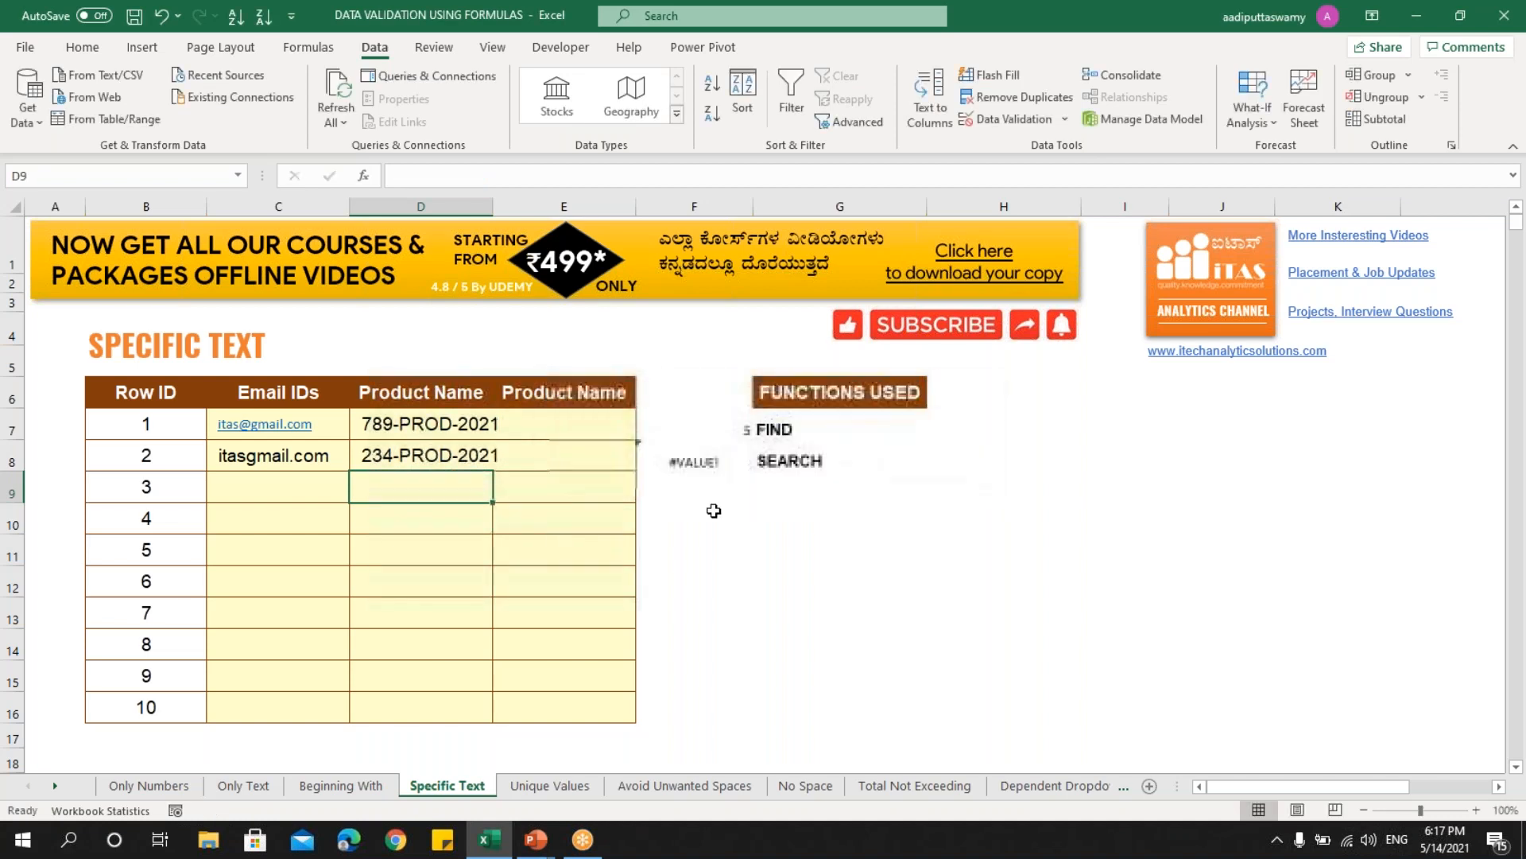
- Clear the earlier FIND and SEARCH results (5 and #VALUE!) from F7:F8
{"action": "left_click", "coordinate": [821, 433]}
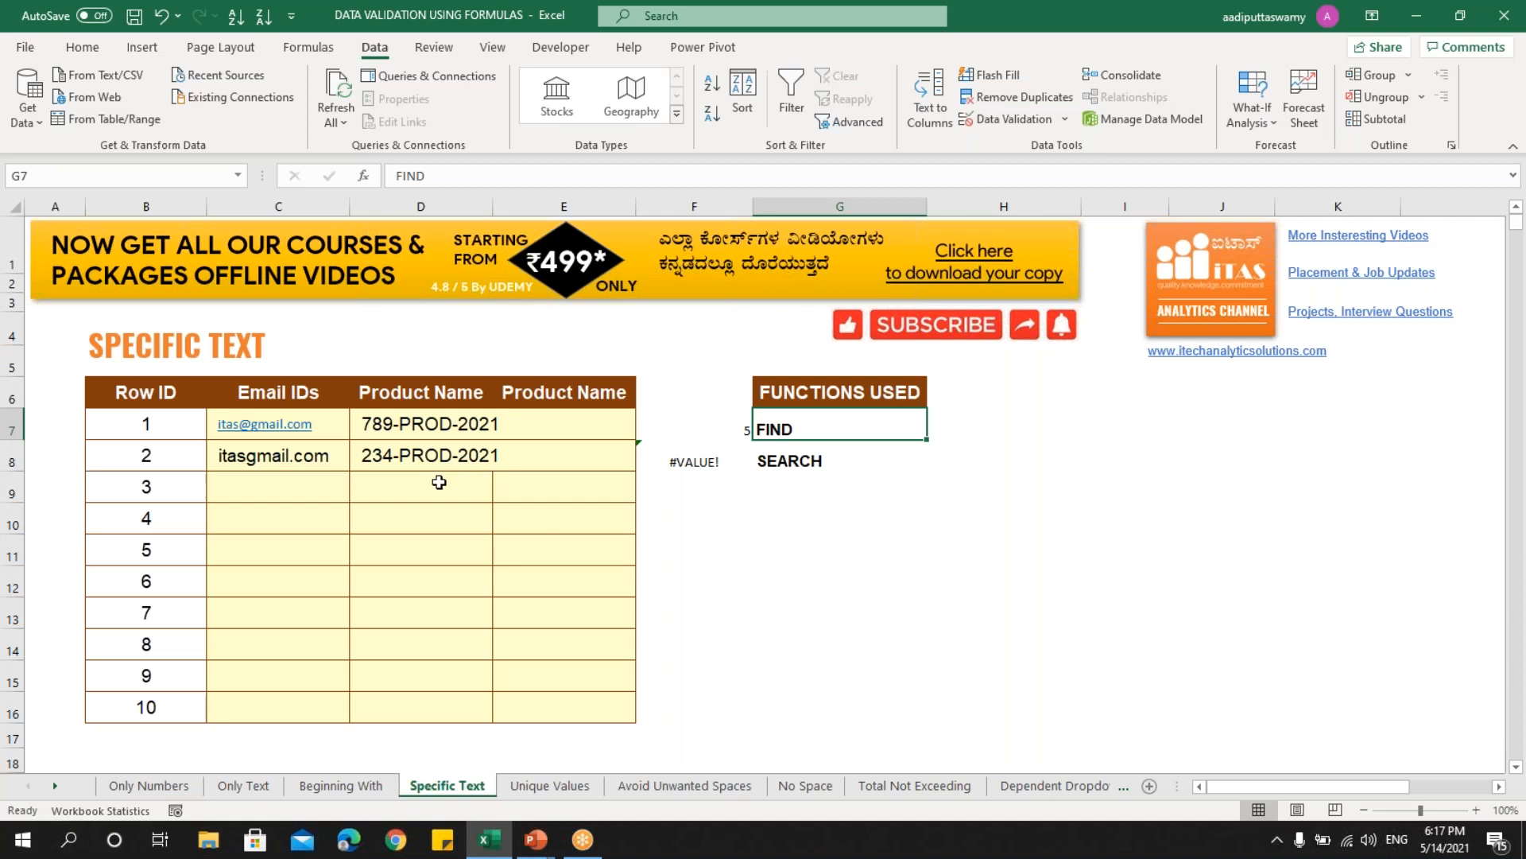
{"action": "left_click", "coordinate": [826, 465], "text": "shift"}
{"action": "left_click_drag", "start_coordinate": [442, 431], "coordinate": [442, 460]}
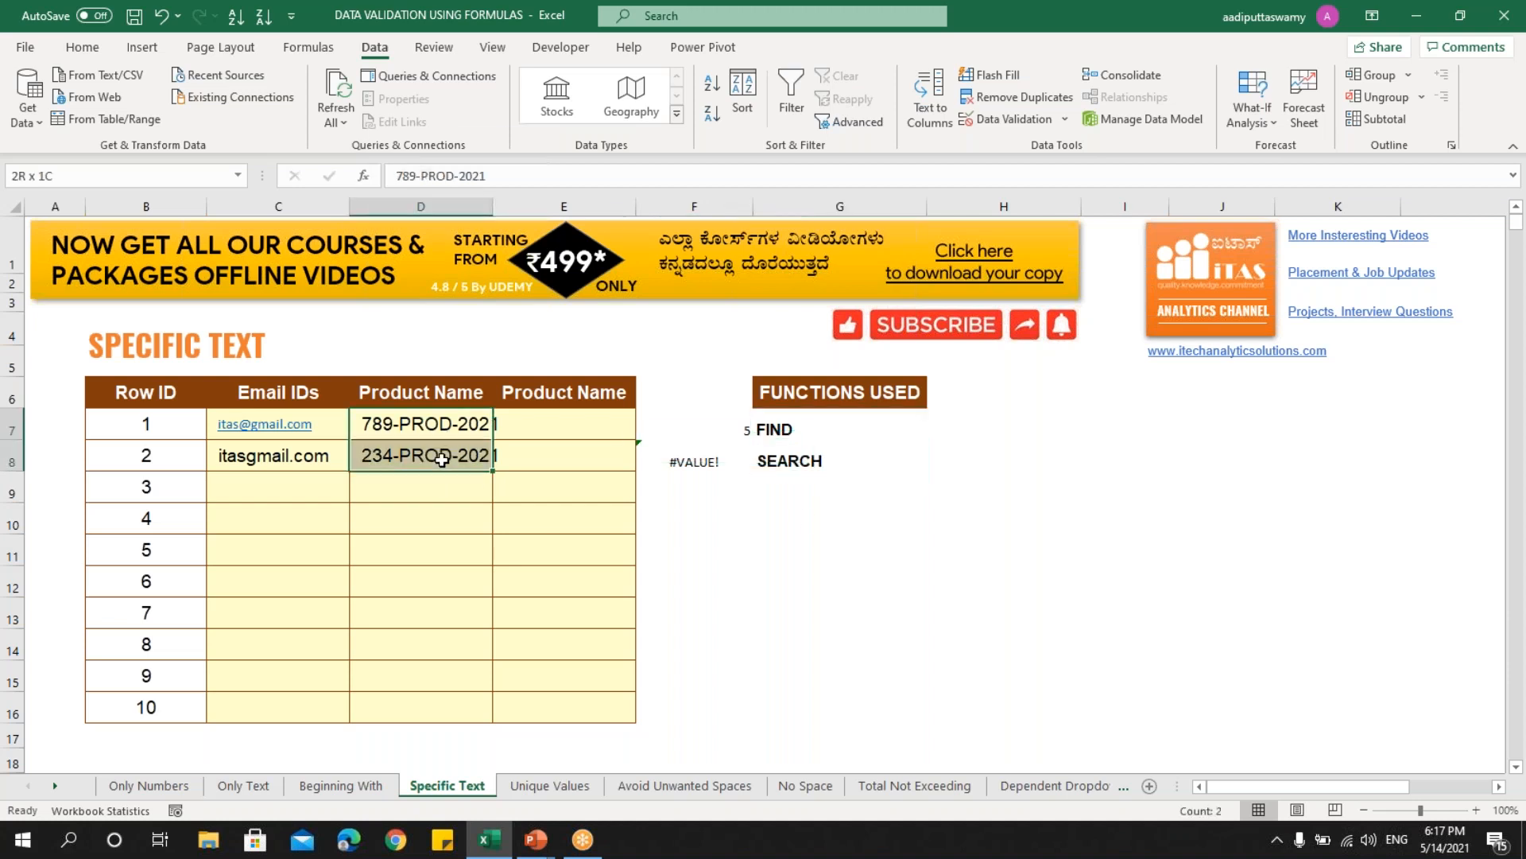
{"action": "left_click", "coordinate": [783, 464]}
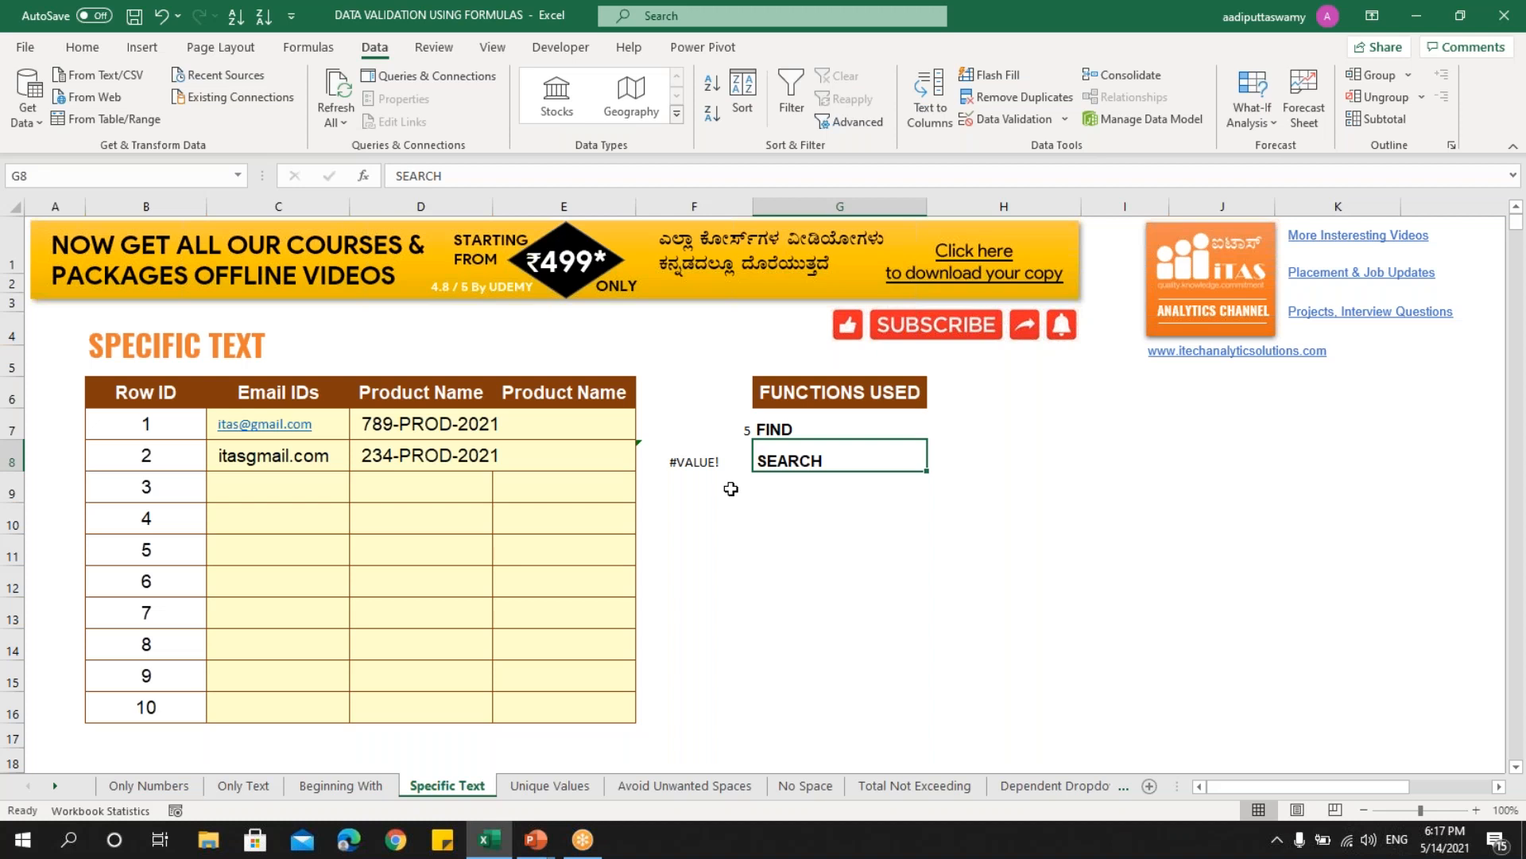
{"action": "left_click_drag", "start_coordinate": [701, 455], "coordinate": [699, 434]}
{"action": "key", "text": "Delete"}
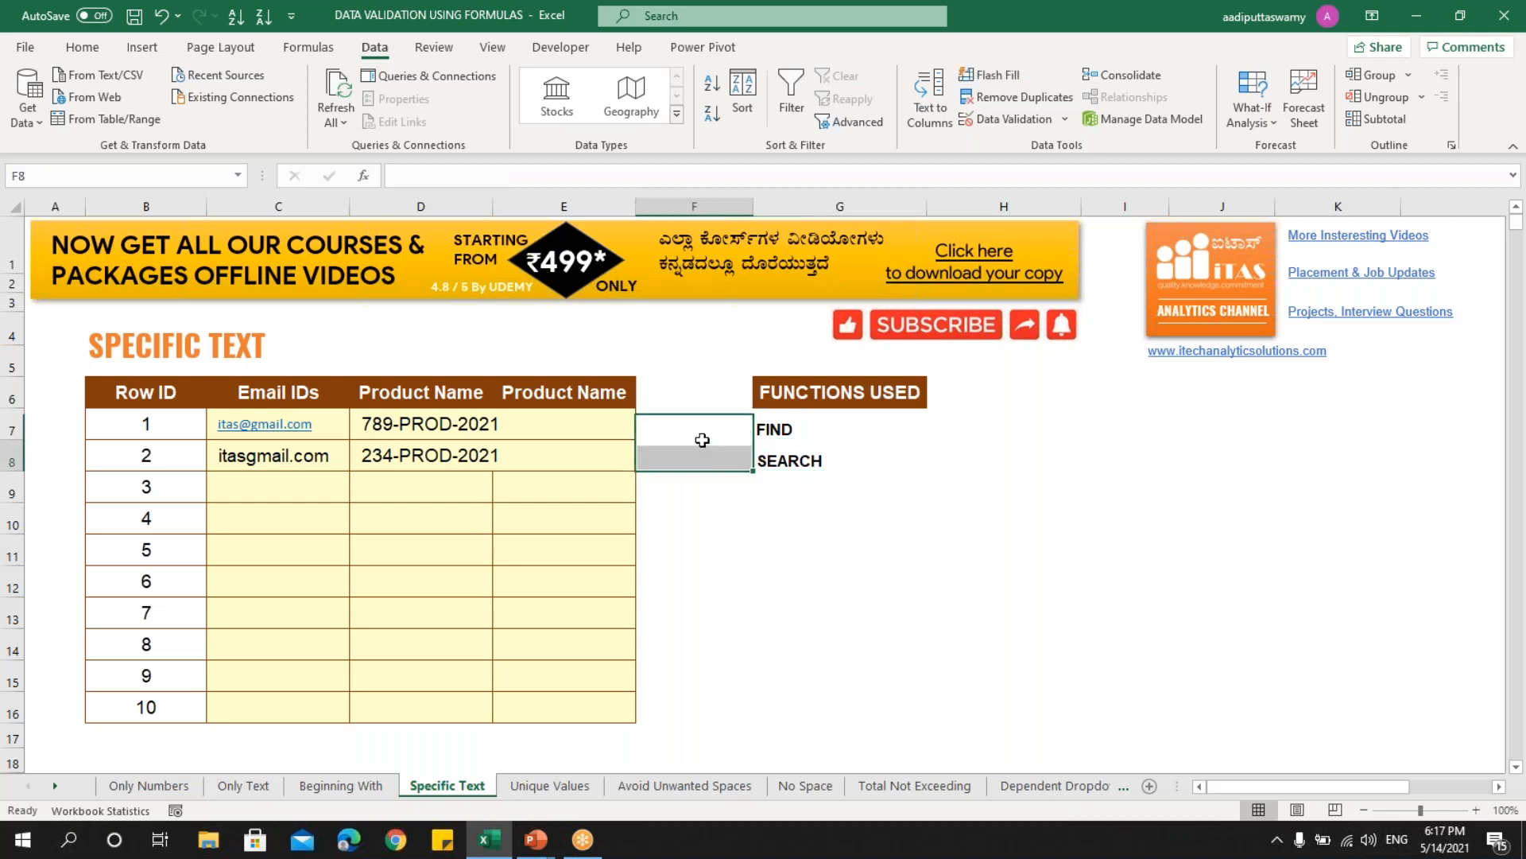
- Enter the lowercase product name 290-prod-2021 in E7
{"action": "left_click", "coordinate": [702, 437]}
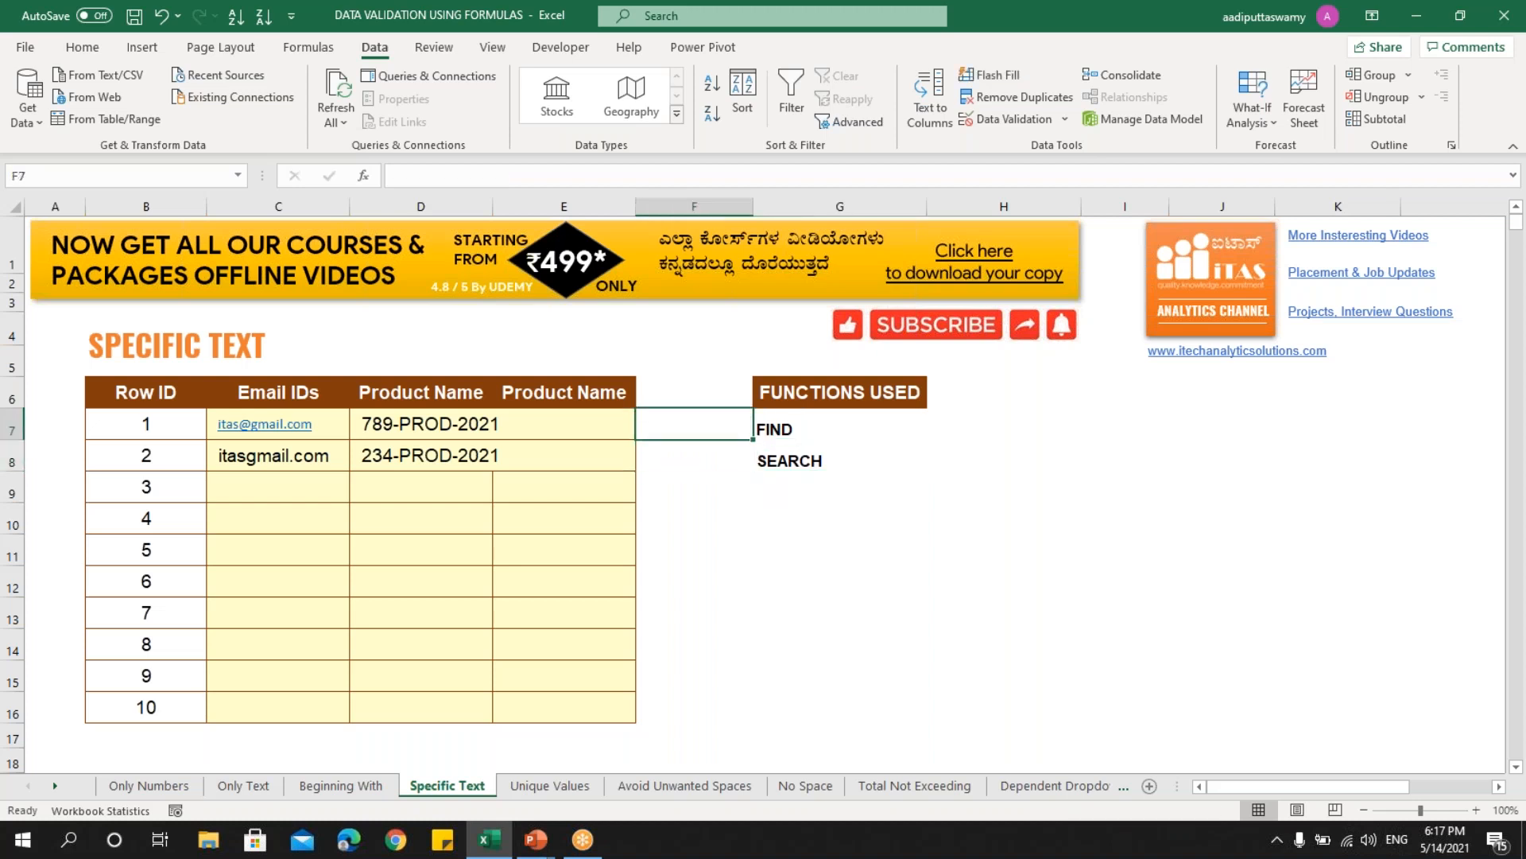
{"action": "key", "text": "Left"}
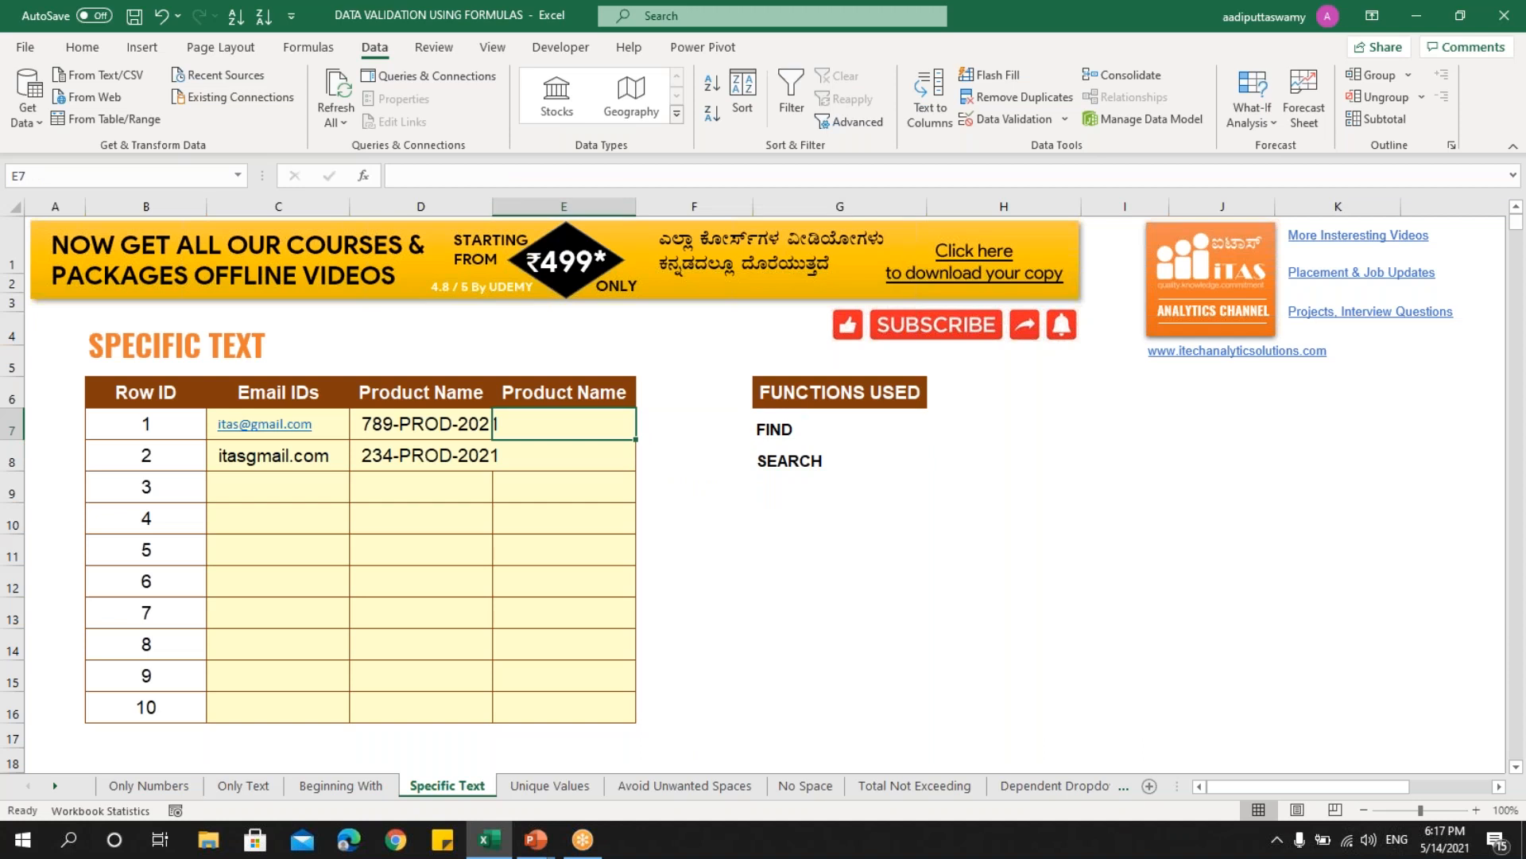
{"action": "type", "text": "290"}
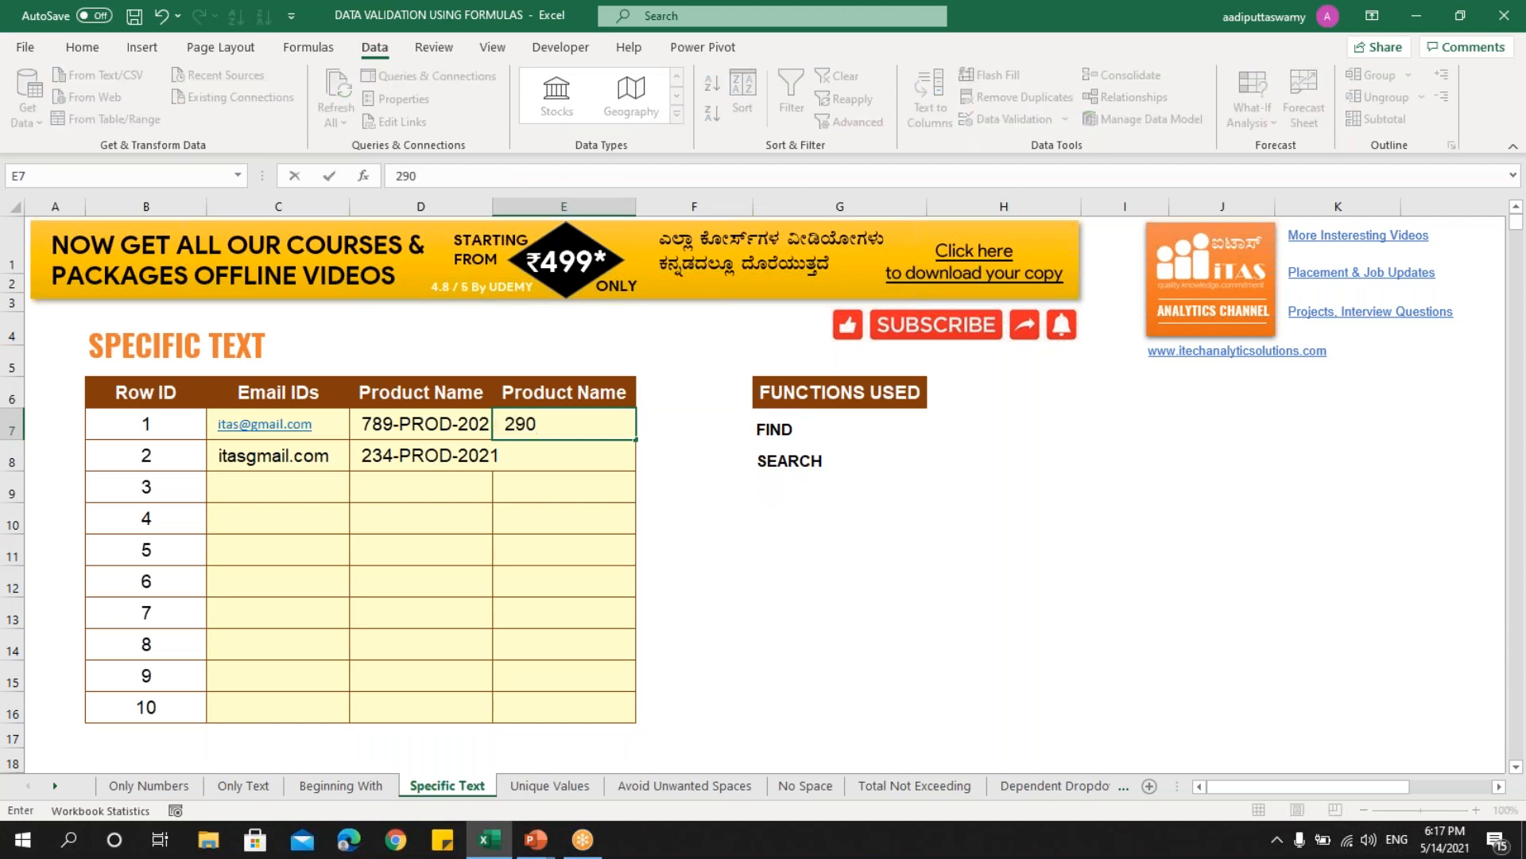
{"action": "type", "text": "-prod-2021"}
{"action": "key", "text": "Return"}
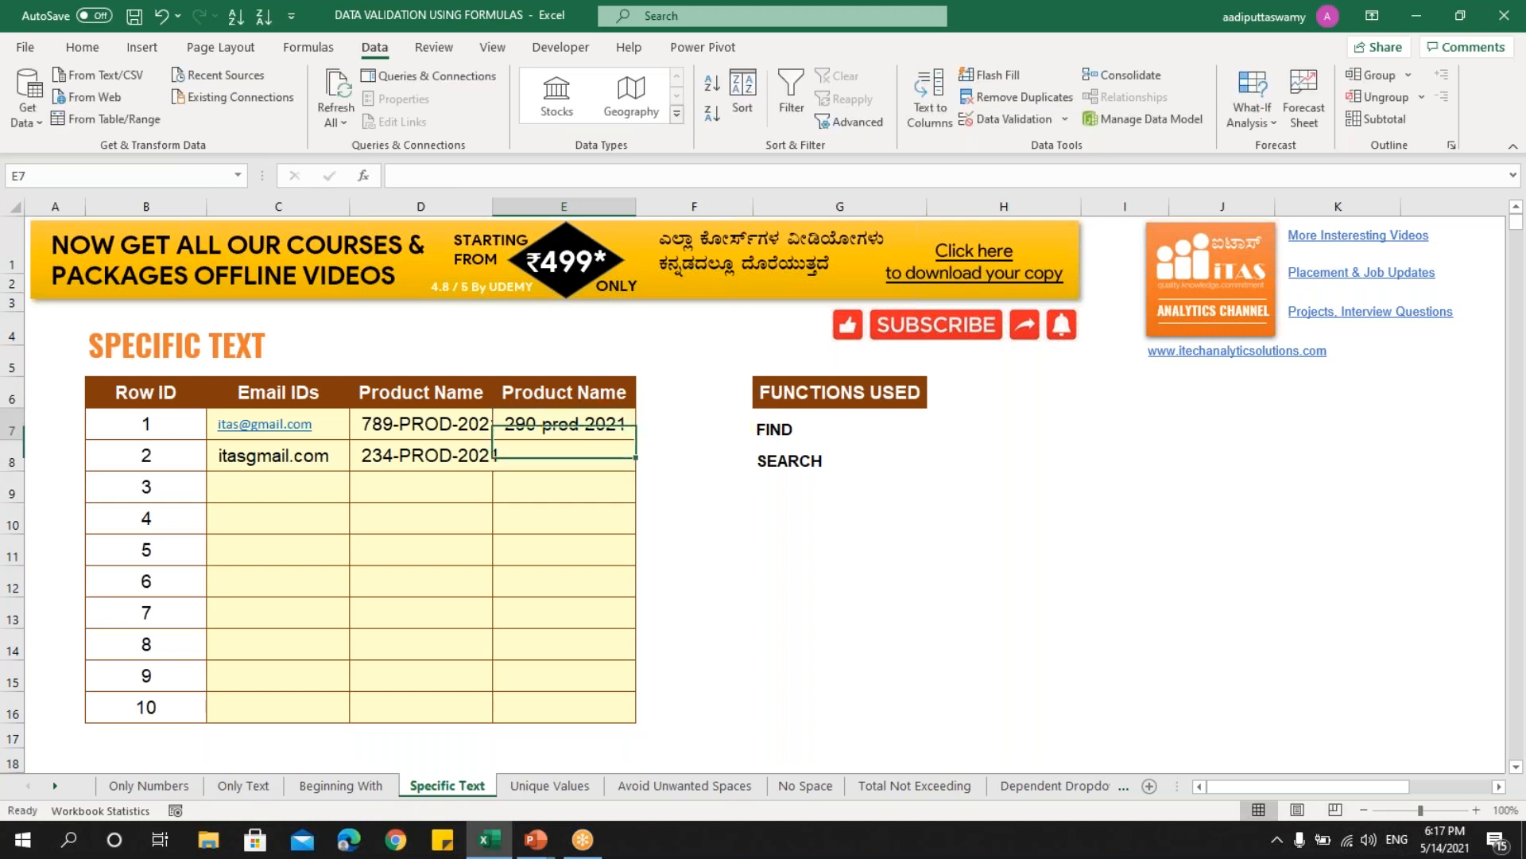
- Enter =SEARCH("prod",E7) in F7
{"action": "key", "text": "Up"}
{"action": "key", "text": "Right"}
{"action": "type", "text": "=search"}
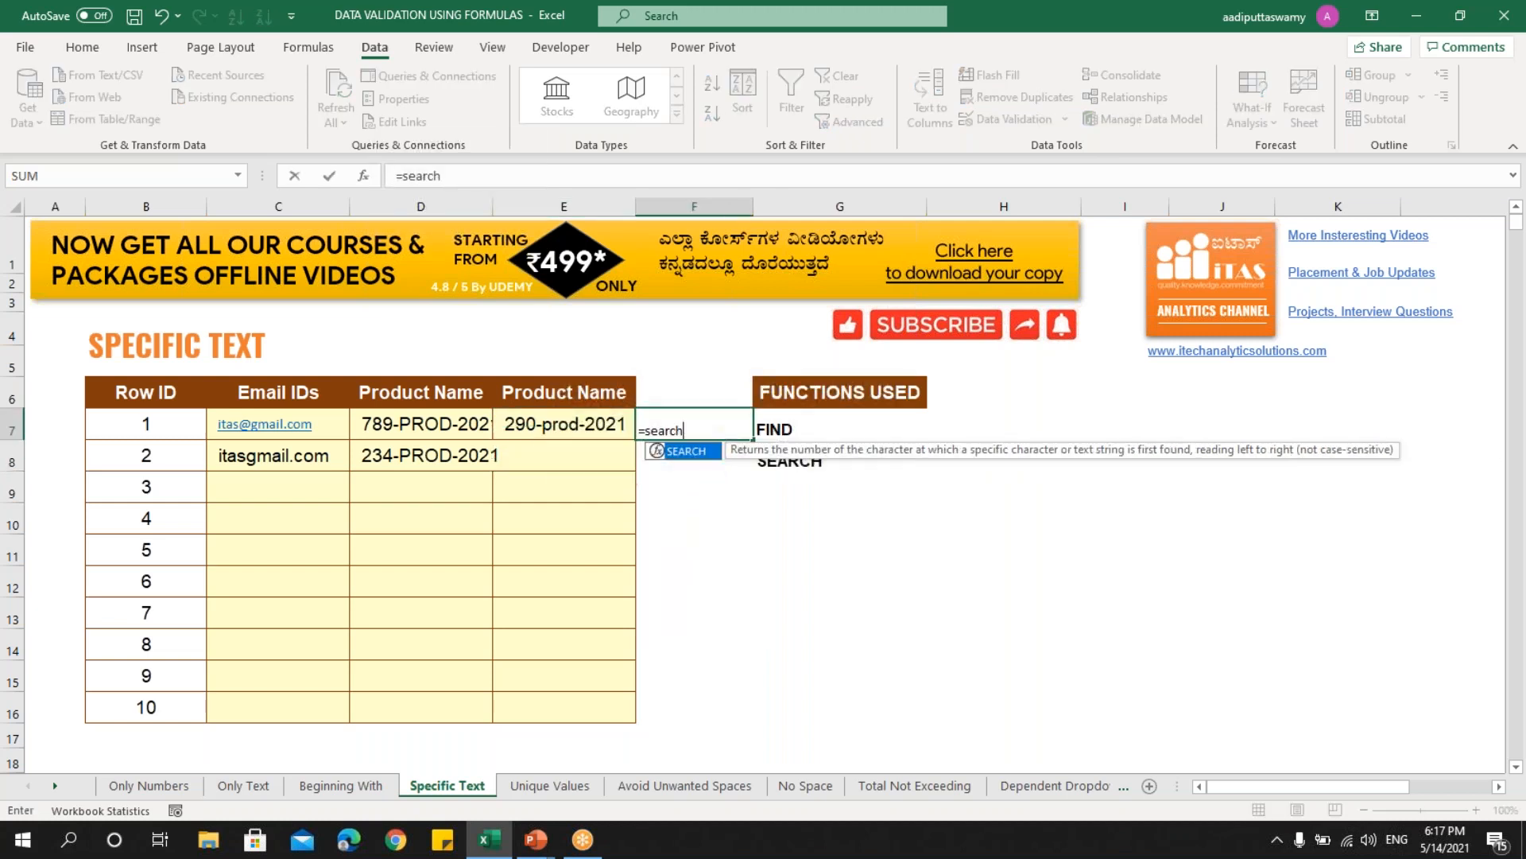
{"action": "key", "text": "Tab"}
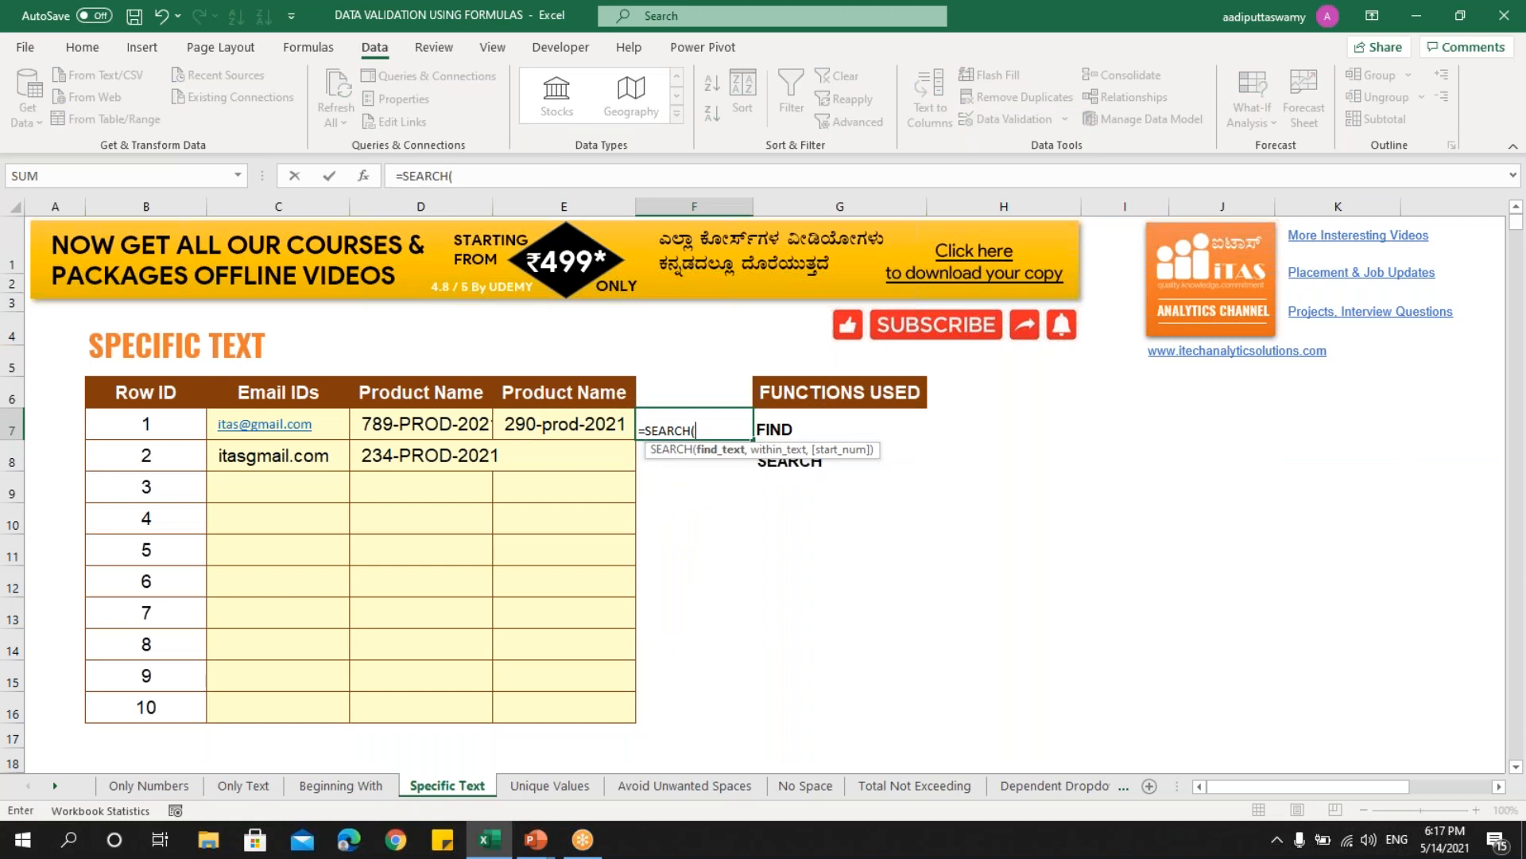
{"action": "type", "text": "\"prod\","}
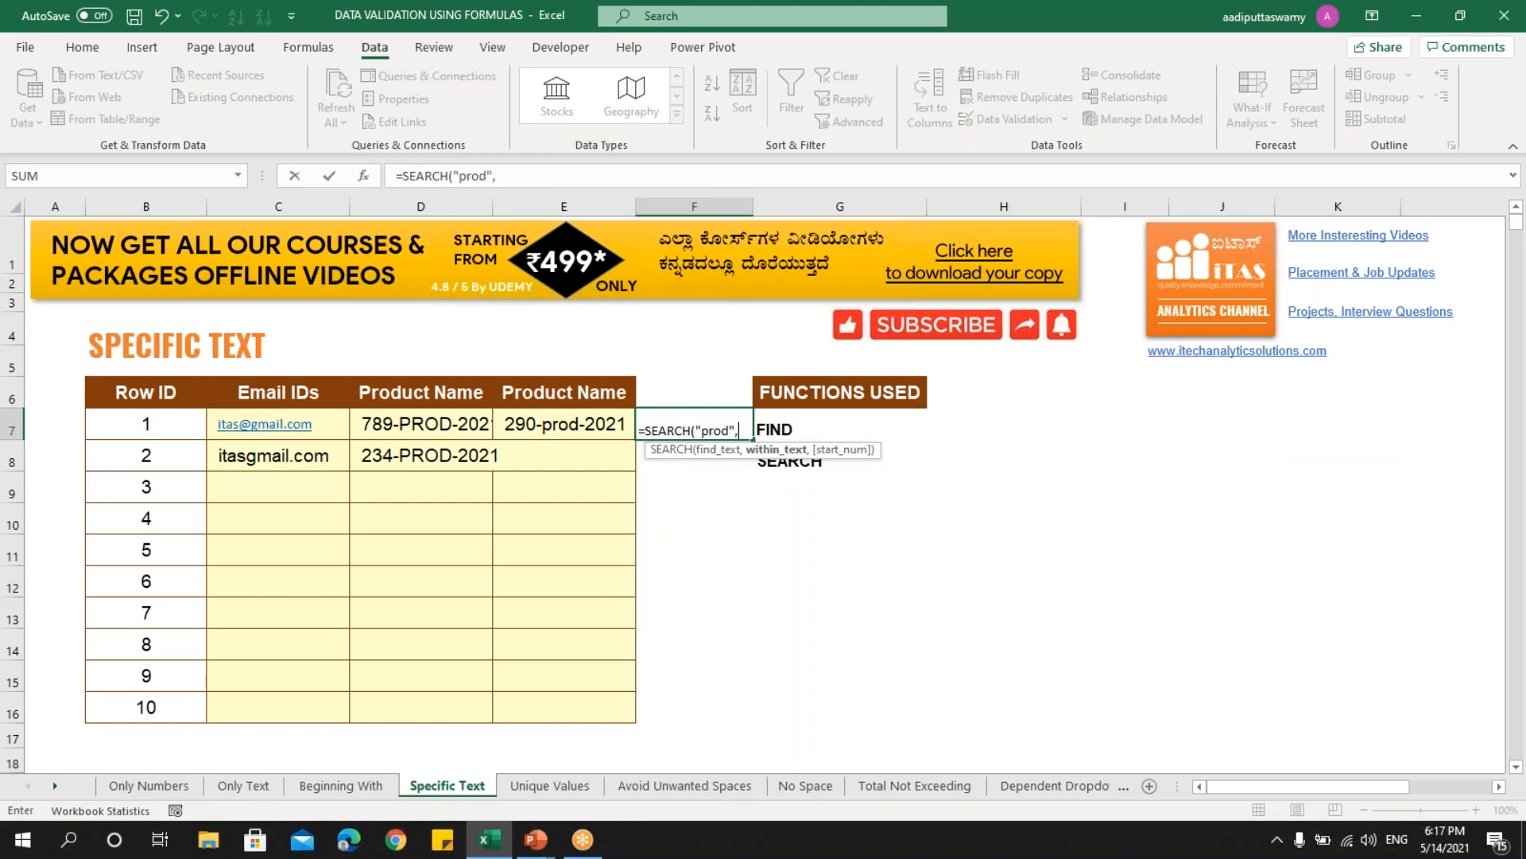
{"action": "left_click", "coordinate": [616, 427]}
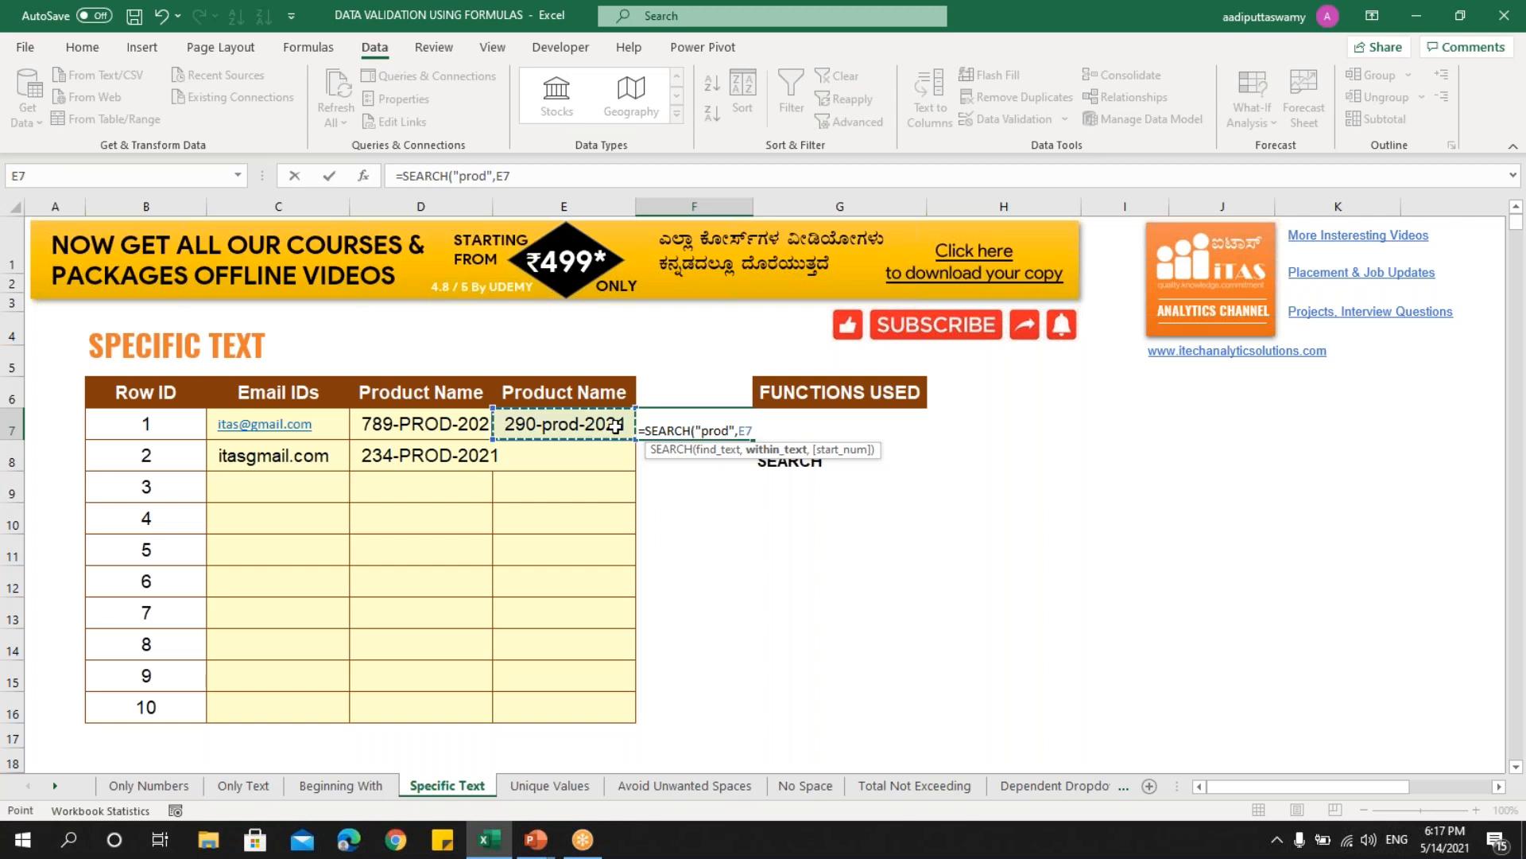
{"action": "key", "text": "Return"}
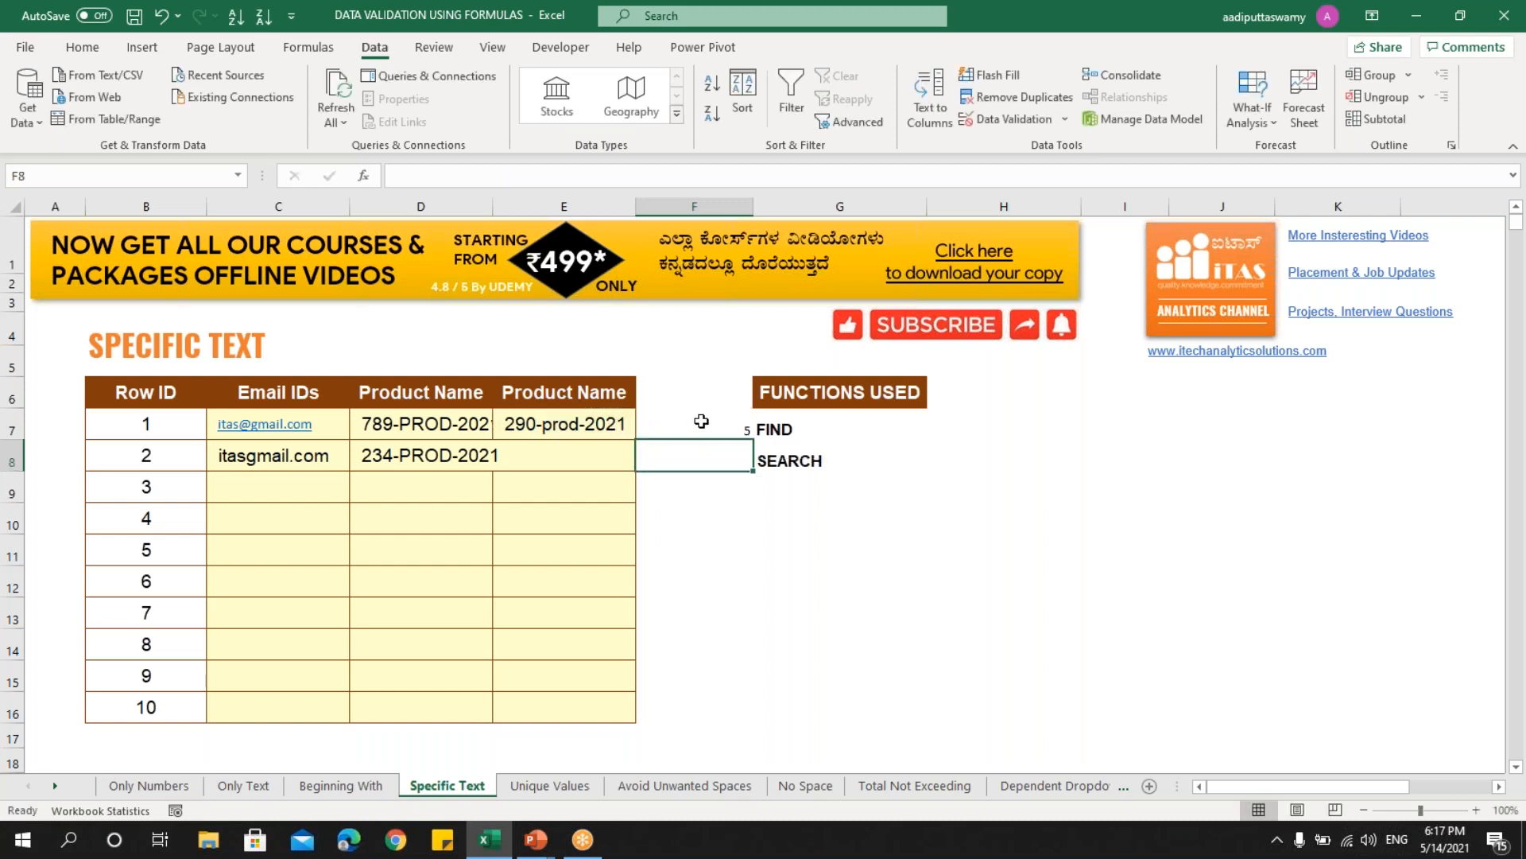
- Change E7 to uppercase 290-PROD-2021 so SEARCH still returns 5
{"action": "double_click", "coordinate": [581, 423]}
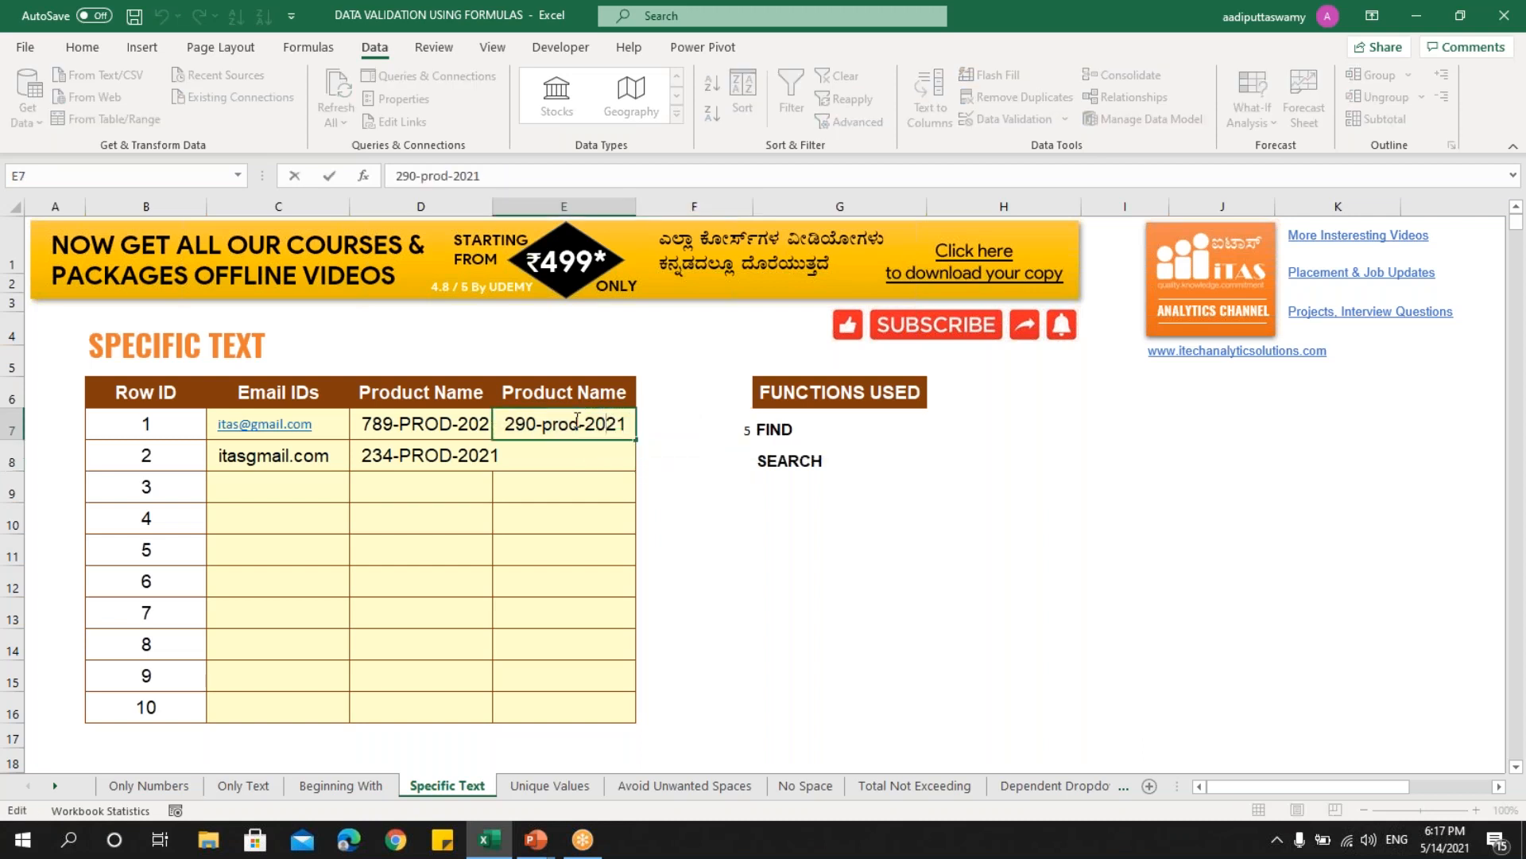
{"action": "key", "text": "BackSpace"}
{"action": "key", "text": "BackSpace"}
{"action": "key", "text": "BackSpace"}
{"action": "key", "text": "Caps_Lock"}
{"action": "type", "text": "PROD"}
{"action": "key", "text": "BackSpace"}
{"action": "key", "text": "BackSpace"}
{"action": "key", "text": "BackSpace"}
{"action": "key", "text": "BackSpace"}
{"action": "key", "text": "BackSpace"}
{"action": "type", "text": "PROD"}
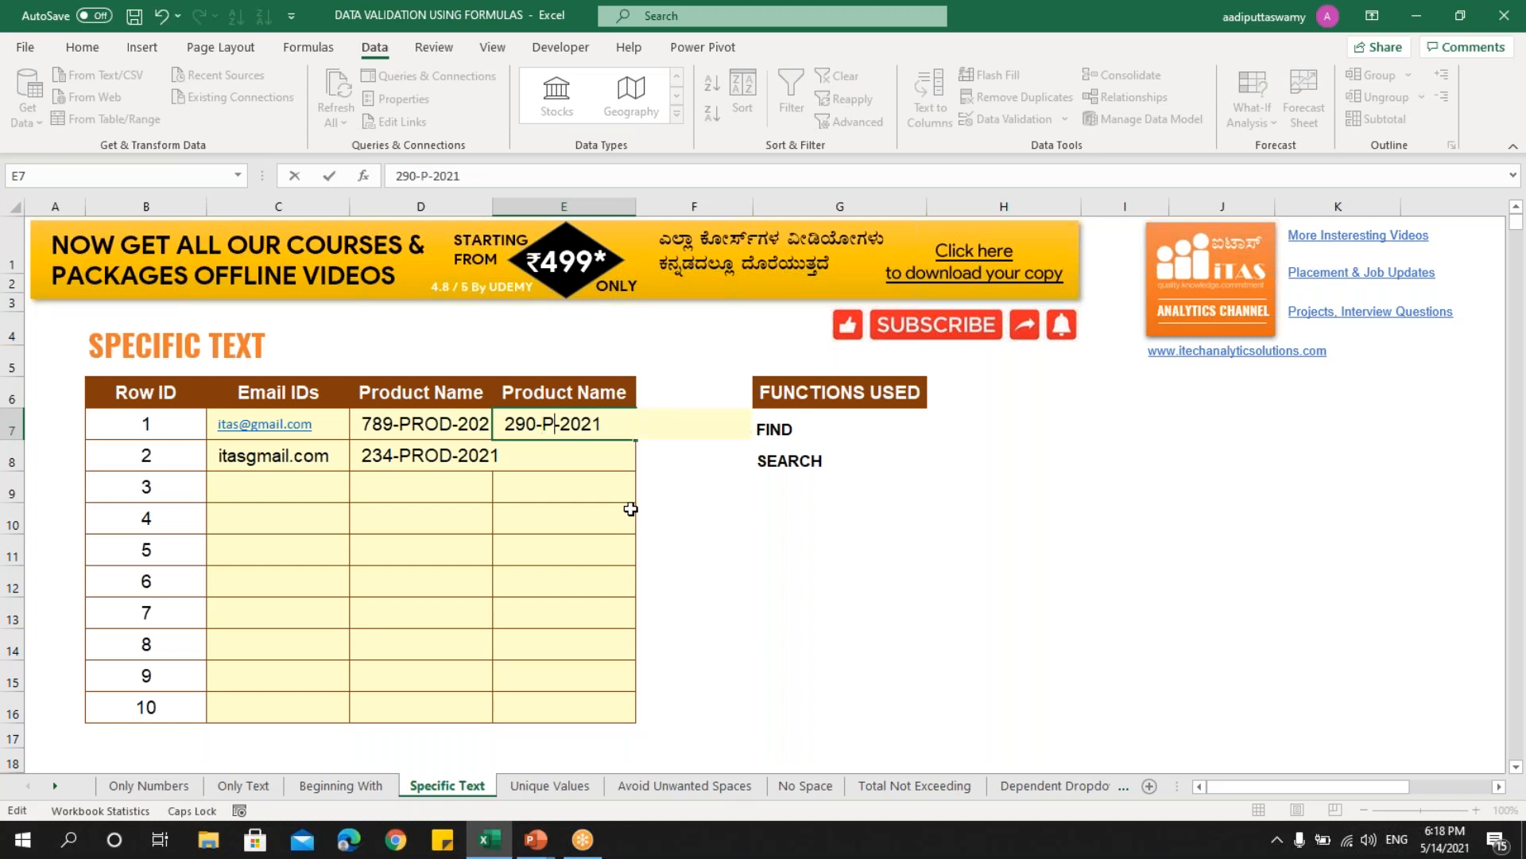
{"action": "key", "text": "Return"}
{"action": "key", "text": "Up"}
{"action": "key", "text": "Right"}
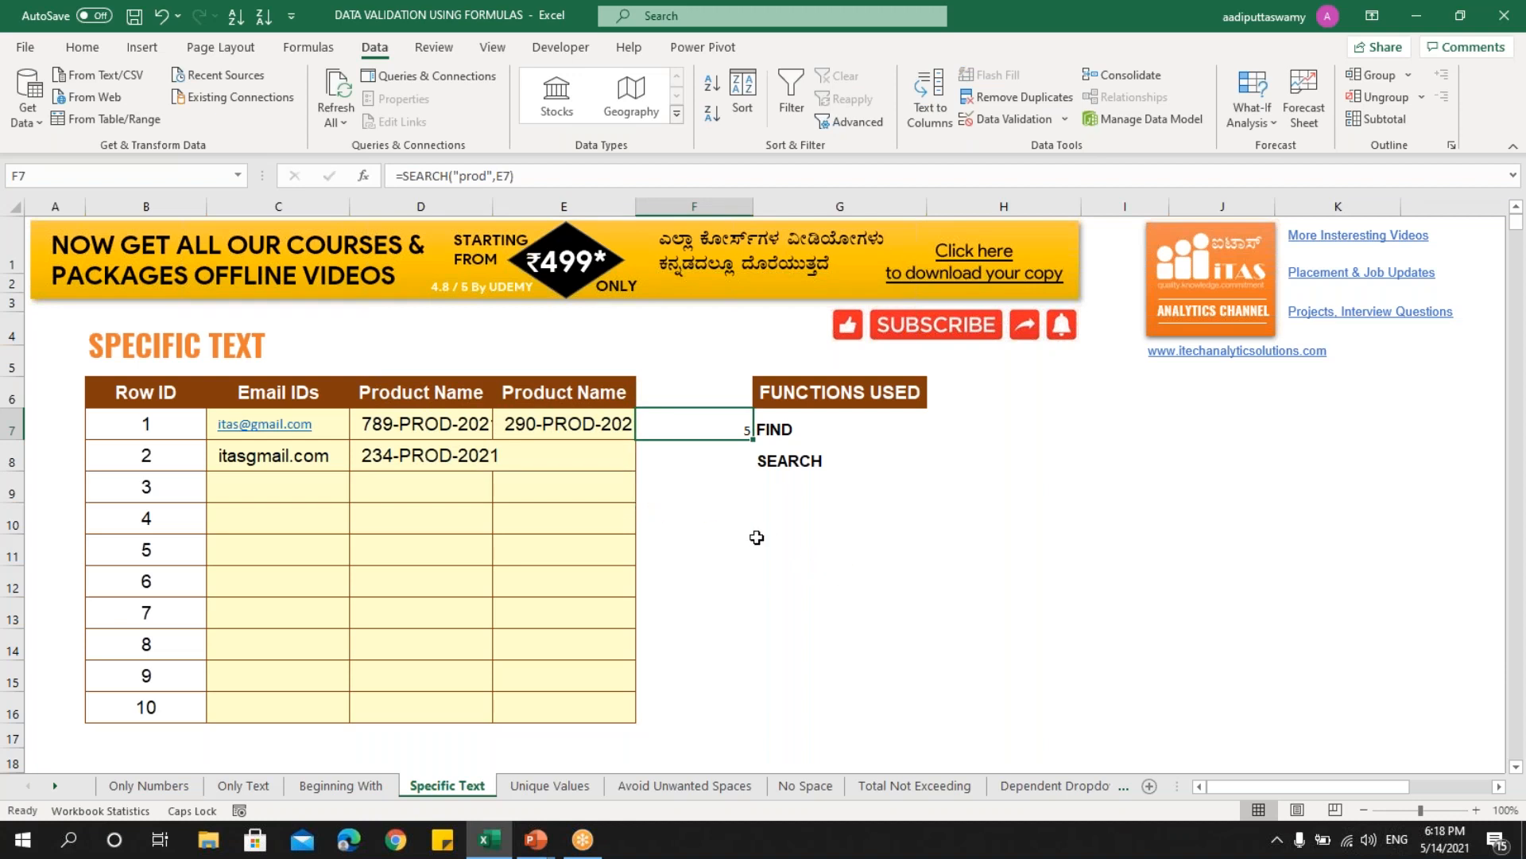
- Compare with the FIND and SEARCH labels, then open F7's SEARCH formula for editing
{"action": "left_click", "coordinate": [427, 427]}
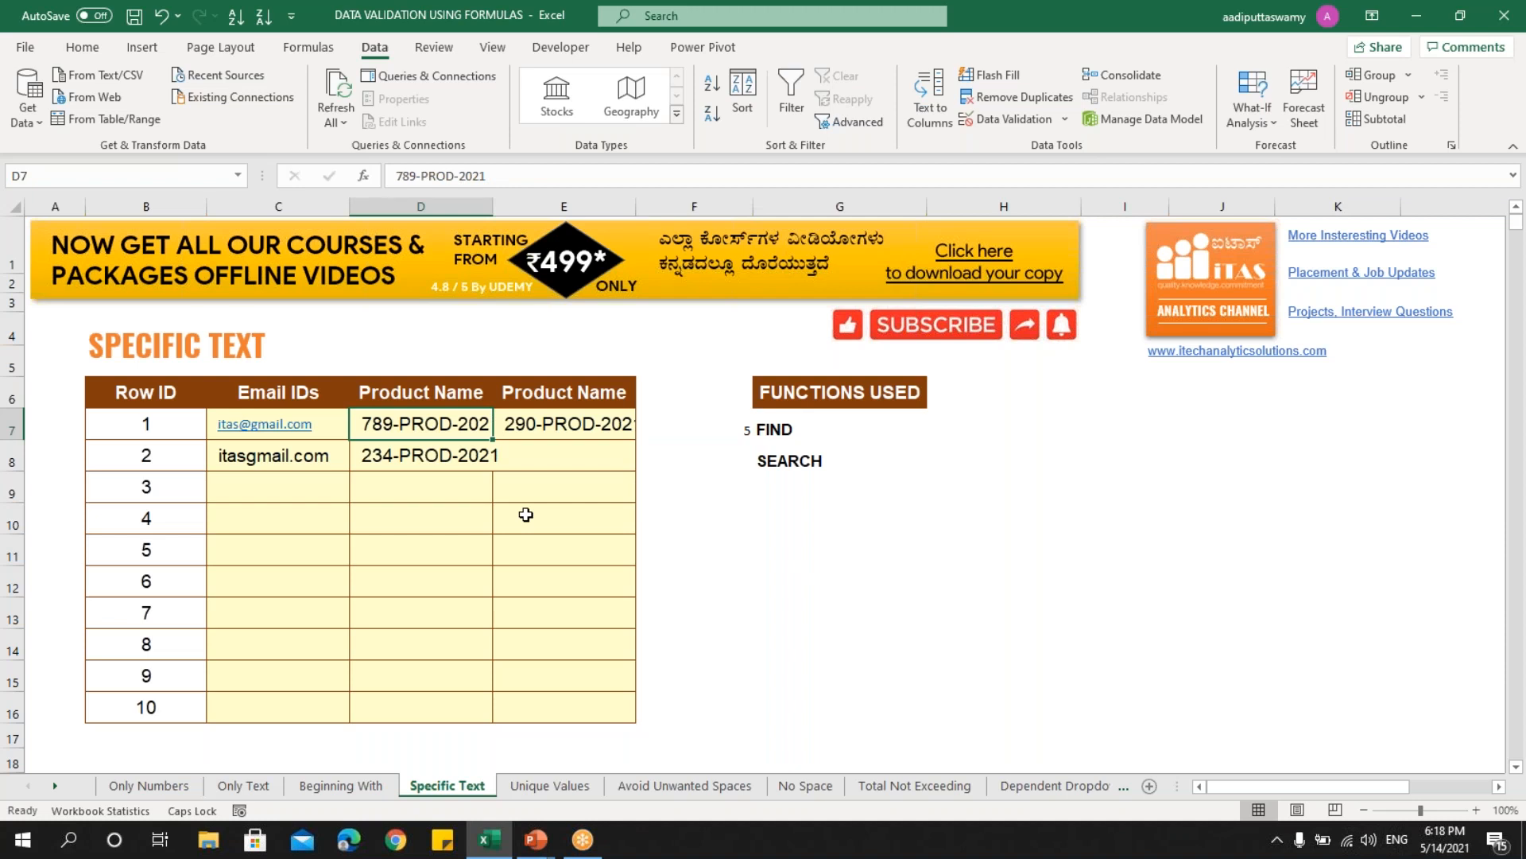
{"action": "left_click", "coordinate": [785, 430]}
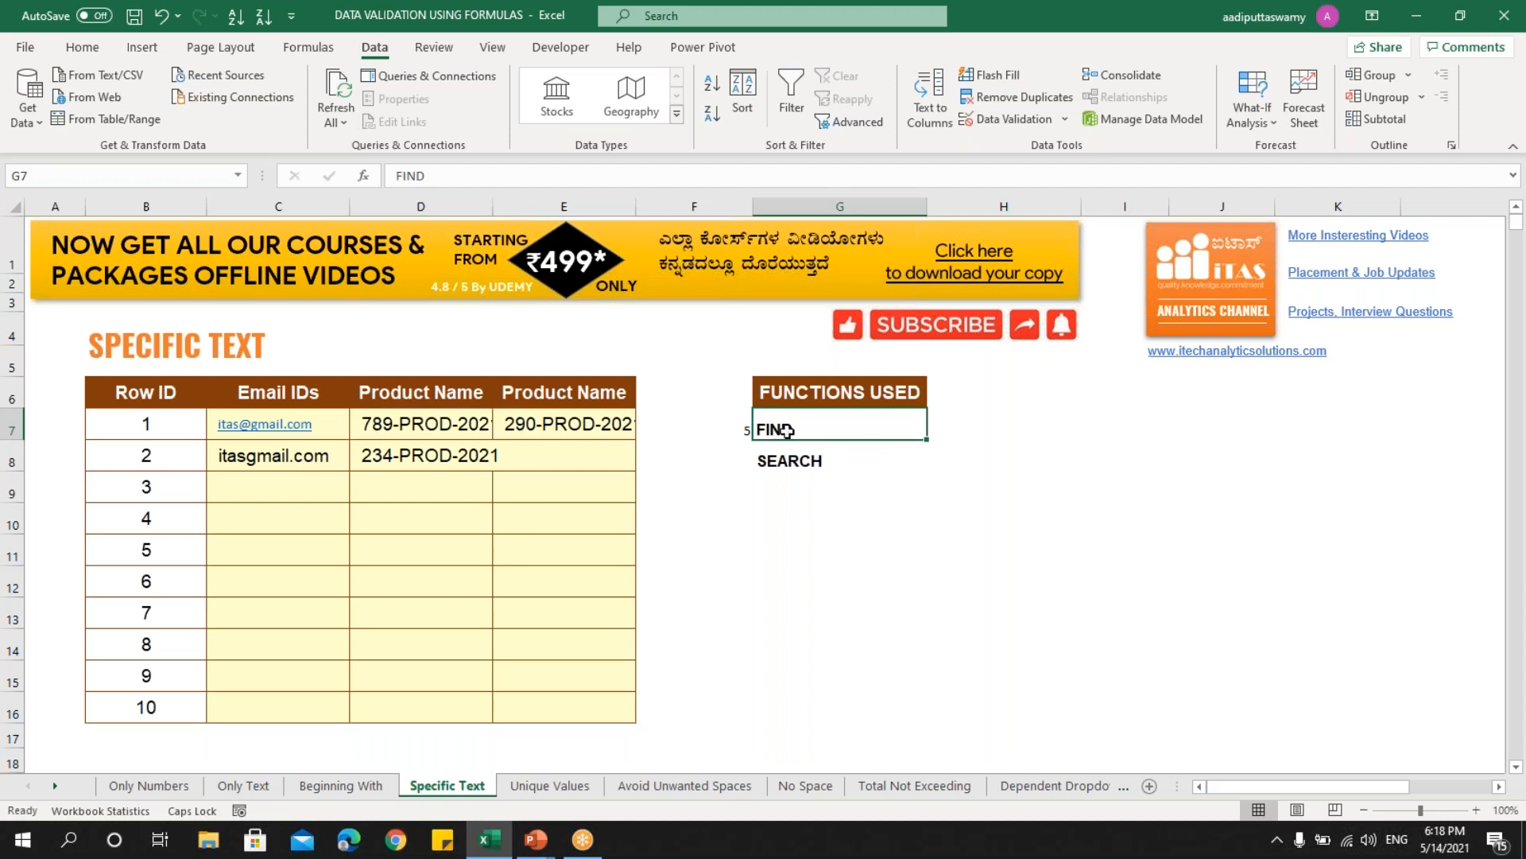
{"action": "left_click", "coordinate": [793, 469]}
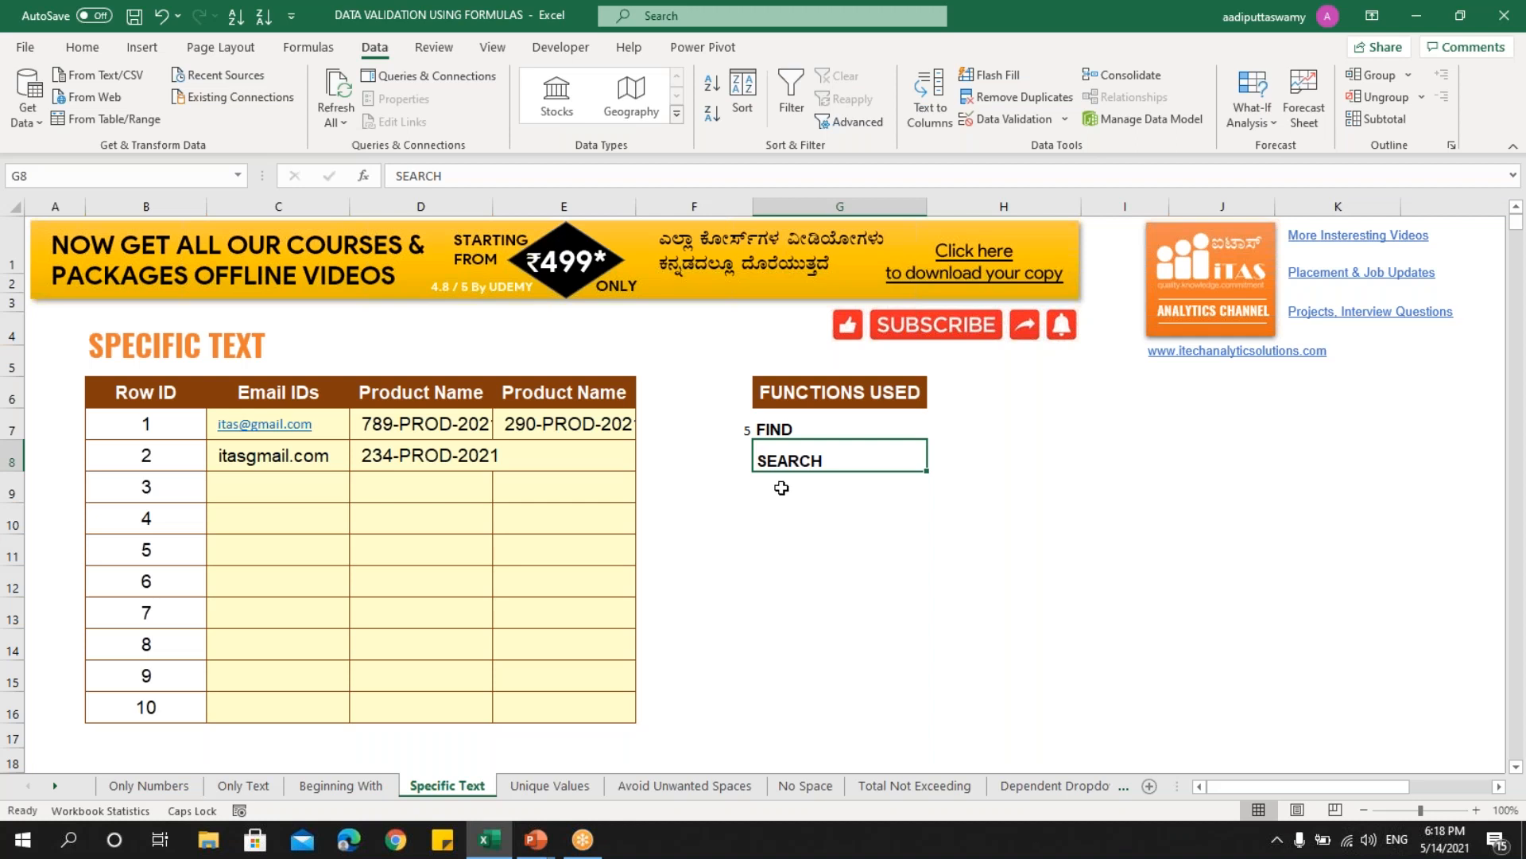
{"action": "double_click", "coordinate": [710, 425]}
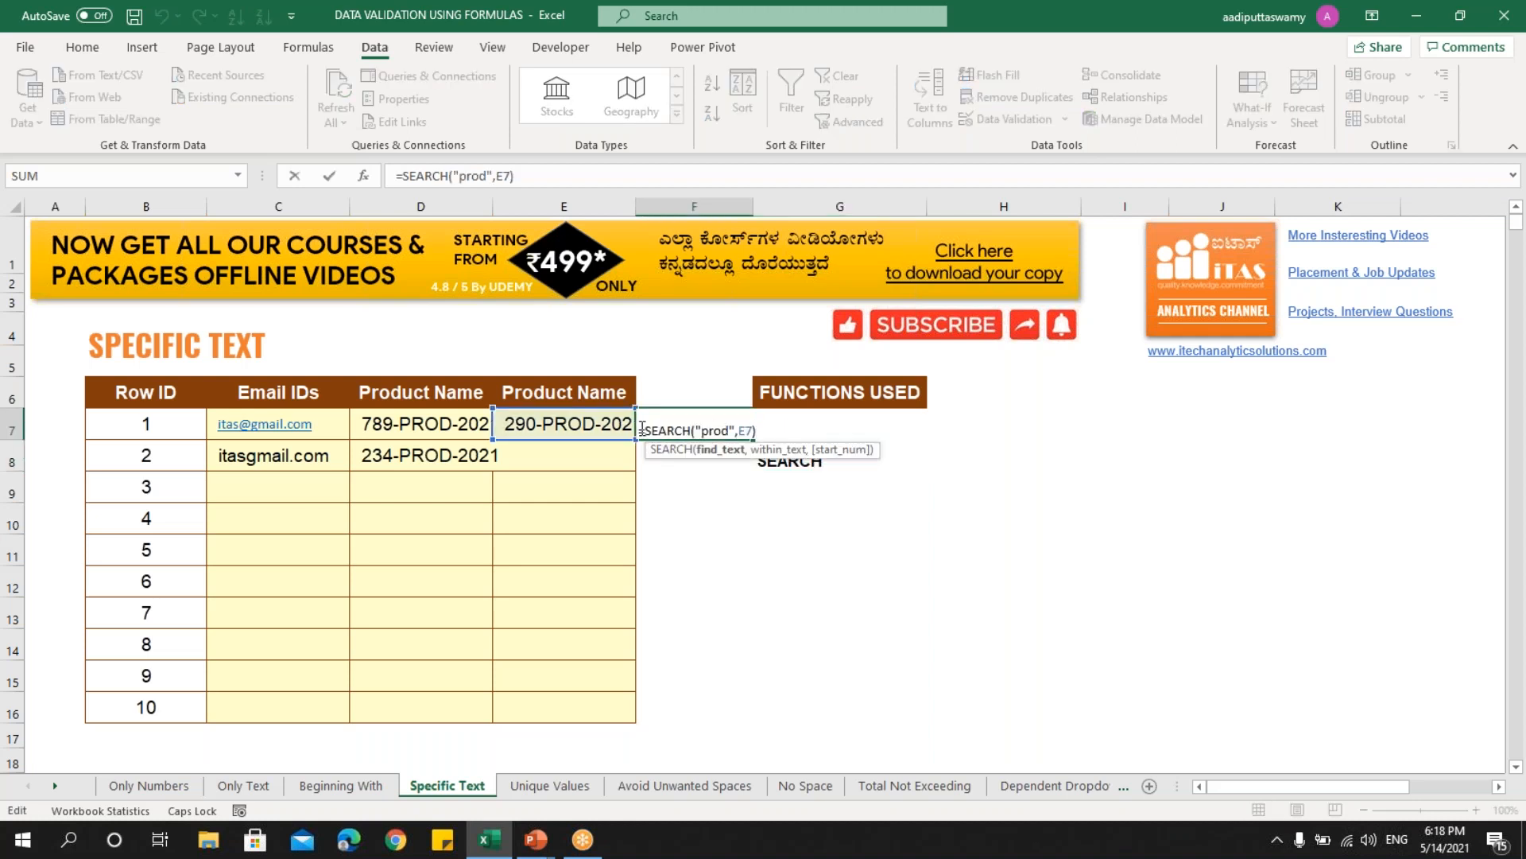
- Copy the SEARCH formula and apply it as custom validation =SEARCH("prod",E7) on E7:E16
{"action": "left_click_drag", "start_coordinate": [640, 431], "coordinate": [812, 427]}
{"action": "key", "text": "ctrl+c"}
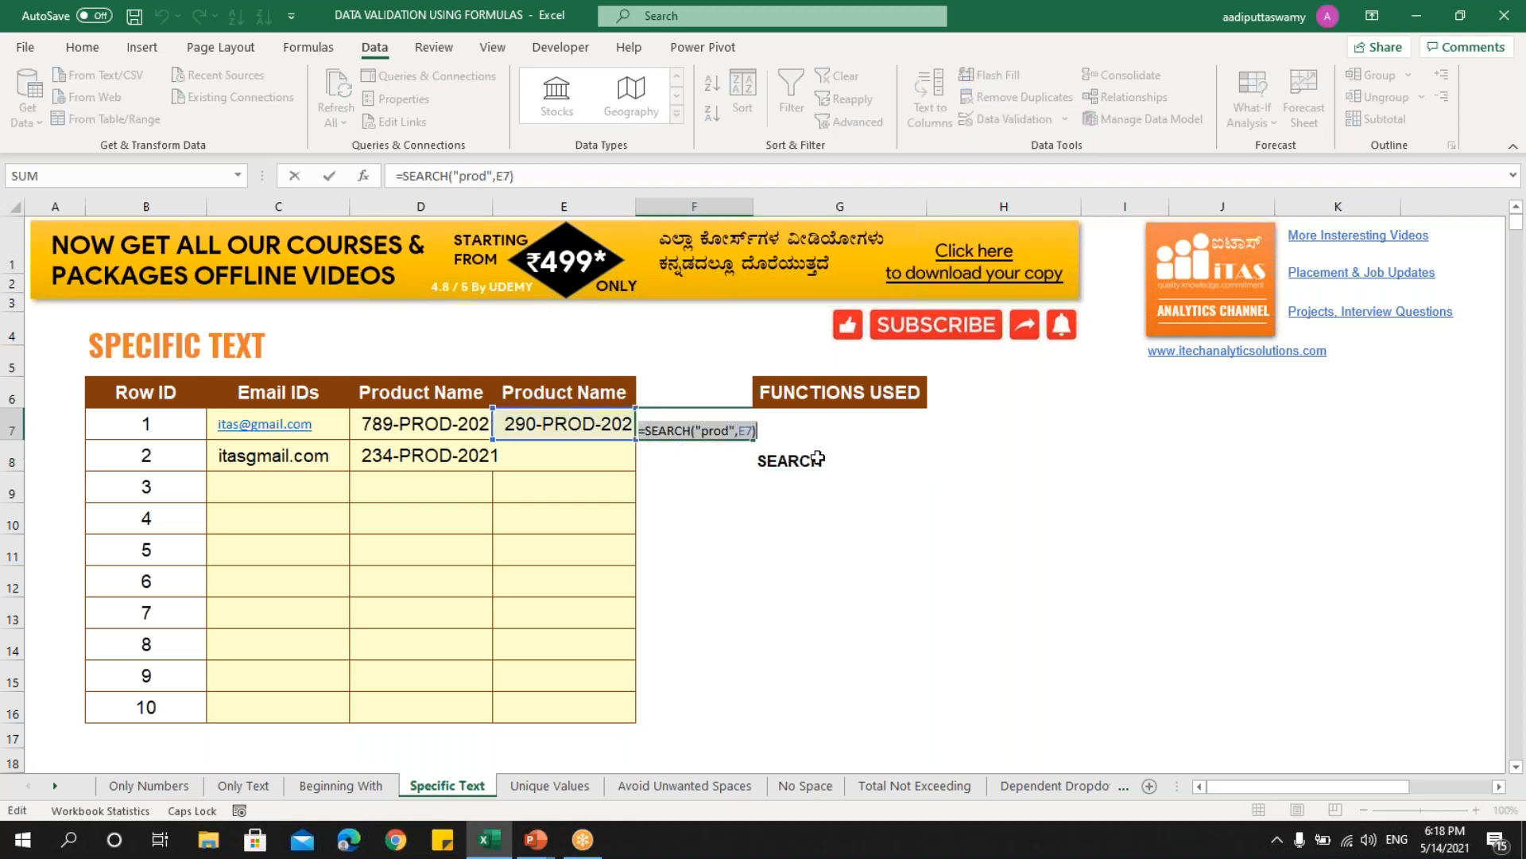
{"action": "key", "text": "Escape"}
{"action": "left_click_drag", "start_coordinate": [580, 418], "coordinate": [578, 694]}
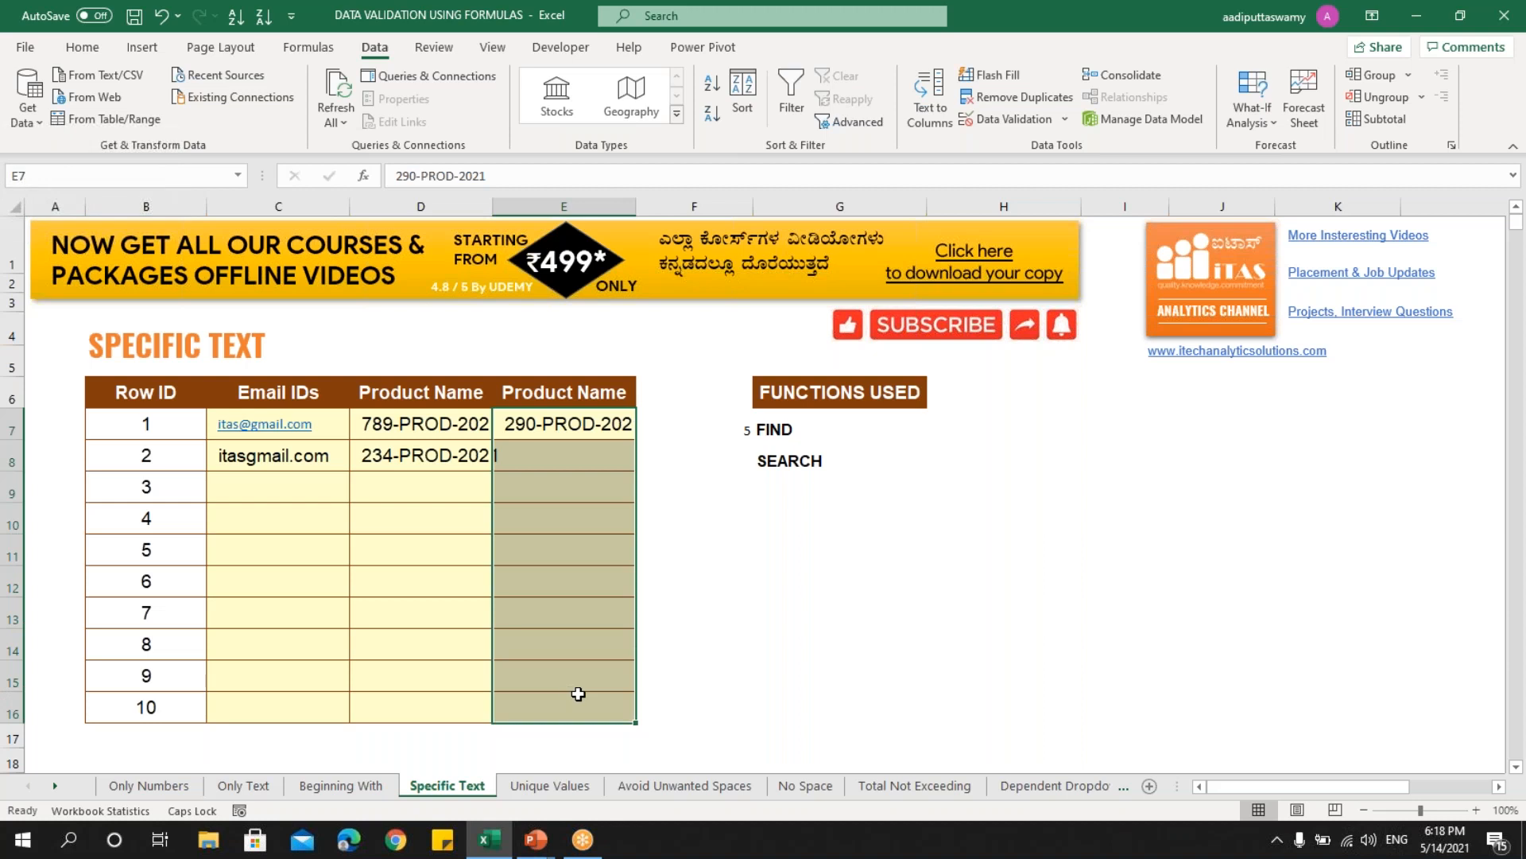
{"action": "left_click", "coordinate": [991, 121]}
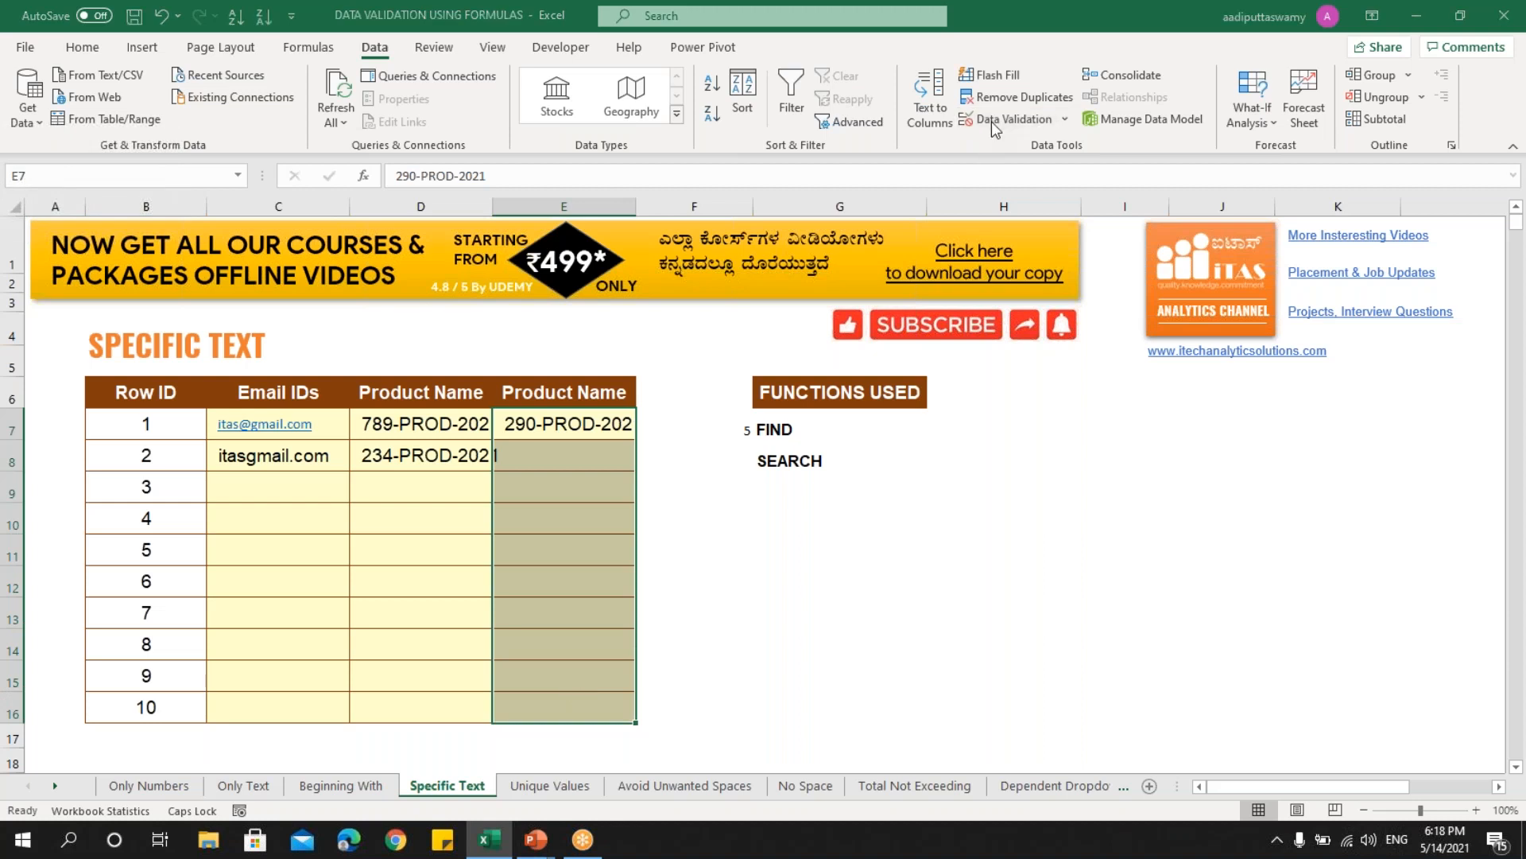
{"action": "left_click", "coordinate": [854, 378]}
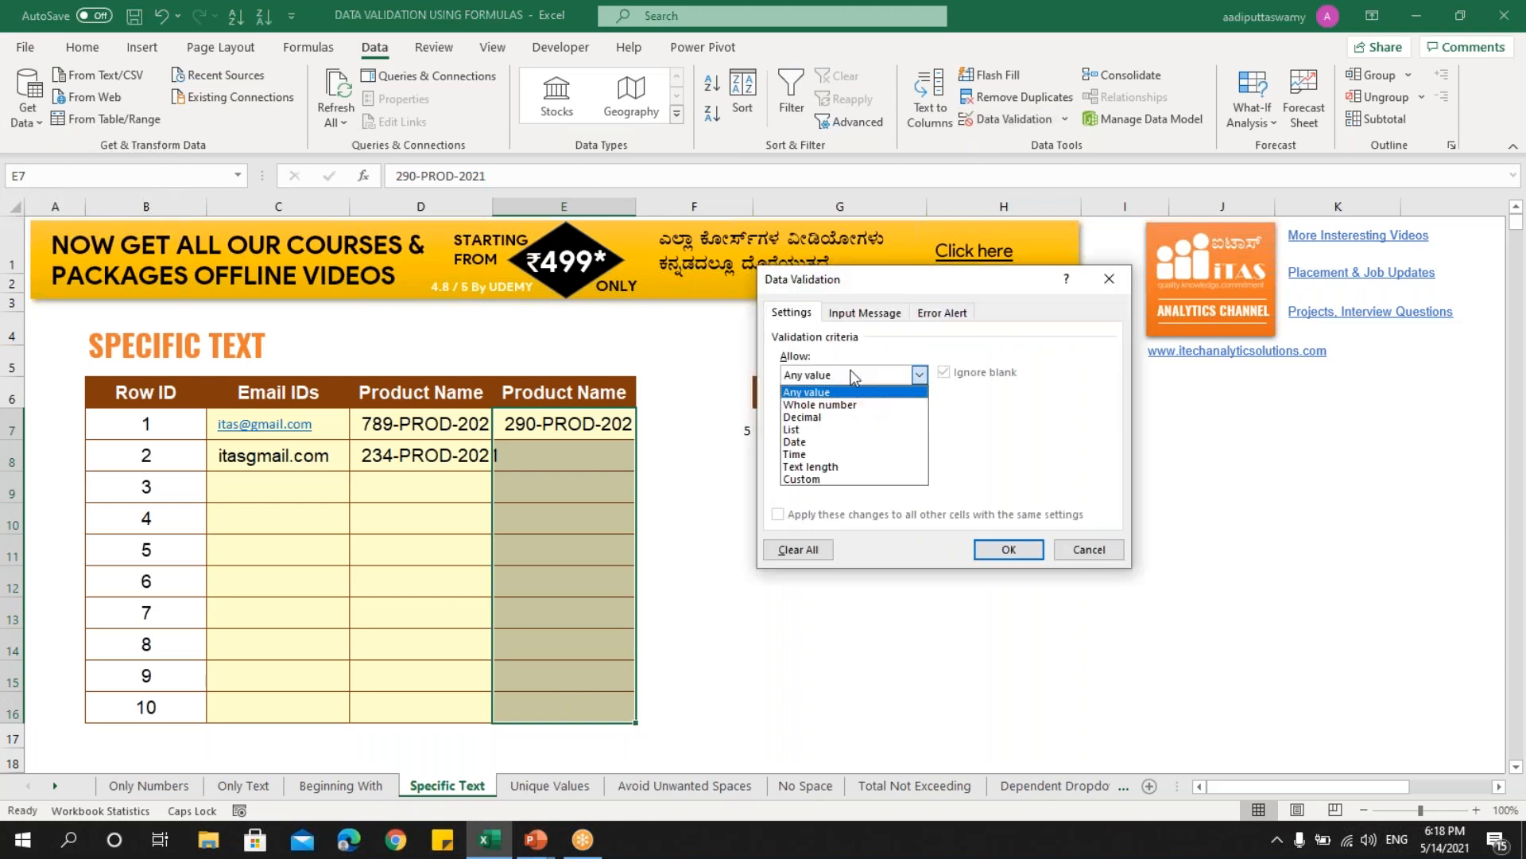
{"action": "left_click", "coordinate": [832, 480]}
{"action": "left_click", "coordinate": [836, 453]}
{"action": "key", "text": "ctrl+v"}
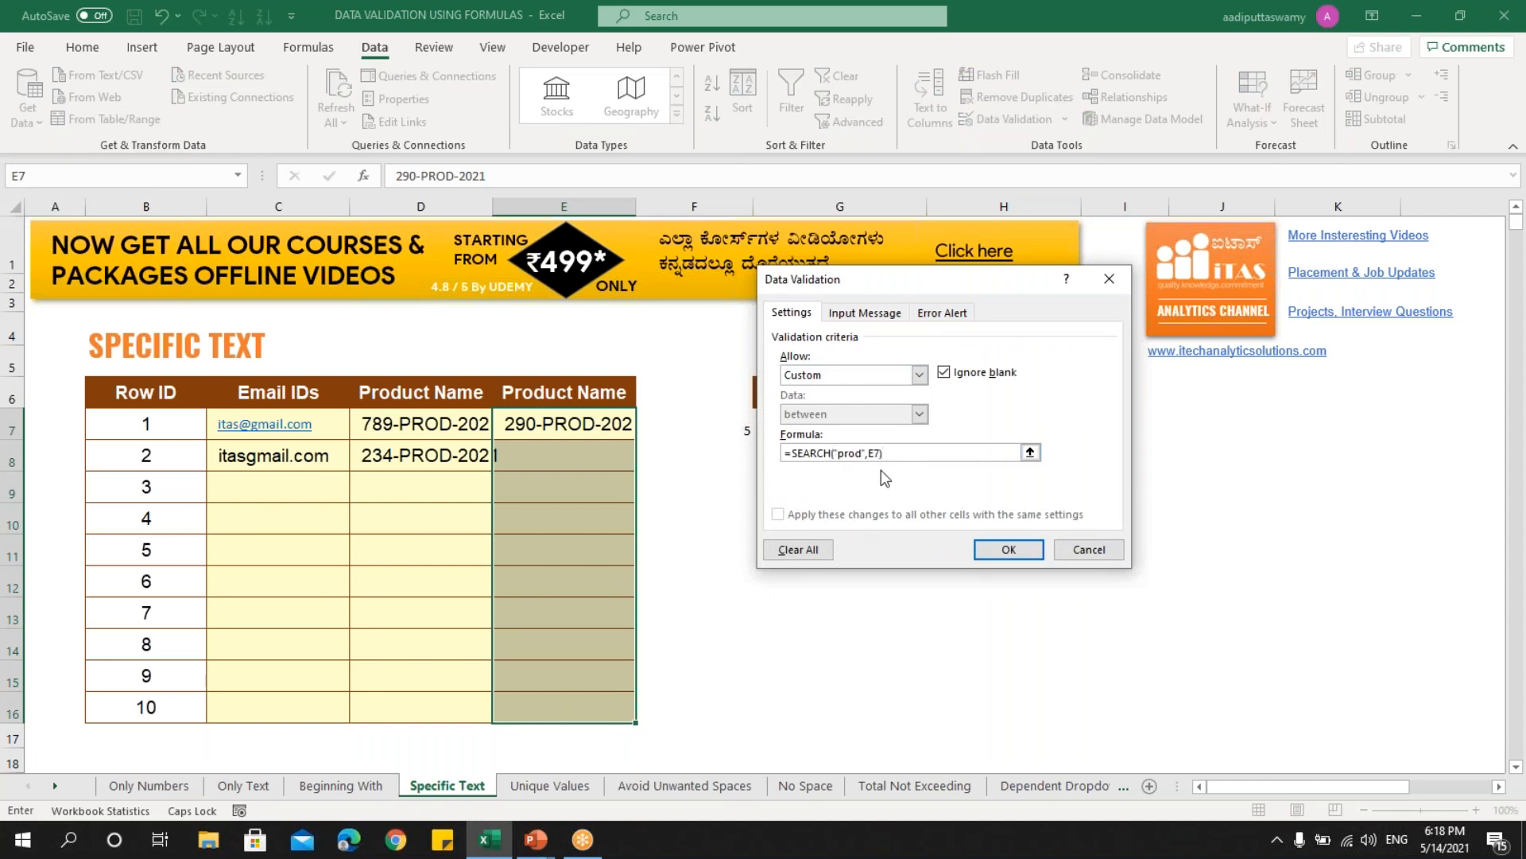
{"action": "left_click", "coordinate": [1007, 550]}
- Test the rule: 123-prod-2021 is accepted in E8, 678-prd-2021 is rejected
{"action": "left_click", "coordinate": [550, 458]}
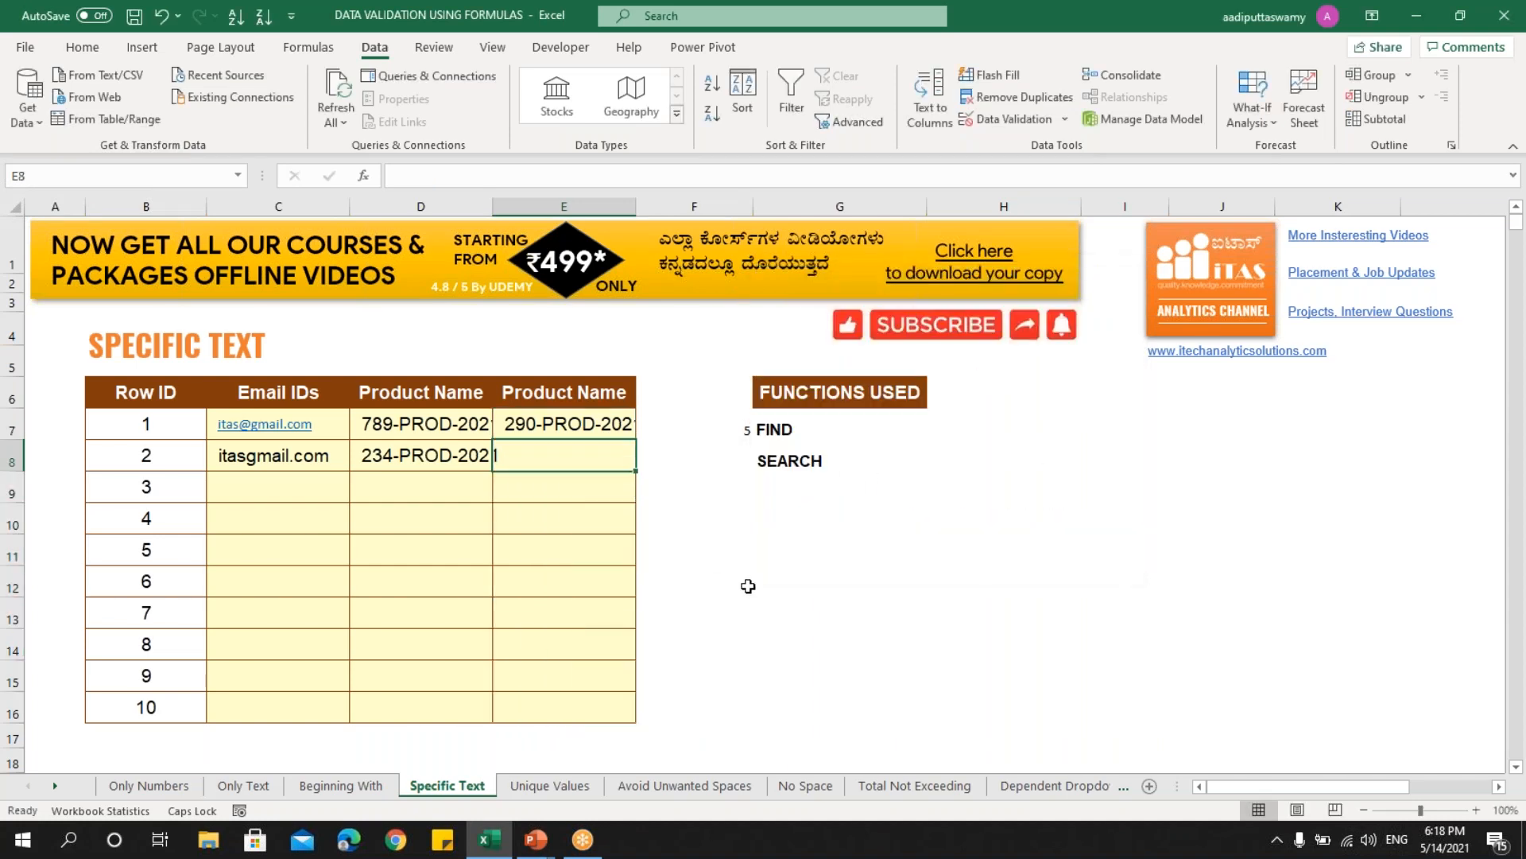
{"action": "type", "text": "123-"}
{"action": "key", "text": "Caps_Lock"}
{"action": "type", "text": "prod-2021"}
{"action": "key", "text": "Return"}
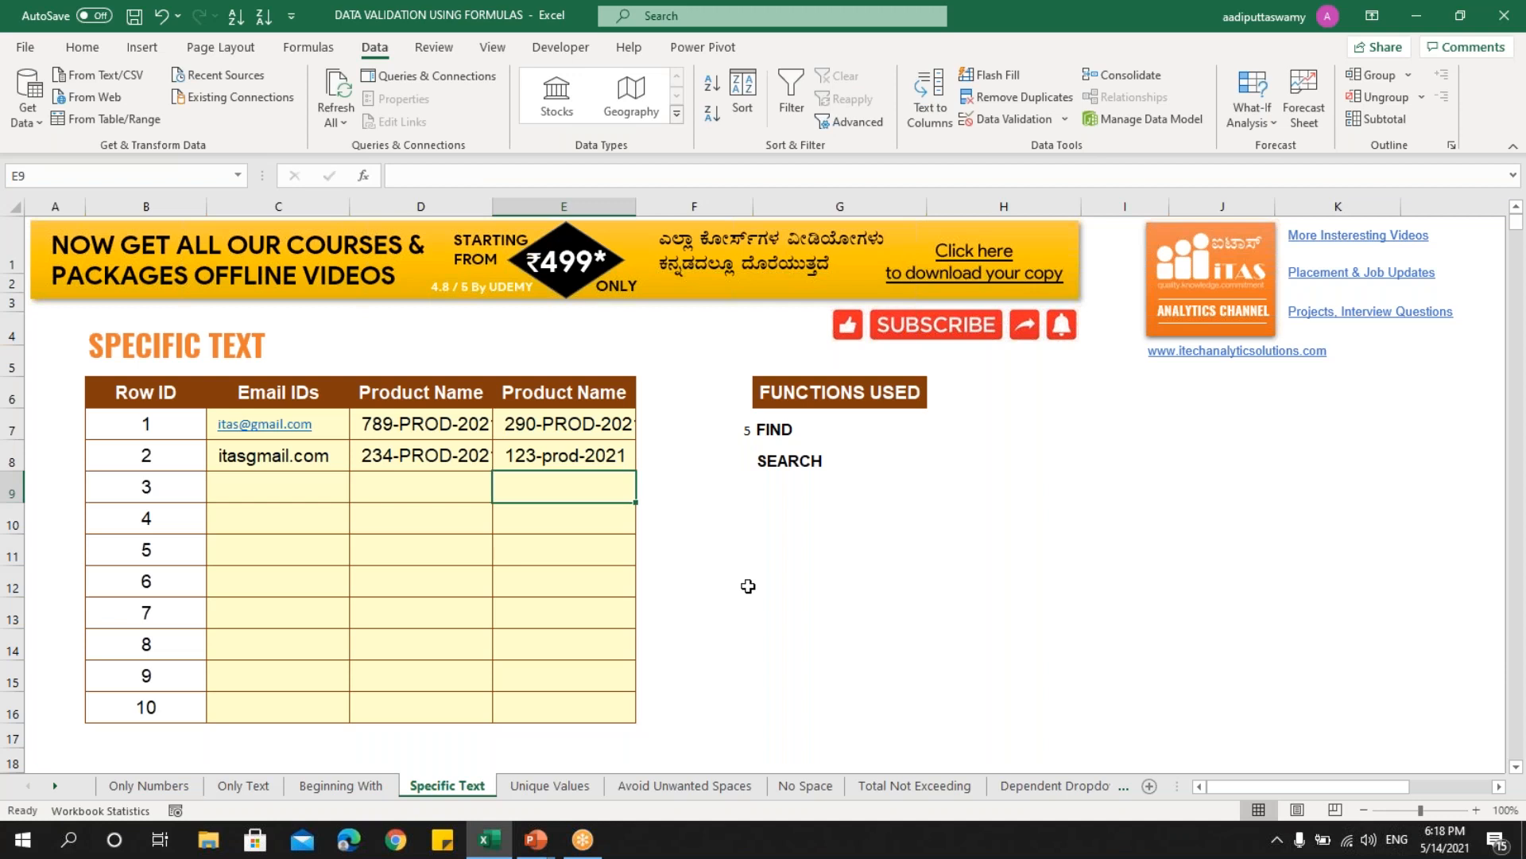
{"action": "type", "text": "678"}
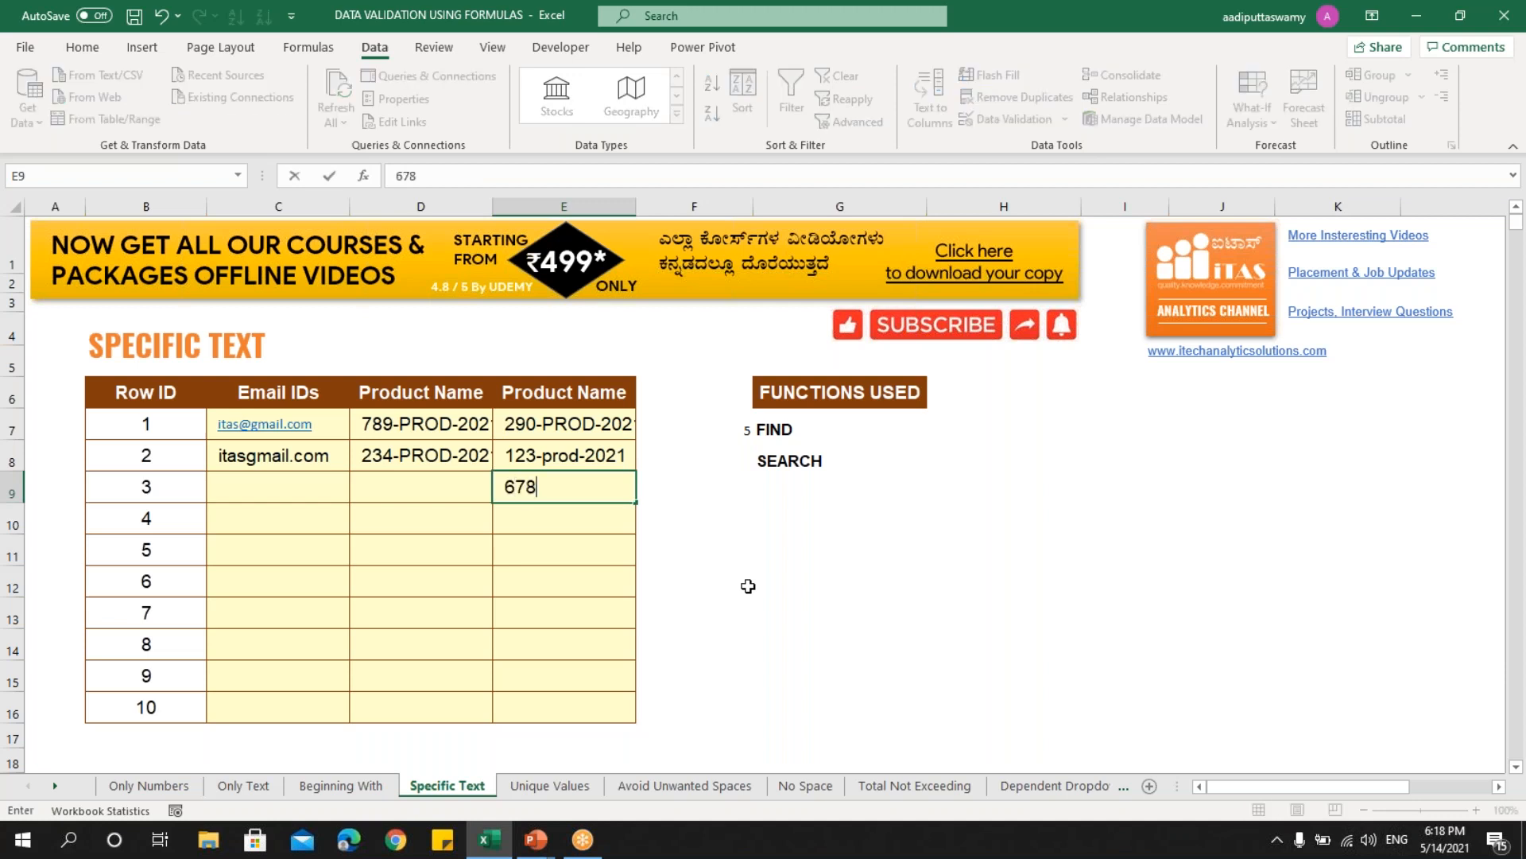
{"action": "type", "text": "-prd-2021"}
{"action": "key", "text": "Return"}
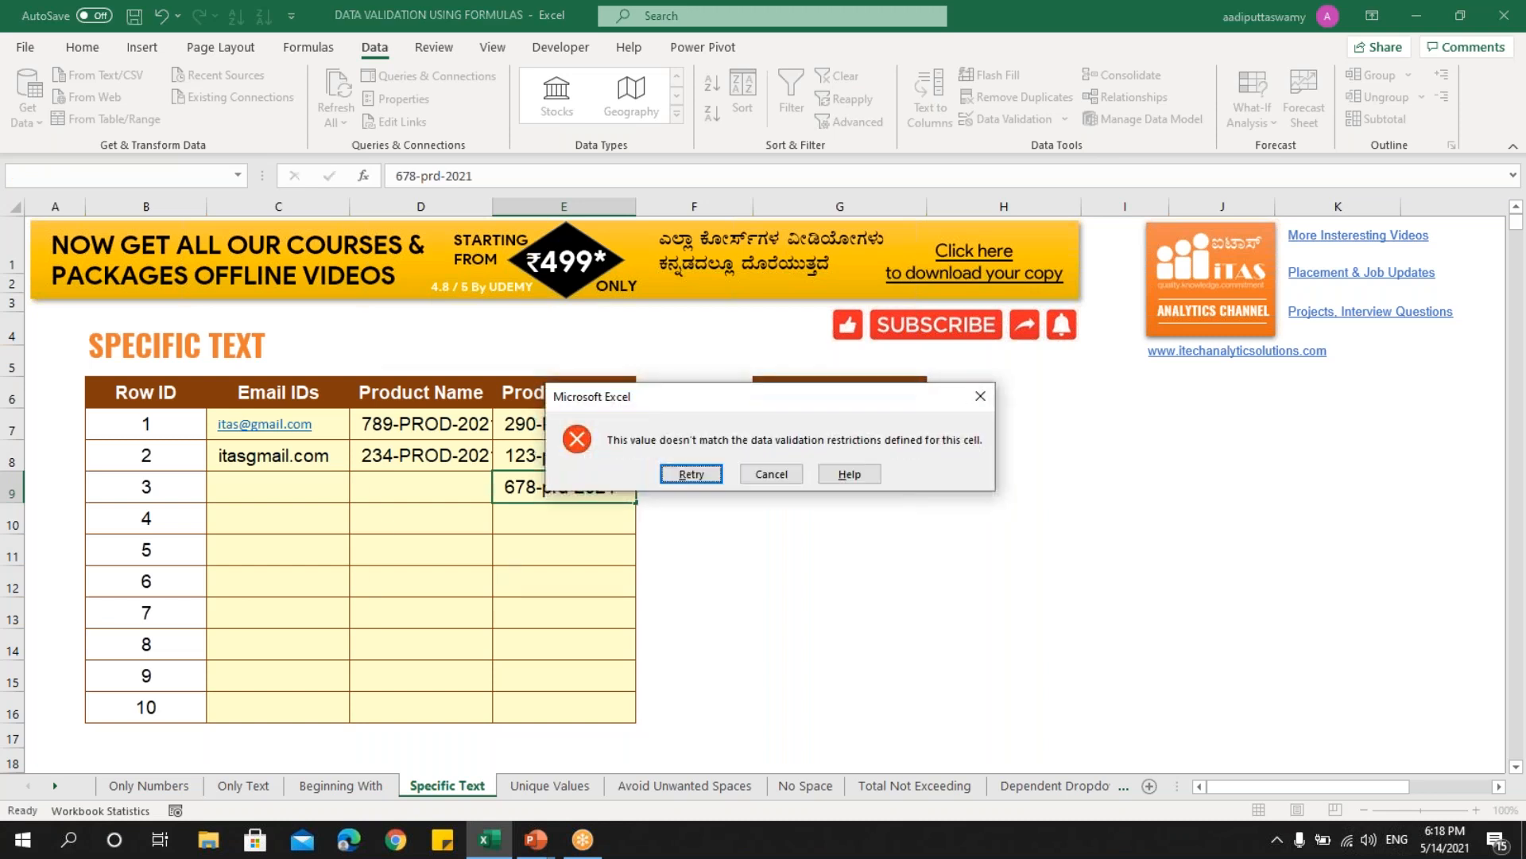
{"action": "key", "text": "Escape"}
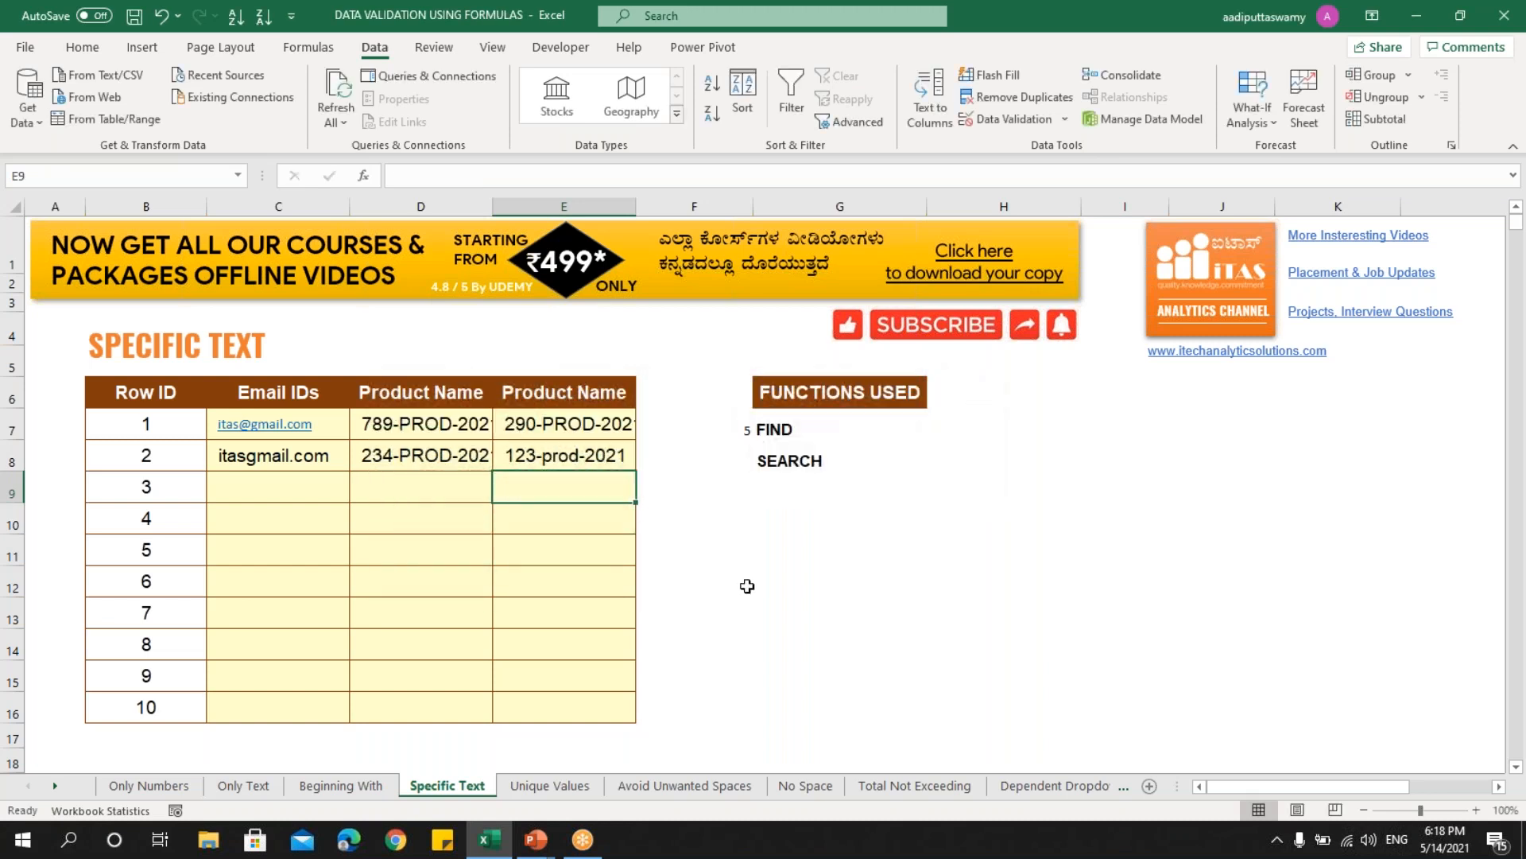
- Go to the Unique Values sheet and review the Category ID range B7:B16
{"action": "left_click", "coordinate": [557, 787]}
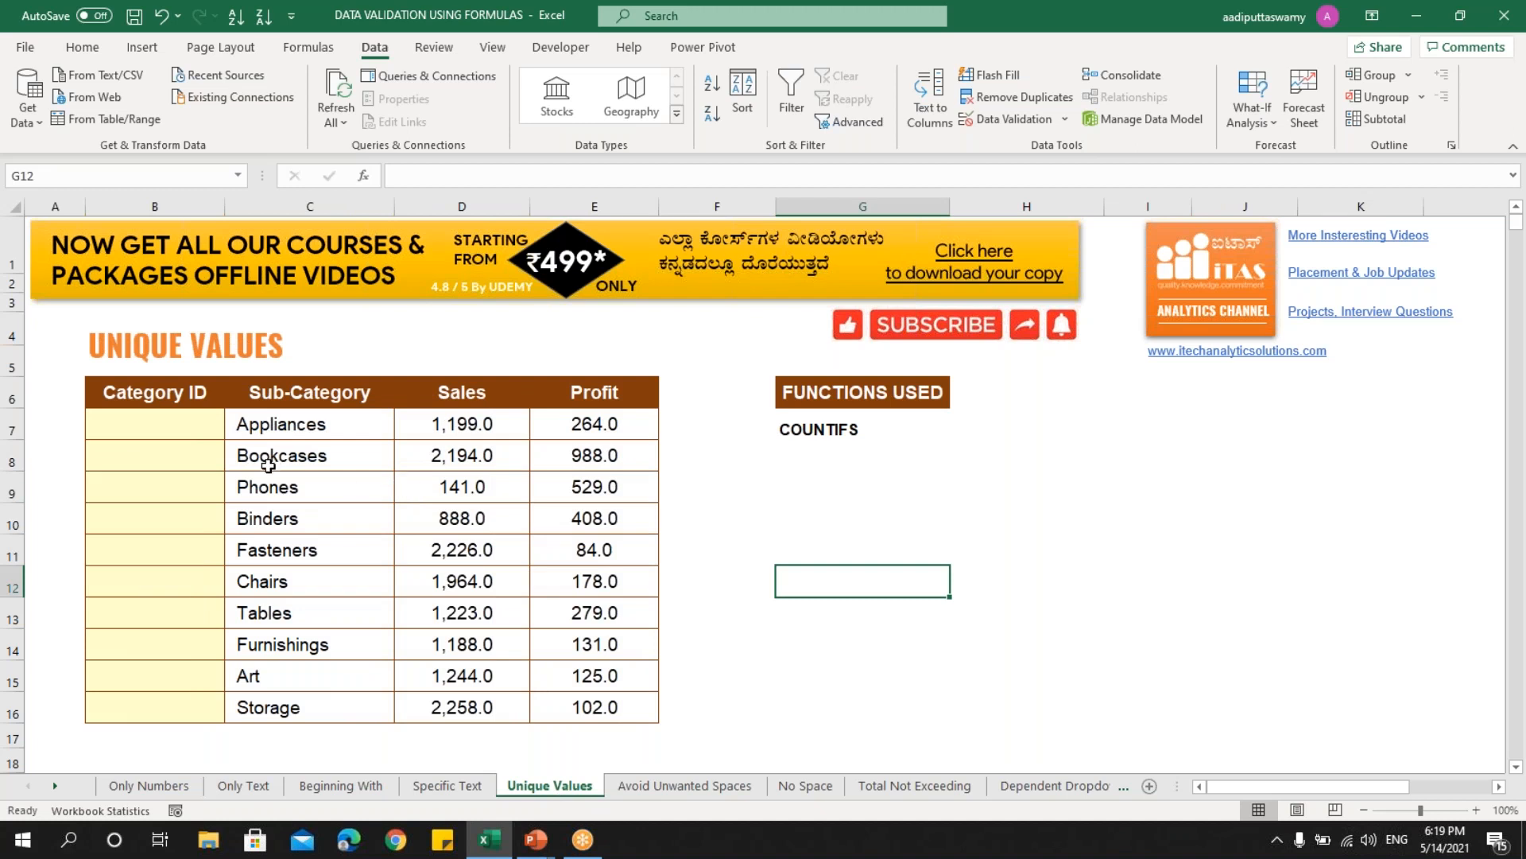
{"action": "left_click_drag", "start_coordinate": [187, 430], "coordinate": [200, 701]}
{"action": "left_click", "coordinate": [795, 430]}
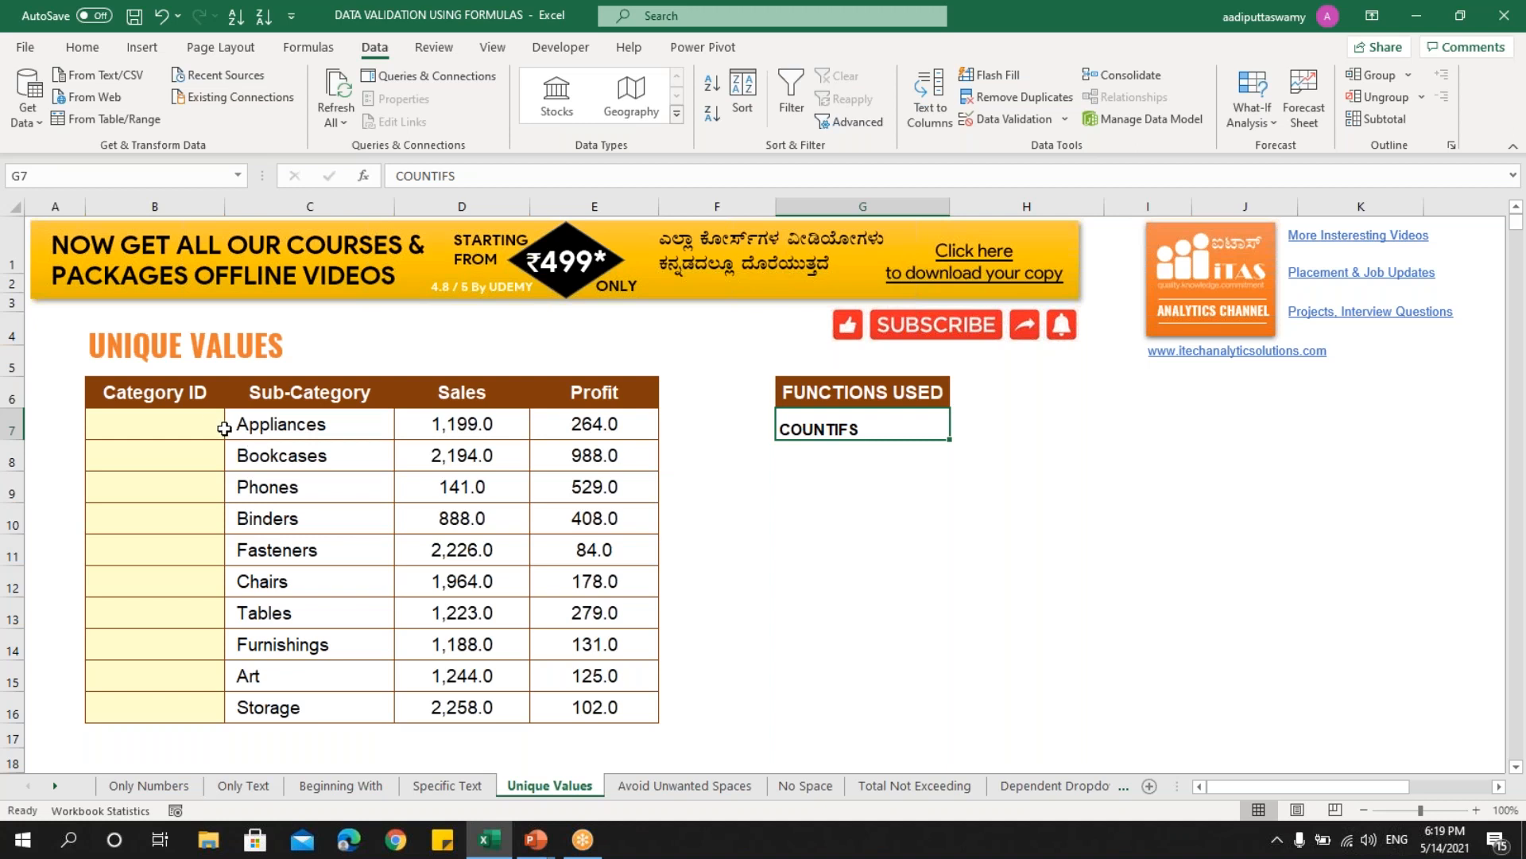
{"action": "left_click", "coordinate": [698, 432]}
- Enter sample Category IDs 1, 2 and a duplicate 1 in column B
{"action": "left_click", "coordinate": [195, 435]}
{"action": "type", "text": "1"}
{"action": "key", "text": "Return"}
{"action": "type", "text": "2"}
{"action": "key", "text": "Return"}
{"action": "type", "text": "1"}
{"action": "key", "text": "Return"}
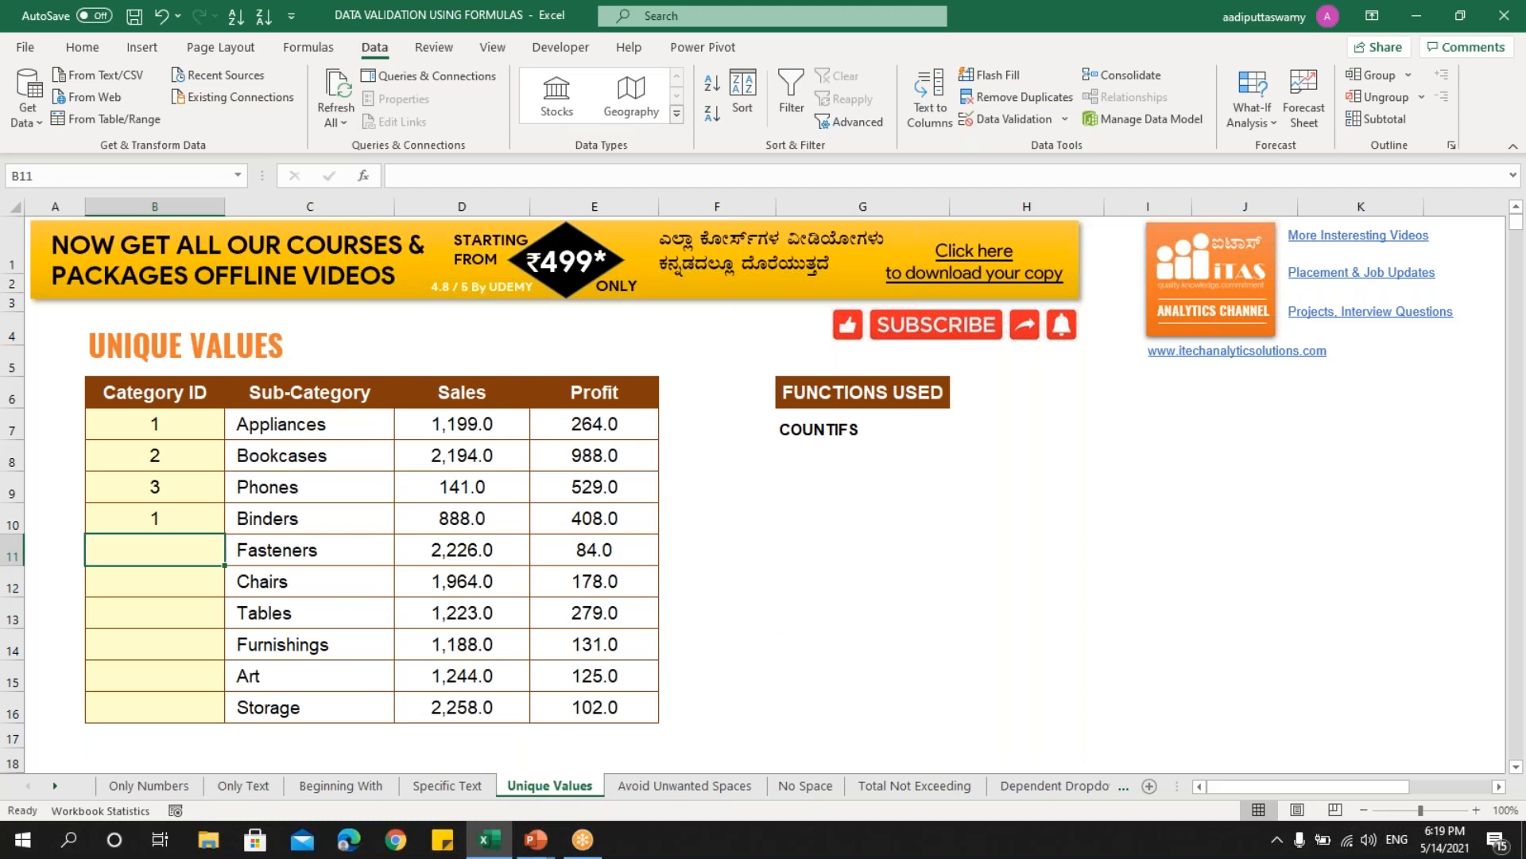
{"action": "key", "text": "Up"}
{"action": "key", "text": "Up"}
{"action": "key", "text": "Up"}
{"action": "key", "text": "Up"}
{"action": "key", "text": "Down"}
{"action": "key", "text": "Down"}
{"action": "key", "text": "Down"}
{"action": "key", "text": "Up"}
{"action": "key", "text": "Up"}
{"action": "key", "text": "Up"}
{"action": "key", "text": "Right"}
{"action": "key", "text": "Right"}
{"action": "key", "text": "Right"}
{"action": "key", "text": "Right"}
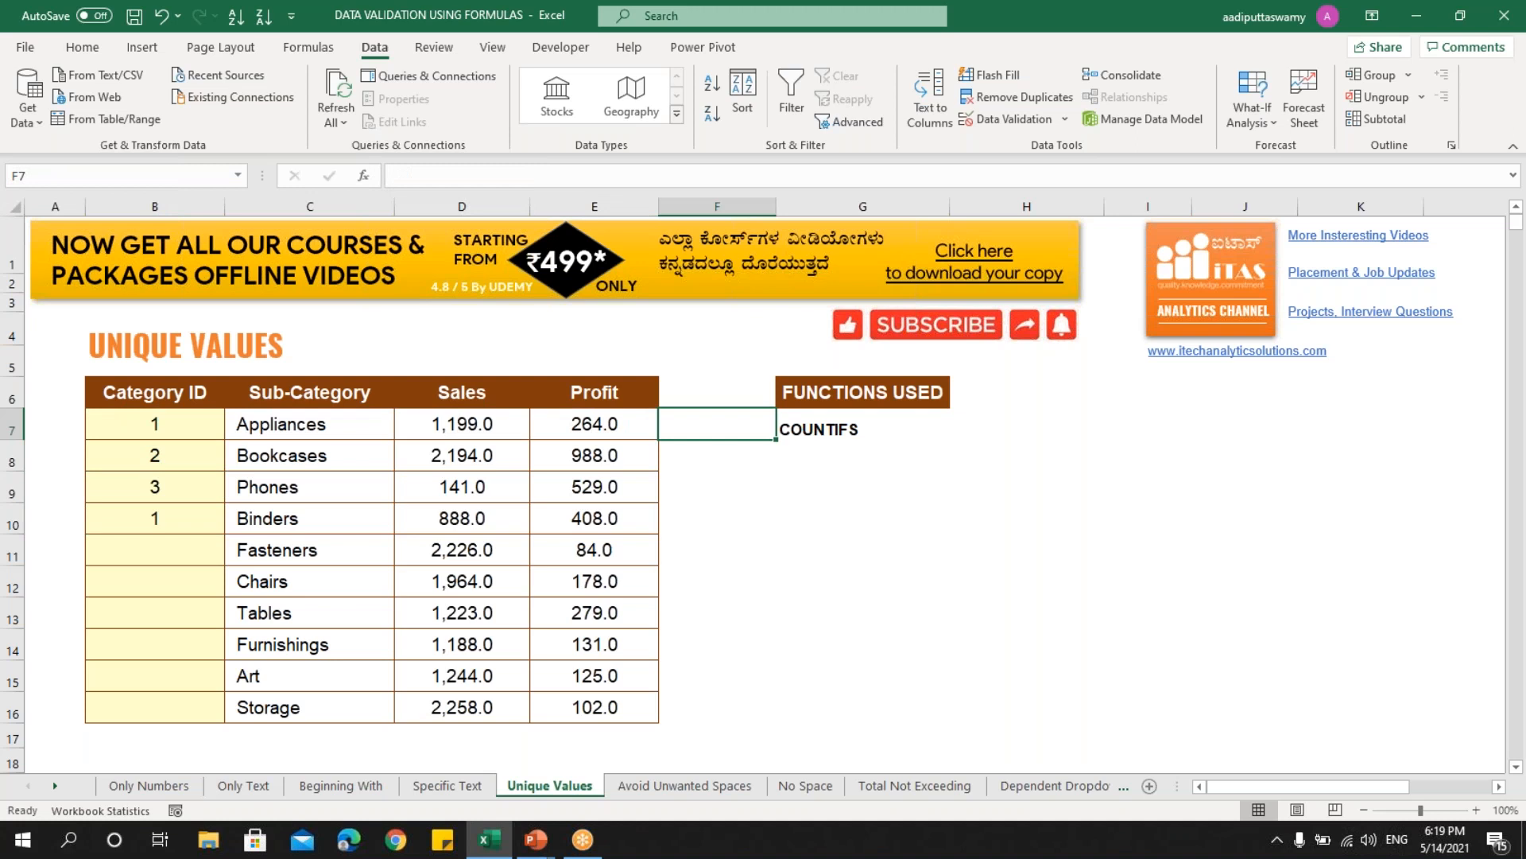
- Enter =COUNTIFS($B$7:$B$16,B7) in F7
{"action": "type", "text": "=countifs"}
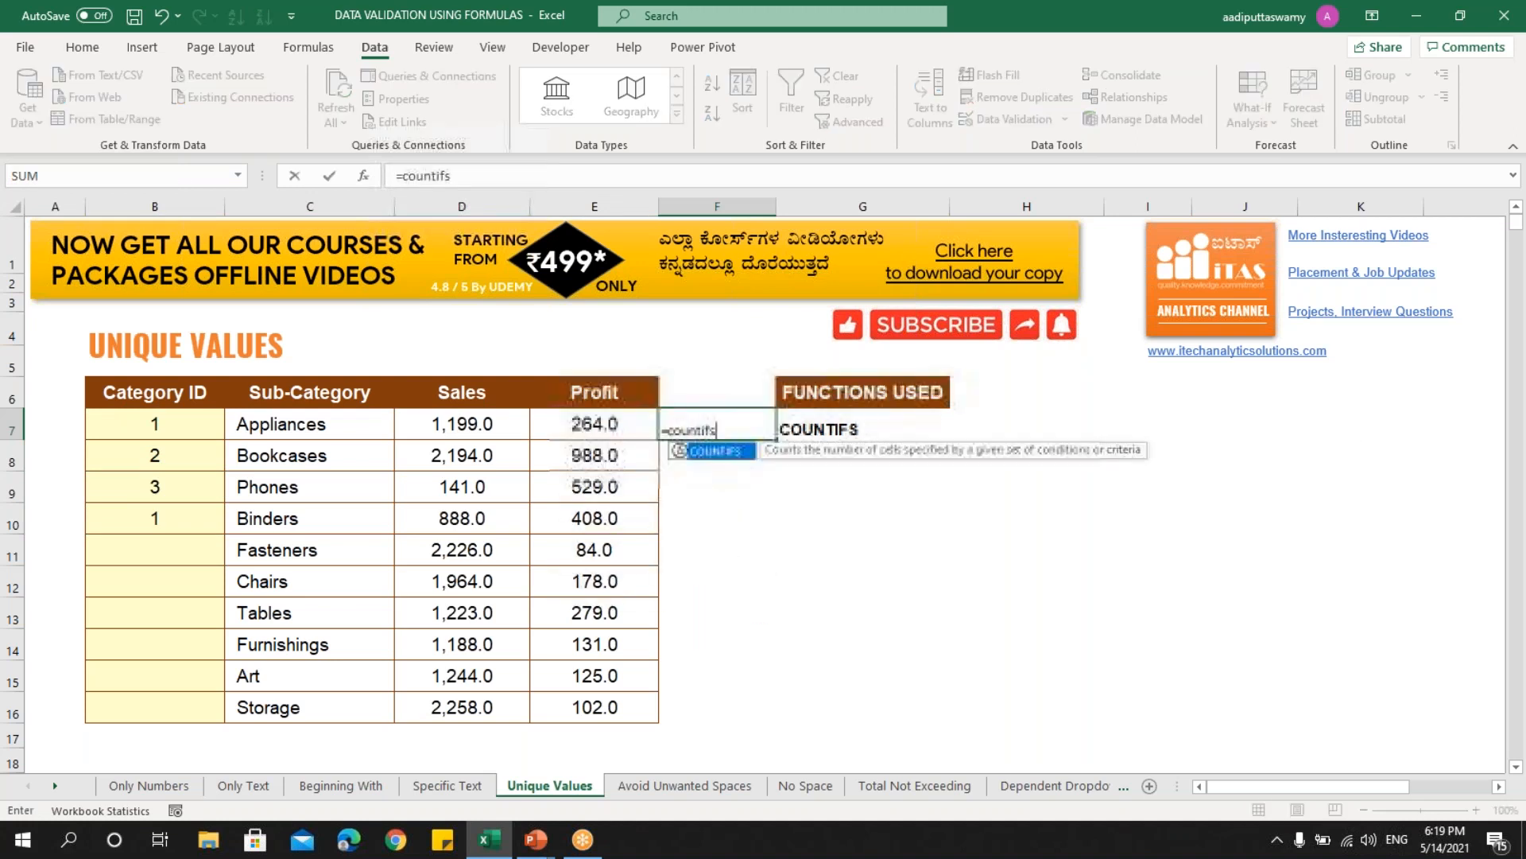
{"action": "key", "text": "Tab"}
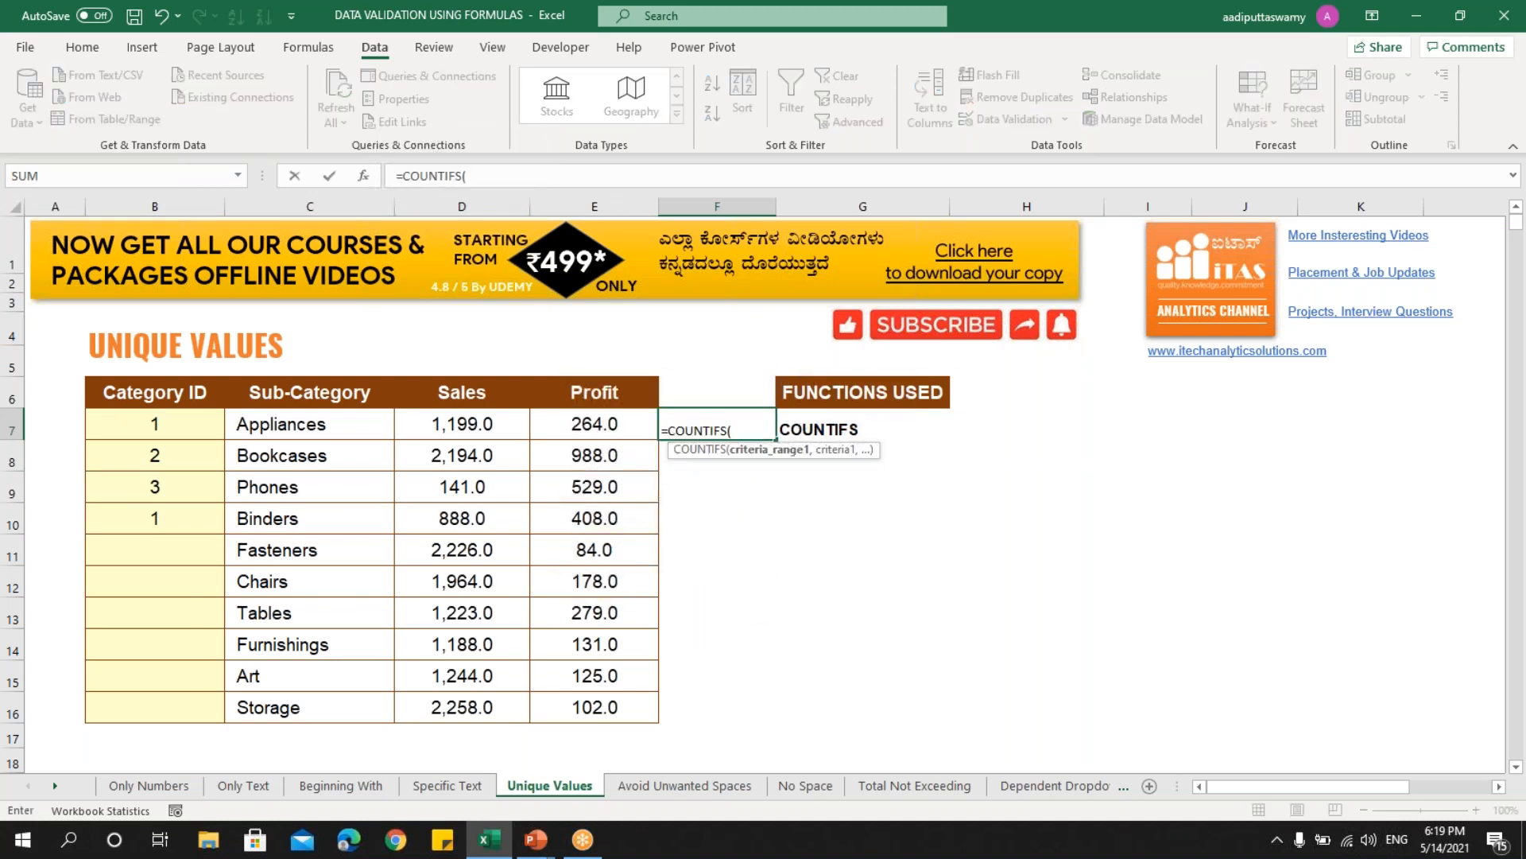
{"action": "left_click_drag", "start_coordinate": [171, 427], "coordinate": [189, 706]}
{"action": "key", "text": "F4"}
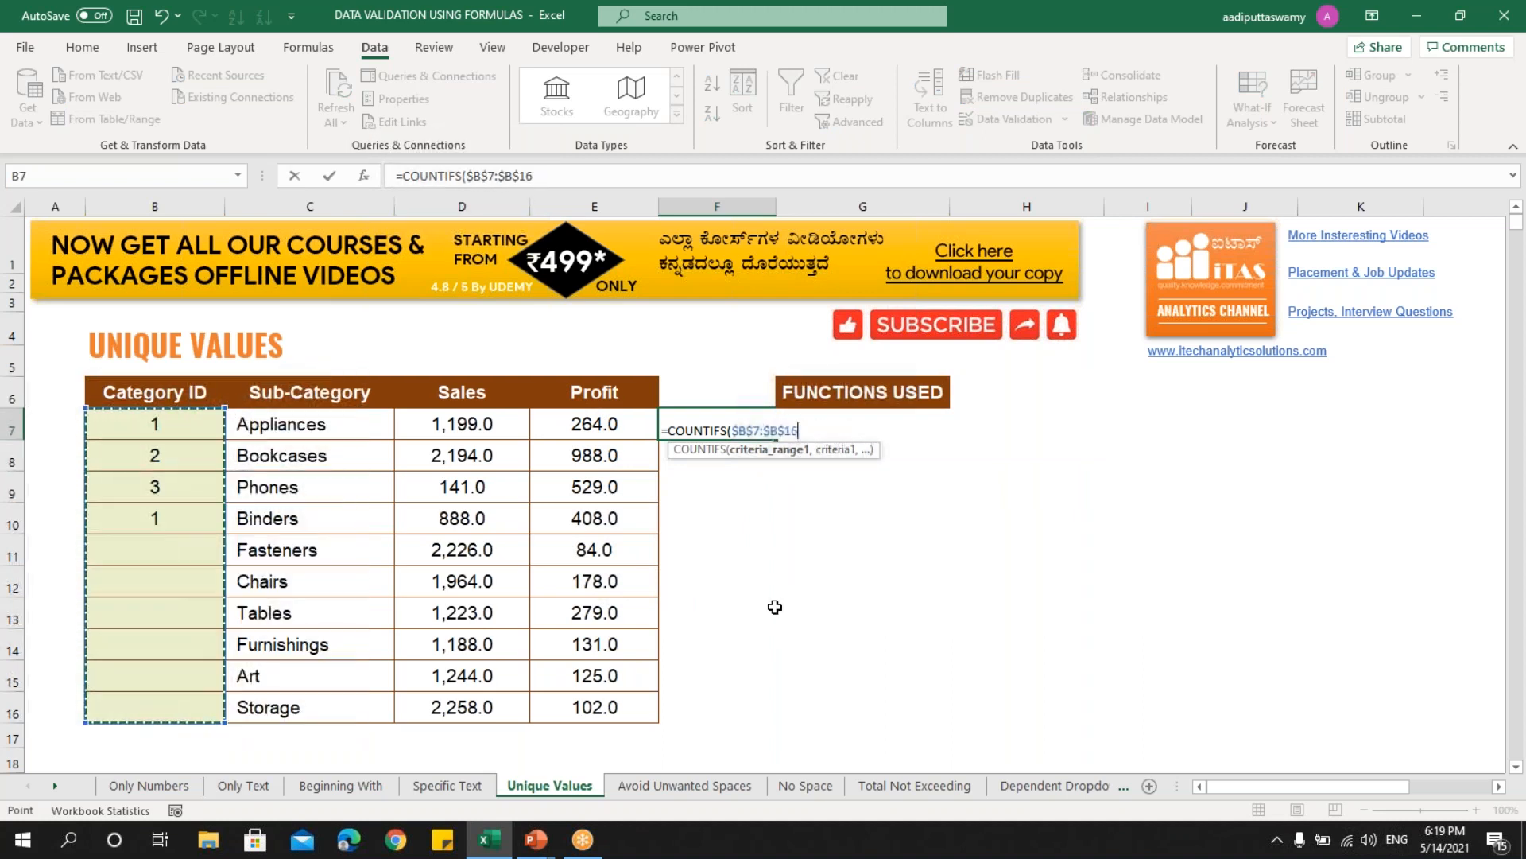
{"action": "type", "text": ","}
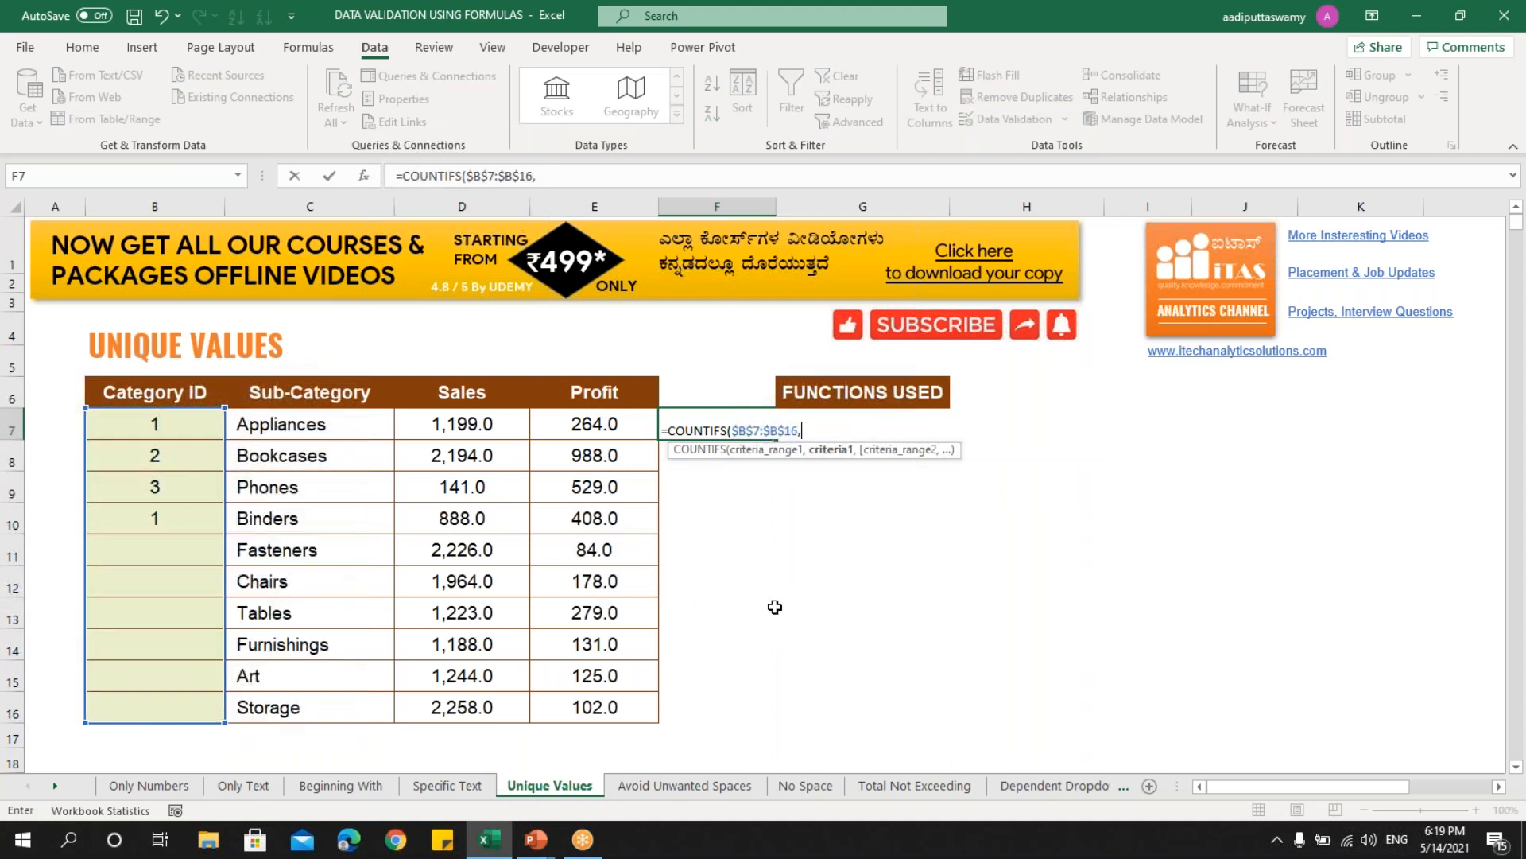
{"action": "left_click", "coordinate": [175, 430]}
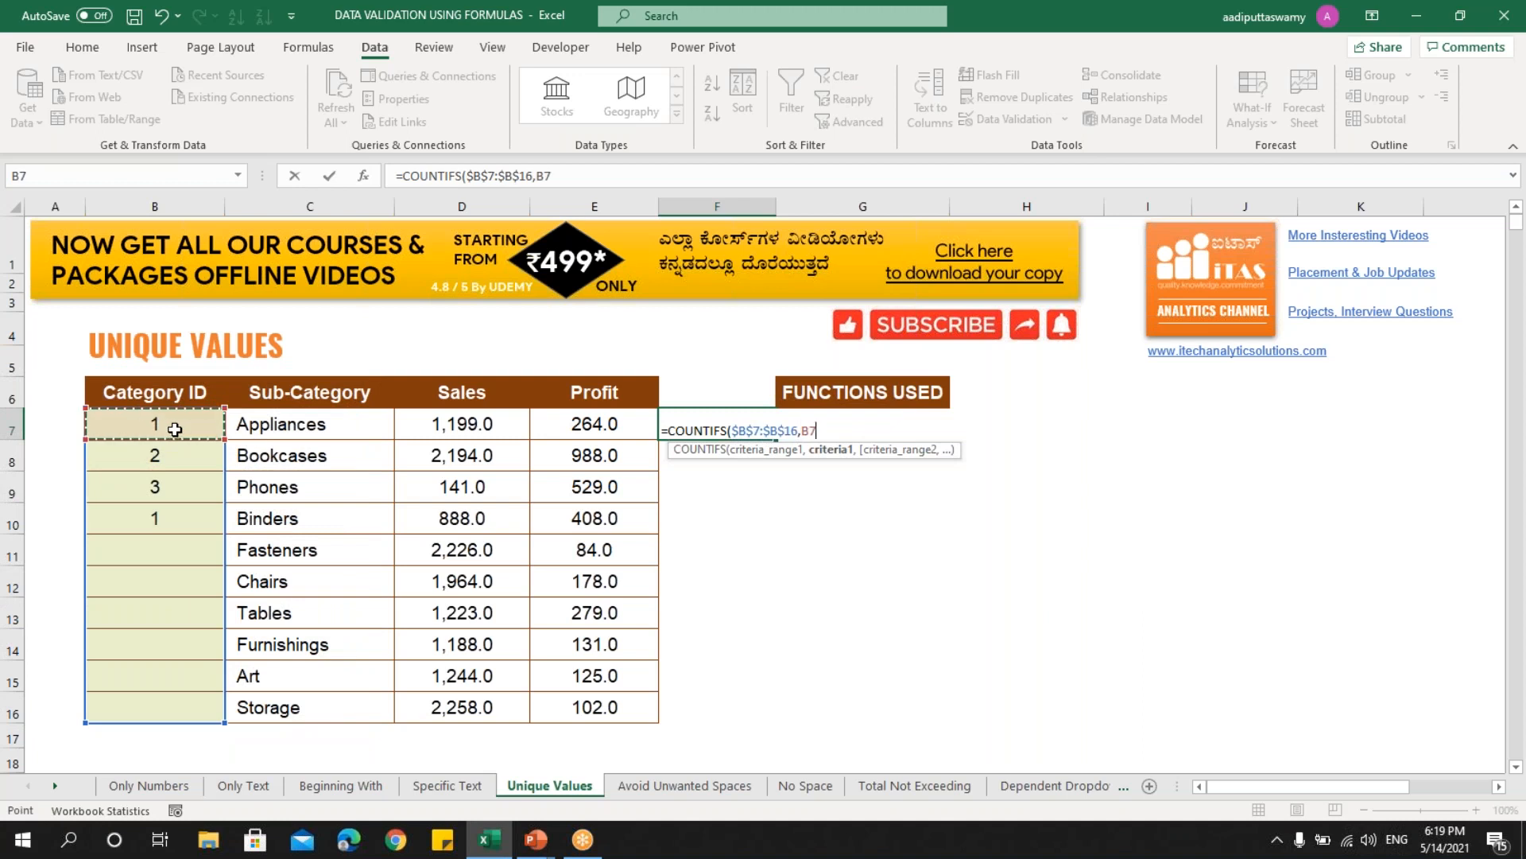
{"action": "type", "text": ")"}
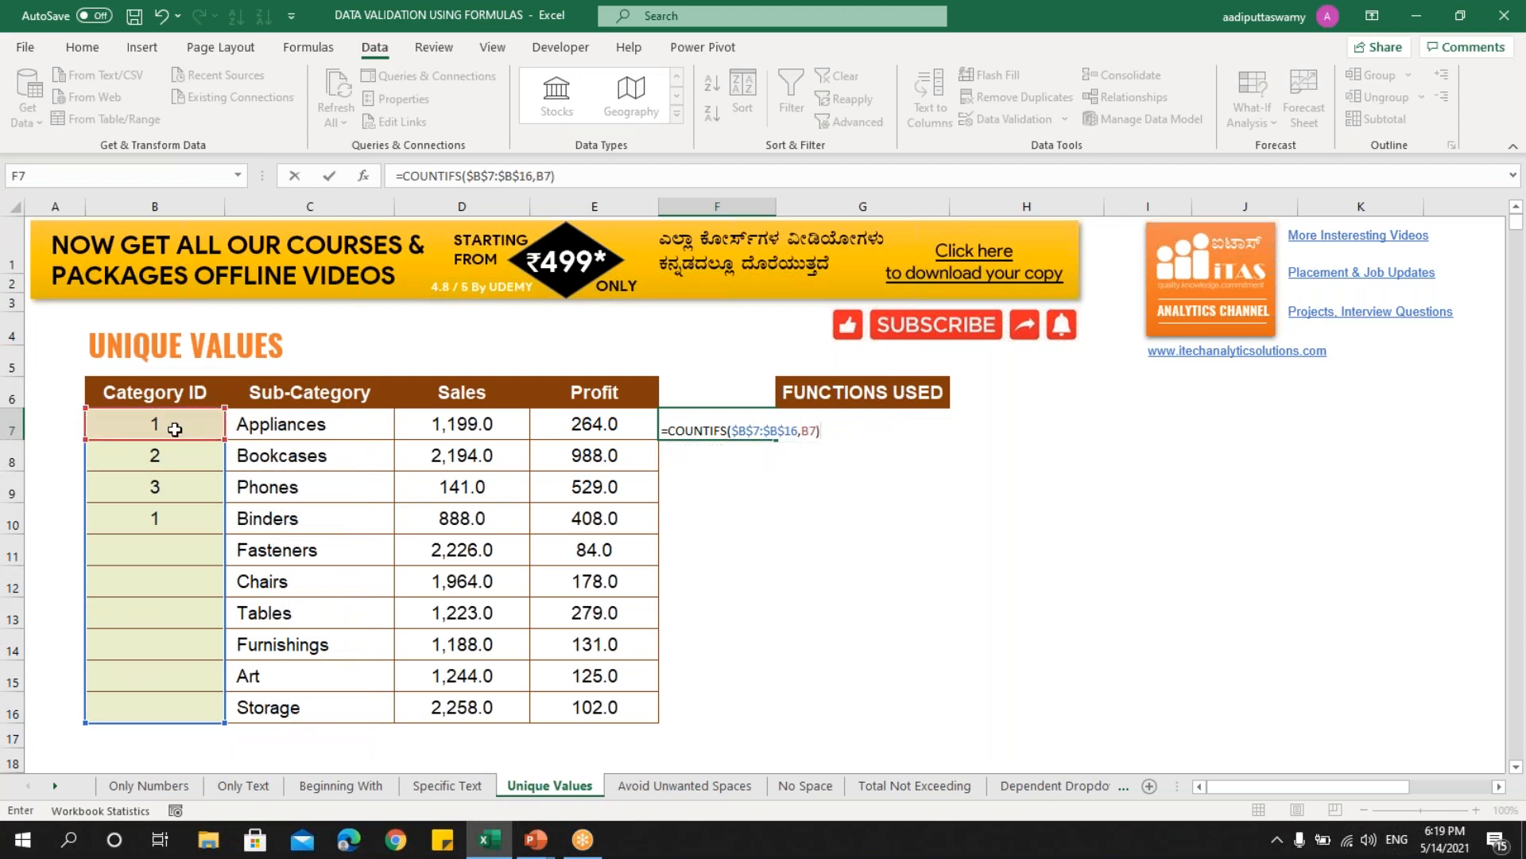
{"action": "key", "text": "ctrl+Return"}
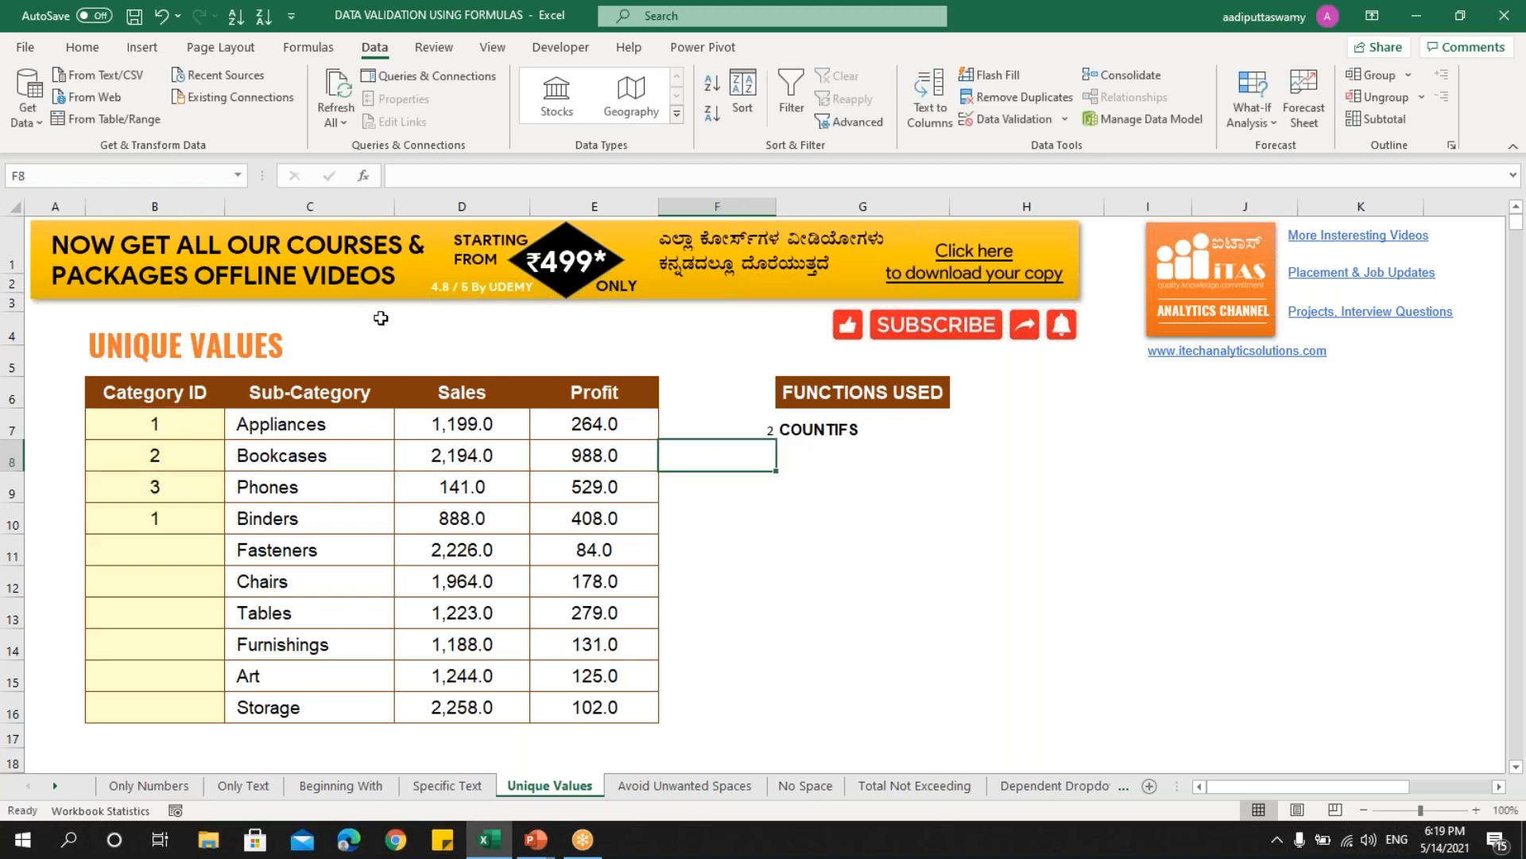
- Append =1 so F7 reads =COUNTIFS($B$7:$B$16,B7)=1, showing FALSE for the duplicate
{"action": "left_click", "coordinate": [178, 428]}
{"action": "left_click", "coordinate": [173, 514]}
{"action": "left_click", "coordinate": [173, 434]}
{"action": "left_click", "coordinate": [177, 521]}
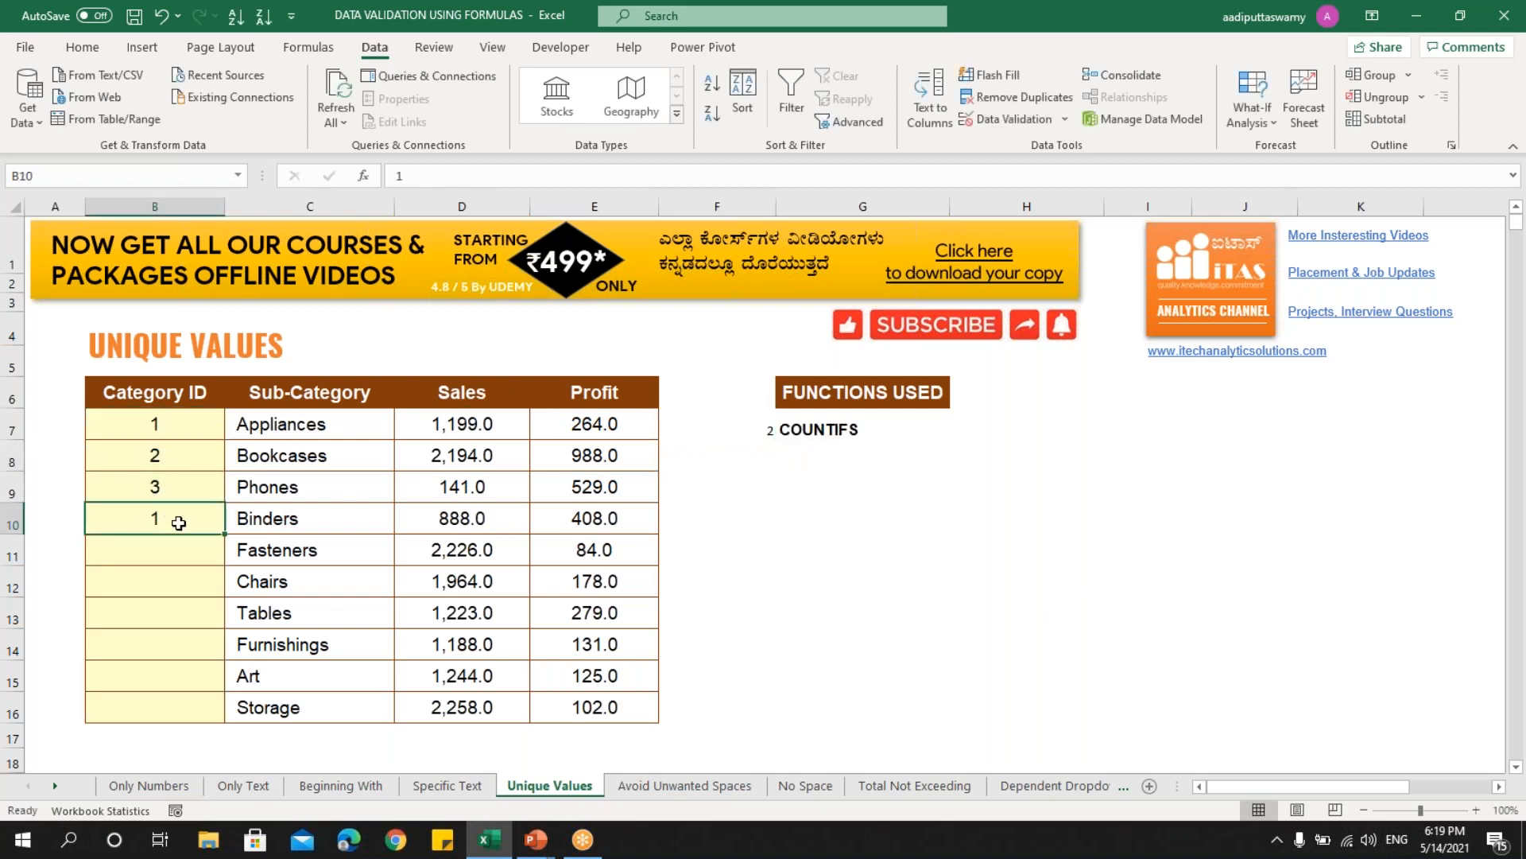
{"action": "double_click", "coordinate": [723, 427]}
{"action": "left_click", "coordinate": [848, 433]}
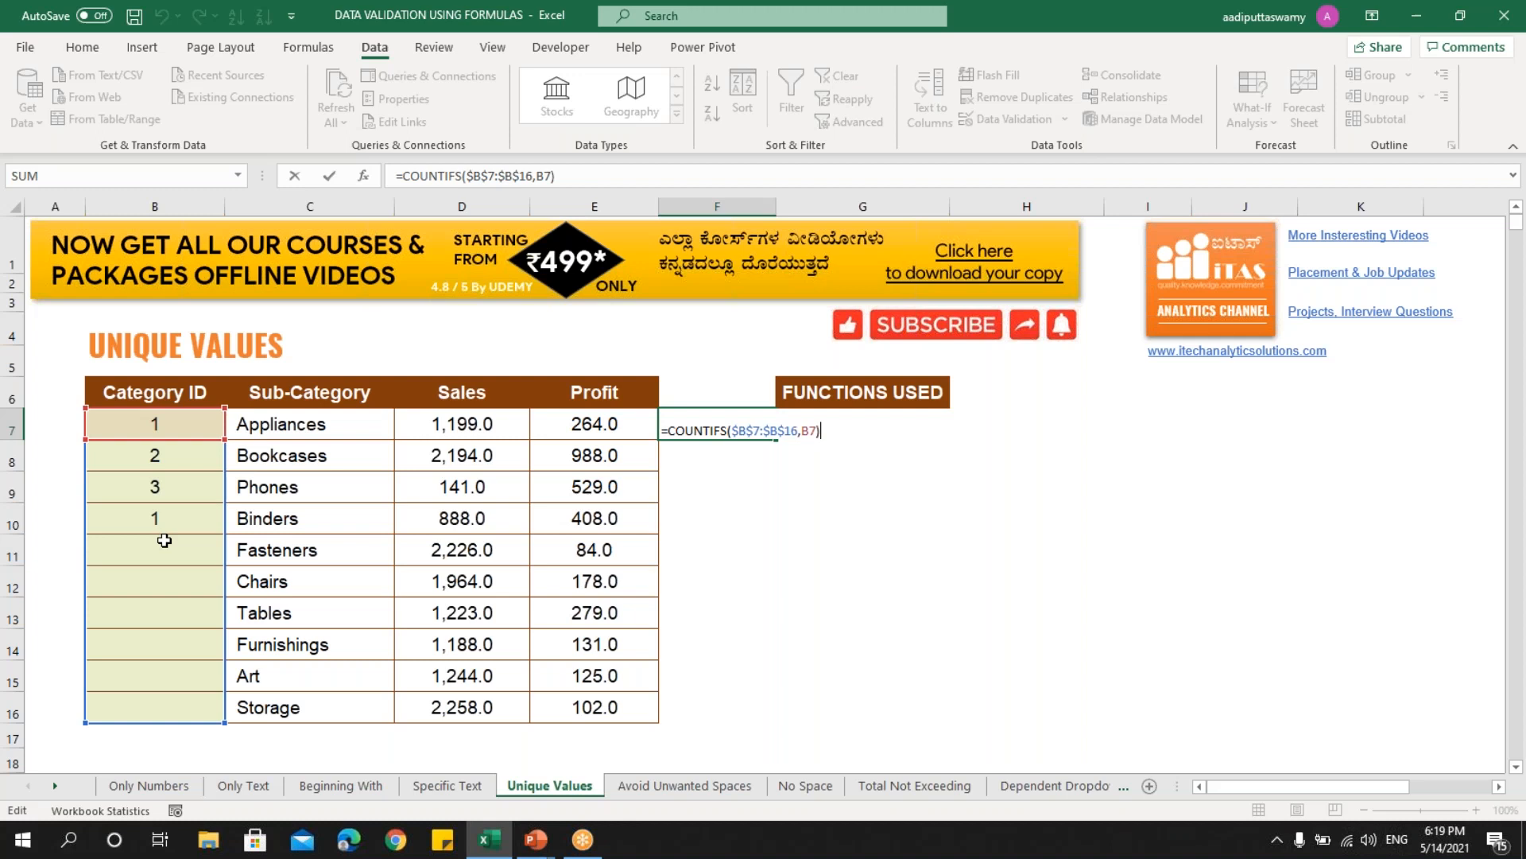
{"action": "type", "text": "=1"}
{"action": "key", "text": "Return"}
{"action": "left_click", "coordinate": [738, 427]}
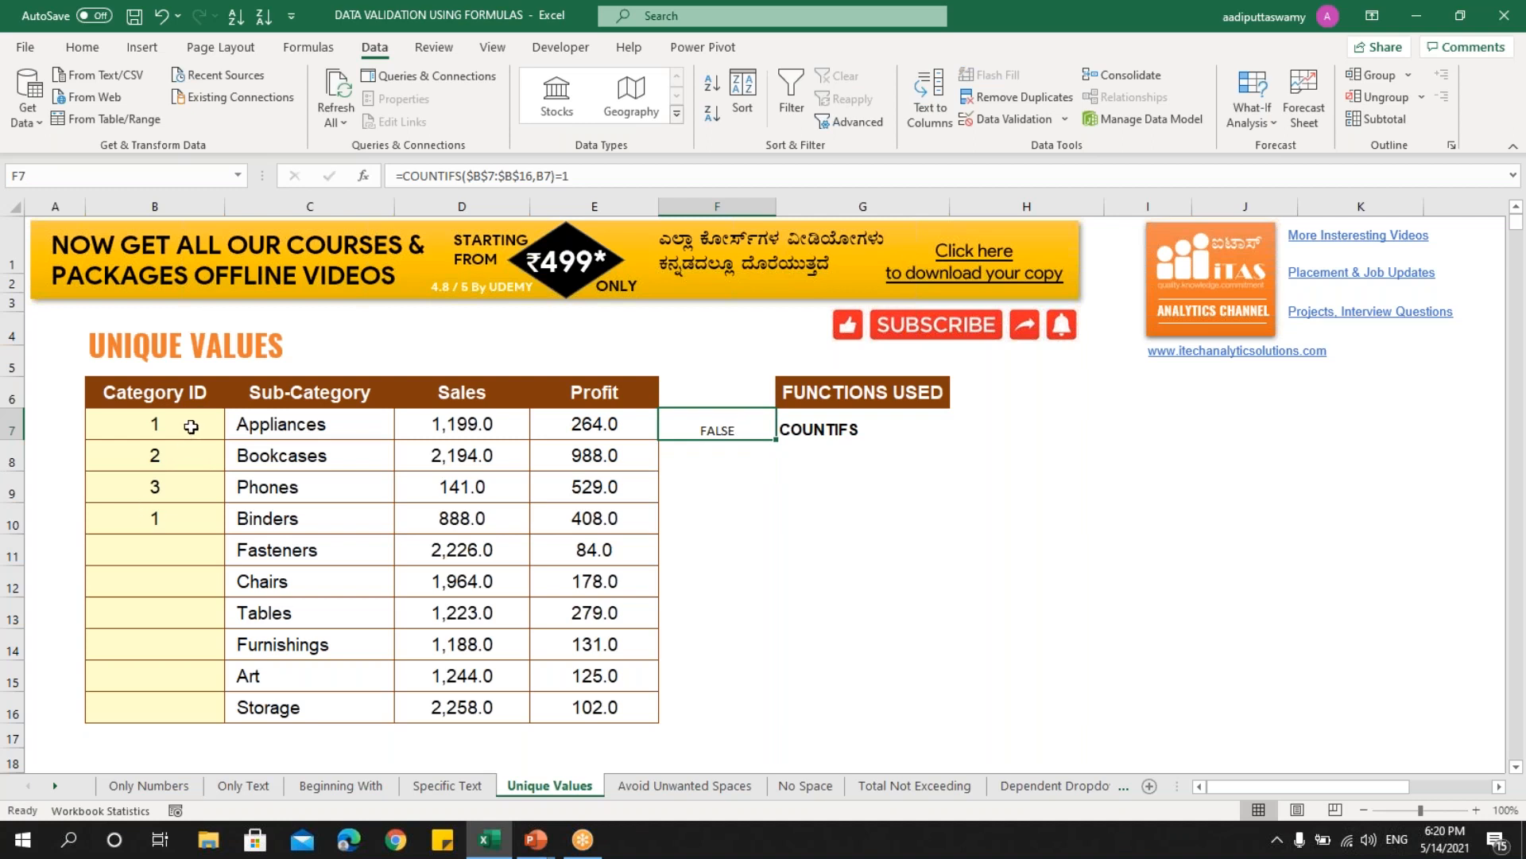
- Clear sample IDs B7:B10, copy F7's formula text, and select B7:B16
{"action": "left_click_drag", "start_coordinate": [190, 427], "coordinate": [191, 521]}
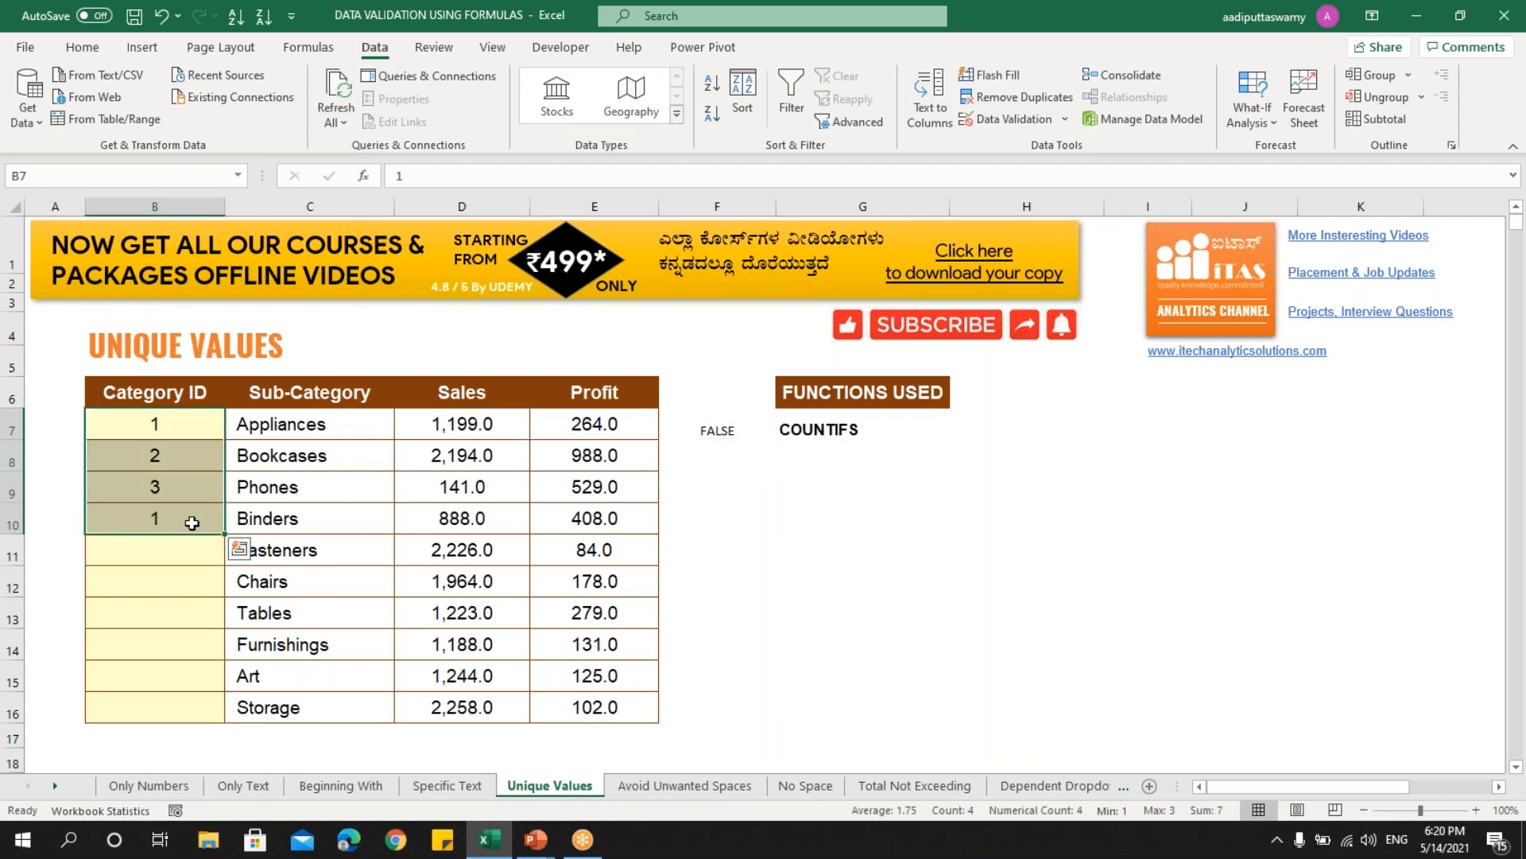
{"action": "key", "text": "Delete"}
{"action": "left_click", "coordinate": [715, 427]}
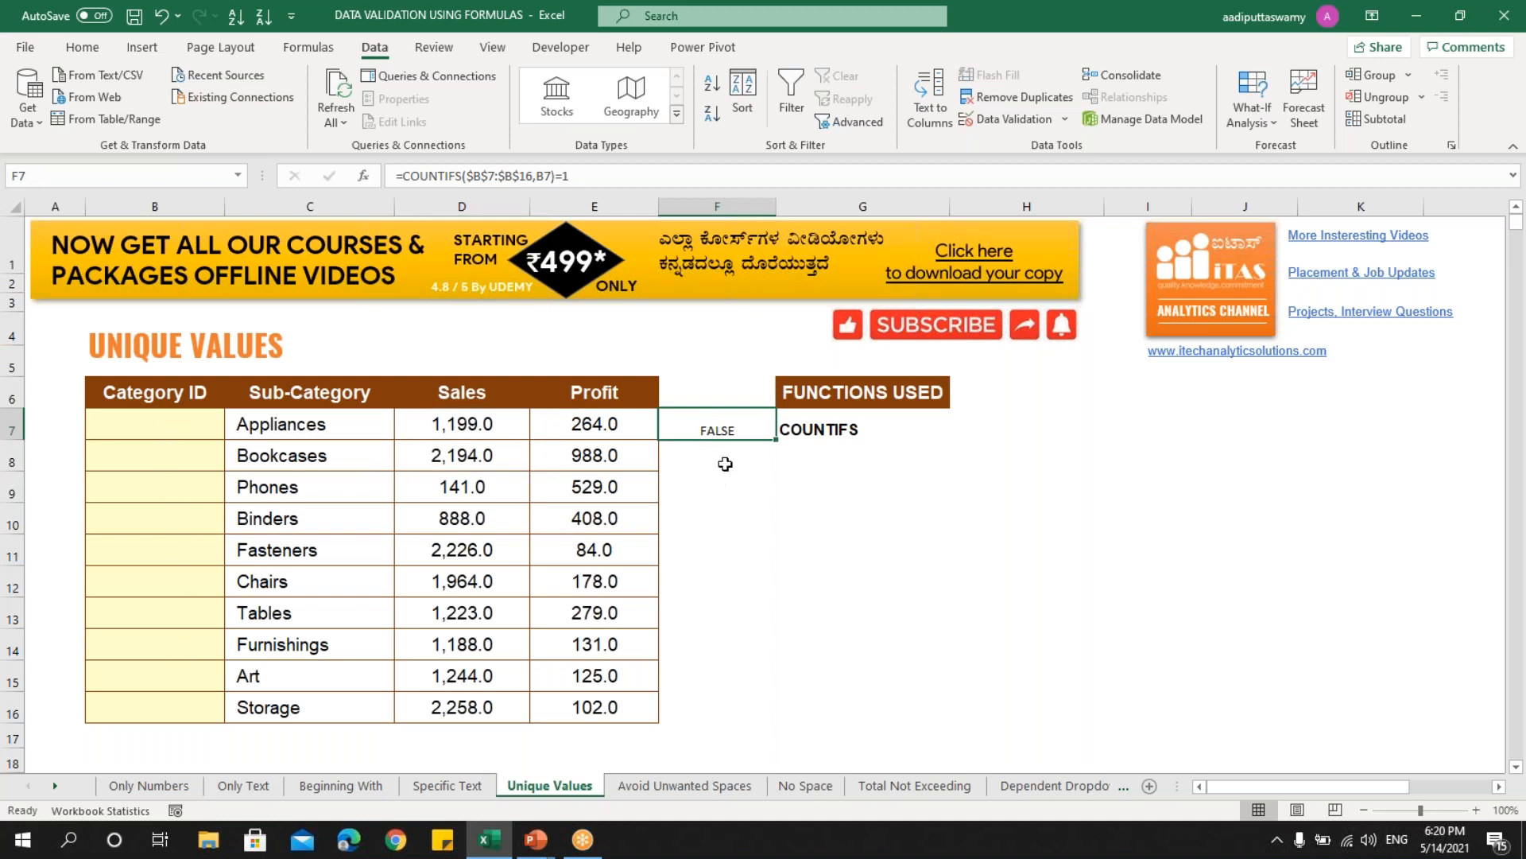
{"action": "double_click", "coordinate": [725, 427]}
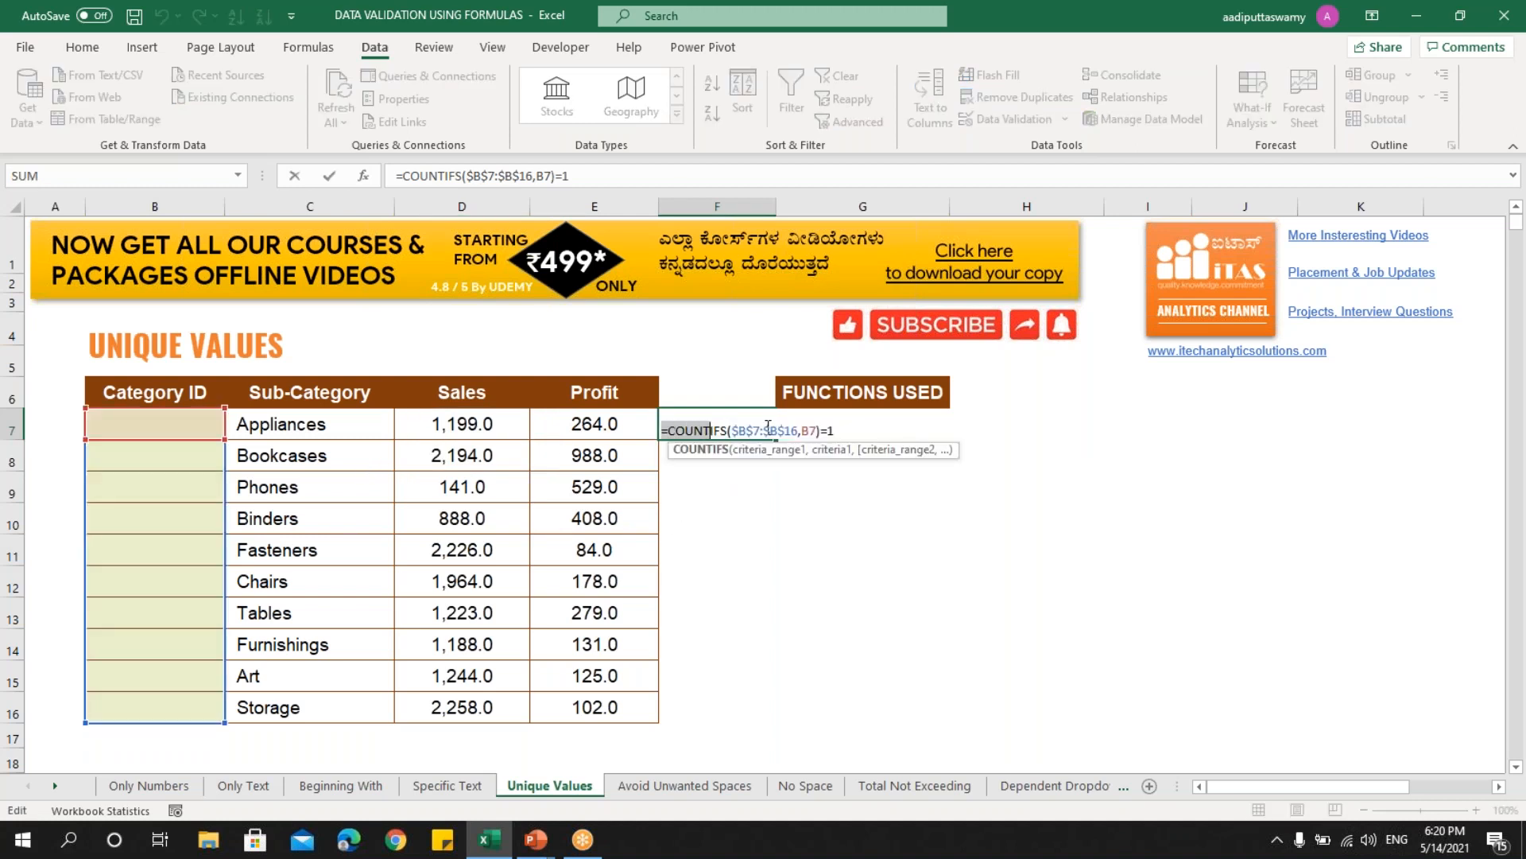
{"action": "left_click_drag", "start_coordinate": [768, 427], "coordinate": [877, 427]}
{"action": "key", "text": "Escape"}
{"action": "left_click_drag", "start_coordinate": [183, 436], "coordinate": [192, 702]}
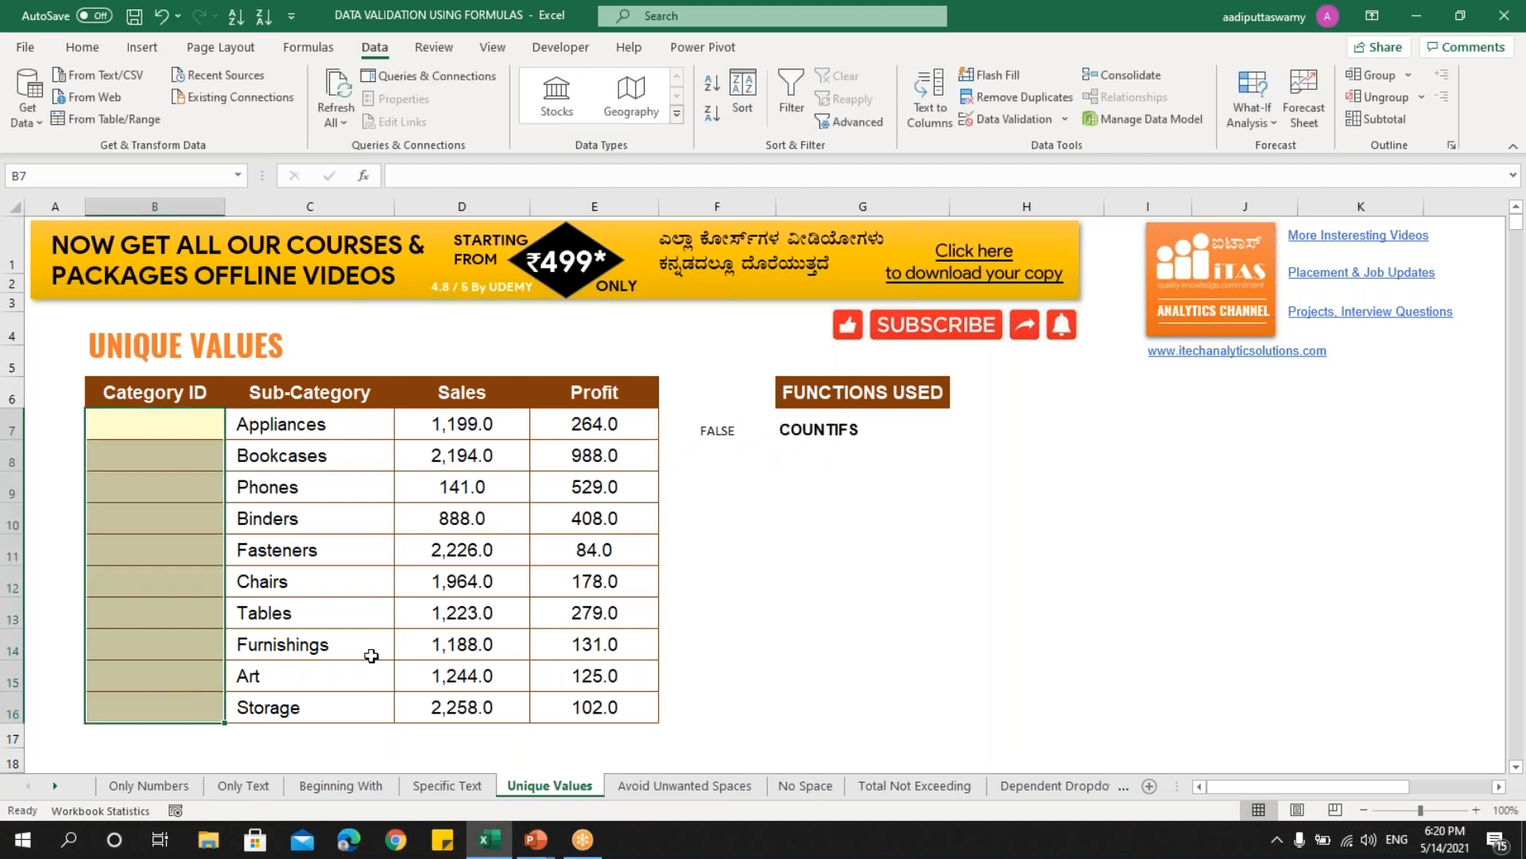
- Apply custom validation =COUNTIFS($B$7:$B$16,B7)=1 to Category IDs B7:B16
{"action": "left_click", "coordinate": [985, 120]}
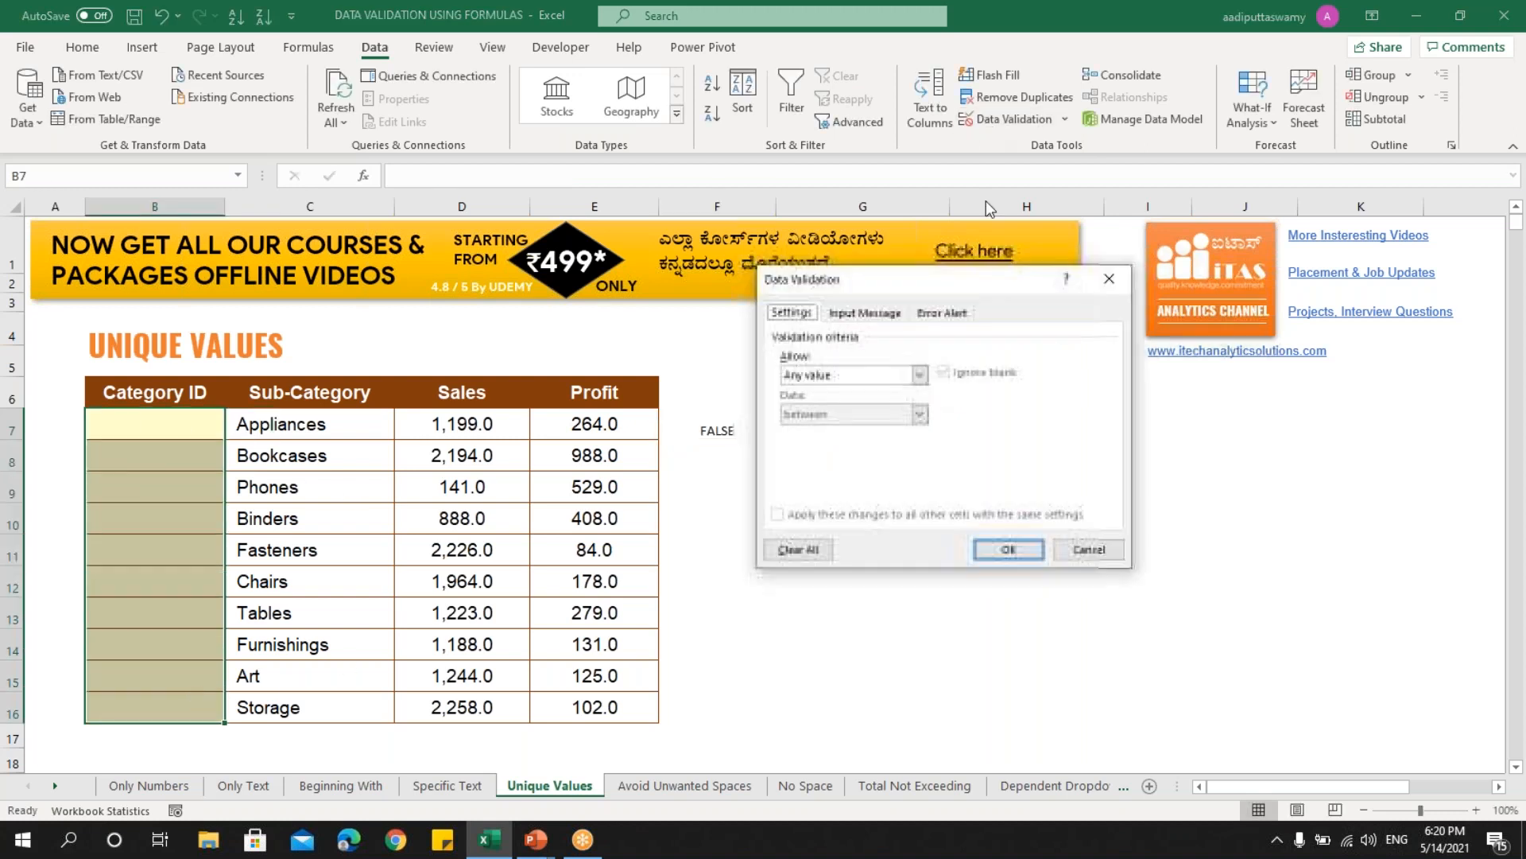
{"action": "left_click", "coordinate": [846, 376]}
{"action": "left_click", "coordinate": [828, 481]}
{"action": "left_click", "coordinate": [834, 451]}
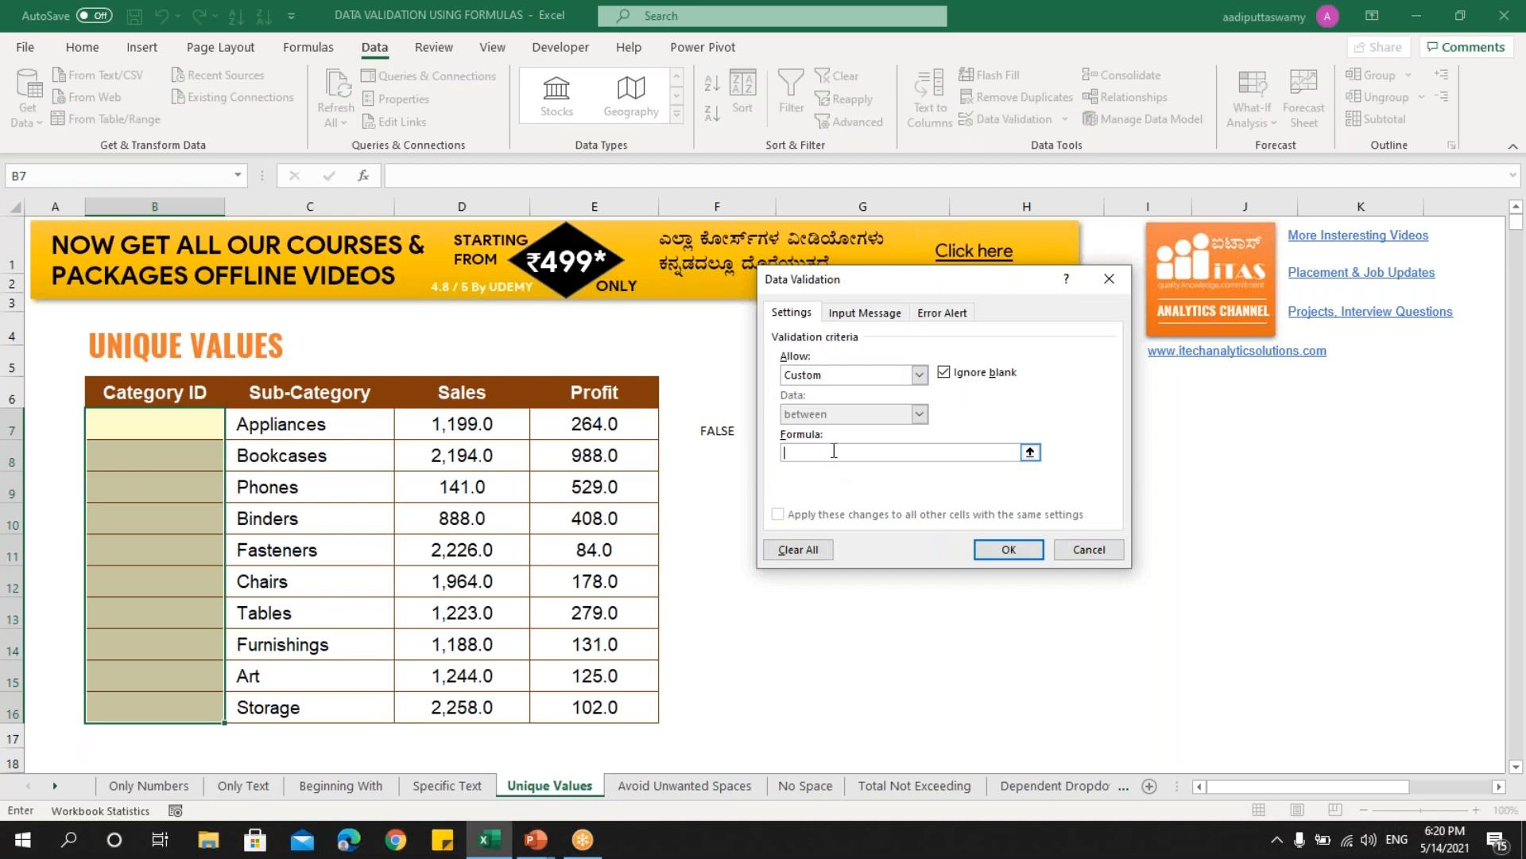
{"action": "key", "text": "ctrl+v"}
{"action": "left_click", "coordinate": [1006, 551]}
- Enter Category IDs 1, 2, 3, and discard the rejected duplicate 1
{"action": "left_click", "coordinate": [190, 431]}
{"action": "type", "text": "1"}
{"action": "key", "text": "Return"}
{"action": "type", "text": "2"}
{"action": "key", "text": "Return"}
{"action": "type", "text": "3"}
{"action": "key", "text": "Return"}
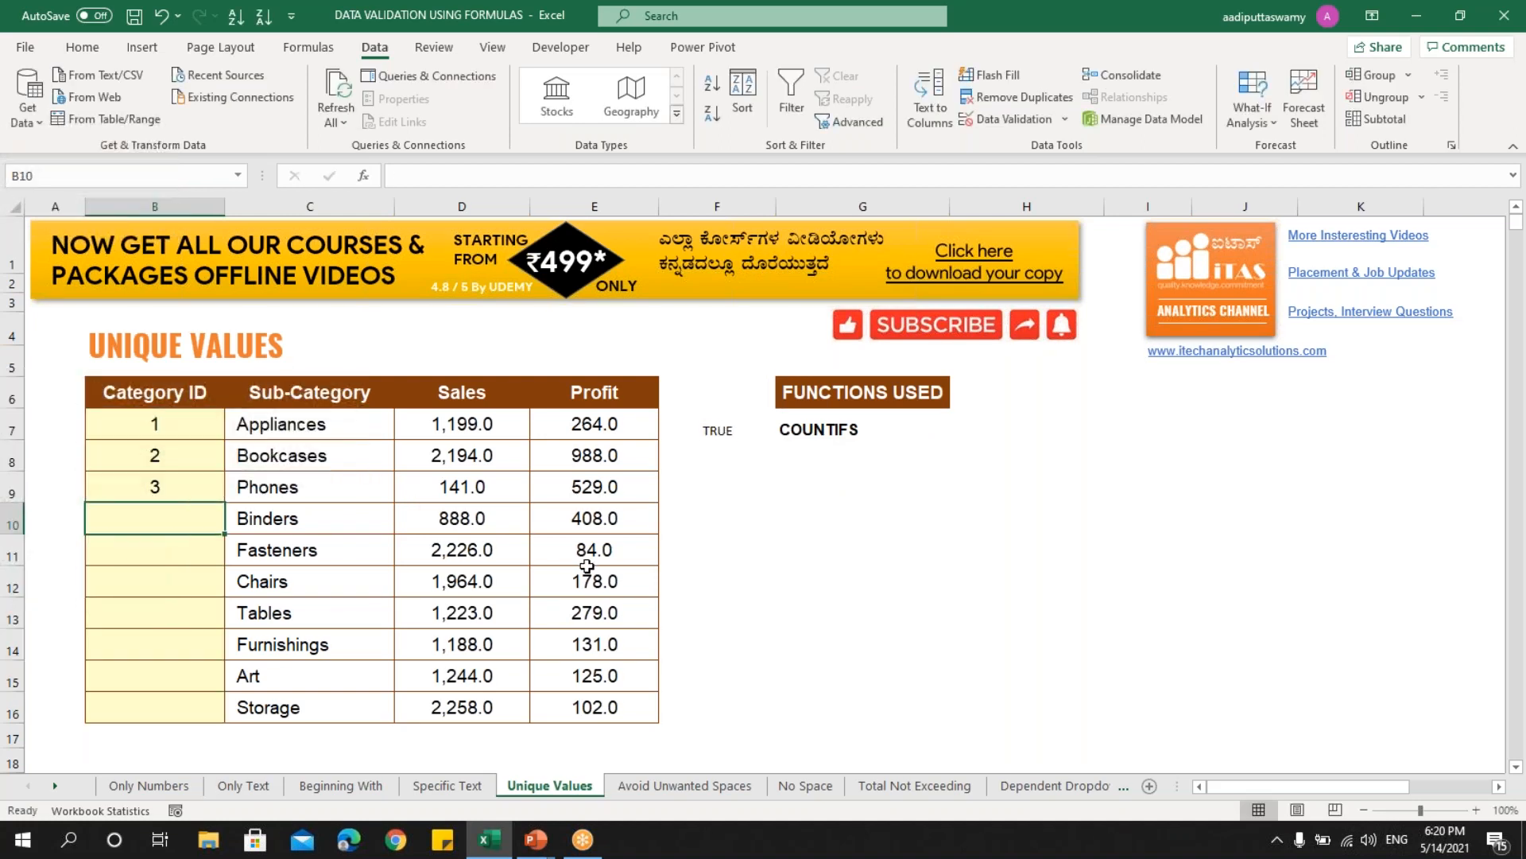
{"action": "type", "text": "1"}
{"action": "key", "text": "Return"}
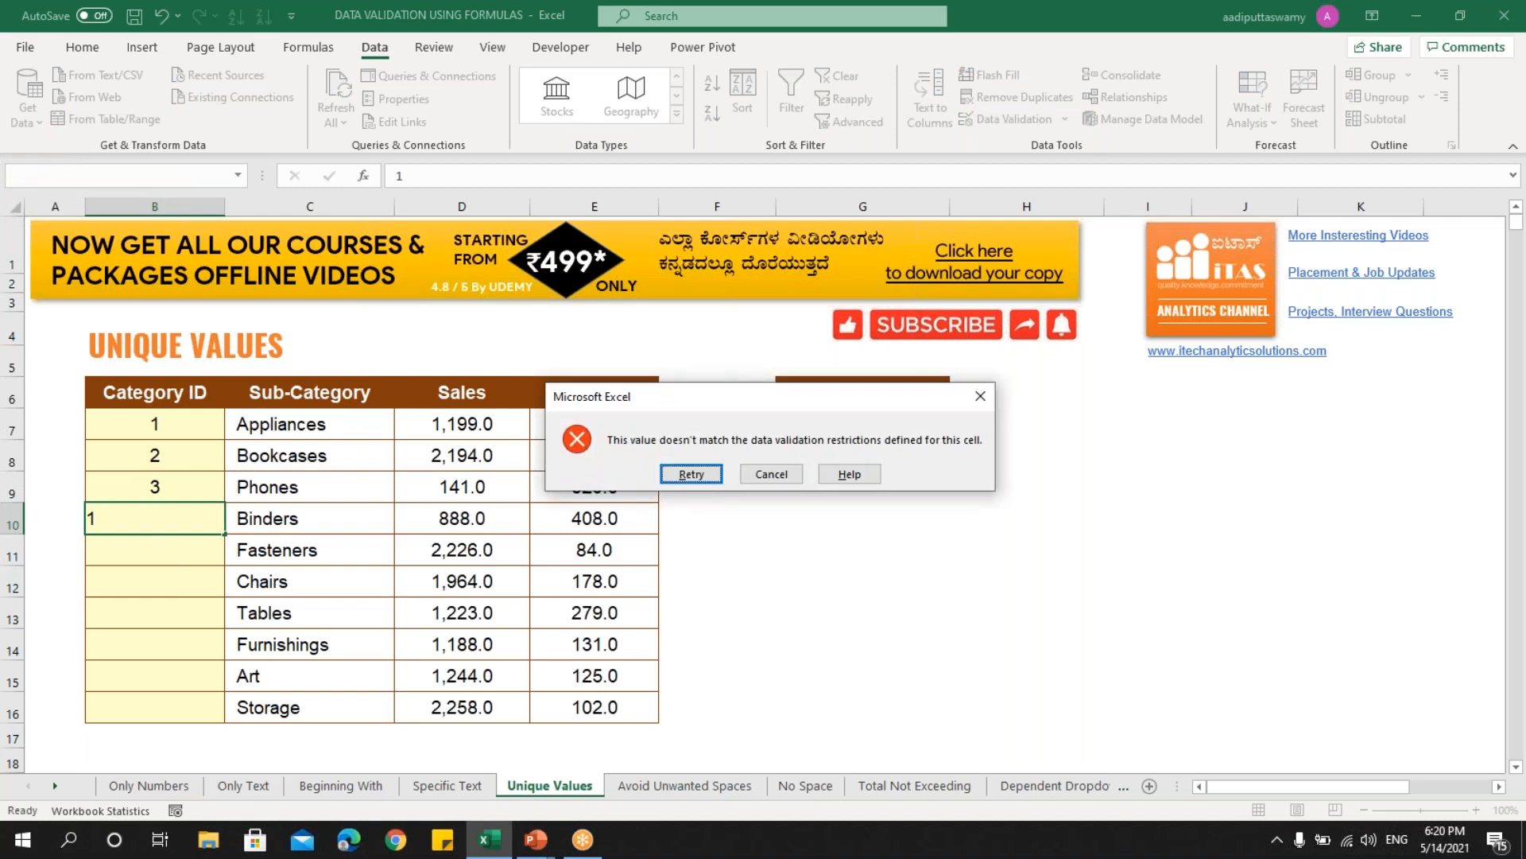
{"action": "key", "text": "Escape"}
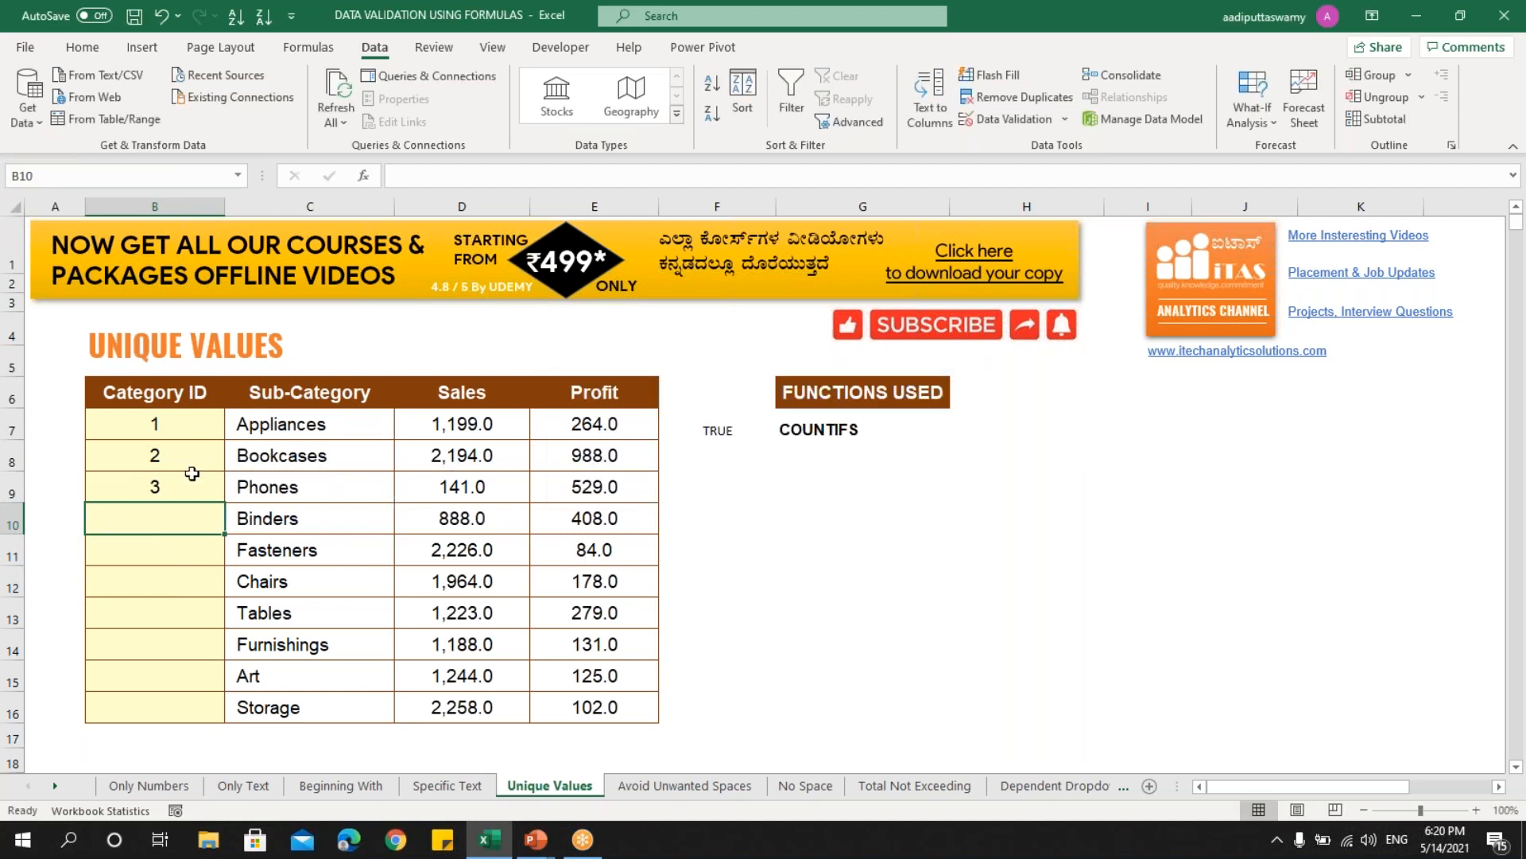
- Select the IDs in B7:B9, then go to the Avoid Unwanted Spaces sheet
{"action": "left_click_drag", "start_coordinate": [189, 430], "coordinate": [198, 485]}
{"action": "left_click", "coordinate": [178, 423]}
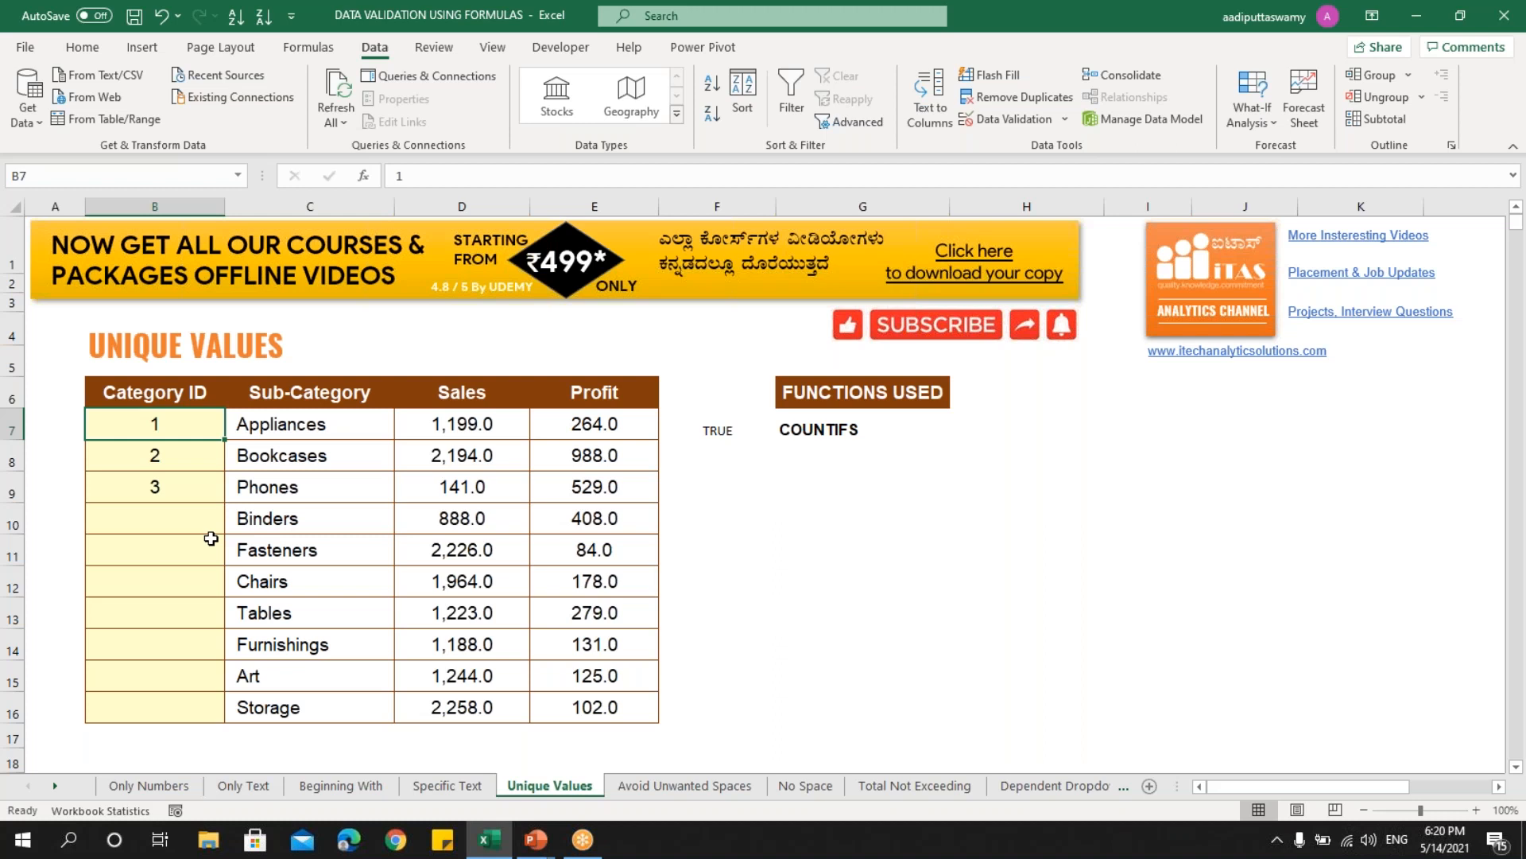
{"action": "left_click", "coordinate": [657, 790]}
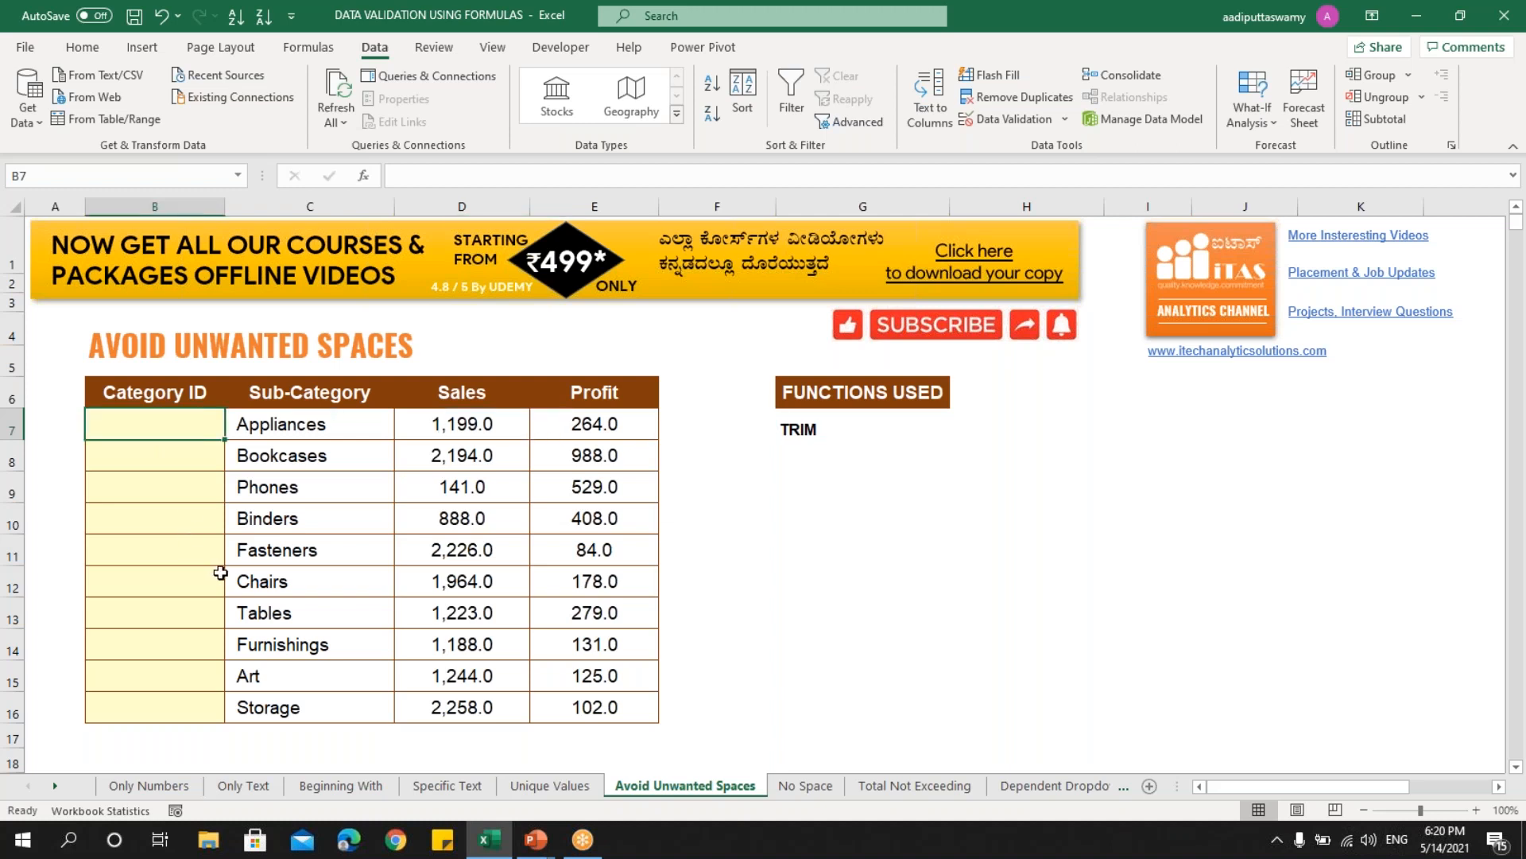
- Try entering a space-padded 123 2021 CAT in B7 and cancel the rejection
{"action": "type", "text": "123"}
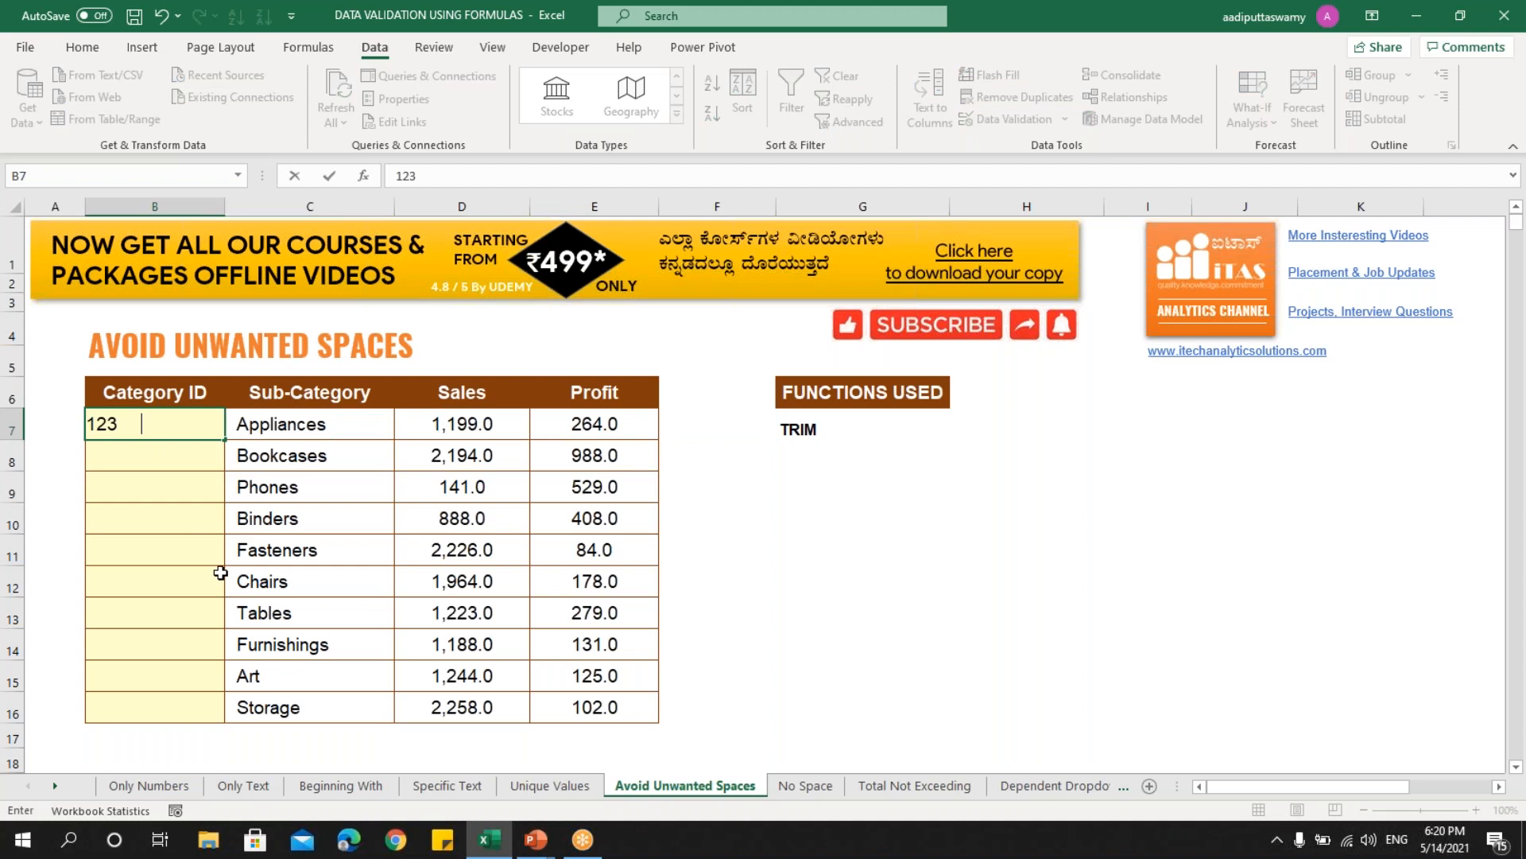
{"action": "type", "text": "     2021   ca"}
{"action": "key", "text": "BackSpace"}
{"action": "type", "text": "CAT"}
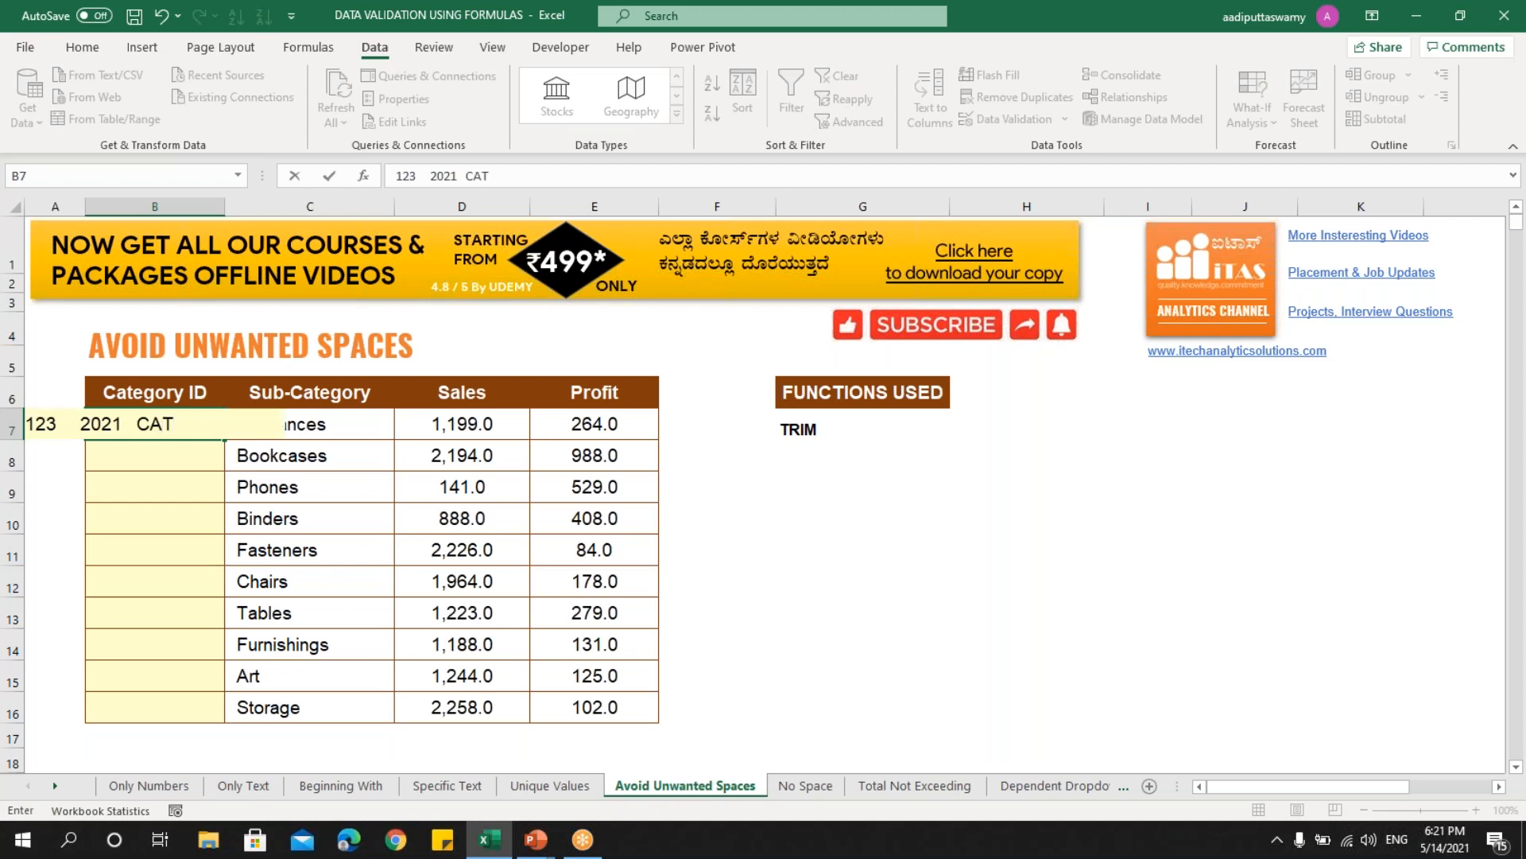
{"action": "key", "text": "Return"}
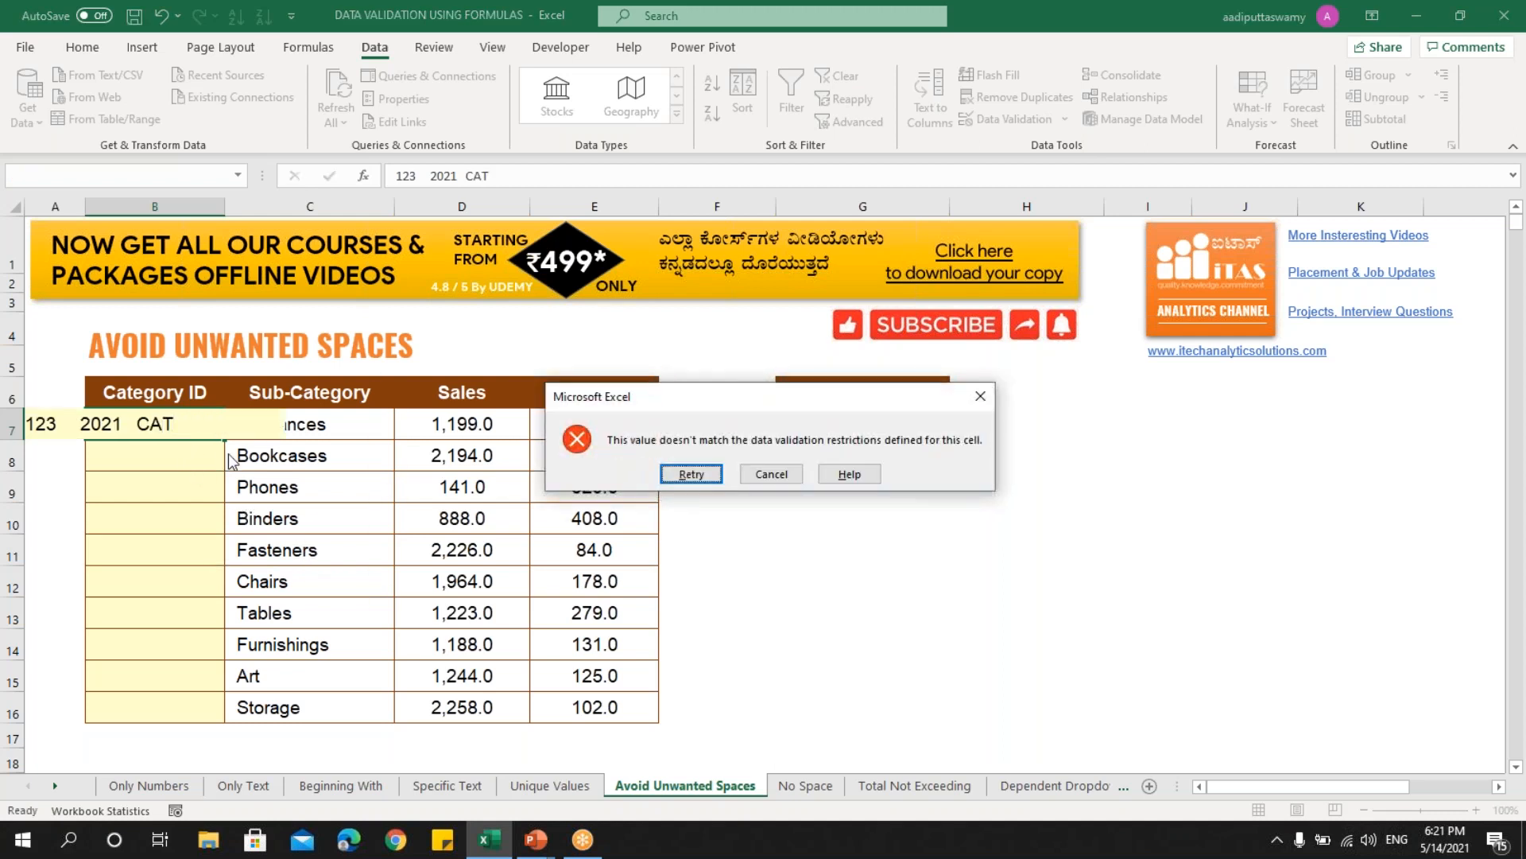
{"action": "left_click", "coordinate": [771, 474]}
- Clear all data validation from Category ID cells B7:B16
{"action": "left_click_drag", "start_coordinate": [170, 427], "coordinate": [177, 708]}
{"action": "left_click", "coordinate": [992, 123]}
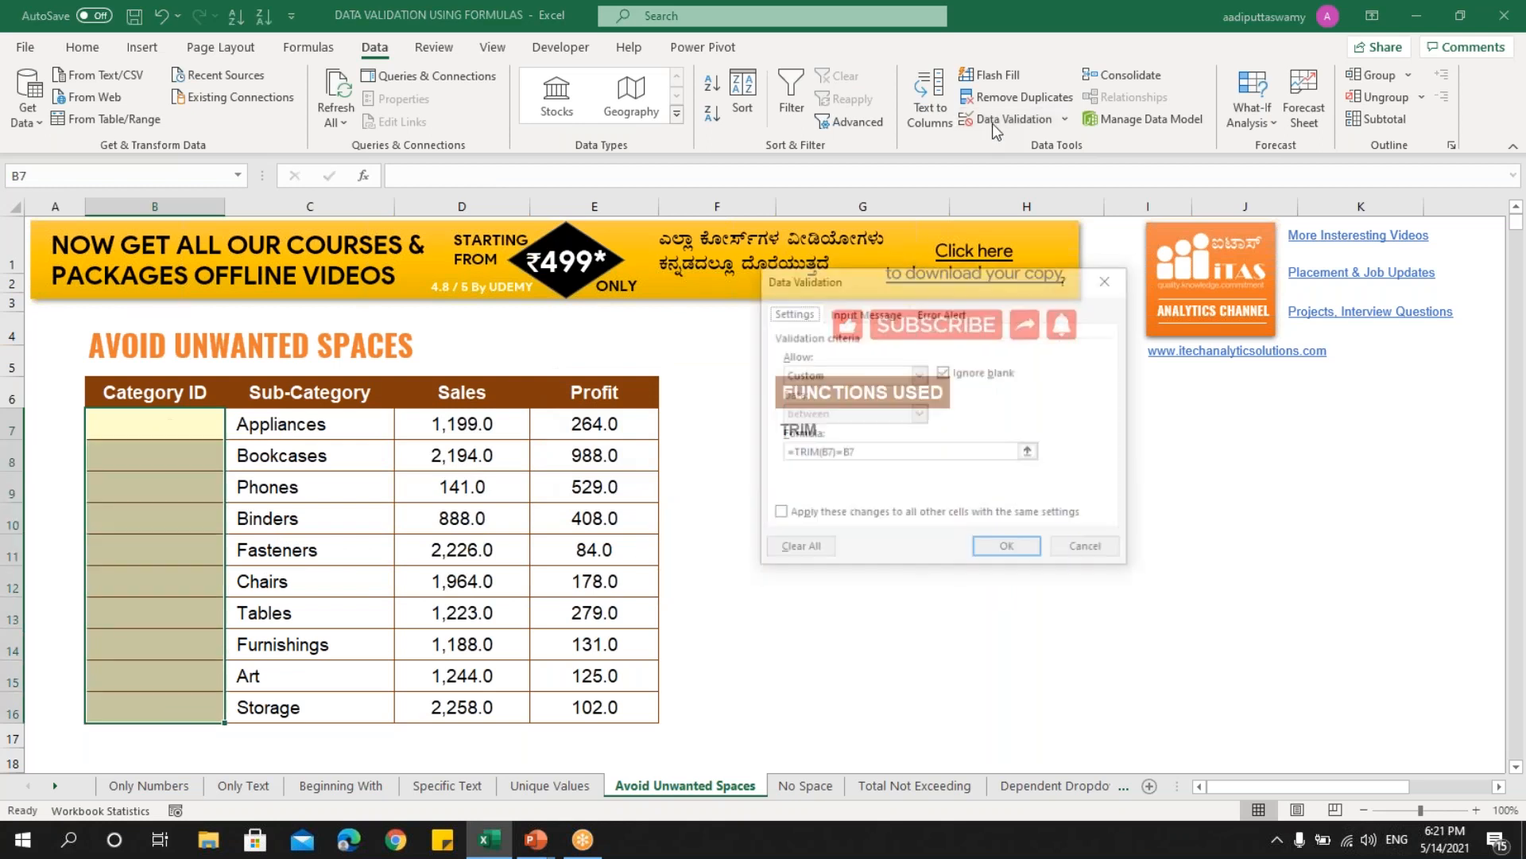
{"action": "left_click", "coordinate": [815, 556]}
{"action": "left_click", "coordinate": [1024, 555]}
- Enter the spaced Category ID 123 CAT 2021 in B7
{"action": "left_click", "coordinate": [215, 426]}
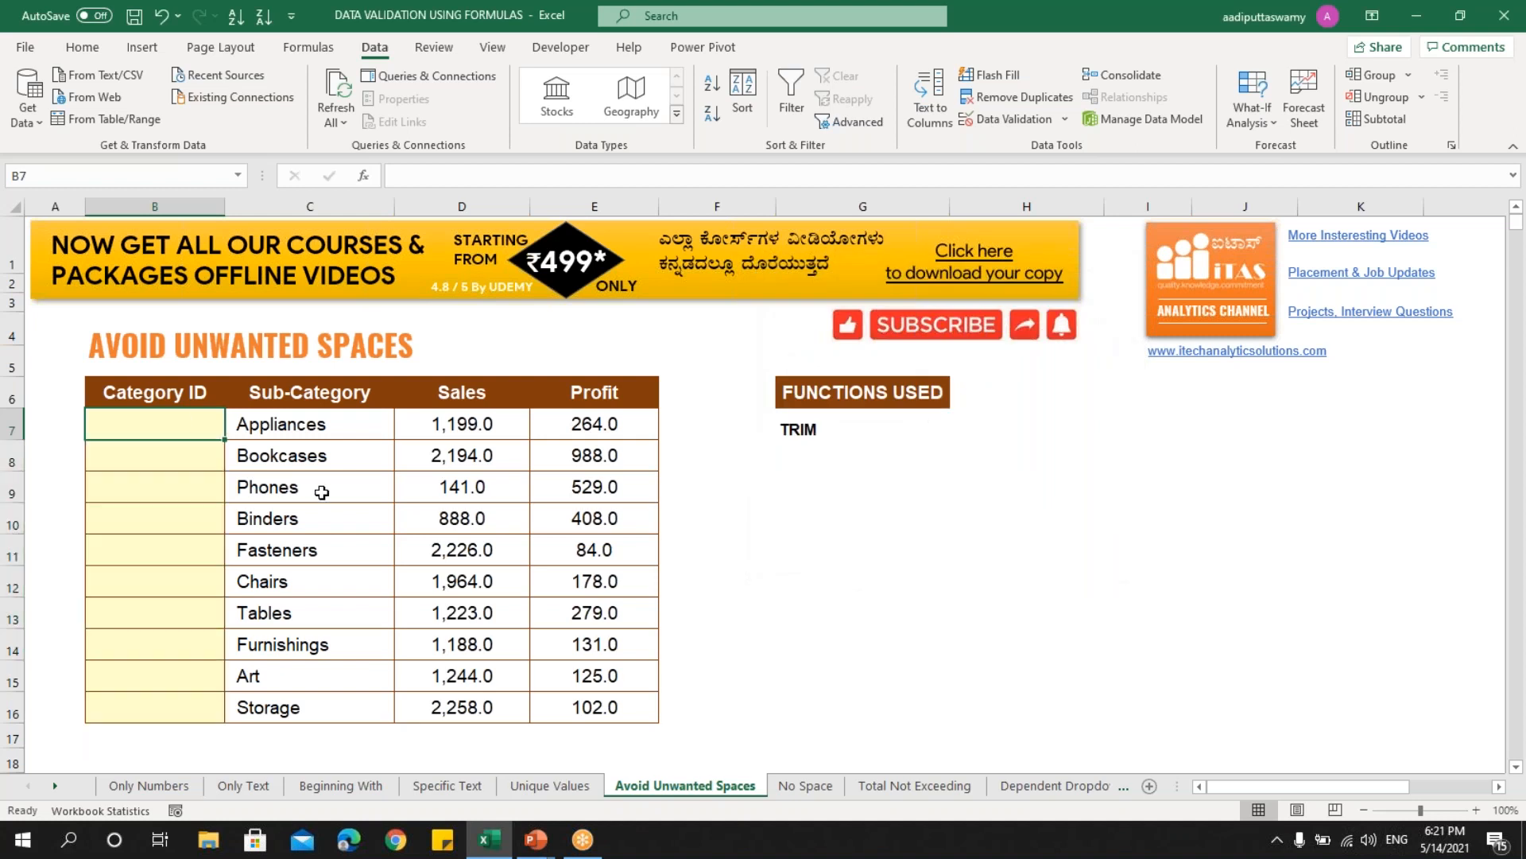
{"action": "type", "text": "123 "}
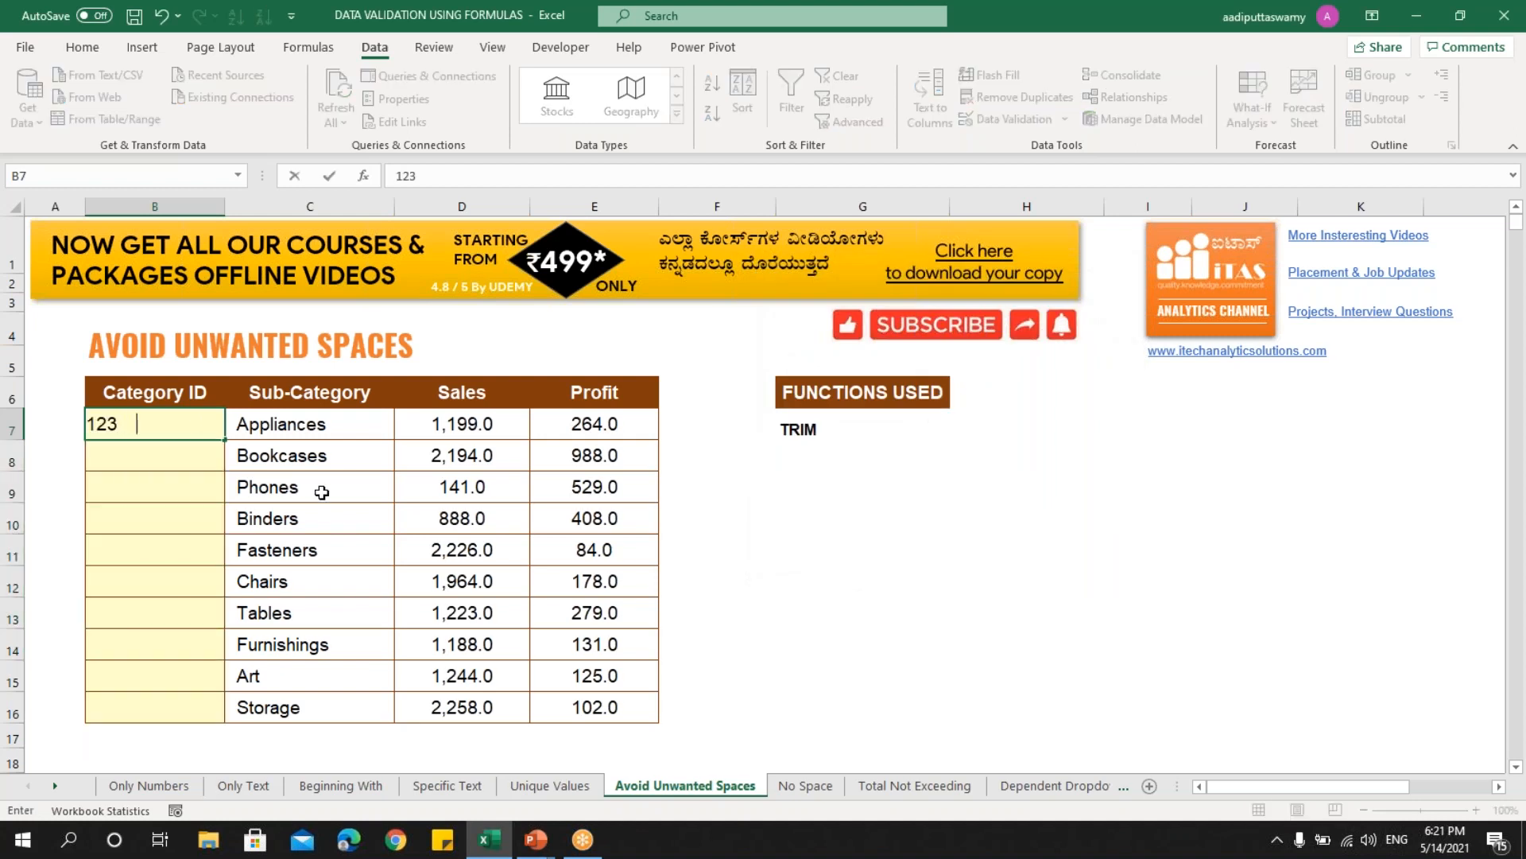
{"action": "type", "text": "ca"}
{"action": "key", "text": "BackSpace"}
{"action": "key", "text": "BackSpace"}
{"action": "key", "text": "Caps_Lock"}
{"action": "type", "text": "CAT   2021"}
{"action": "key", "text": "Return"}
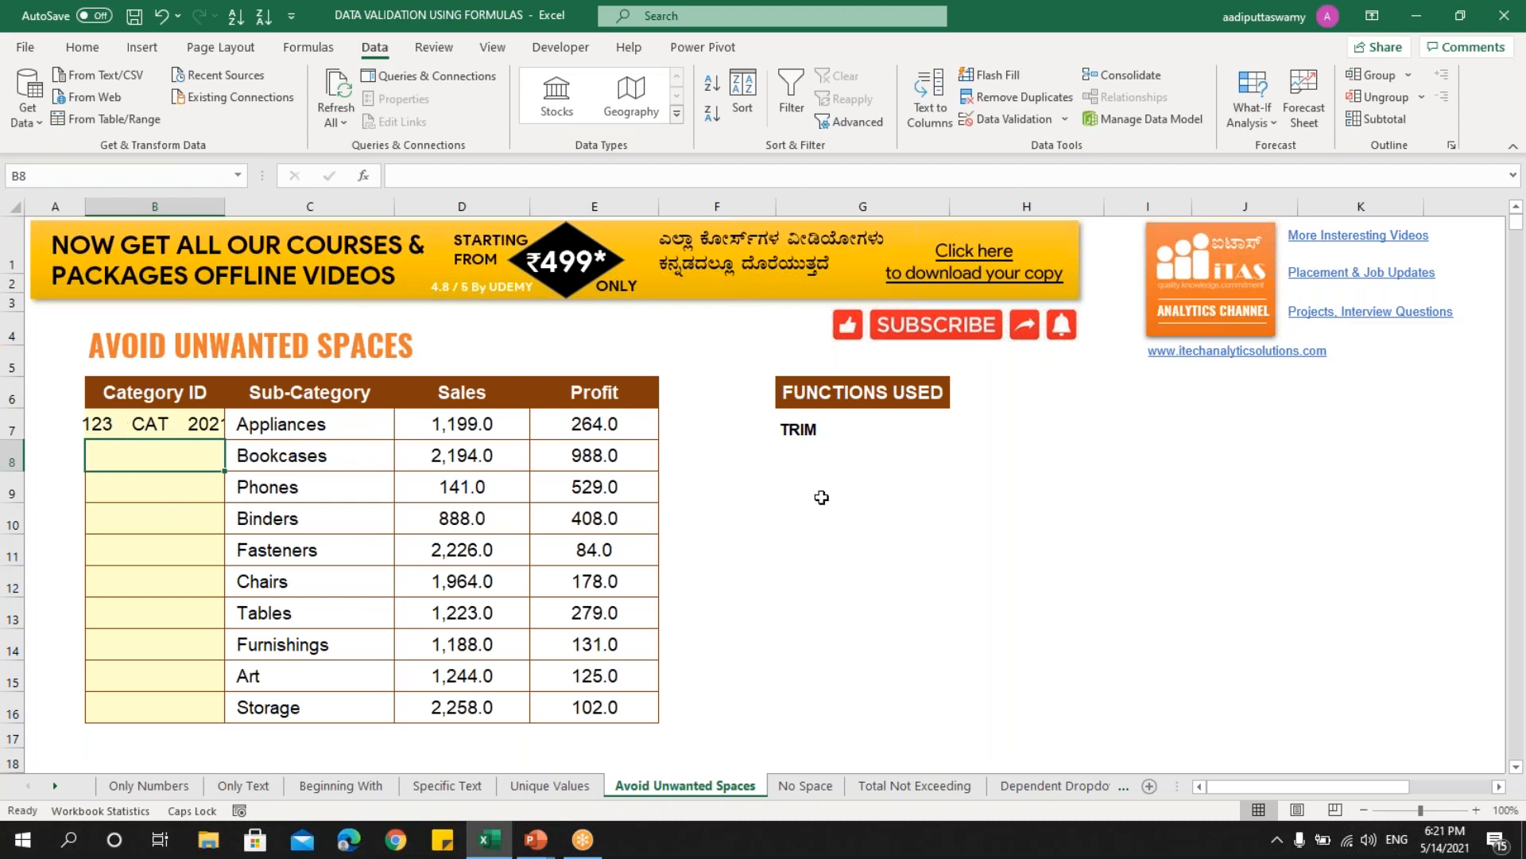
- Build =TRIM(B7)=B7 in F7, returning FALSE for the spaced entry
{"action": "left_click", "coordinate": [819, 428]}
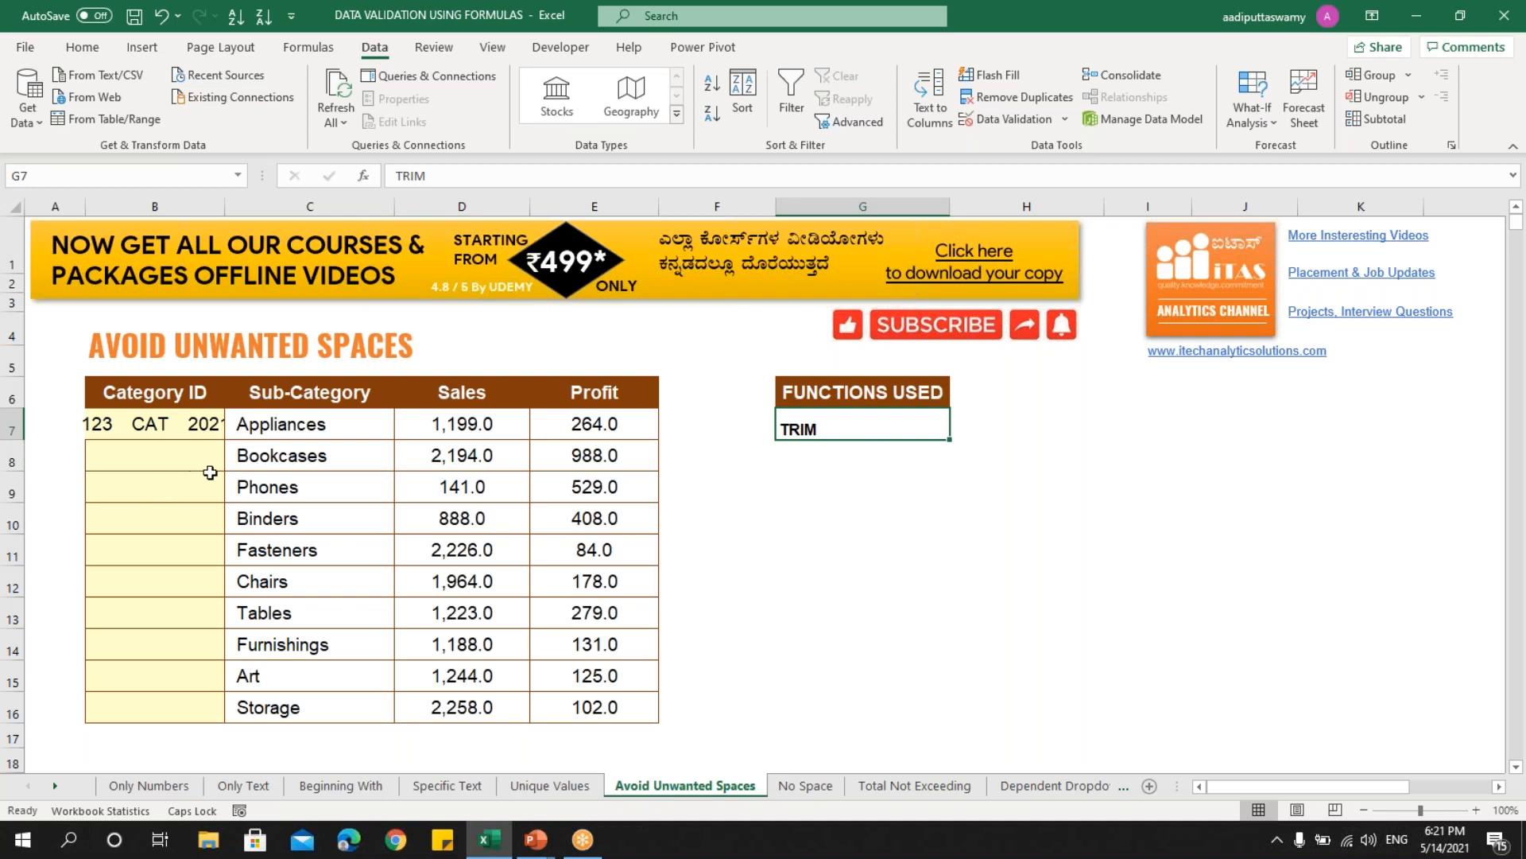
{"action": "left_click", "coordinate": [680, 426]}
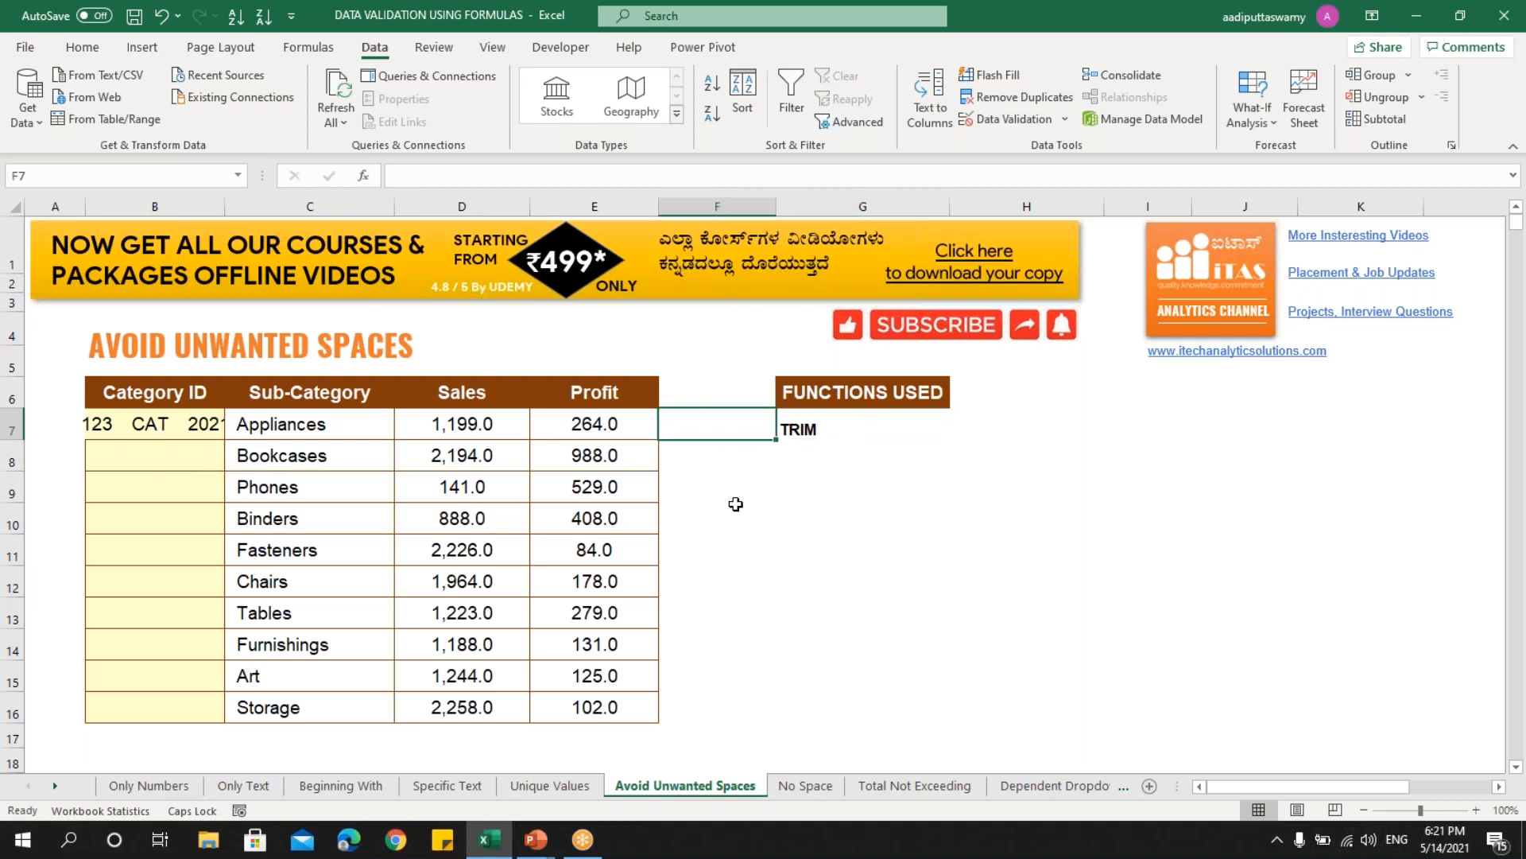
{"action": "type", "text": "=trim"}
{"action": "key", "text": "Tab"}
{"action": "left_click", "coordinate": [205, 423]}
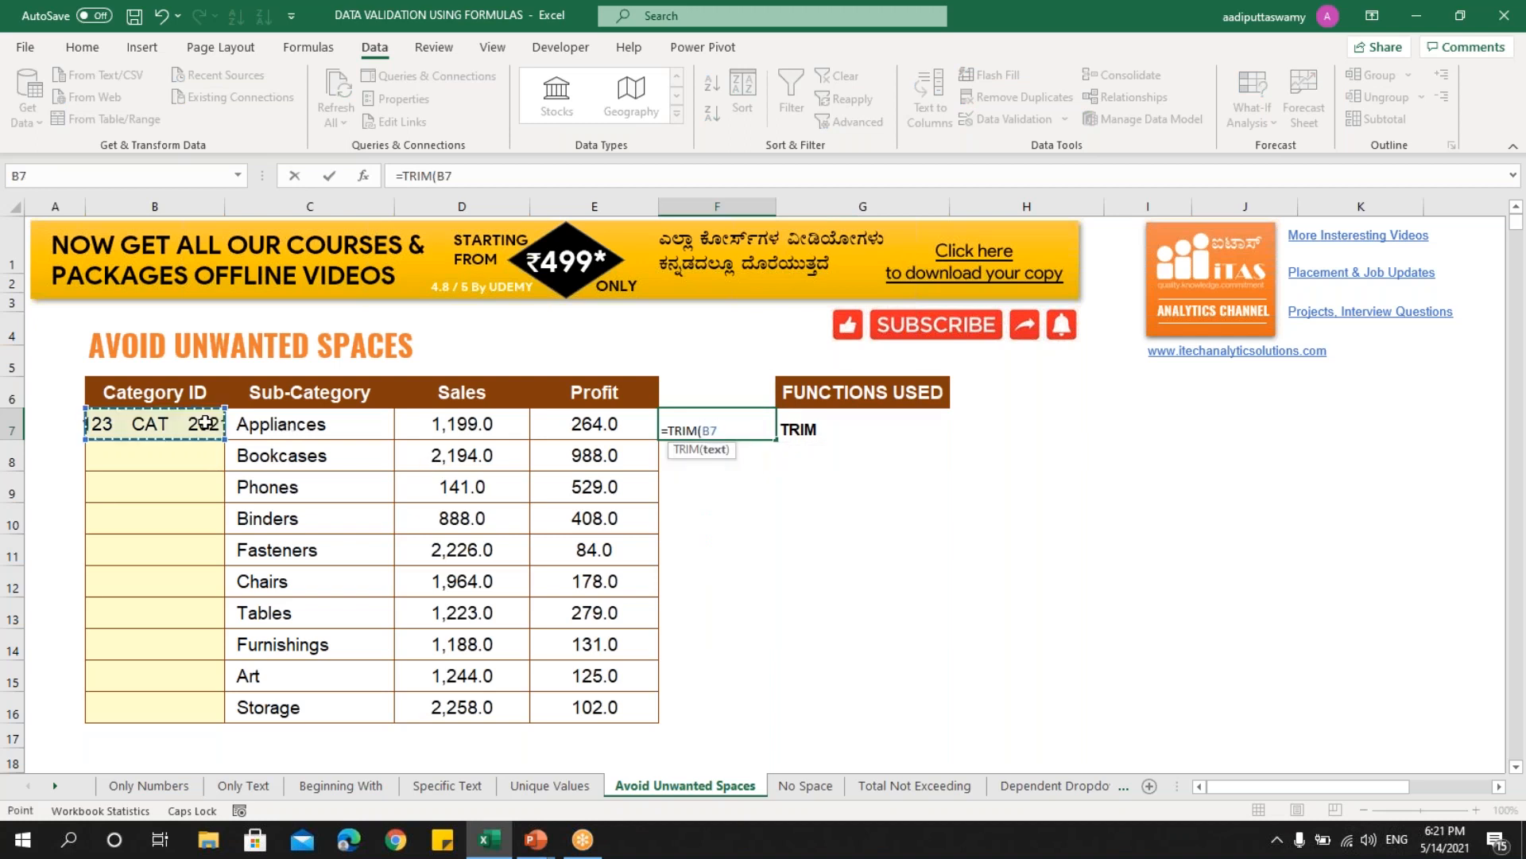
{"action": "key", "text": "Return"}
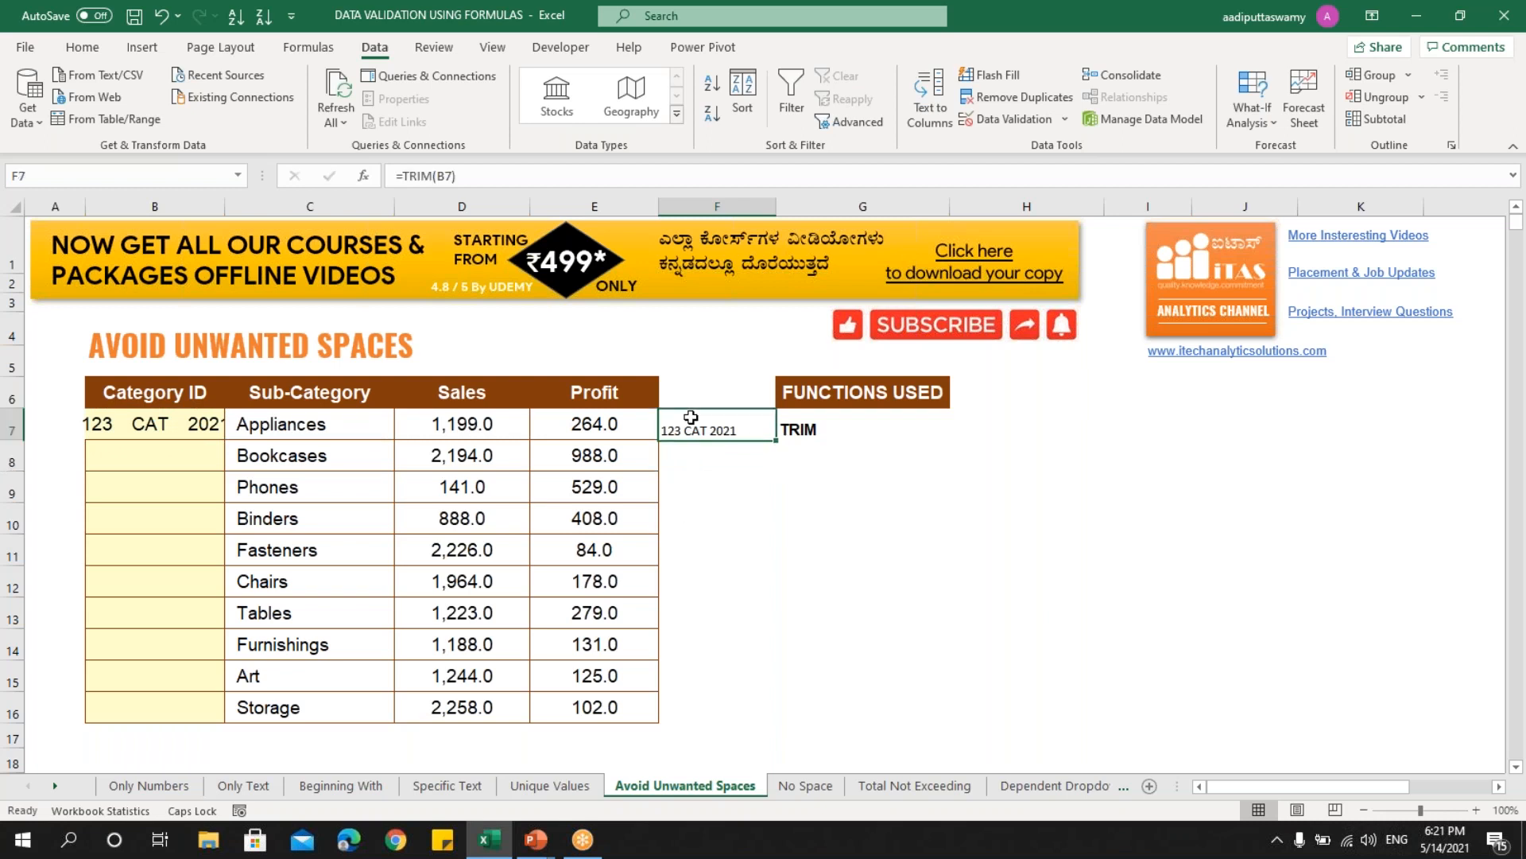
{"action": "double_click", "coordinate": [716, 427]}
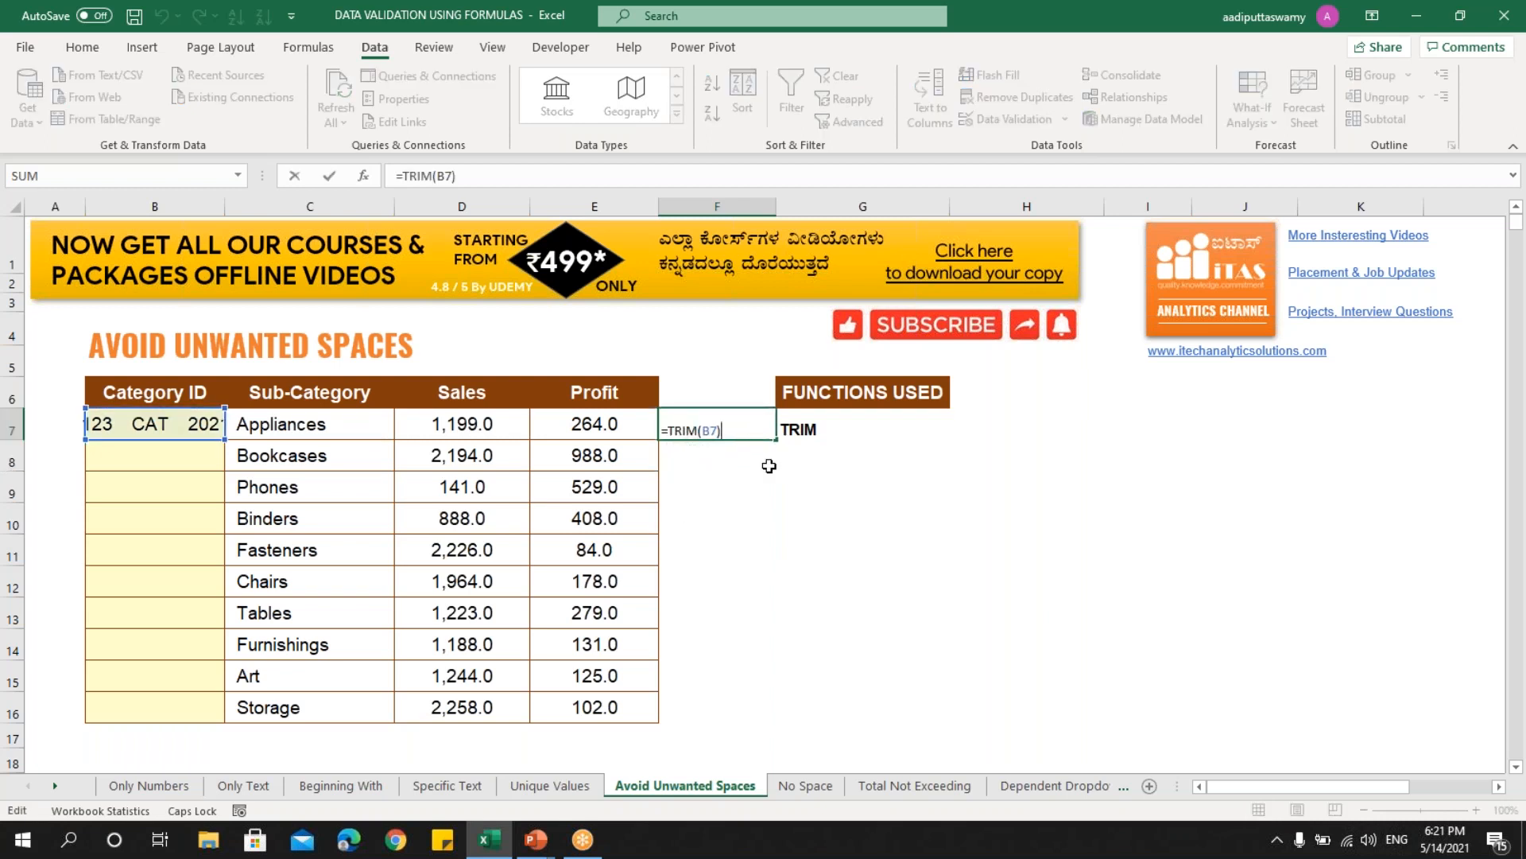
{"action": "left_click", "coordinate": [168, 422]}
{"action": "key", "text": "Return"}
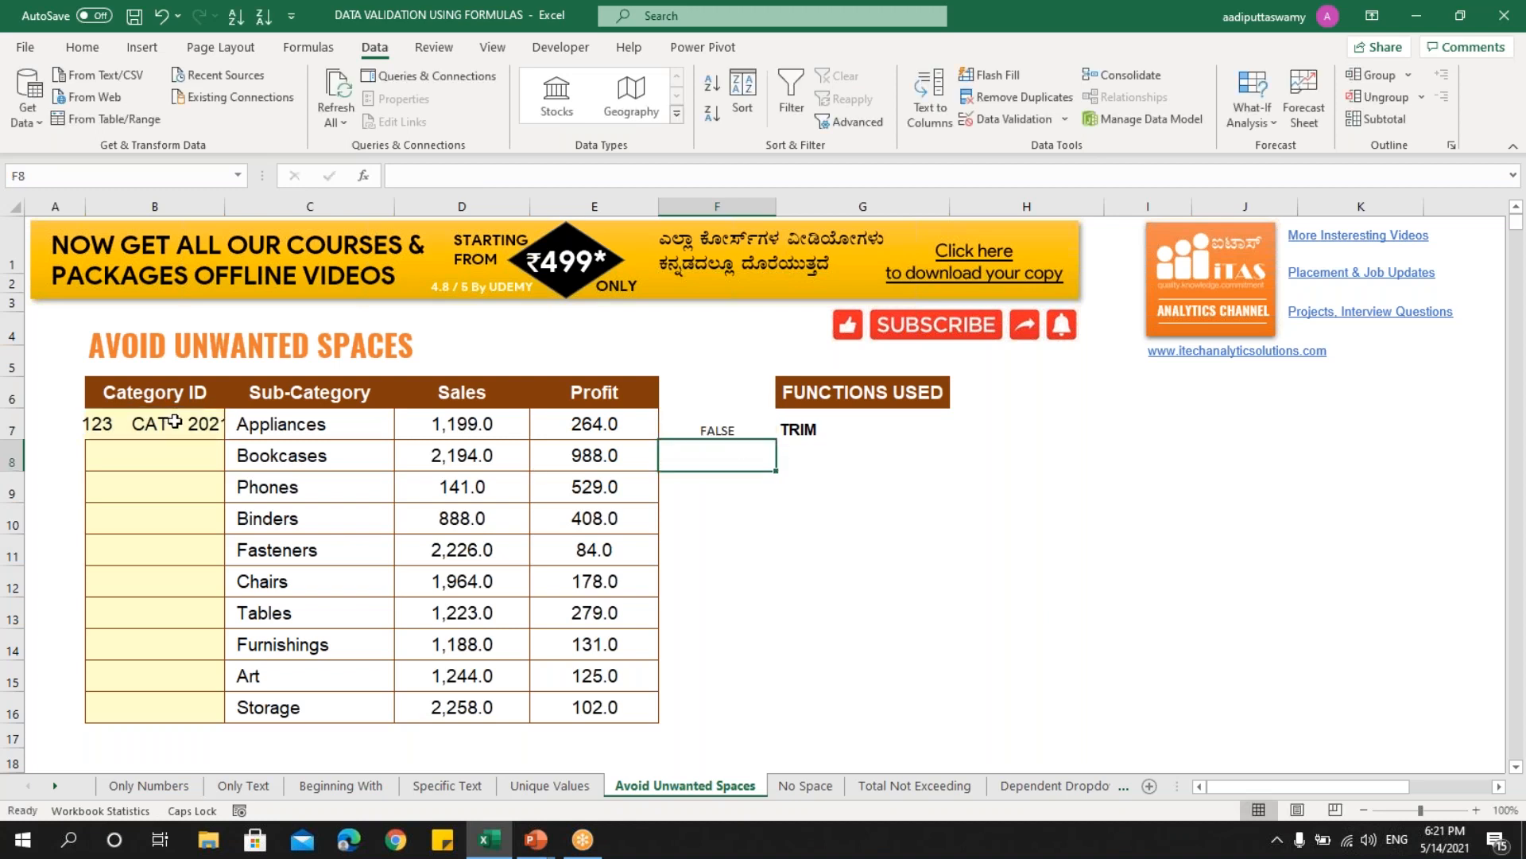
- Copy the comparison formula text from F7 and select Category IDs B7:B16
{"action": "left_click", "coordinate": [706, 428]}
{"action": "double_click", "coordinate": [708, 427]}
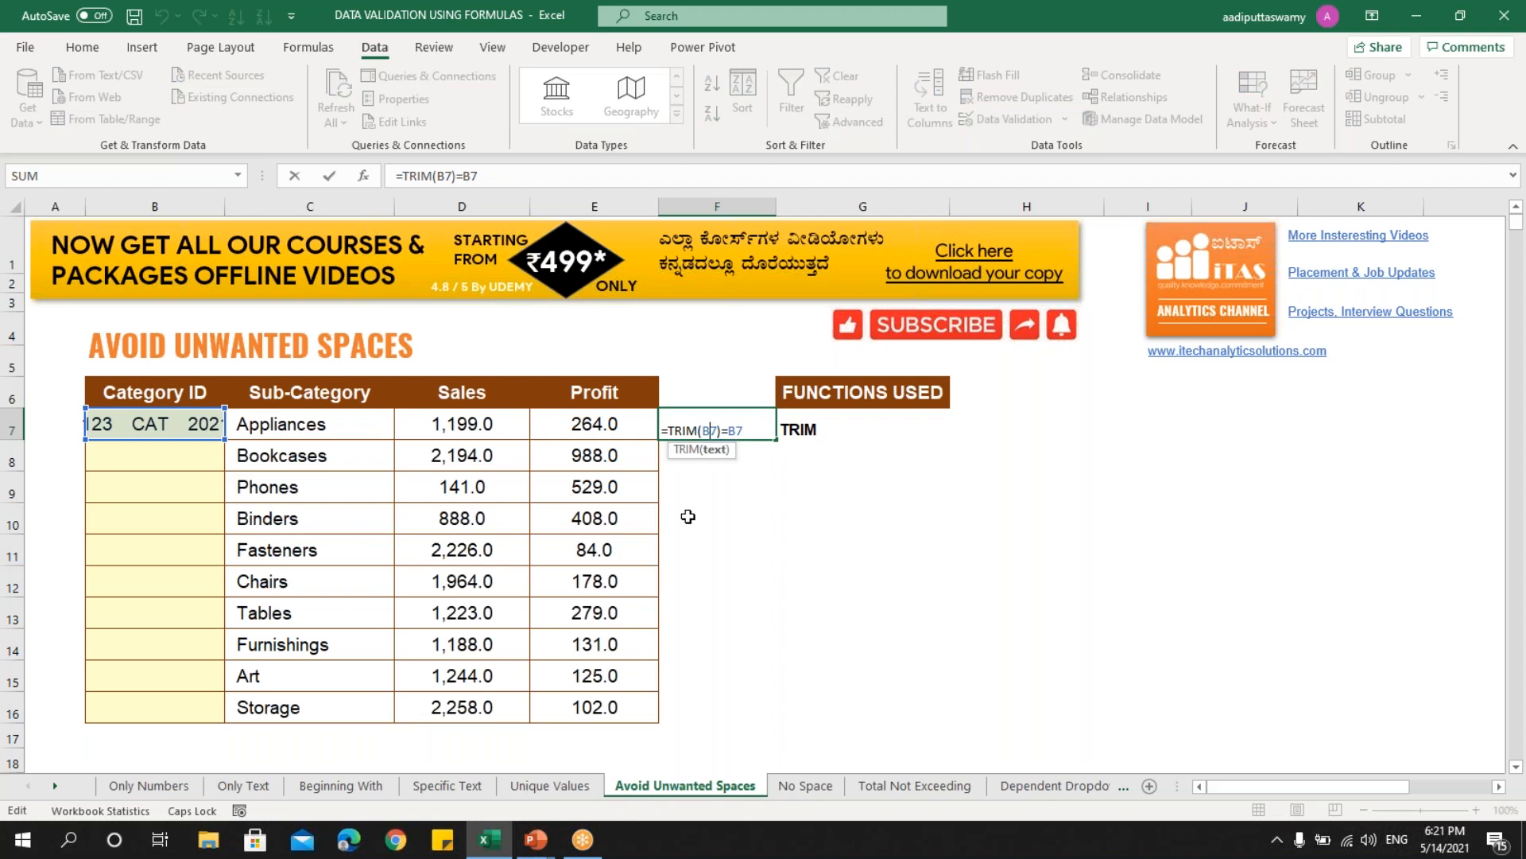
{"action": "left_click_drag", "start_coordinate": [748, 430], "coordinate": [648, 431]}
{"action": "key", "text": "Escape"}
{"action": "left_click_drag", "start_coordinate": [177, 425], "coordinate": [177, 704]}
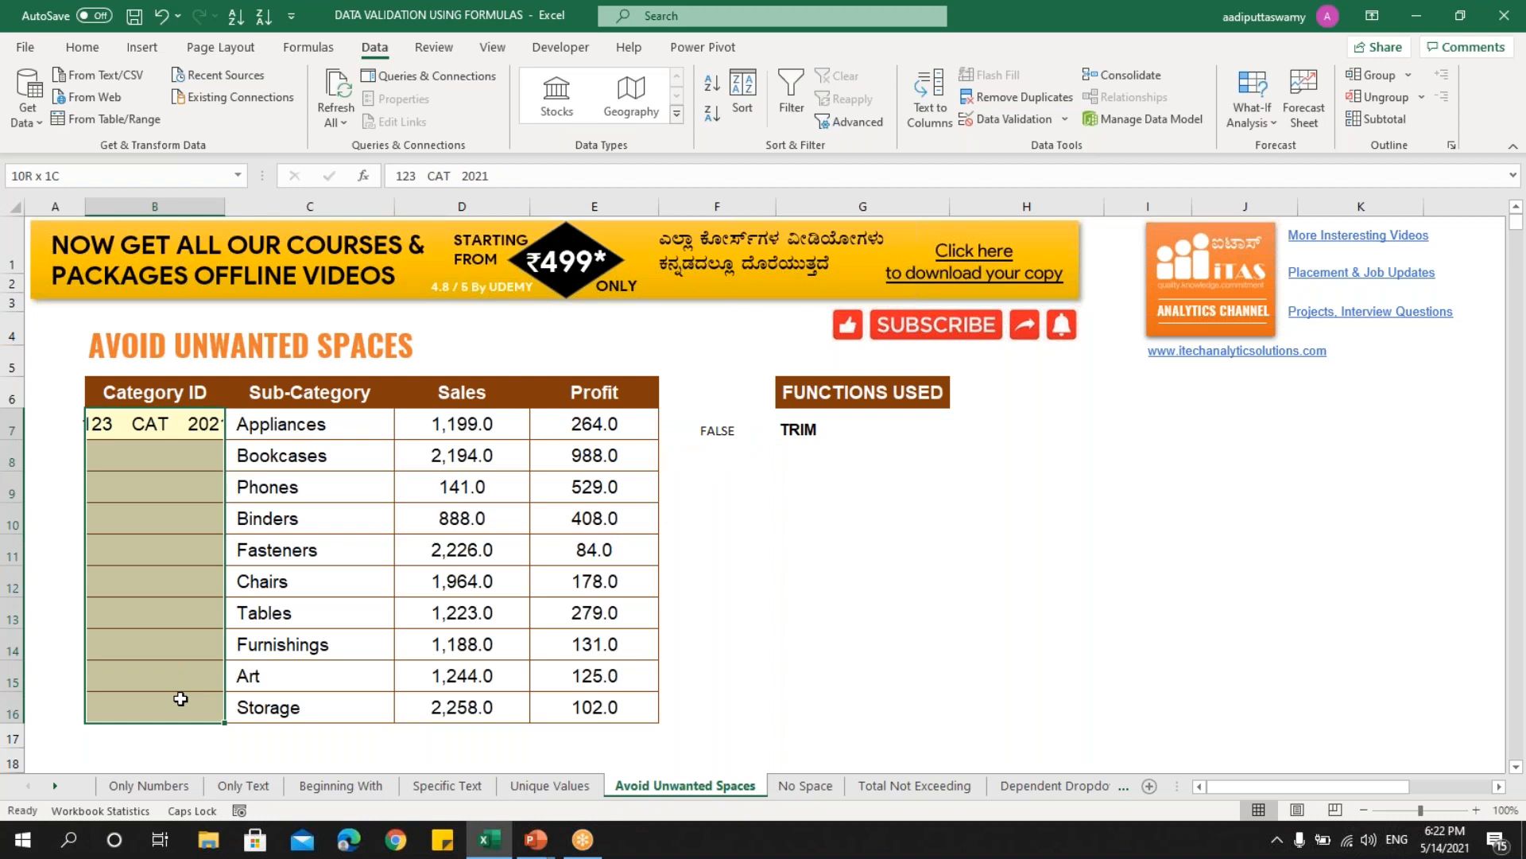
- Add a Custom data validation rule =TRIM(B7)=B7 to the Category ID cells
{"action": "left_click", "coordinate": [1004, 122]}
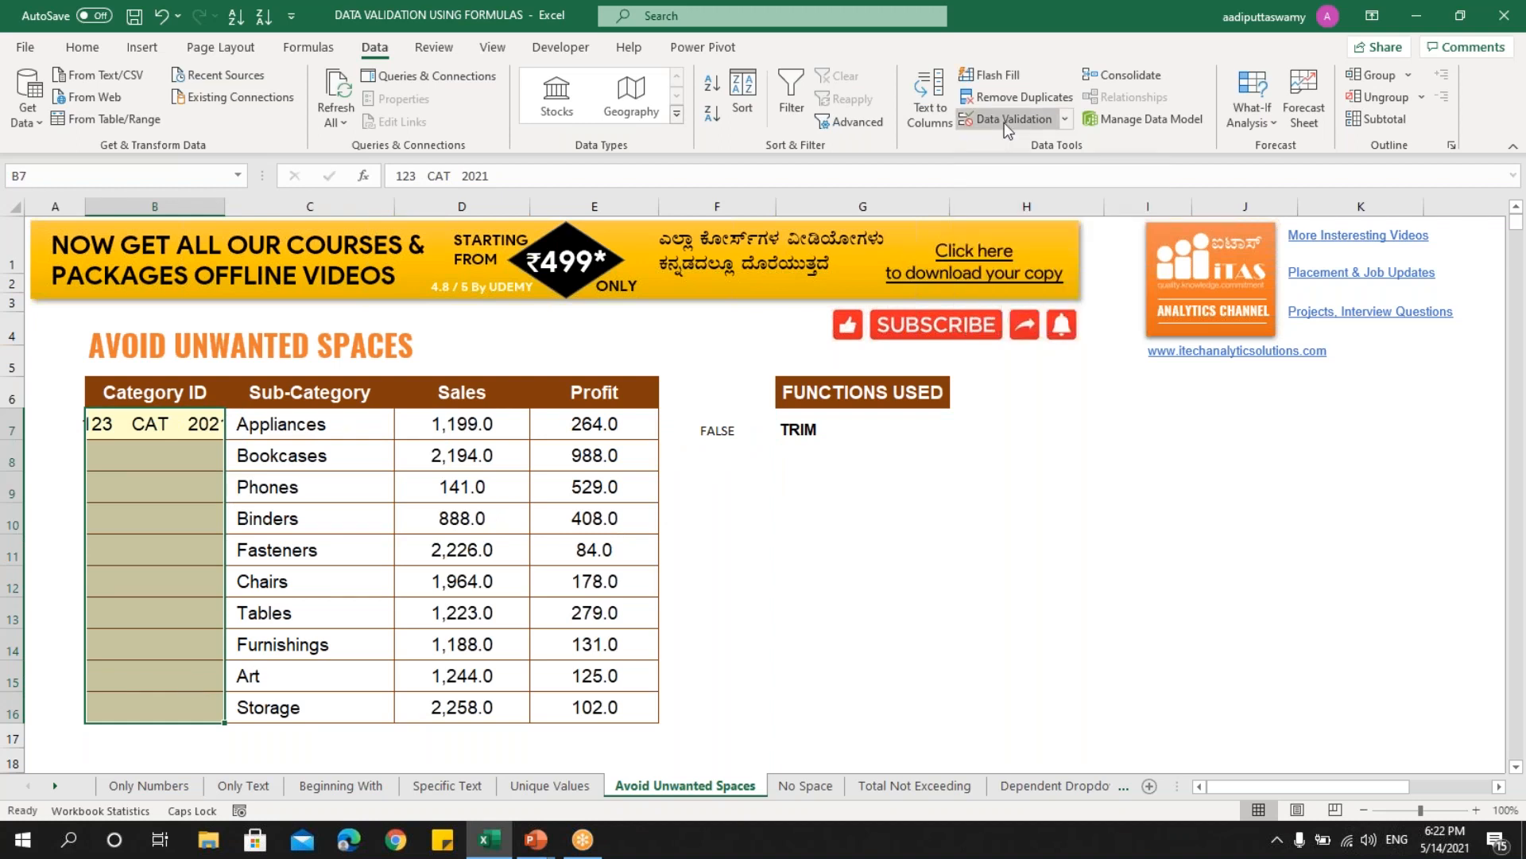
{"action": "left_click", "coordinate": [840, 373]}
{"action": "left_click", "coordinate": [831, 471]}
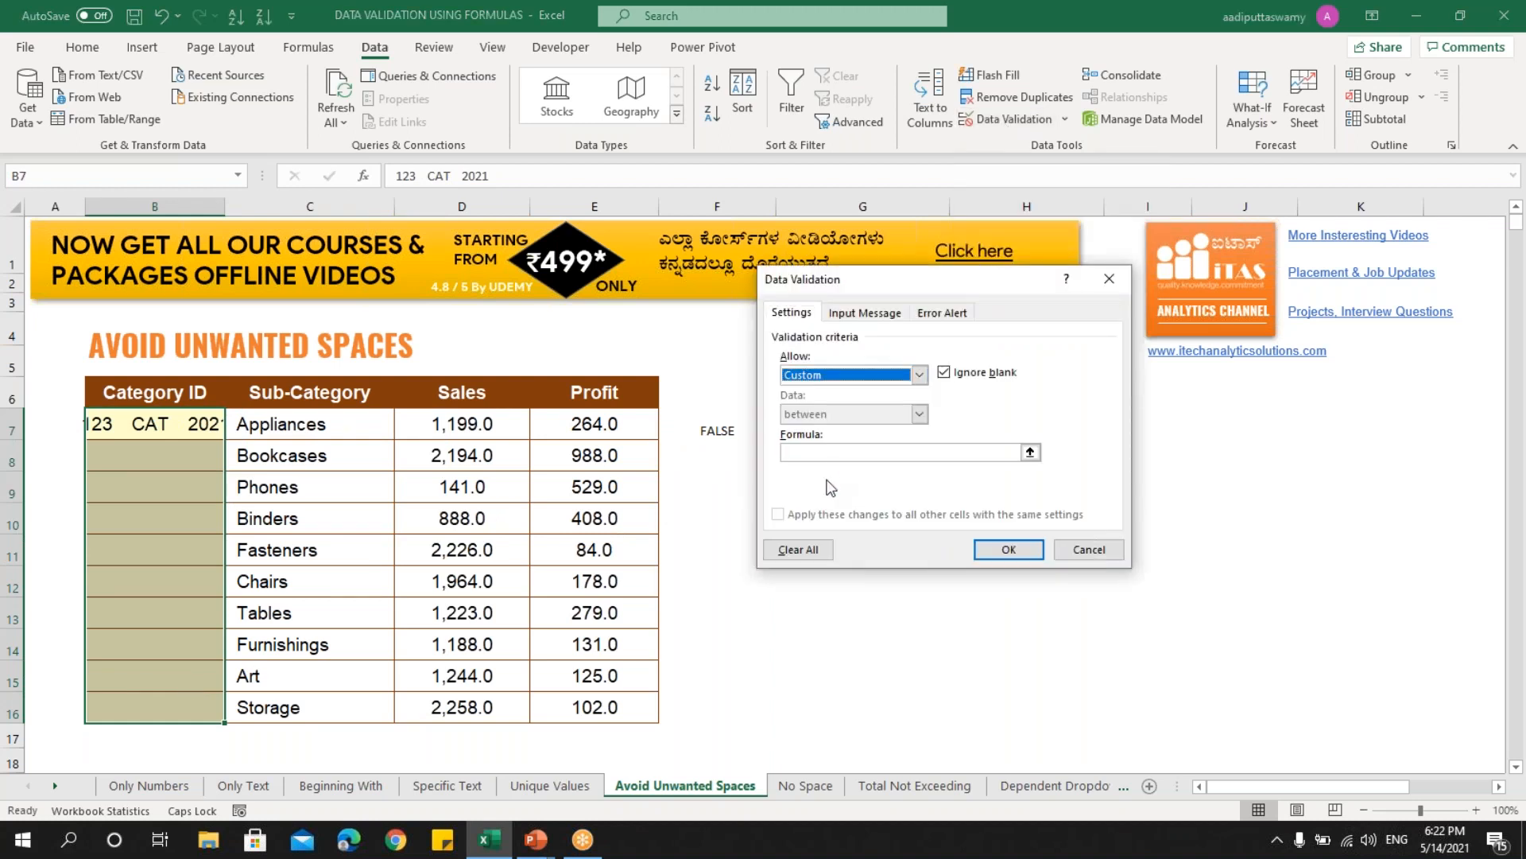
{"action": "left_click", "coordinate": [850, 453]}
{"action": "key", "text": "ctrl+v"}
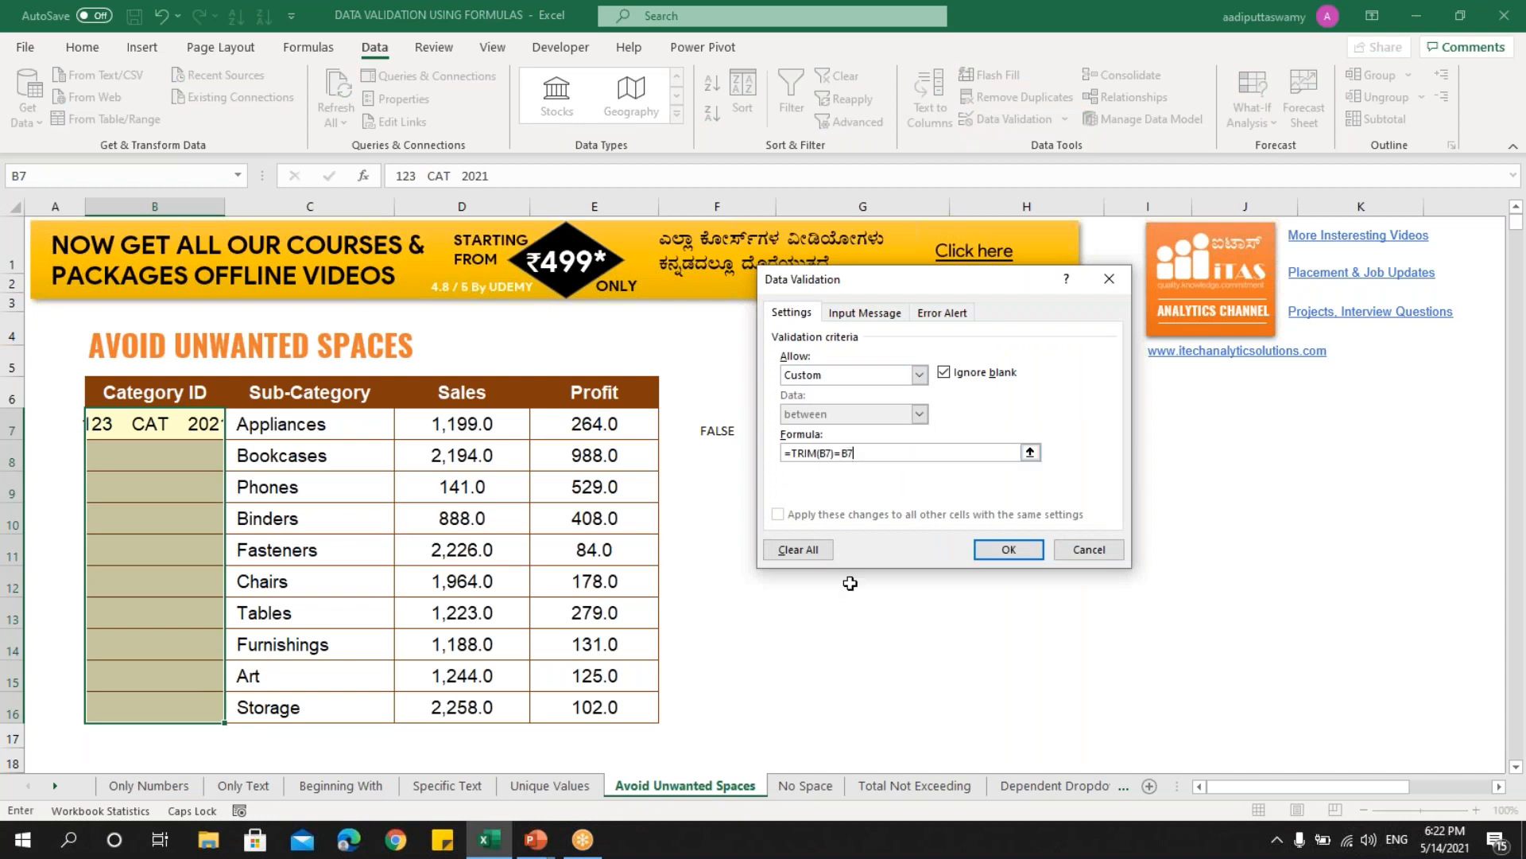
{"action": "left_click", "coordinate": [1031, 551]}
- Test the rule by entering '123 CAT 2020' in B8, then cancel the rejected entry
{"action": "left_click", "coordinate": [188, 461]}
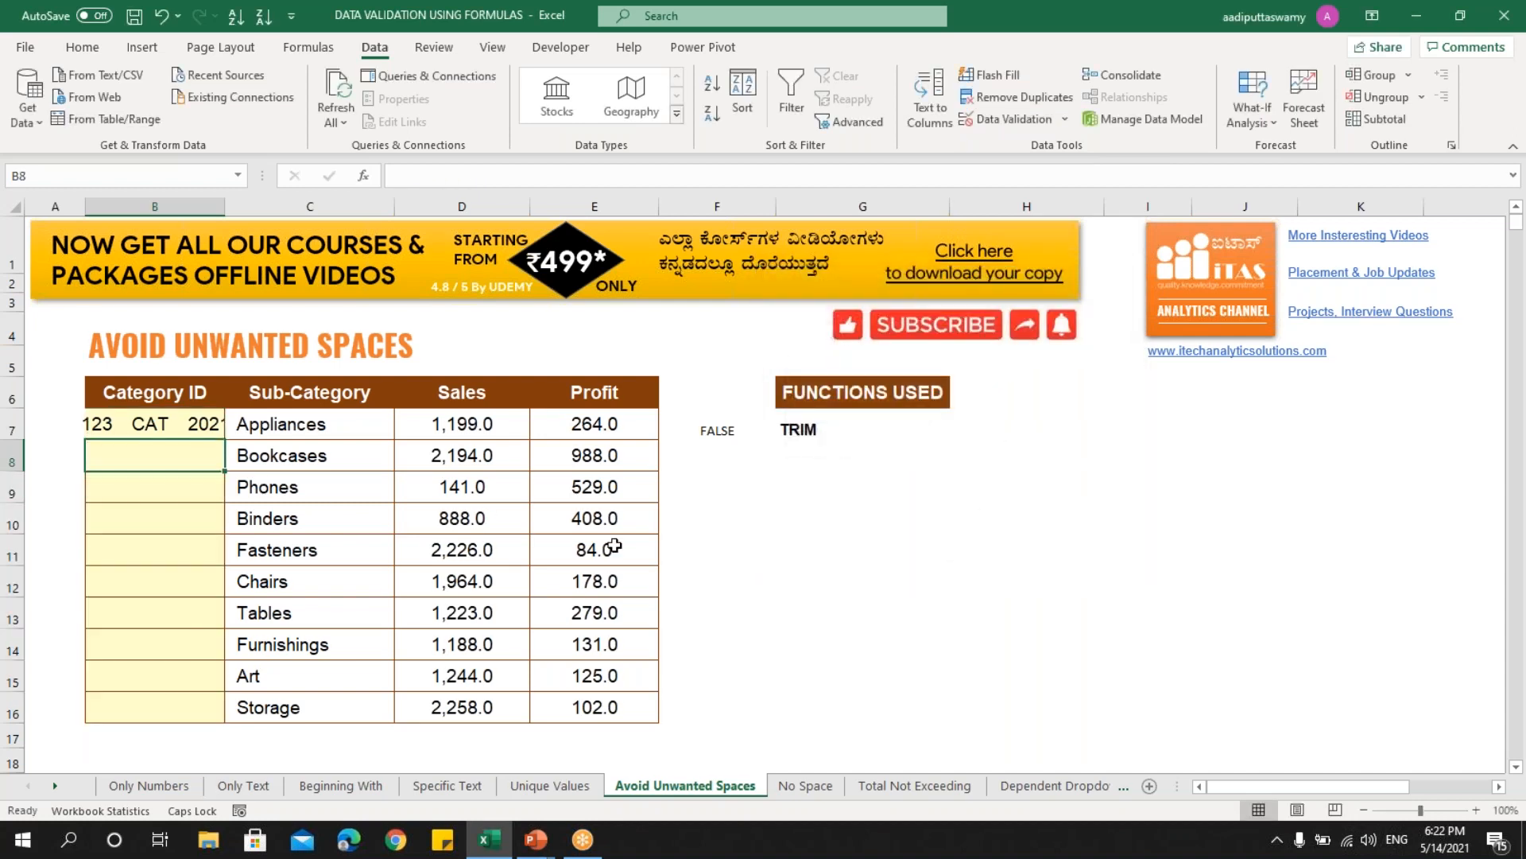
{"action": "type", "text": "123"}
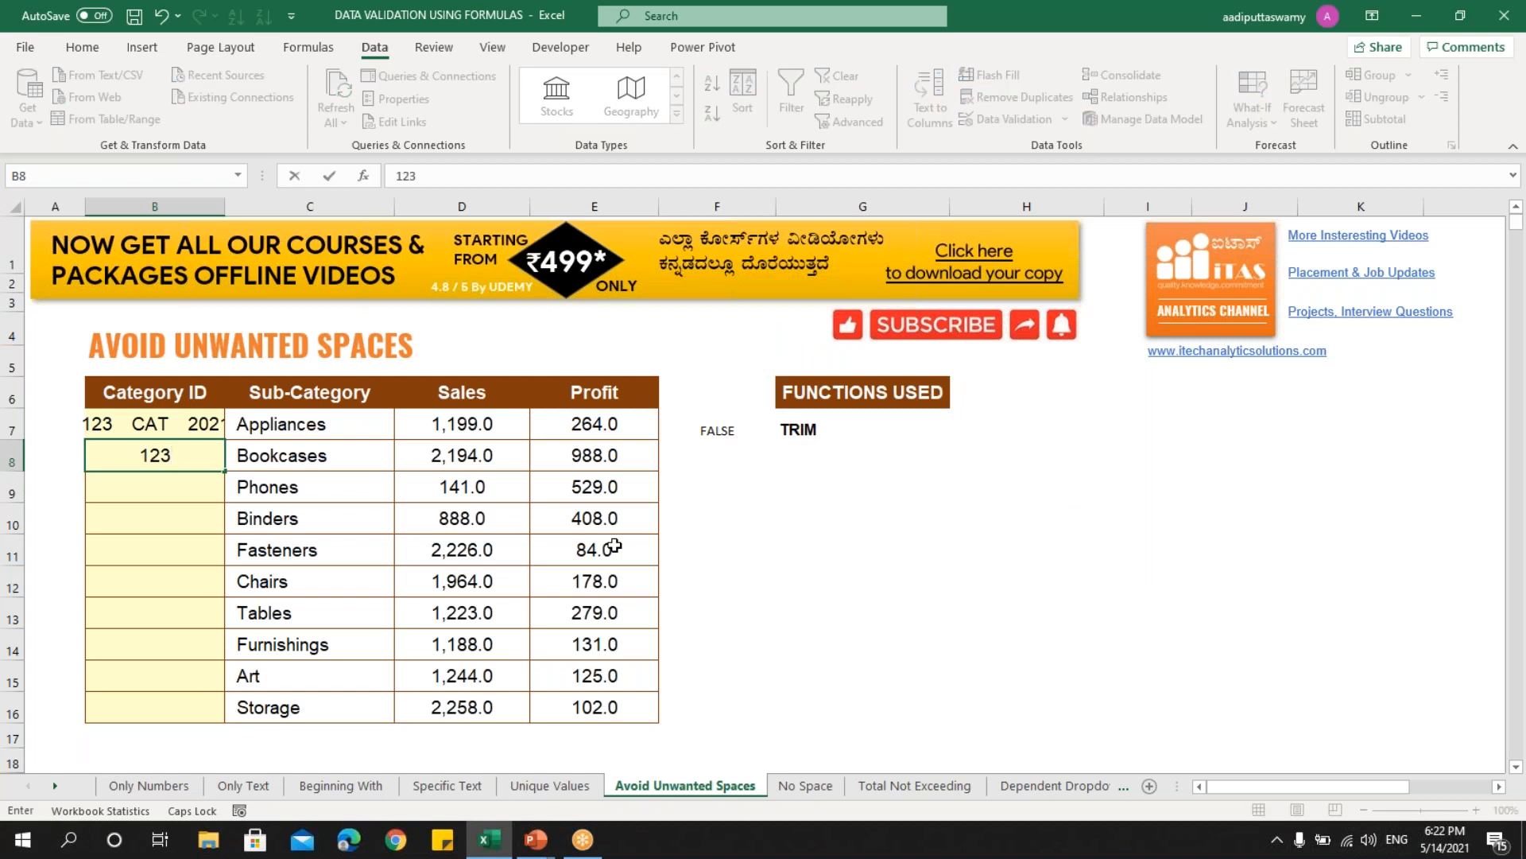
{"action": "type", "text": "   CAT   "}
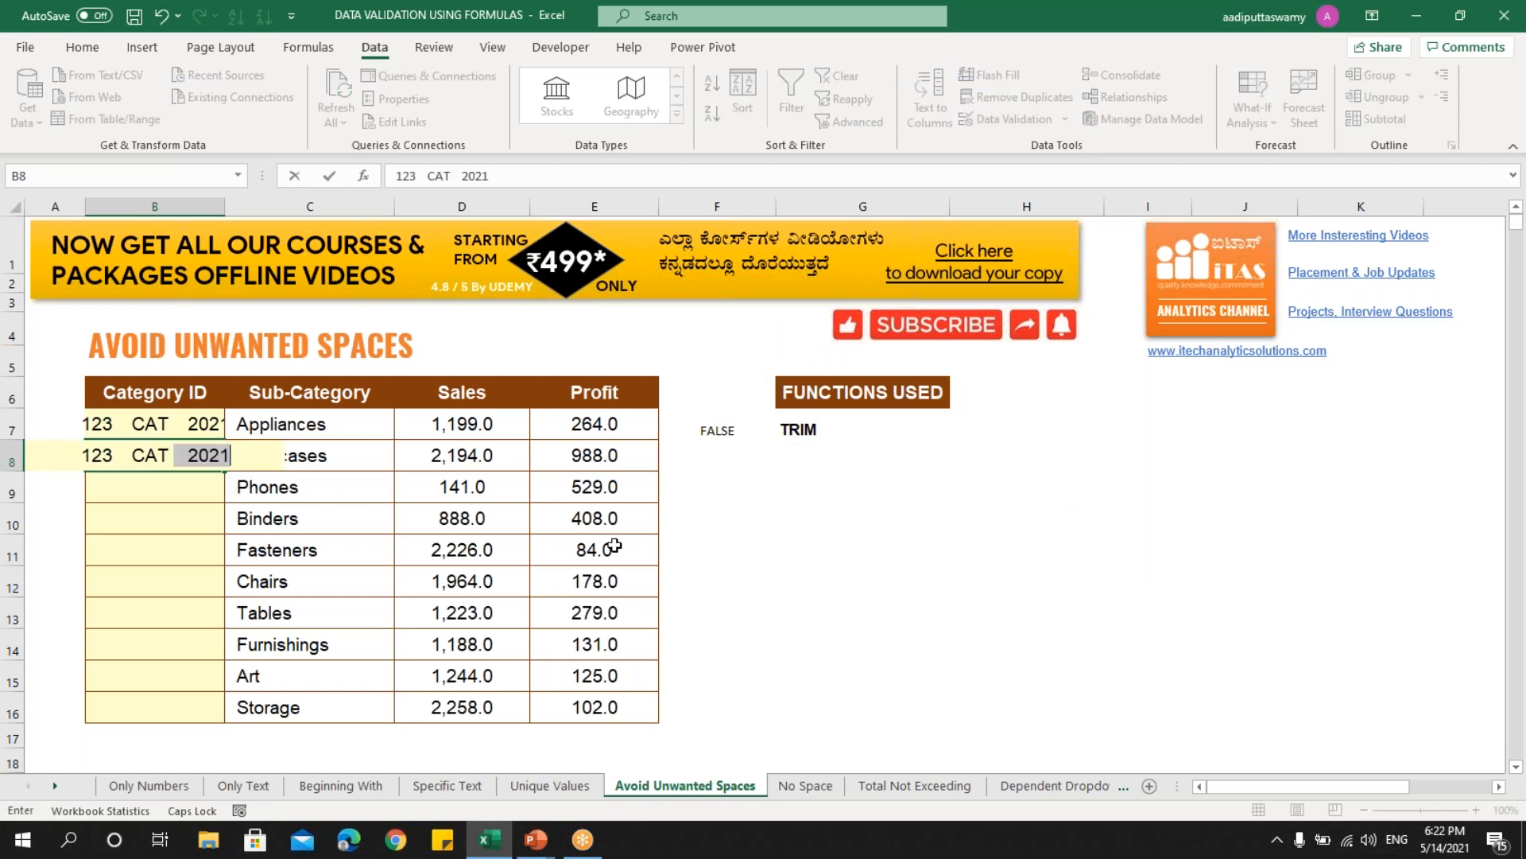
{"action": "type", "text": "2020"}
{"action": "key", "text": "Return"}
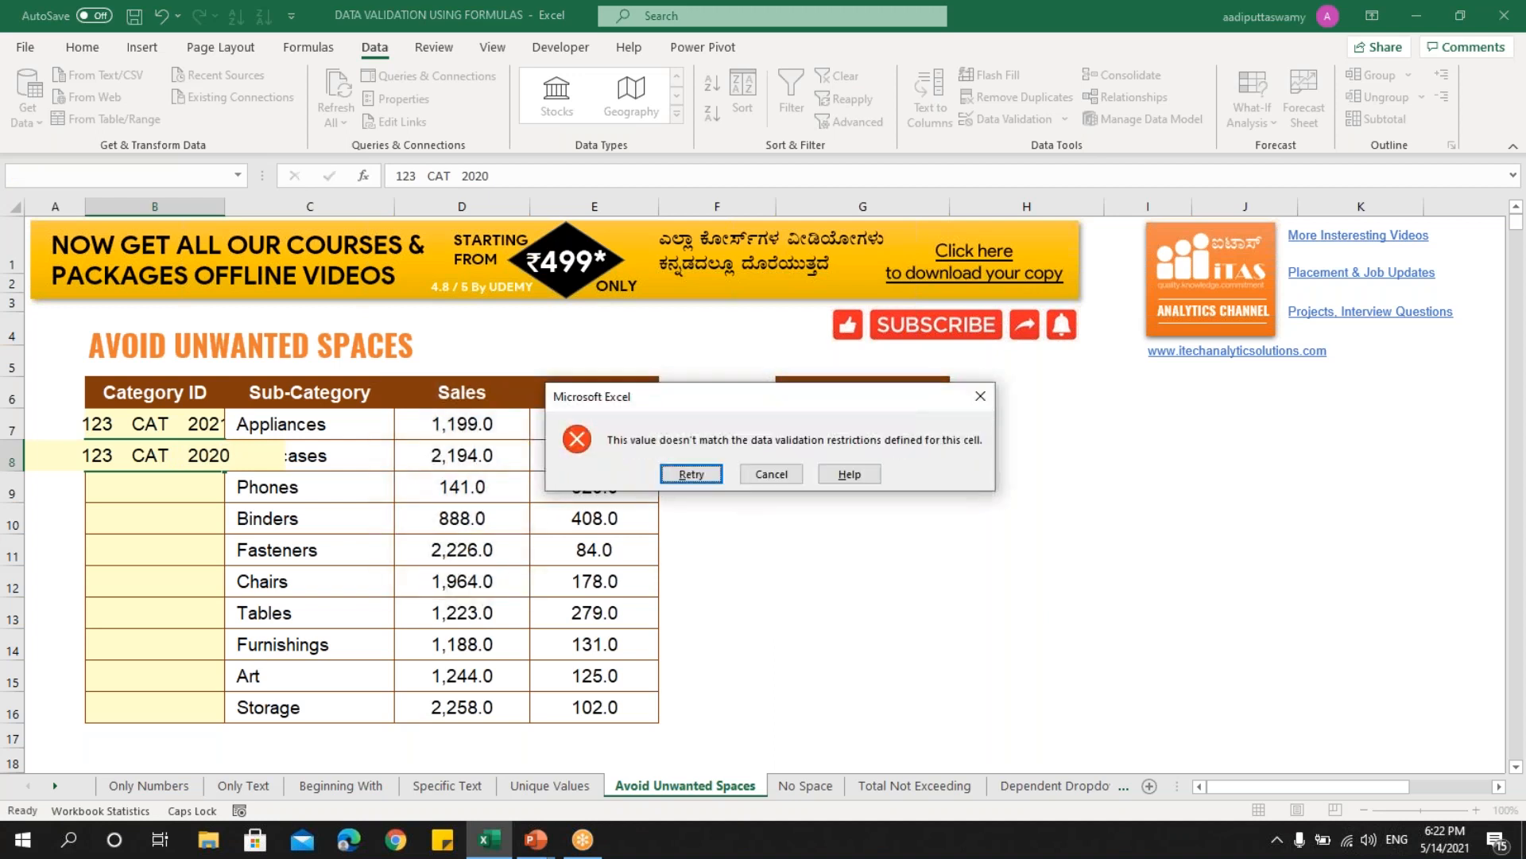
{"action": "left_click", "coordinate": [771, 474]}
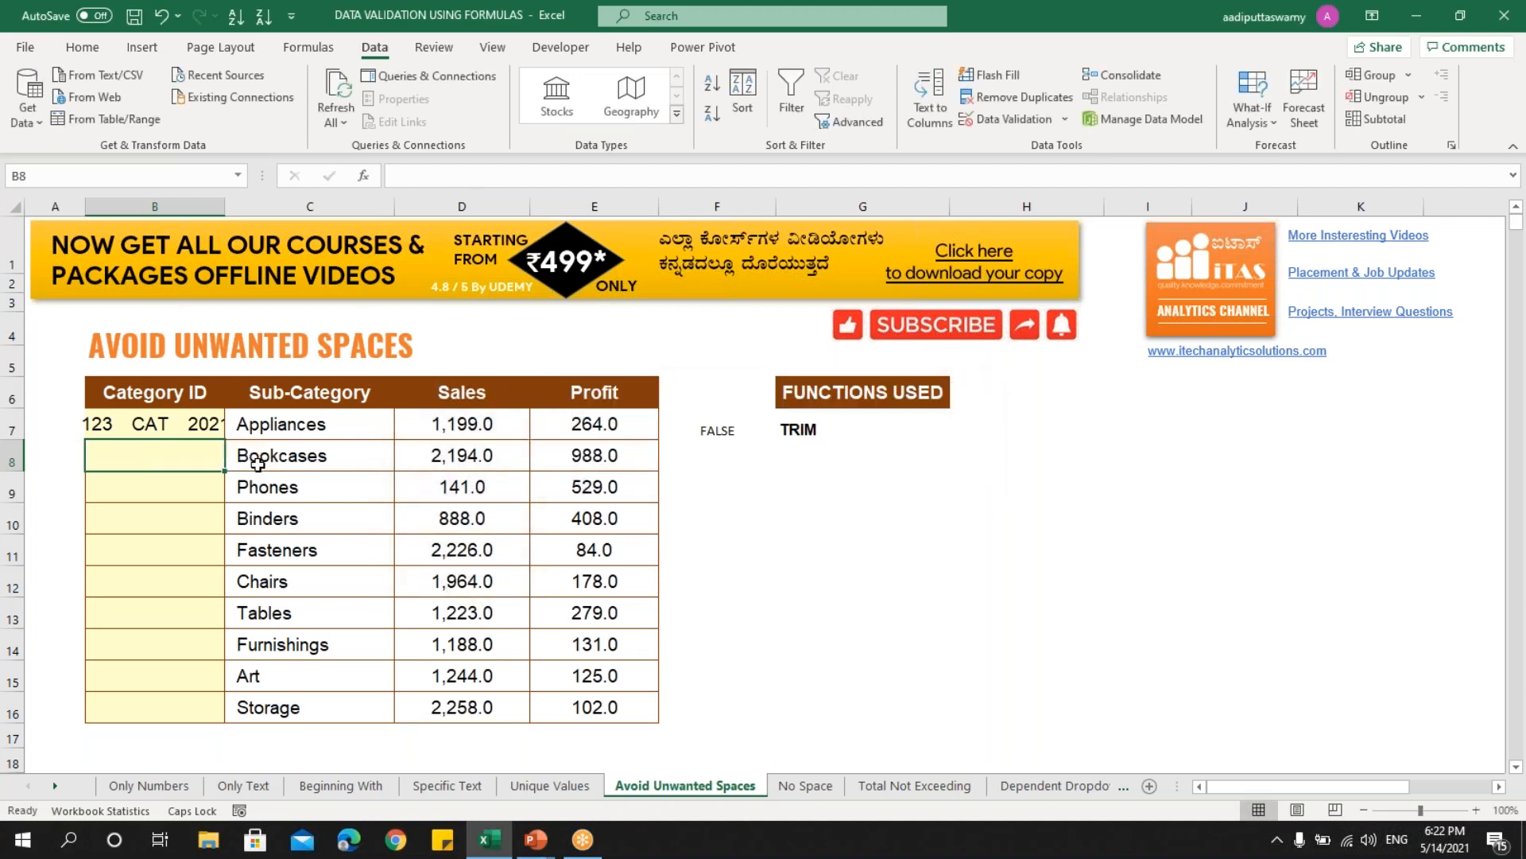